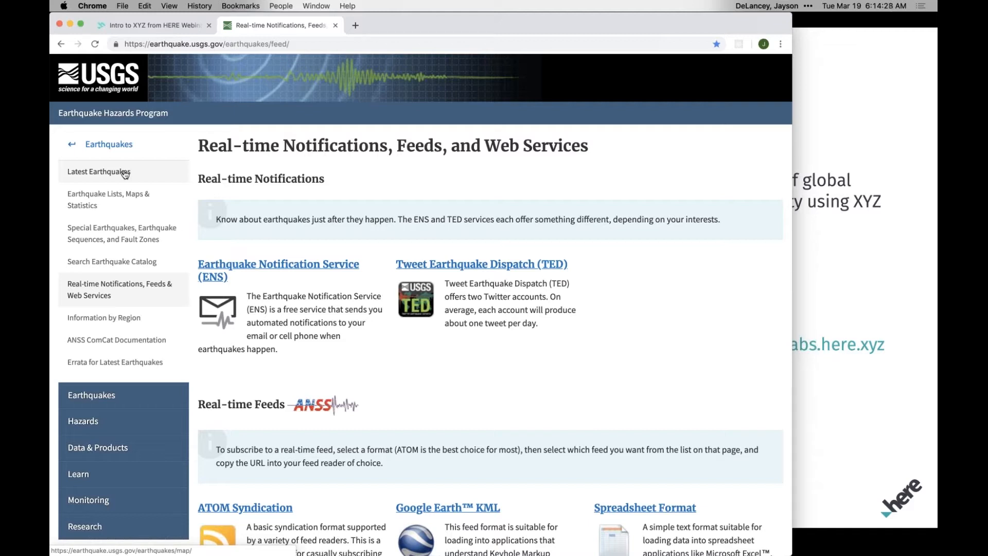
View the Latest Earthquakes map and return to the Real-time Notifications, Feeds, and Web Services page.
{"action": "left_click", "coordinate": [125, 174]}
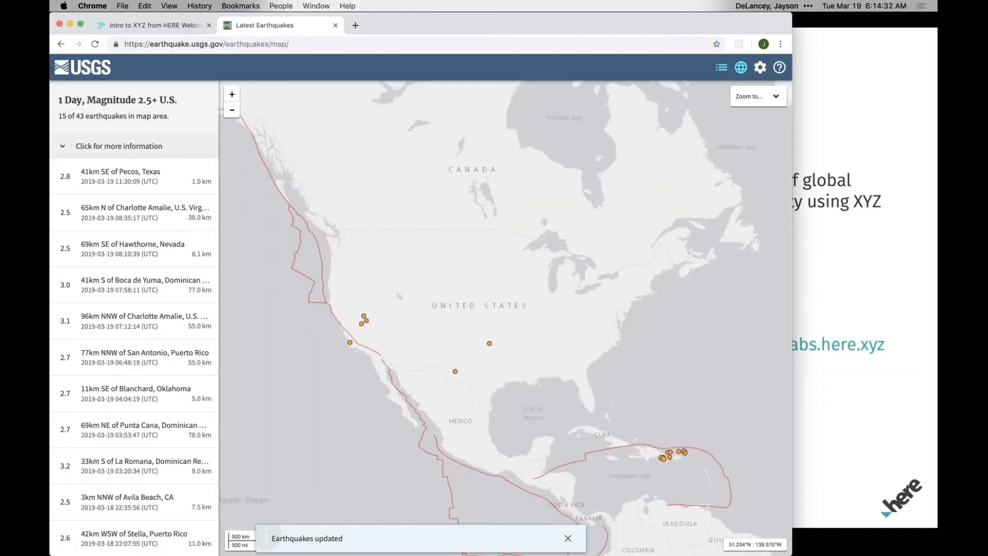
{"action": "left_click", "coordinate": [61, 44]}
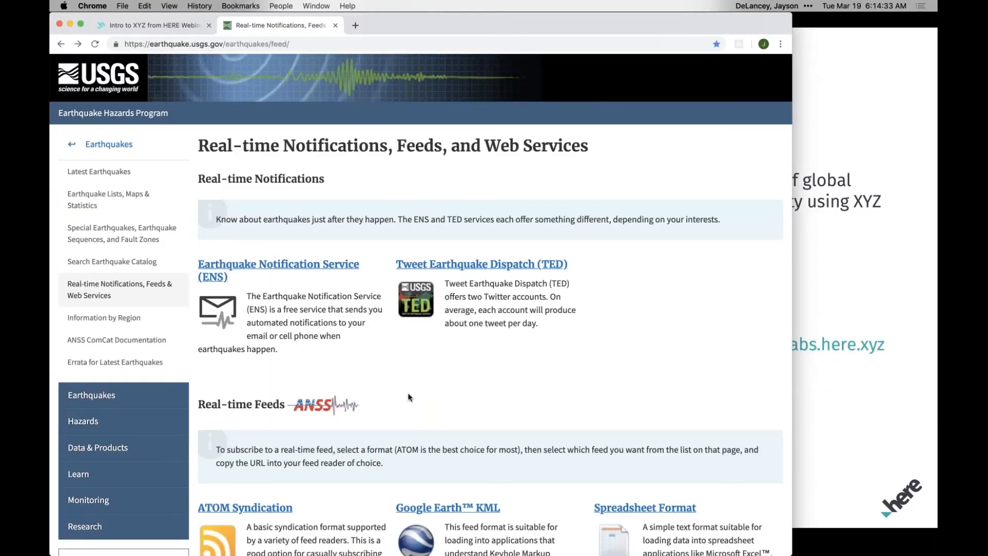
Open the GeoJSON Summary Feed page and its All Earthquakes feed for the past 7 days.
{"action": "scroll", "coordinate": [409, 397], "scroll_direction": "down", "scroll_amount": 6}
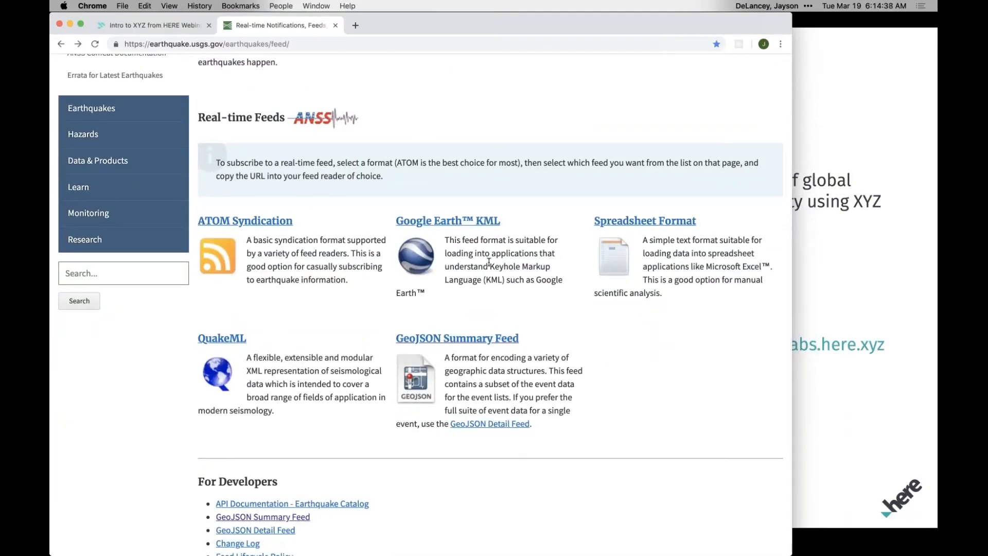
{"action": "left_click", "coordinate": [473, 343]}
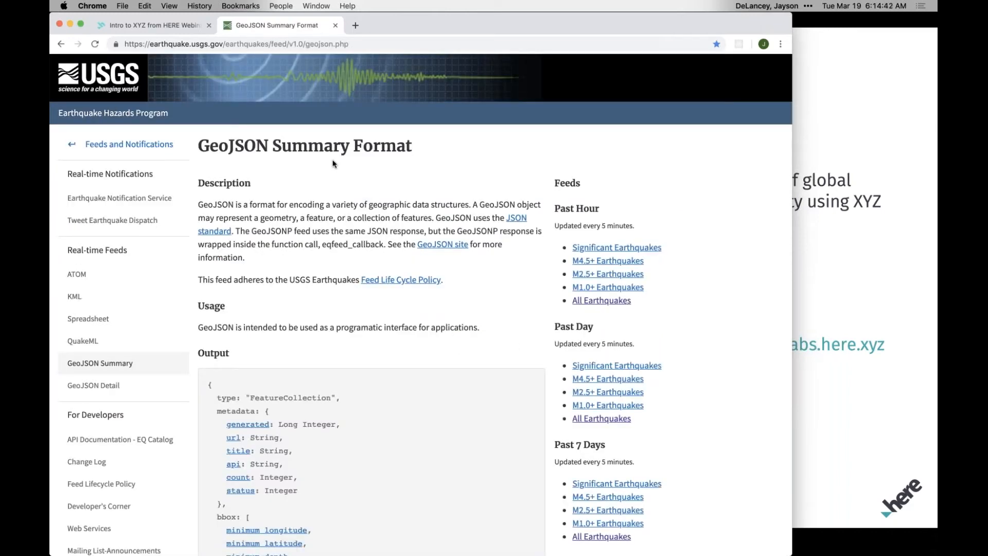
{"action": "scroll", "coordinate": [295, 308], "scroll_direction": "down", "scroll_amount": 3}
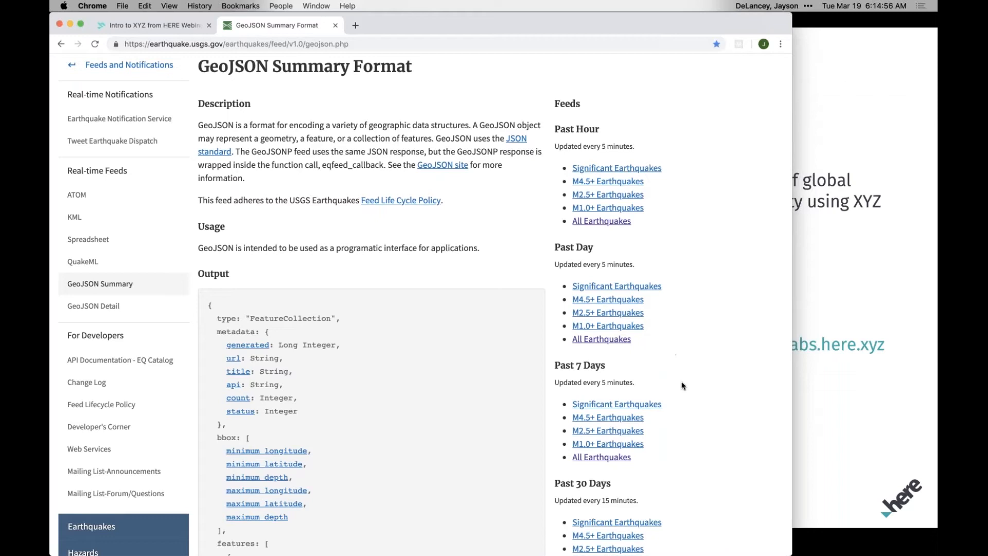
{"action": "scroll", "coordinate": [692, 423], "scroll_direction": "down", "scroll_amount": 3}
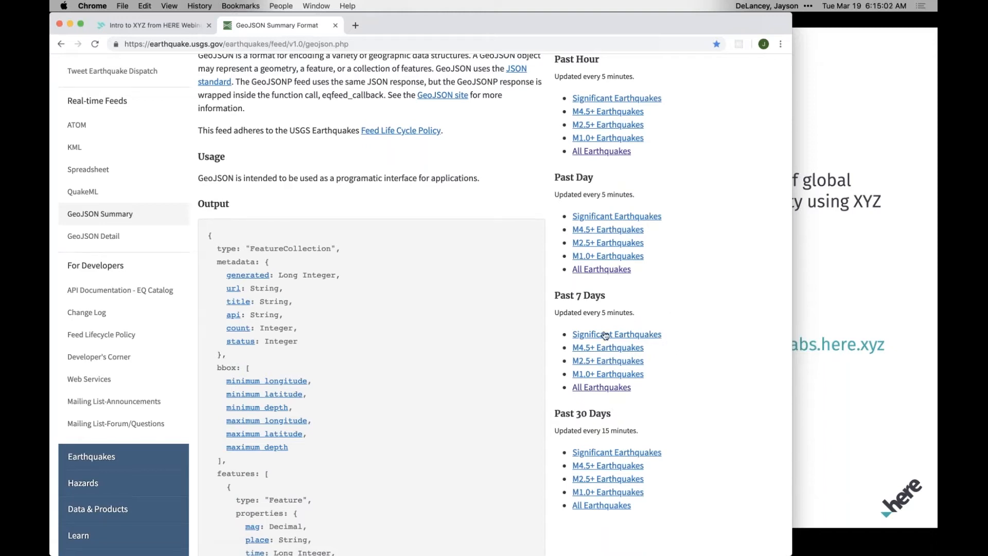
{"action": "left_click", "coordinate": [595, 390]}
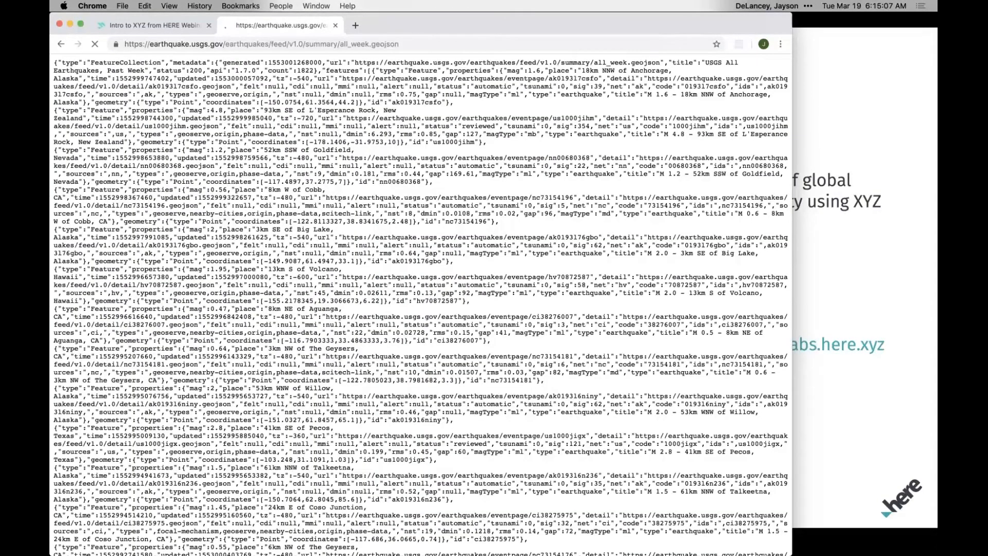
Examine the raw earthquake records in all_week.geojson and return to the GeoJSON Summary Format page.
{"action": "scroll", "coordinate": [420, 305], "scroll_direction": "down", "scroll_amount": 10}
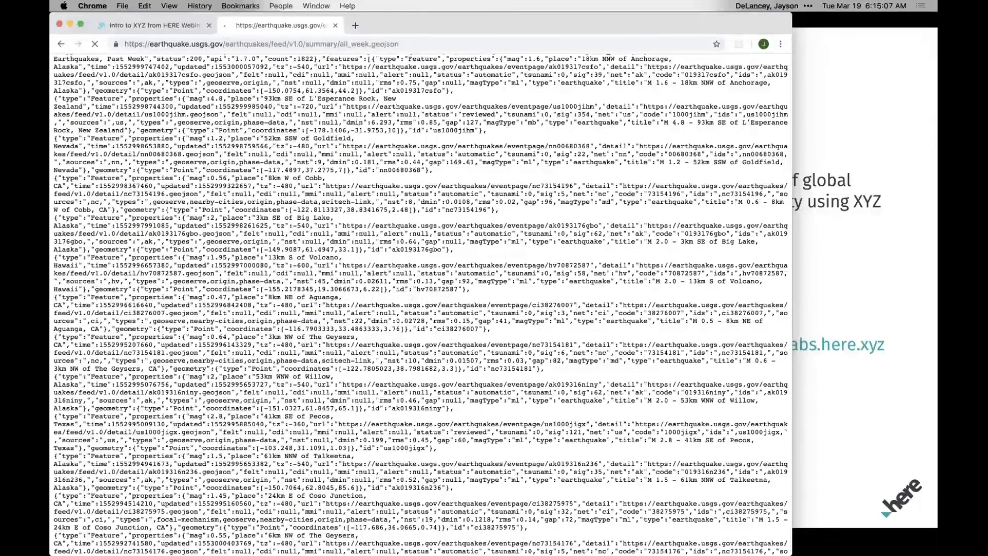
{"action": "scroll", "coordinate": [420, 305], "scroll_direction": "down", "scroll_amount": 10}
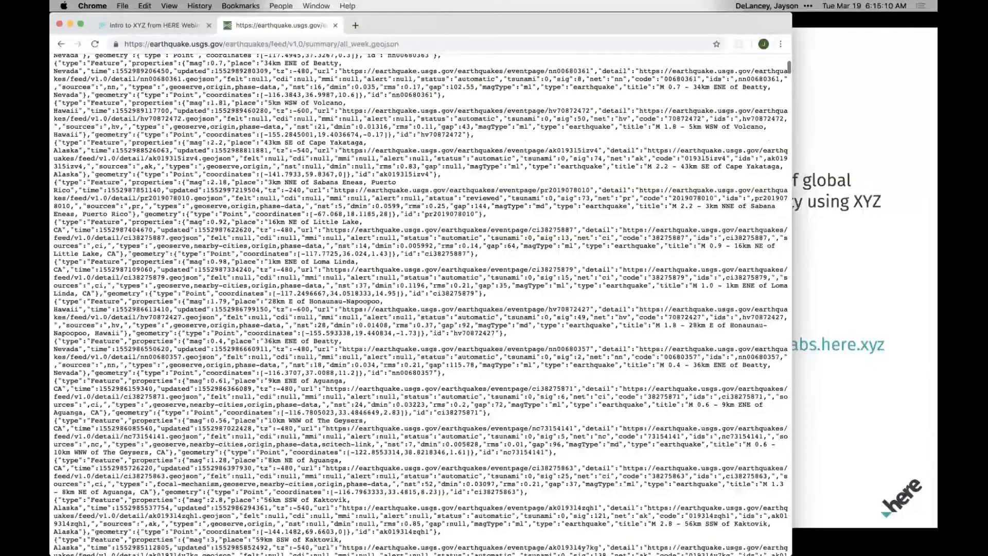
{"action": "scroll", "coordinate": [420, 304], "scroll_direction": "down", "scroll_amount": 8}
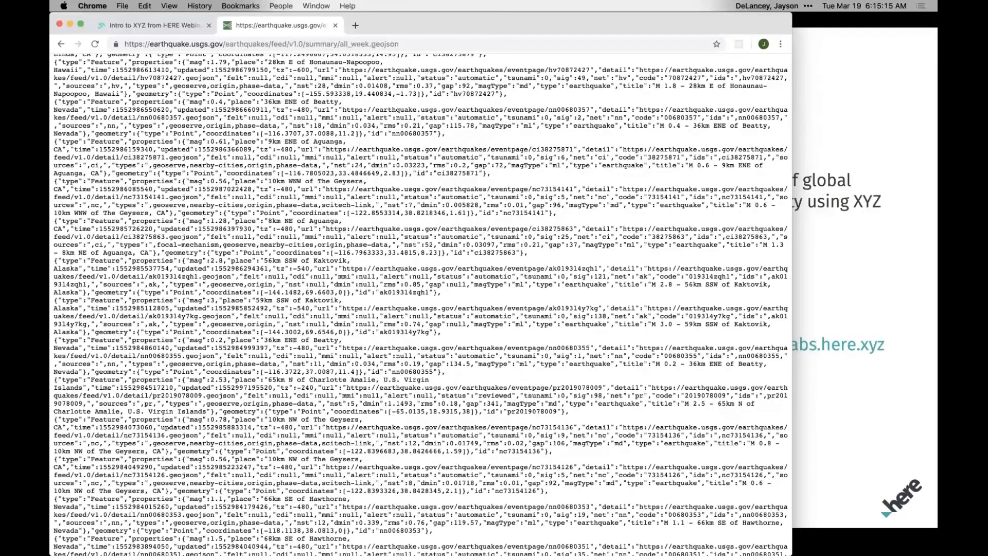
{"action": "scroll", "coordinate": [420, 304], "scroll_direction": "up", "scroll_amount": 15}
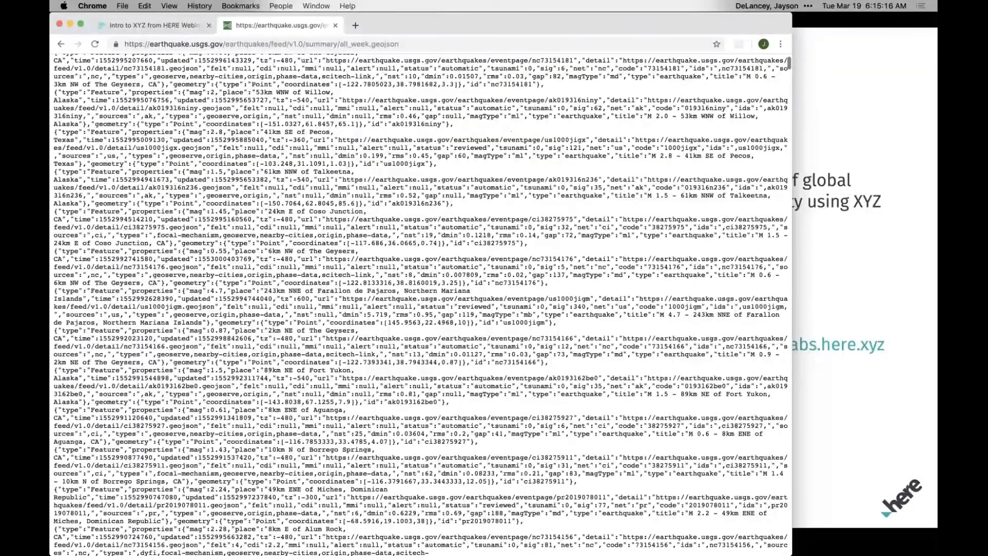
{"action": "scroll", "coordinate": [310, 202], "scroll_direction": "up", "scroll_amount": 10}
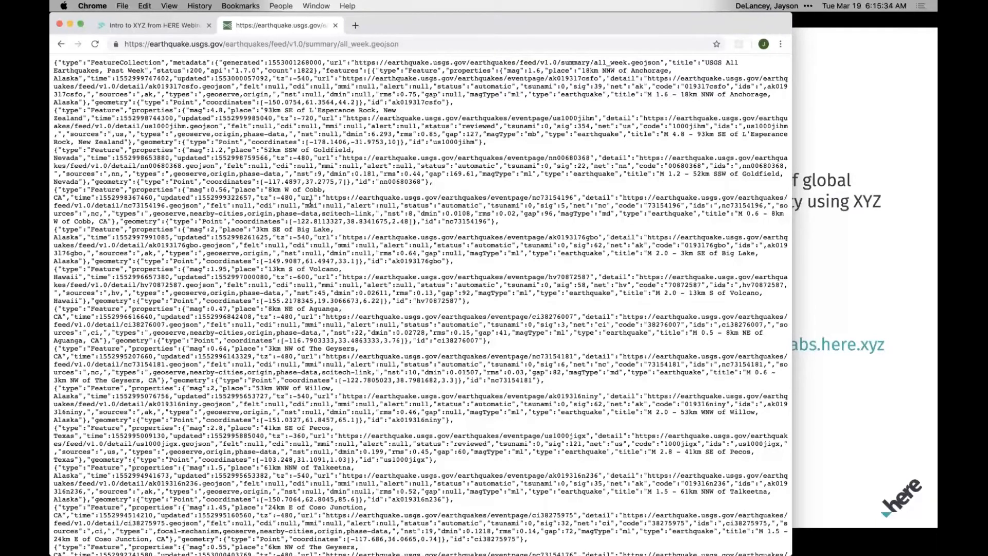
{"action": "scroll", "coordinate": [327, 201], "scroll_direction": "left", "scroll_amount": 10}
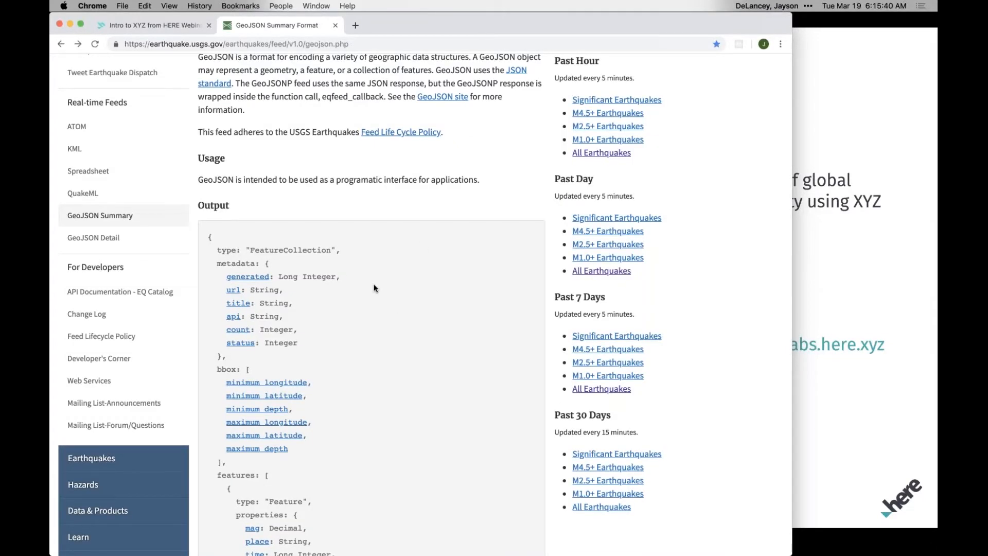
Examine the documented GeoJSON output structure, including the bounding box, feature properties and point geometry coordinates.
{"action": "scroll", "coordinate": [374, 283], "scroll_direction": "down", "scroll_amount": 2}
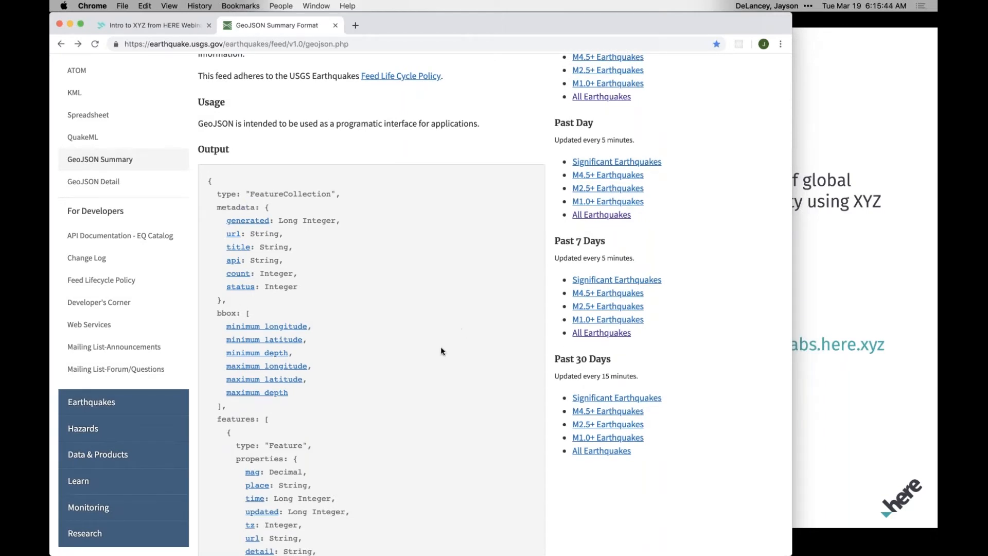
{"action": "scroll", "coordinate": [441, 346], "scroll_direction": "down", "scroll_amount": 2}
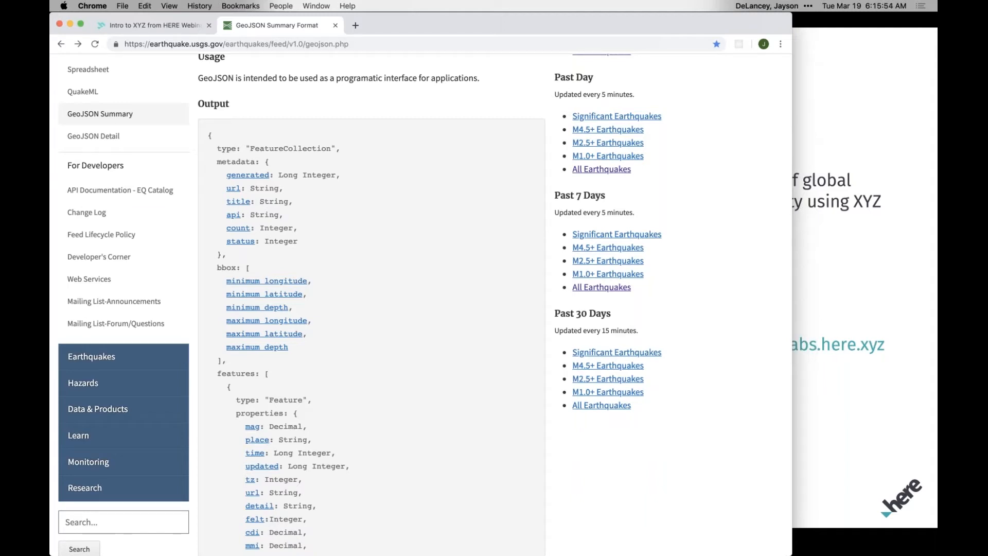
{"action": "scroll", "coordinate": [424, 378], "scroll_direction": "down", "scroll_amount": 3}
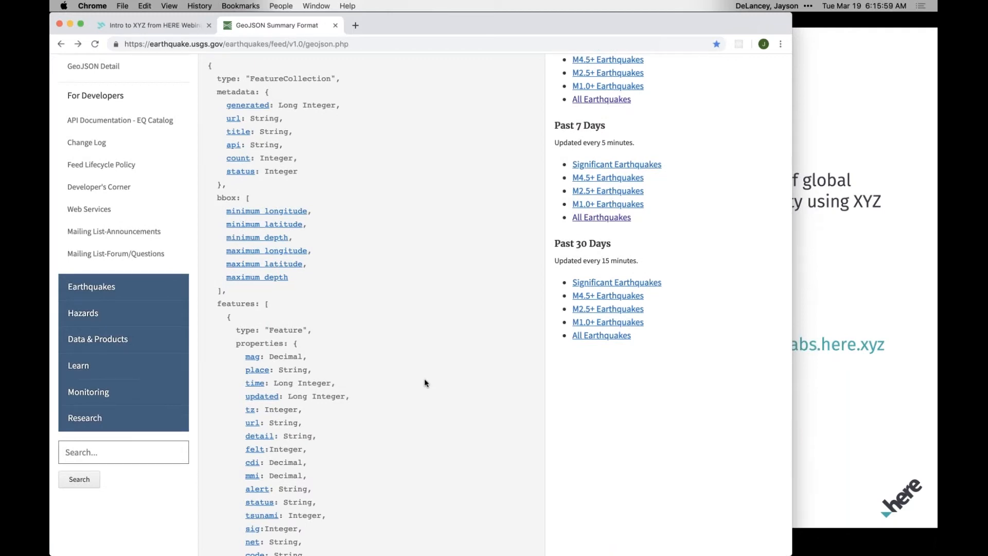
{"action": "scroll", "coordinate": [424, 383], "scroll_direction": "down", "scroll_amount": 4}
{"action": "left_click_drag", "start_coordinate": [227, 219], "coordinate": [312, 246]}
{"action": "left_click", "coordinate": [341, 282]}
{"action": "scroll", "coordinate": [342, 282], "scroll_direction": "down", "scroll_amount": 4}
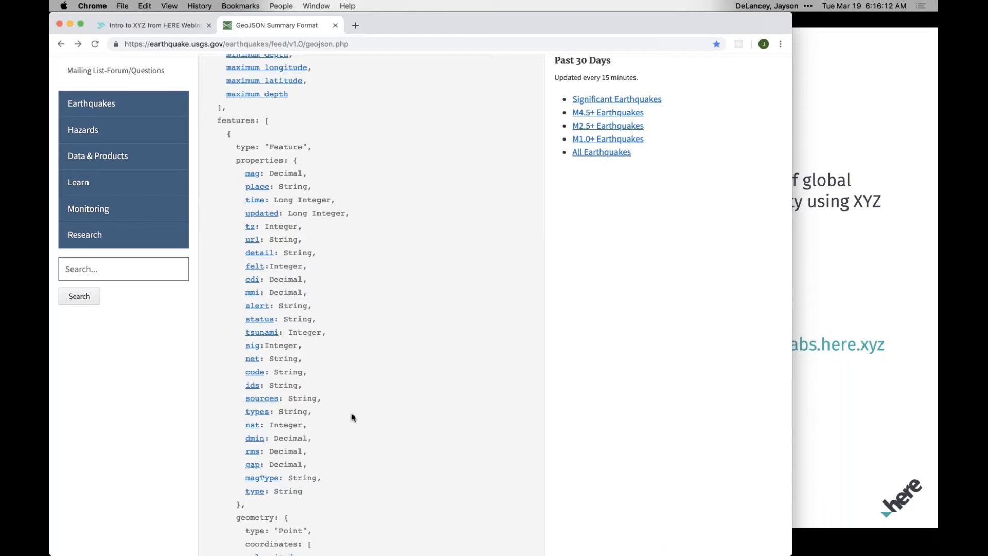
{"action": "scroll", "coordinate": [351, 416], "scroll_direction": "down", "scroll_amount": 5}
{"action": "left_click_drag", "start_coordinate": [255, 347], "coordinate": [350, 437]}
{"action": "left_click", "coordinate": [350, 437]}
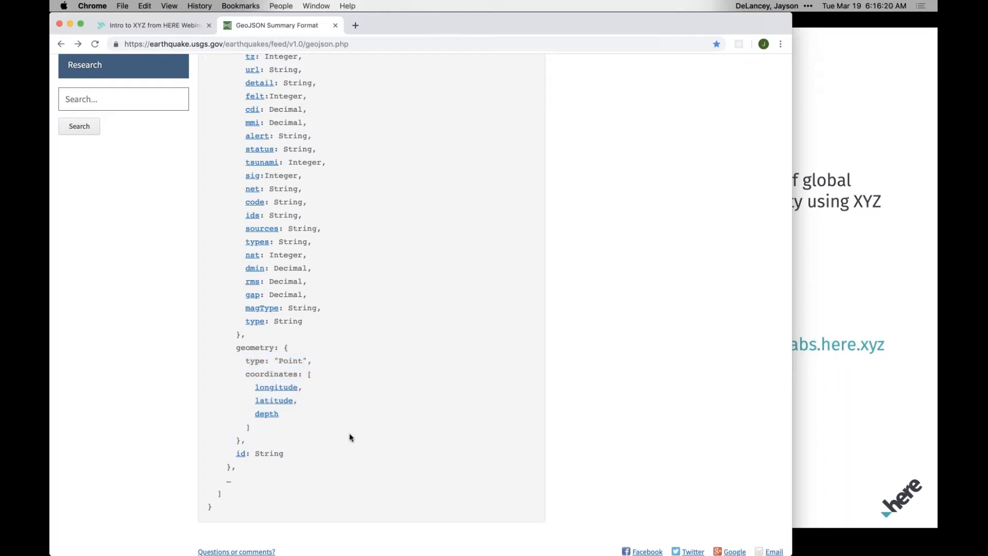
{"action": "scroll", "coordinate": [359, 400], "scroll_direction": "down", "scroll_amount": 2}
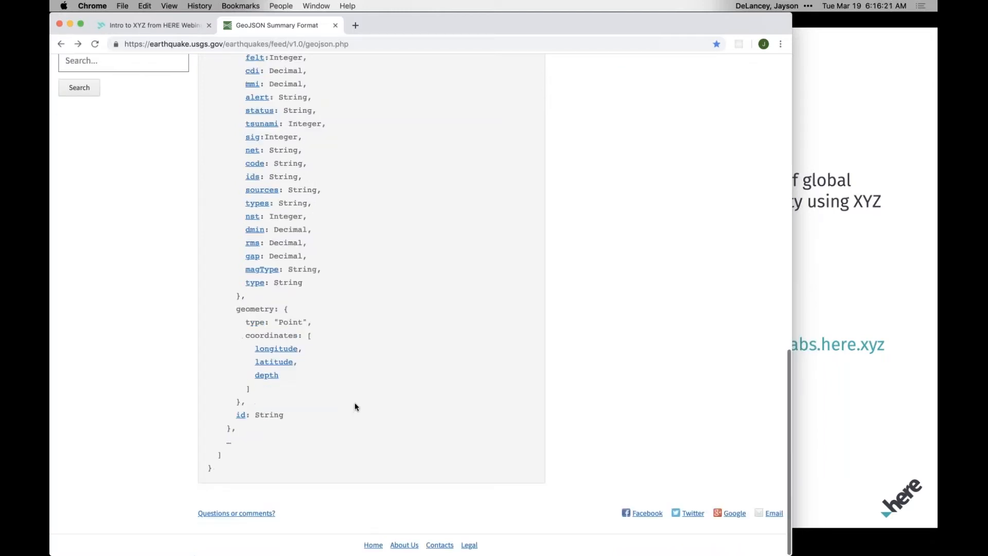
Revisit the past 7 days All Earthquakes feed, return to the format page and check the save options for its link.
{"action": "scroll", "coordinate": [359, 400], "scroll_direction": "up", "scroll_amount": 15}
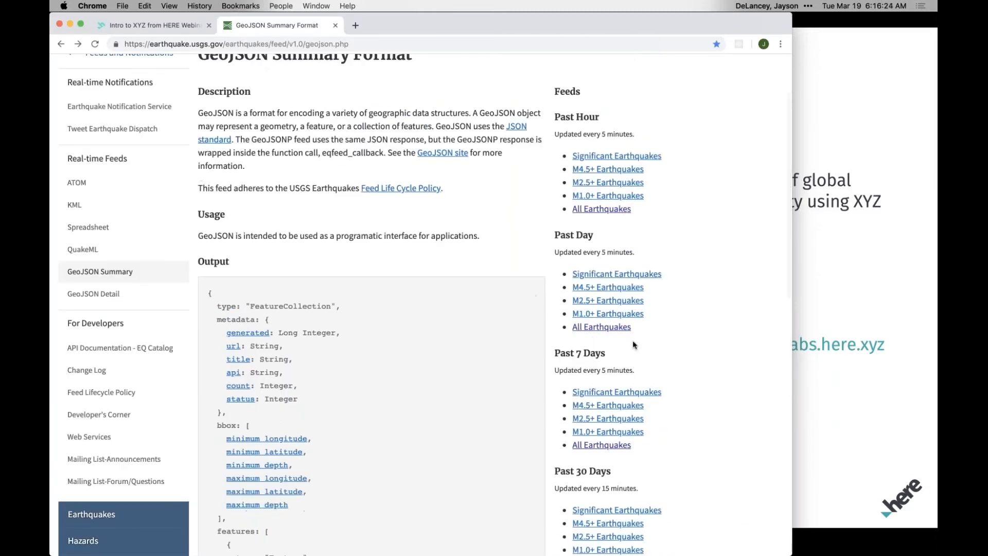
{"action": "left_click", "coordinate": [597, 445]}
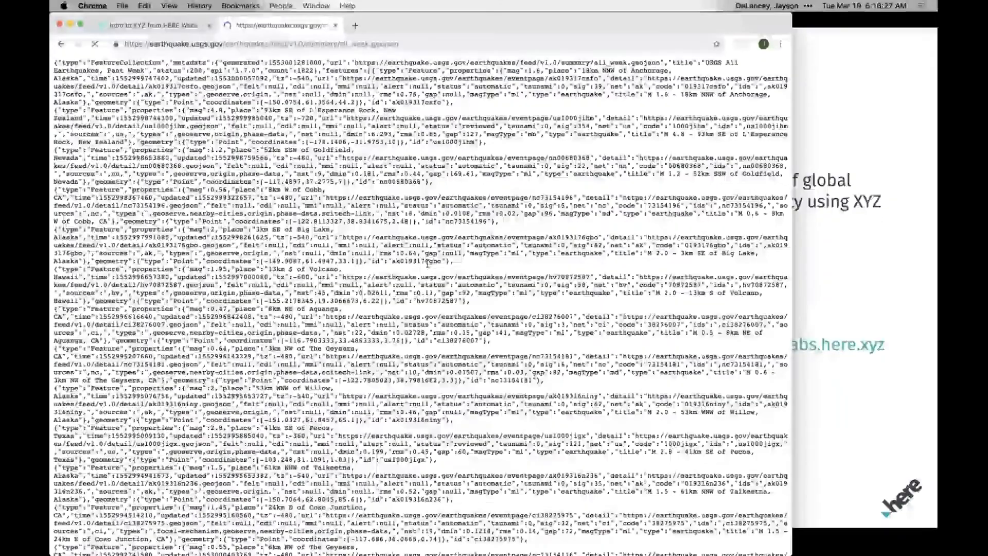
{"action": "left_click", "coordinate": [61, 45]}
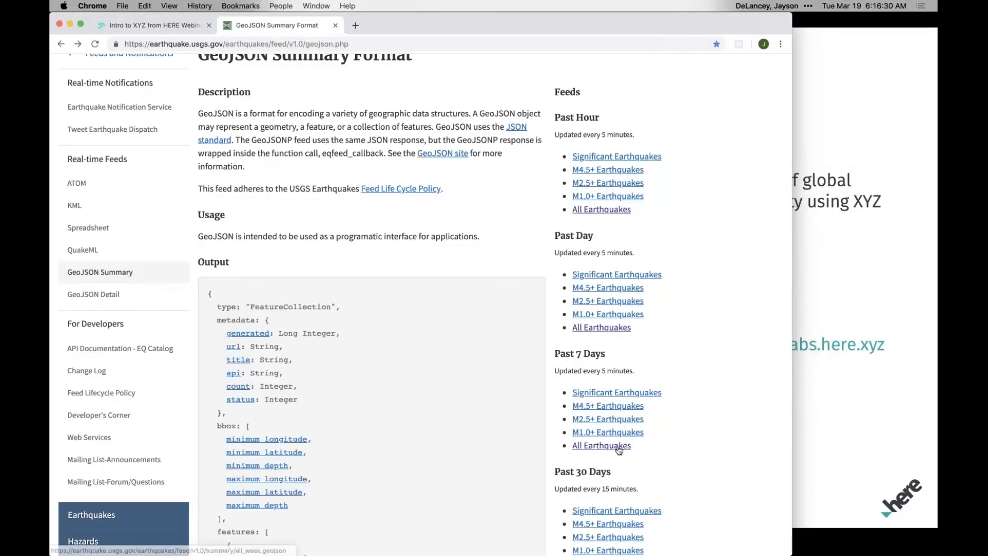
{"action": "right_click", "coordinate": [620, 446]}
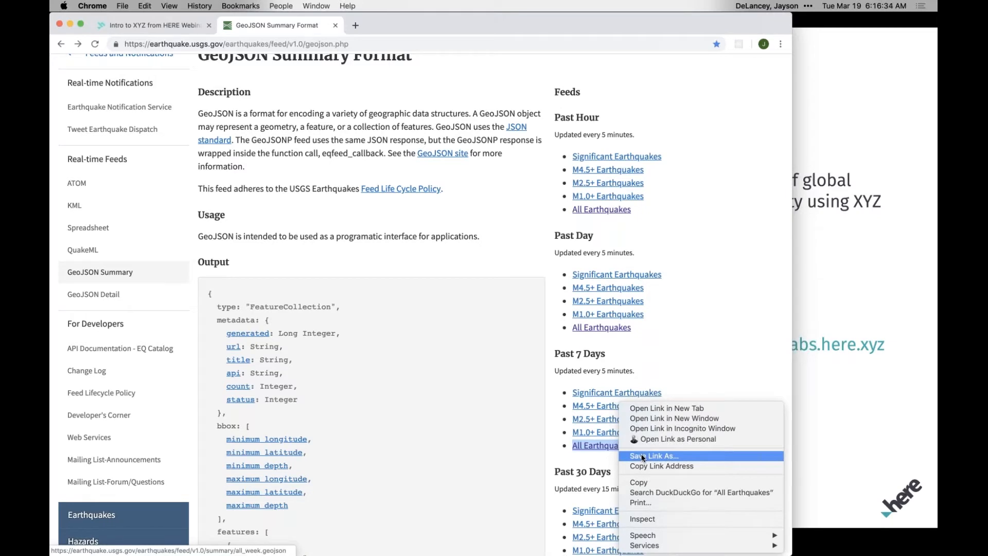
{"action": "left_click", "coordinate": [551, 451]}
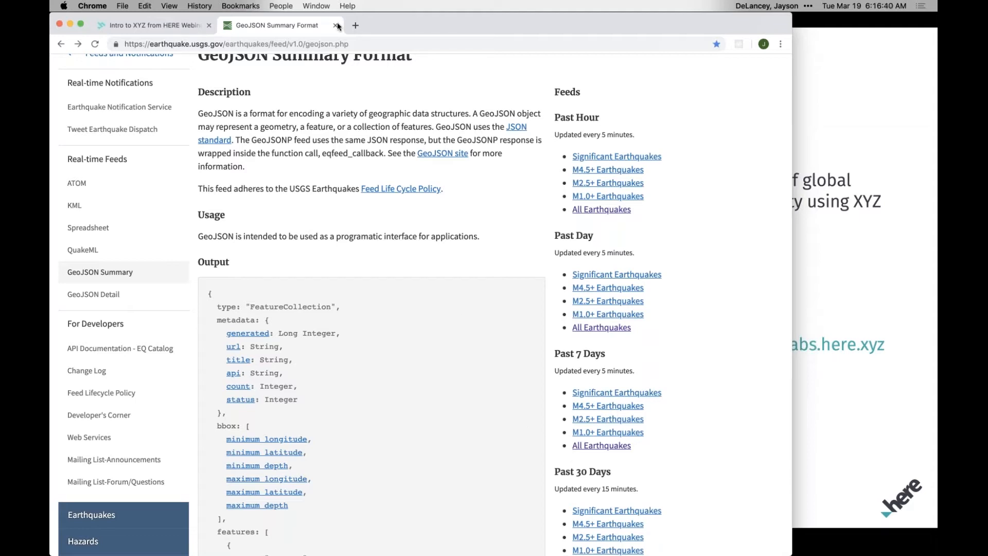
{"action": "left_click", "coordinate": [354, 25]}
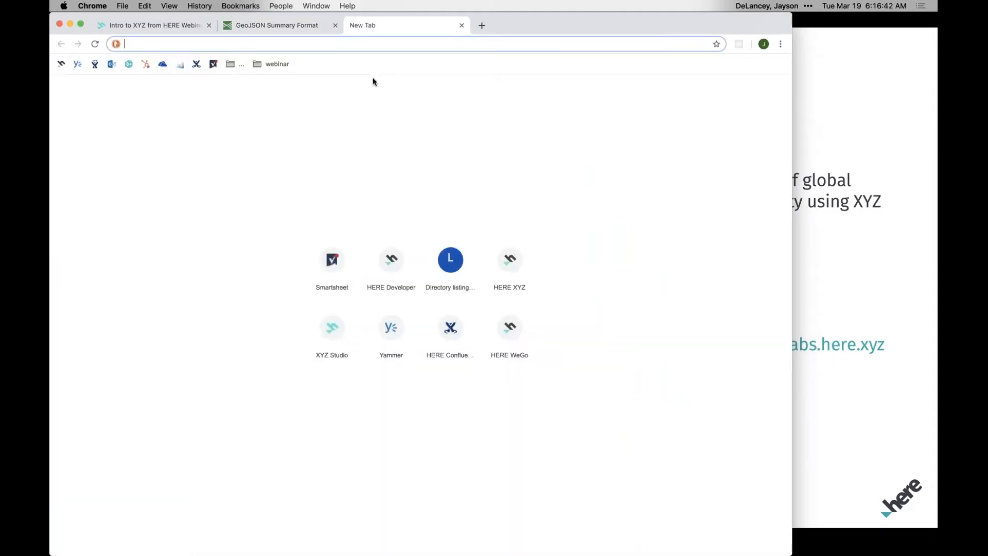
{"action": "type", "text": "xyz"}
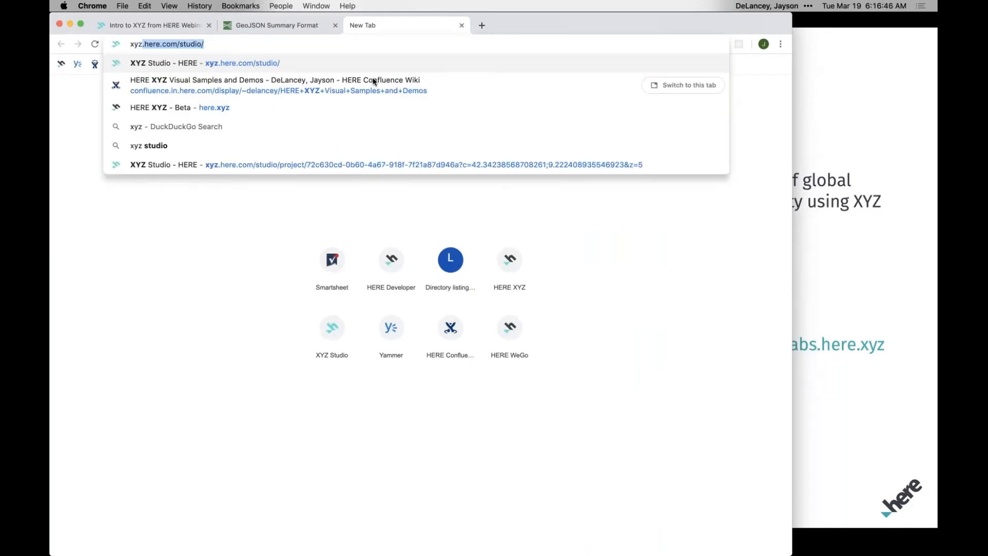
{"action": "key", "text": "Right"}
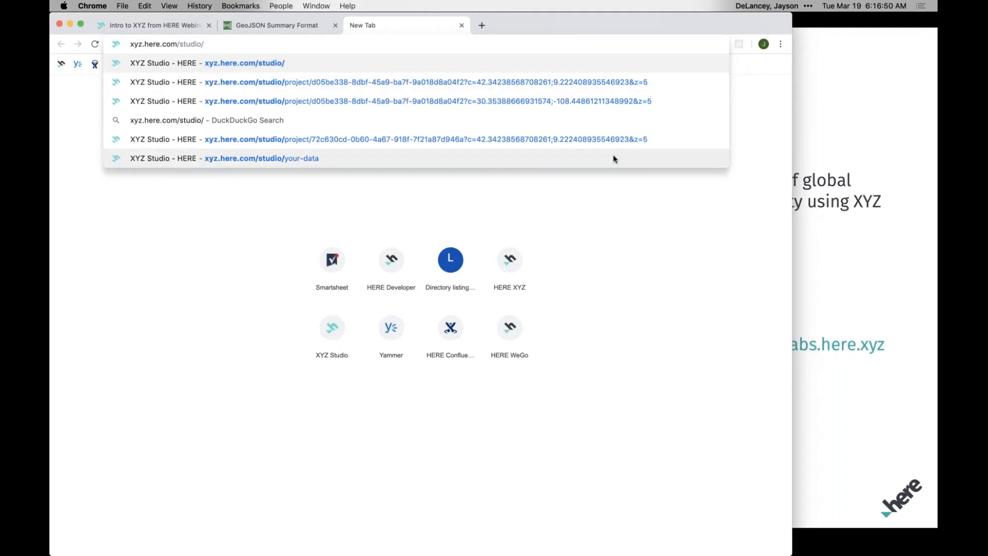
{"action": "left_click", "coordinate": [755, 116]}
{"action": "left_click", "coordinate": [763, 44]}
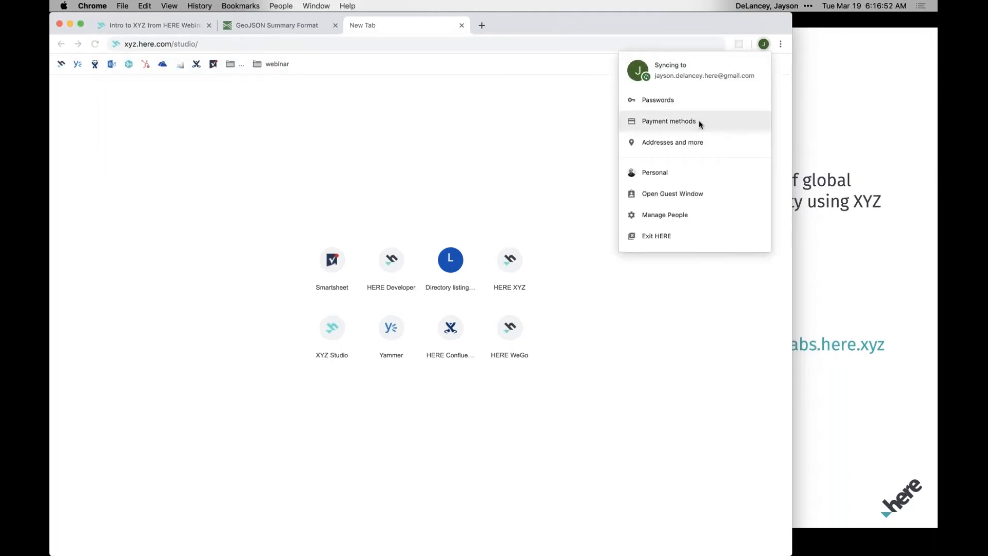
{"action": "left_click", "coordinate": [540, 147]}
Open a new incognito window and load xyz.here.com/studio/ in it.
{"action": "left_click", "coordinate": [122, 5]}
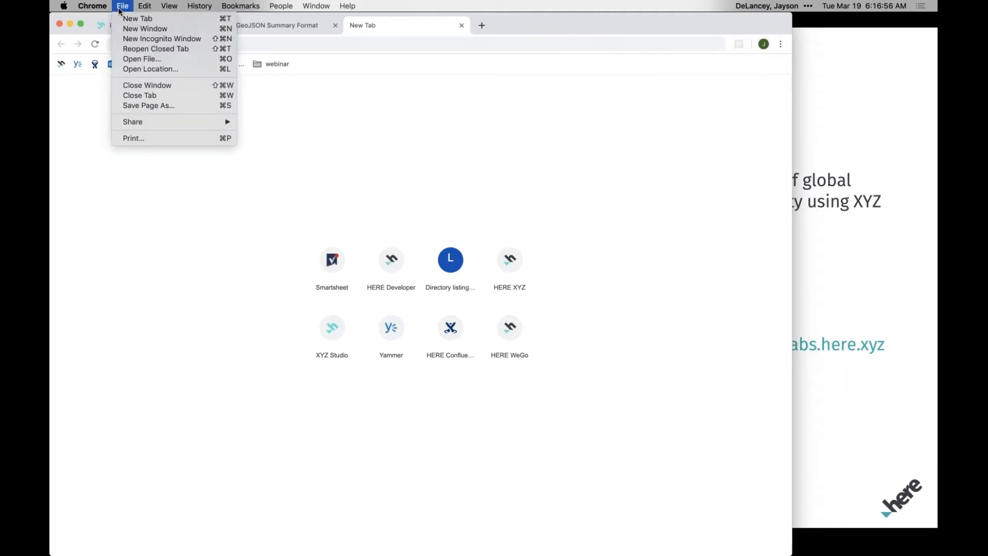
{"action": "left_click", "coordinate": [317, 125]}
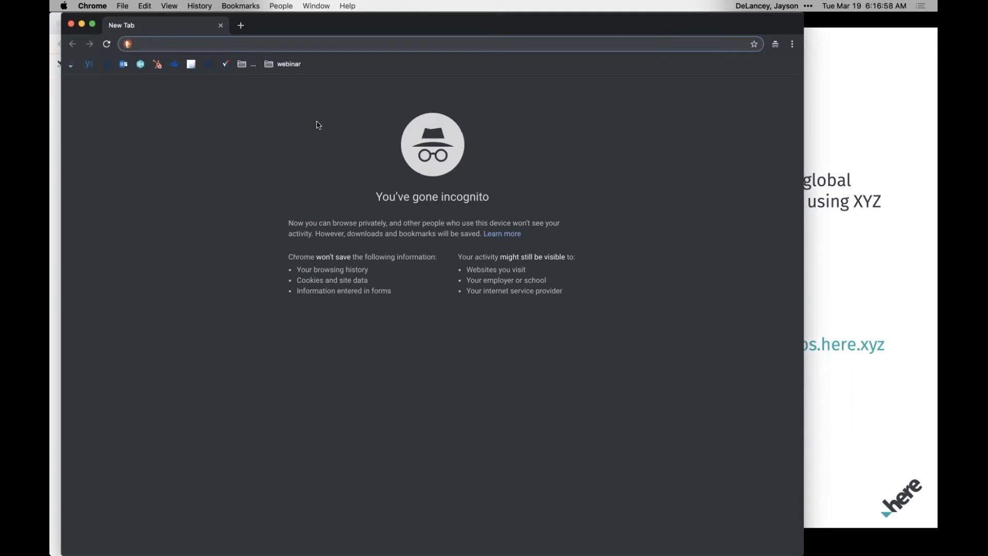
{"action": "type", "text": "x"}
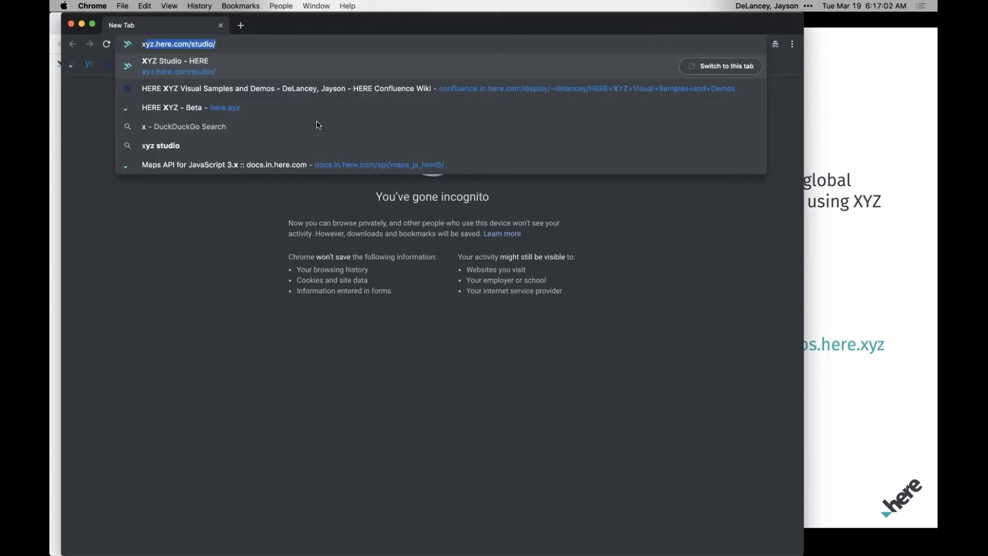
{"action": "key", "text": "Return"}
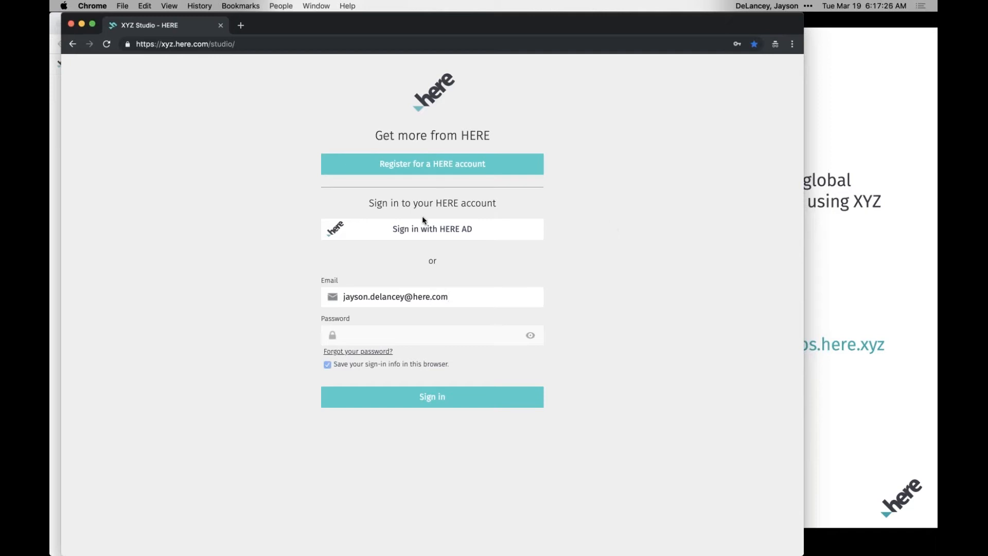
Sign in to XYZ Studio with HERE AD, filling the organizational account's e-mail and password from the saved here.com login.
{"action": "left_click", "coordinate": [448, 232]}
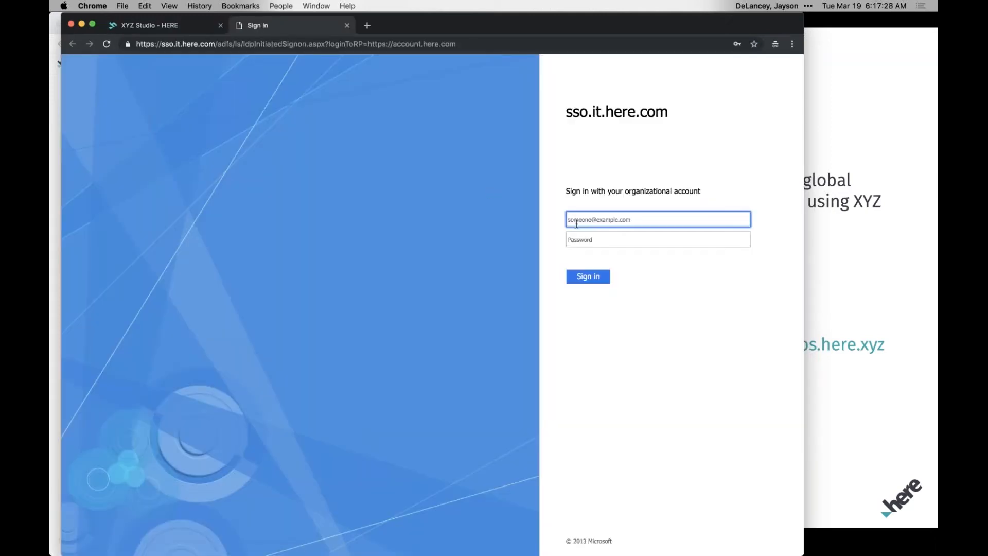
{"action": "left_click", "coordinate": [585, 218]}
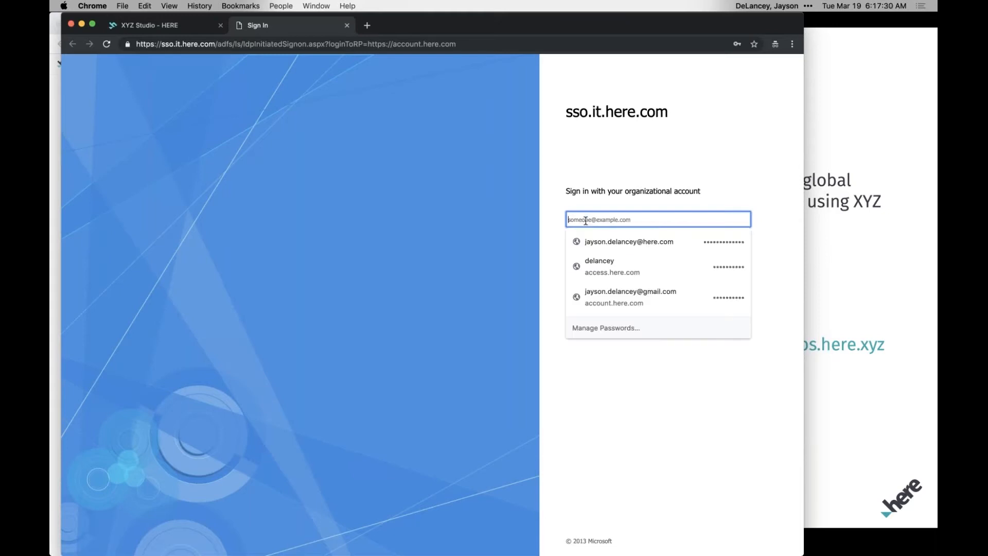
{"action": "left_click", "coordinate": [596, 241]}
{"action": "left_click", "coordinate": [586, 276]}
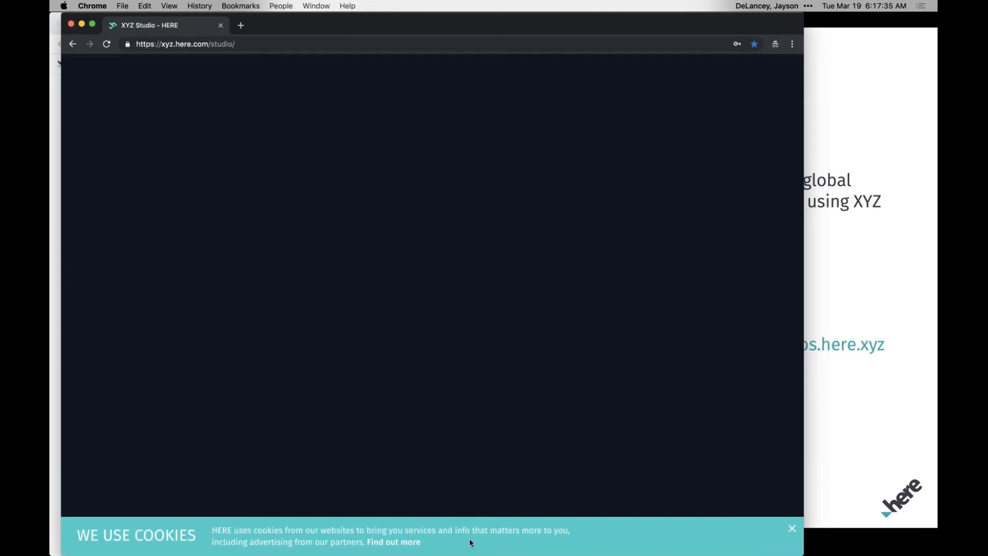
Dismiss the cookie notice, create a new project and name it "You'll Lava My Earthquake Map".
{"action": "left_click", "coordinate": [791, 528]}
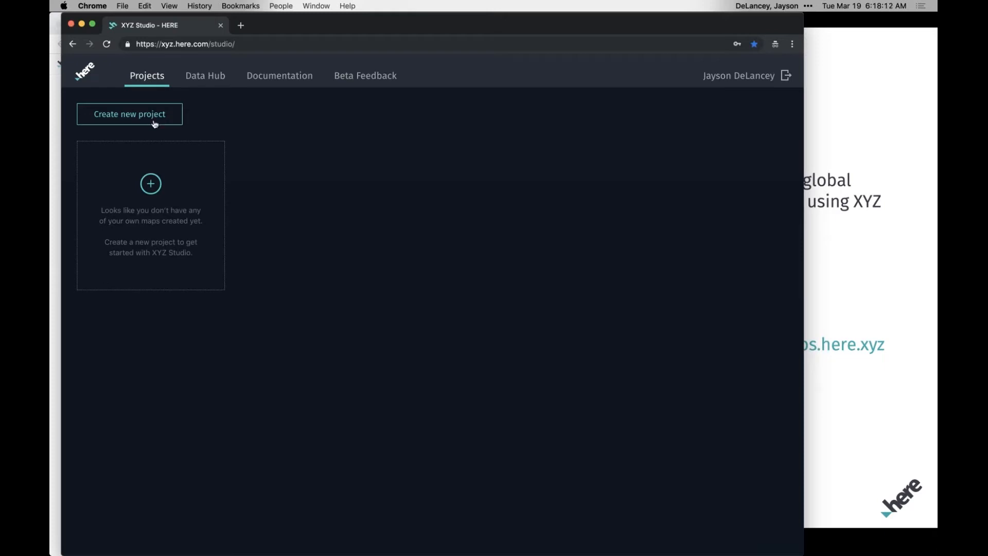
{"action": "left_click", "coordinate": [125, 119]}
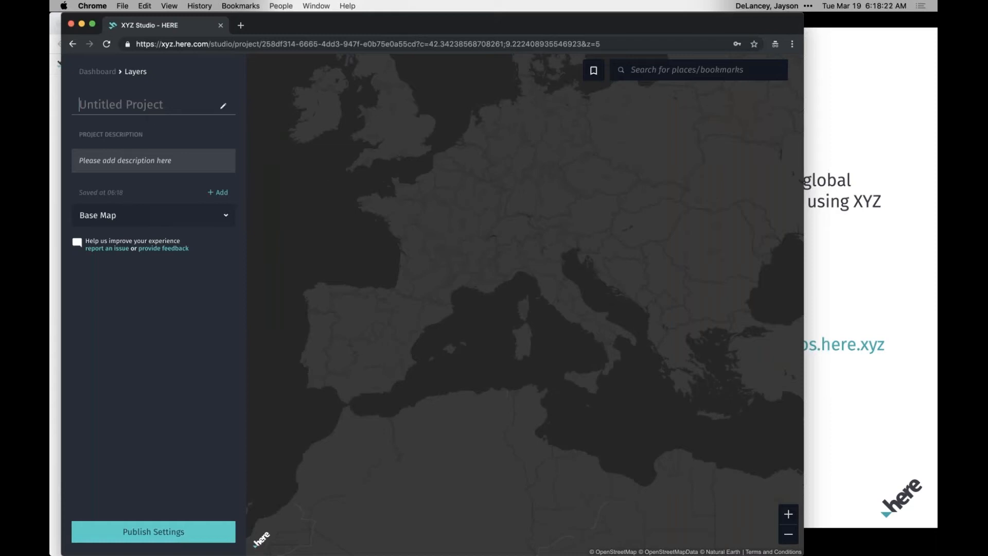
{"action": "left_click", "coordinate": [121, 105]}
{"action": "type", "text": "You'll Lava My Earthquak"}
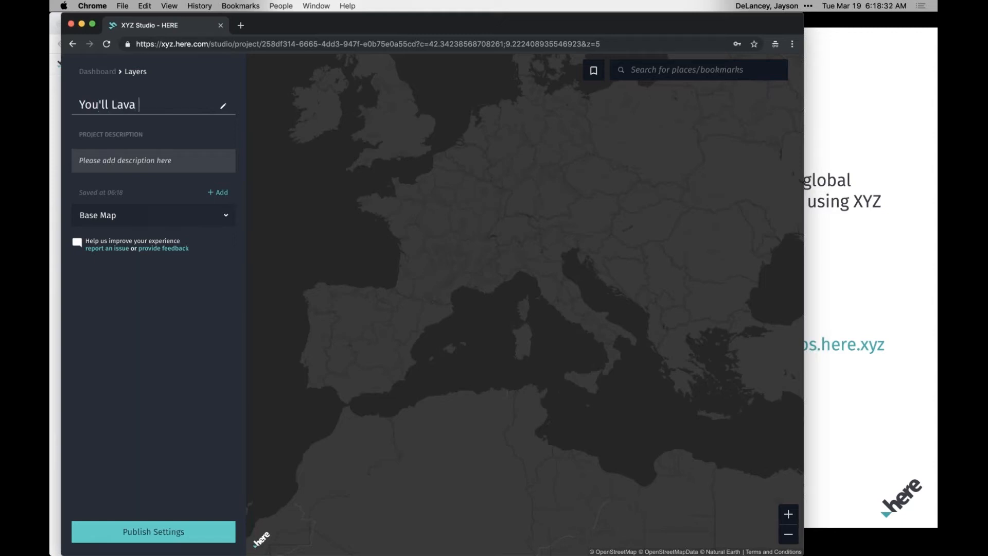
{"action": "type", "text": "e Map"}
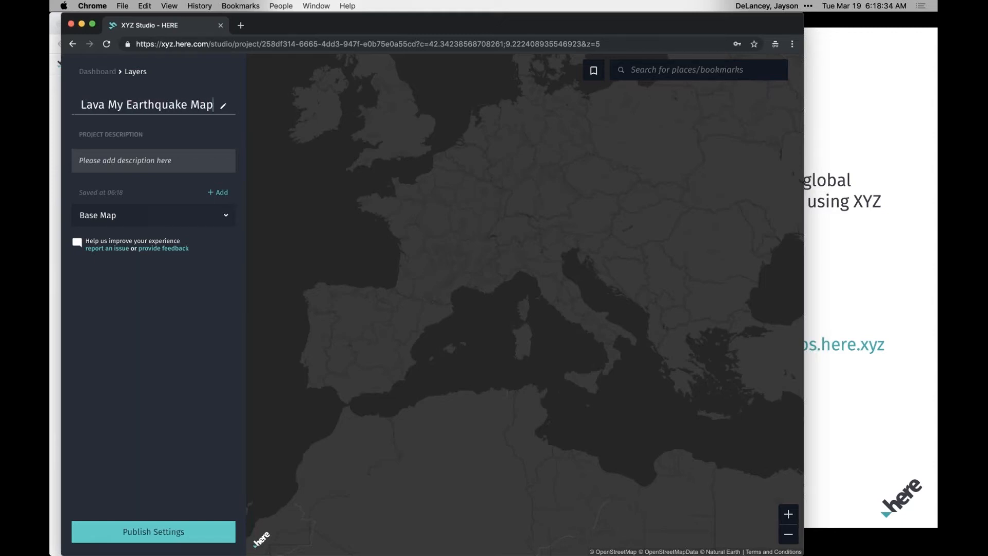
{"action": "key", "text": "Return"}
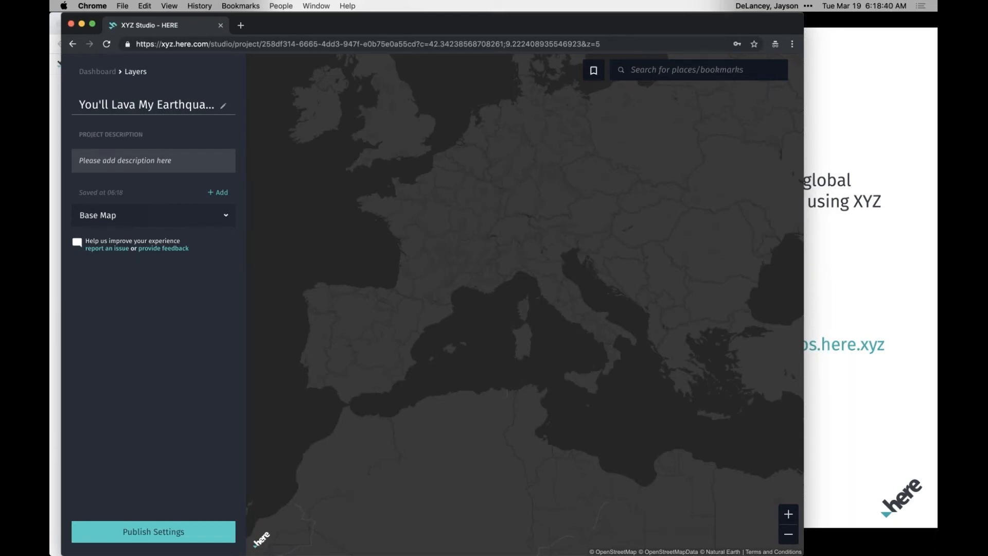
Add the project description "Webinar March 19, 2019".
{"action": "left_click", "coordinate": [161, 160]}
{"action": "type", "text": "Webinar March 19, 2019"}
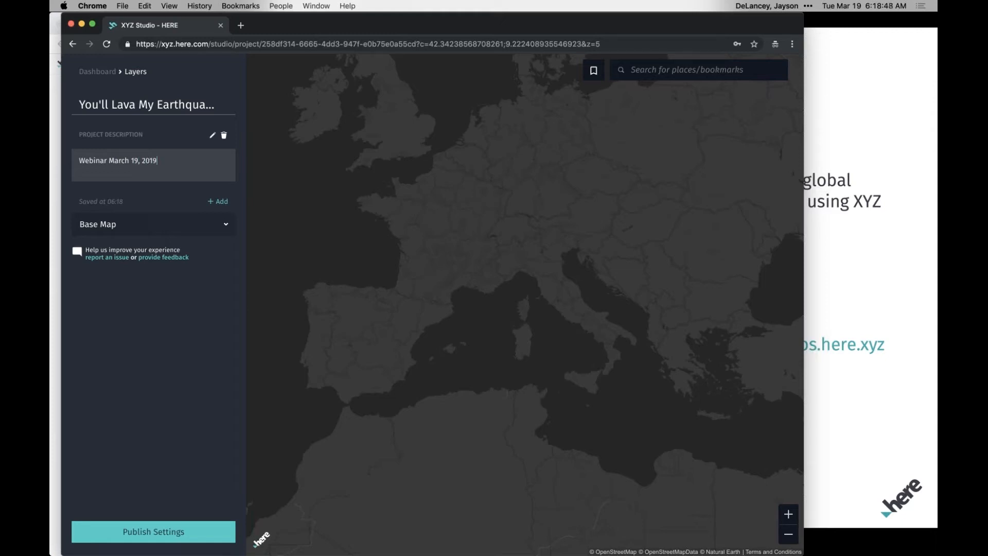
{"action": "key", "text": "Return"}
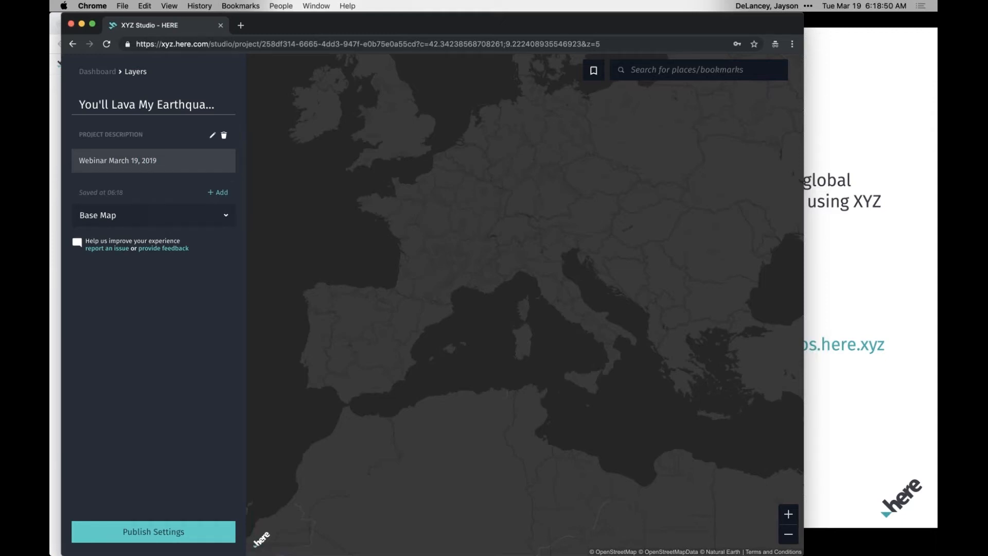
{"action": "left_click", "coordinate": [175, 158]}
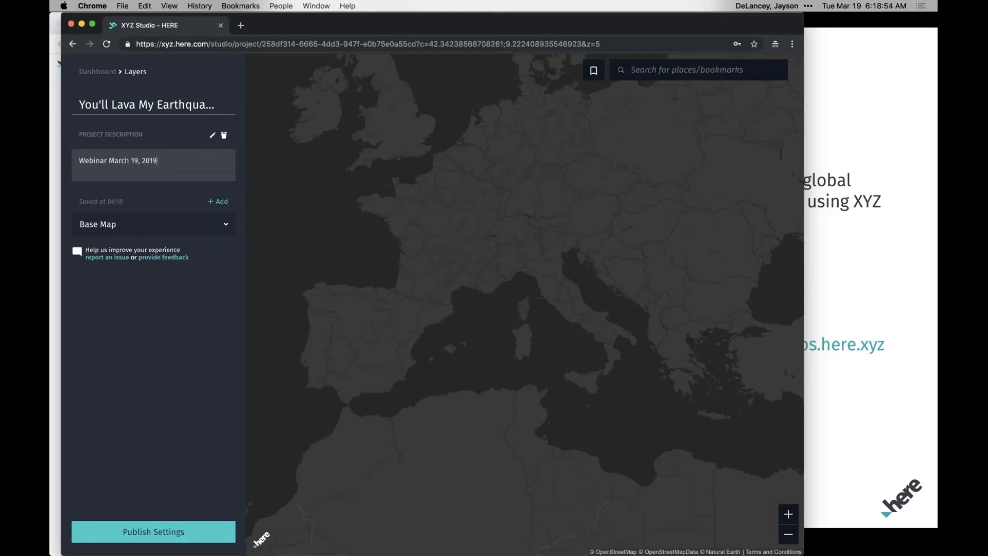
{"action": "key", "text": "Return"}
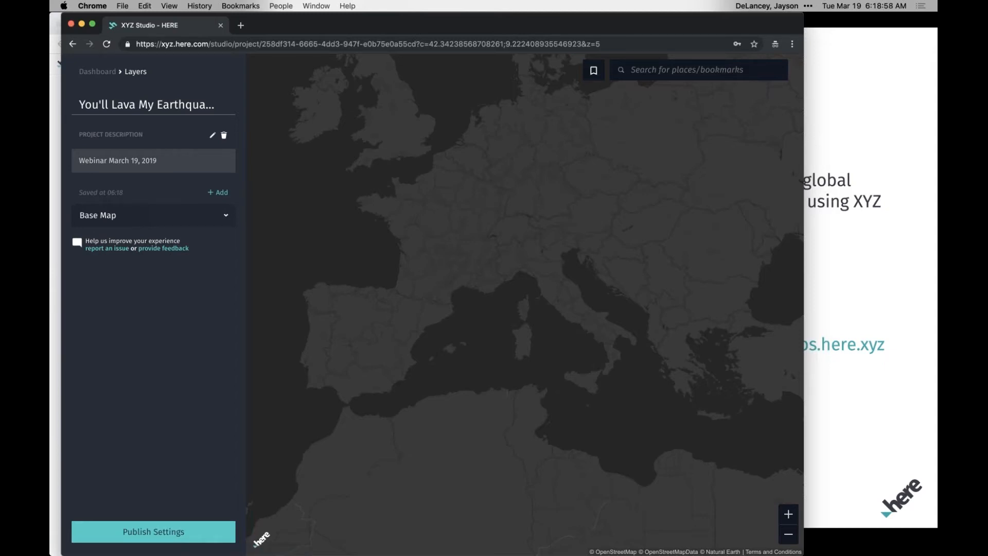
Try the Tilezen tile layer for the base map and switch back to HERE Detail.
{"action": "left_click", "coordinate": [226, 216]}
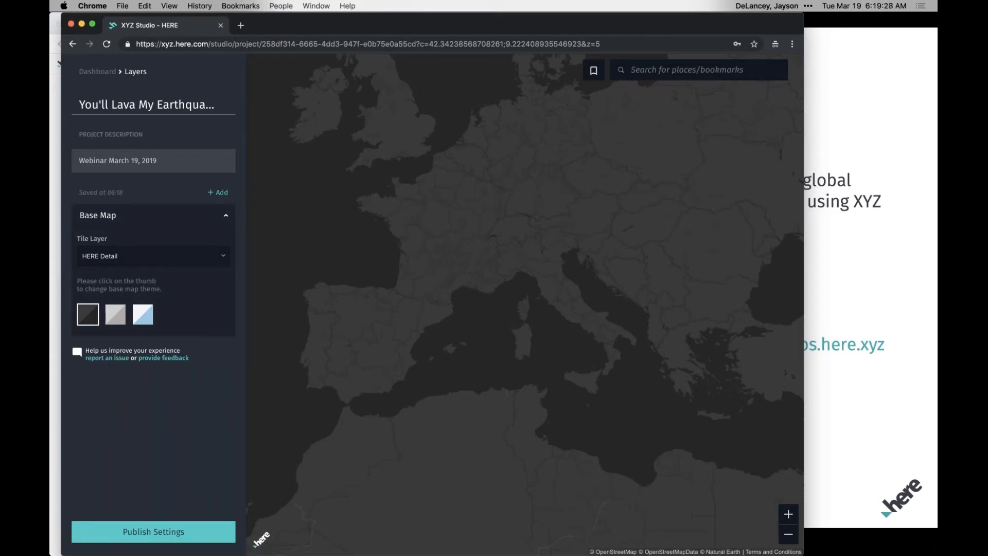
{"action": "left_click", "coordinate": [224, 257]}
{"action": "left_click", "coordinate": [224, 258]}
{"action": "left_click", "coordinate": [223, 254]}
{"action": "left_click", "coordinate": [201, 278]}
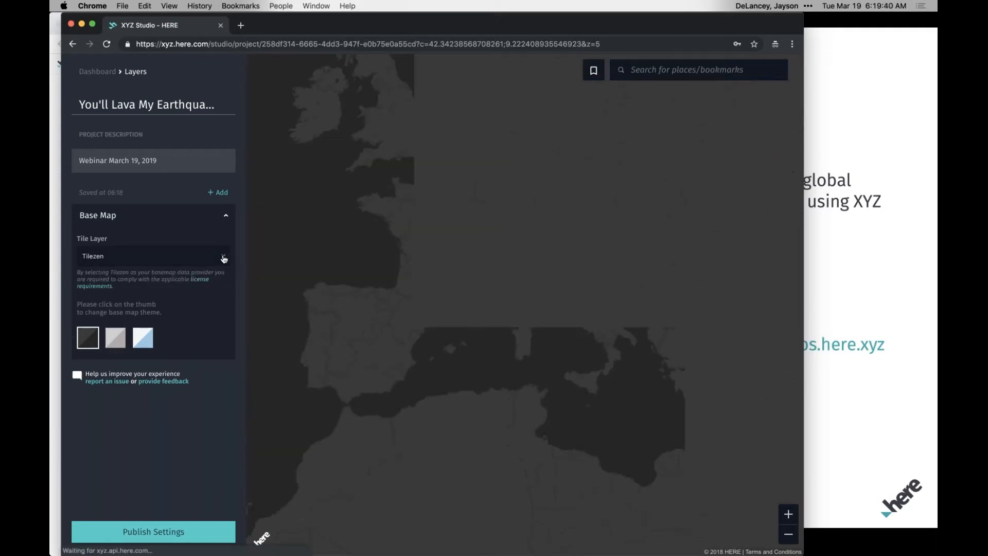
{"action": "left_click", "coordinate": [223, 256]}
{"action": "left_click", "coordinate": [213, 277]}
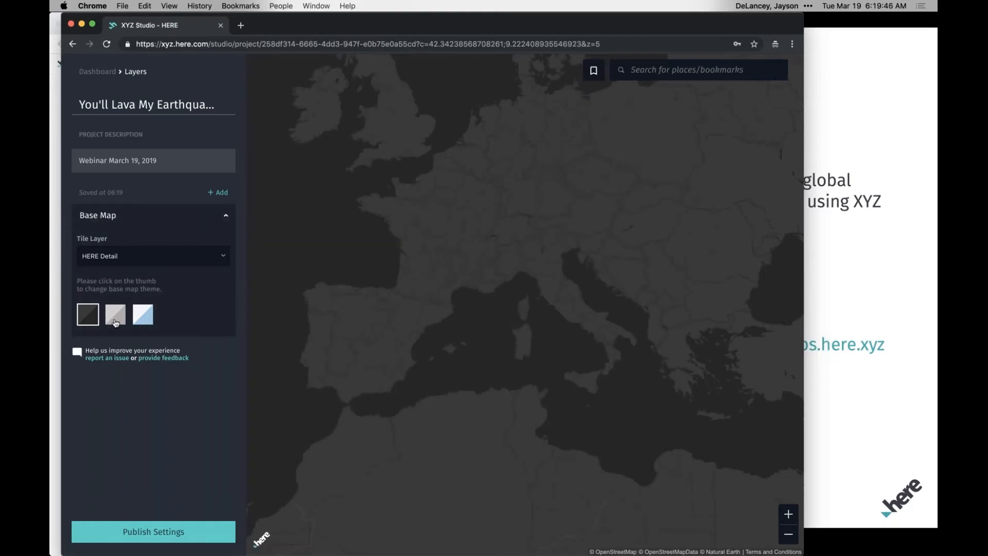
Preview the white-and-blue and grey base map themes and return to the dark theme.
{"action": "left_click", "coordinate": [143, 323]}
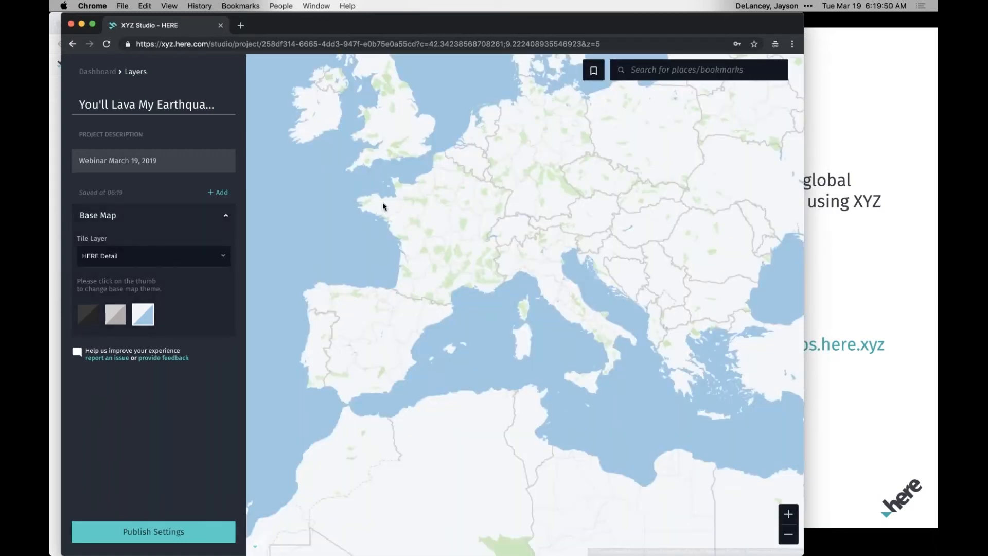
{"action": "left_click", "coordinate": [120, 319]}
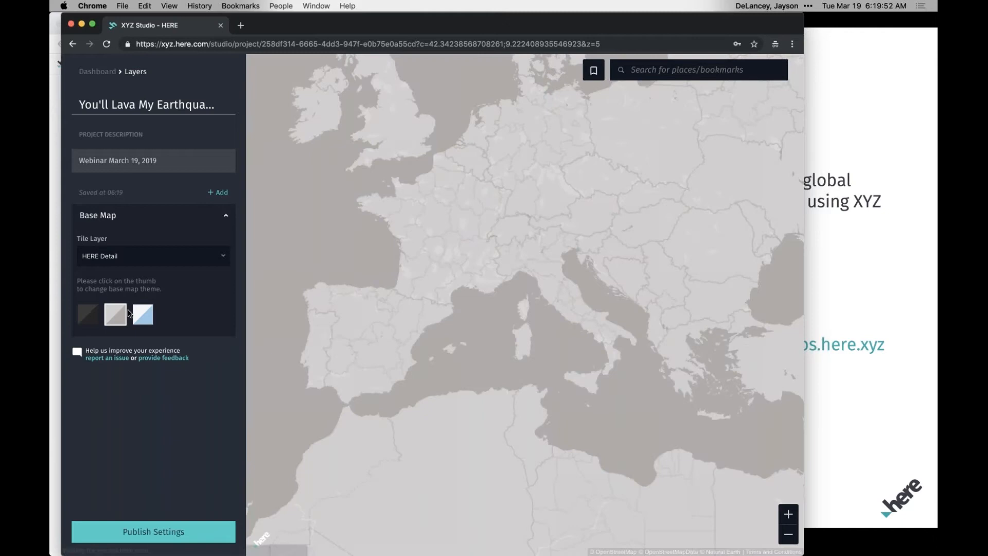
{"action": "left_click", "coordinate": [91, 320]}
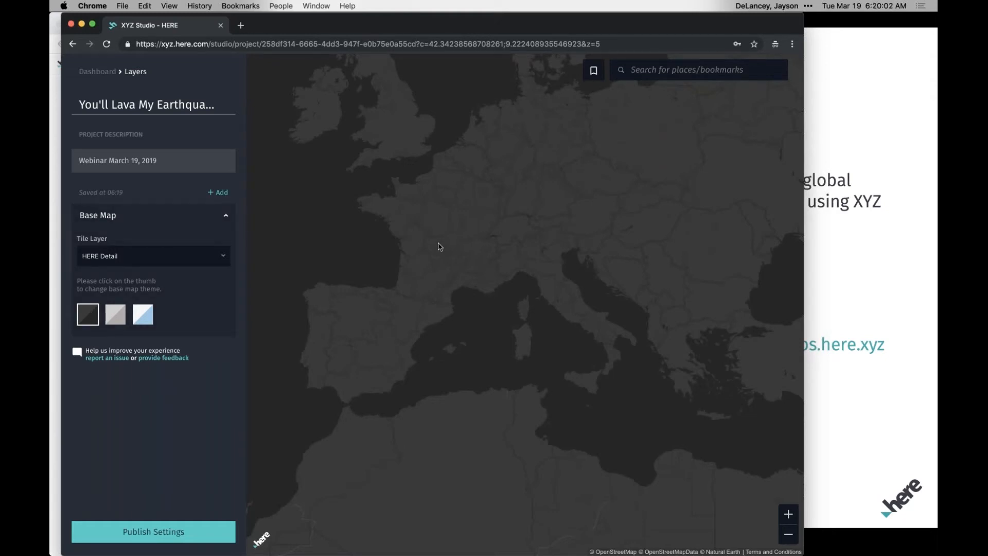
Search the map for "Berkeley,CA" and go to the University of California Berkeley result.
{"action": "left_click_drag", "start_coordinate": [470, 261], "coordinate": [584, 201]}
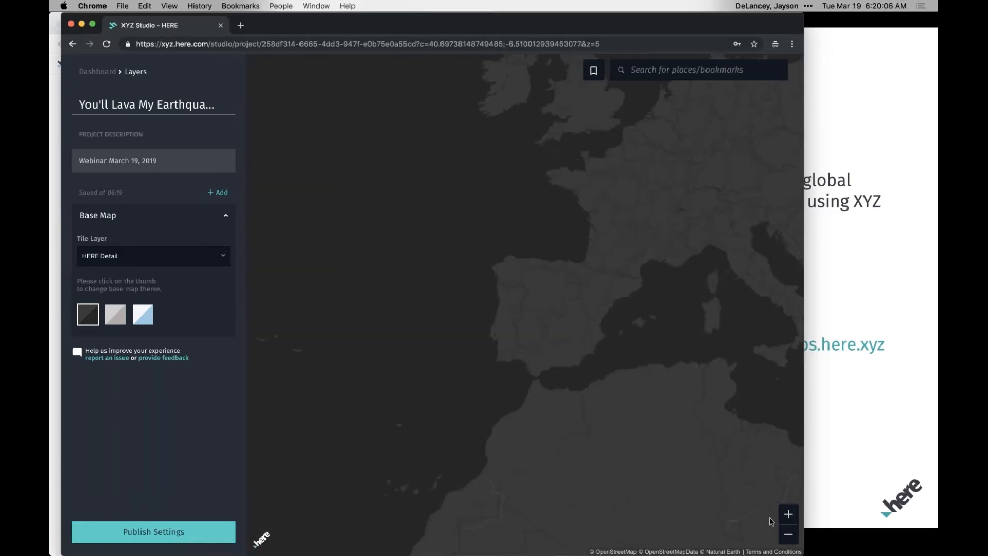
{"action": "left_click", "coordinate": [792, 517]}
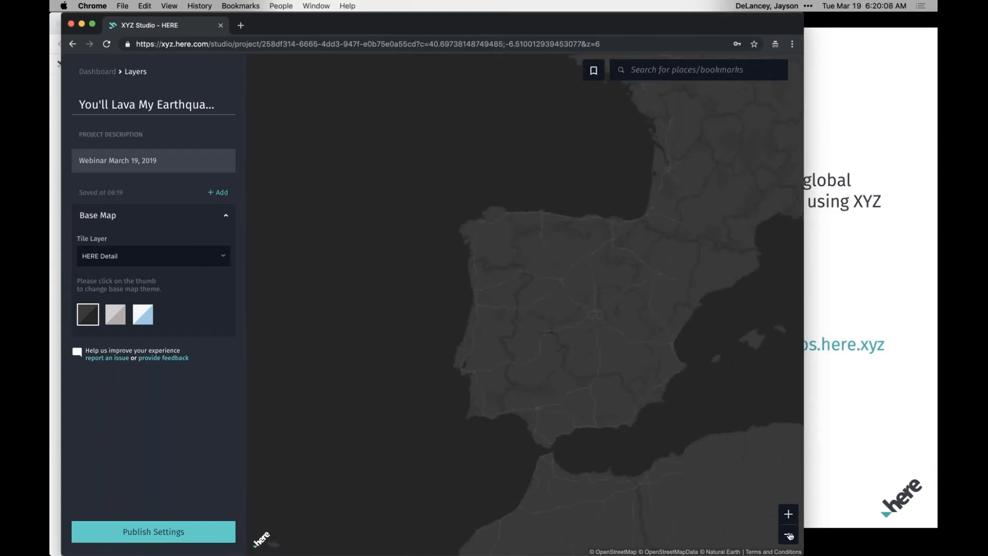
{"action": "left_click", "coordinate": [790, 537]}
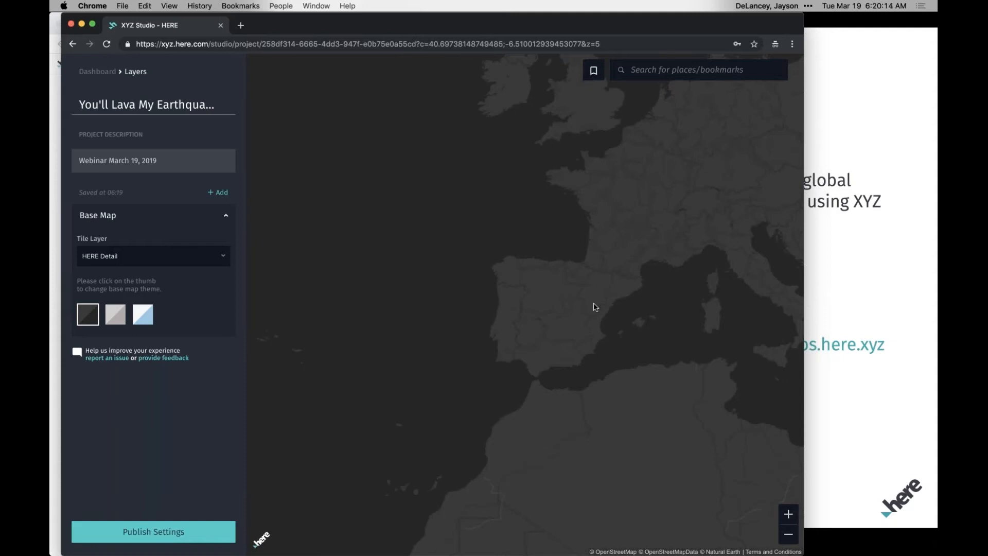
{"action": "left_click", "coordinate": [654, 71]}
{"action": "type", "text": "Berkeley,CA"}
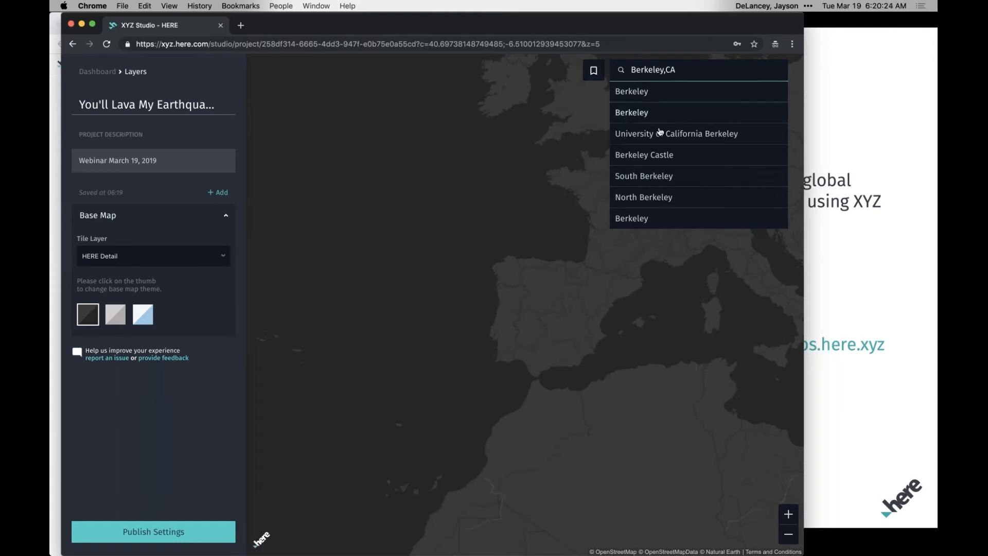
{"action": "left_click", "coordinate": [659, 133]}
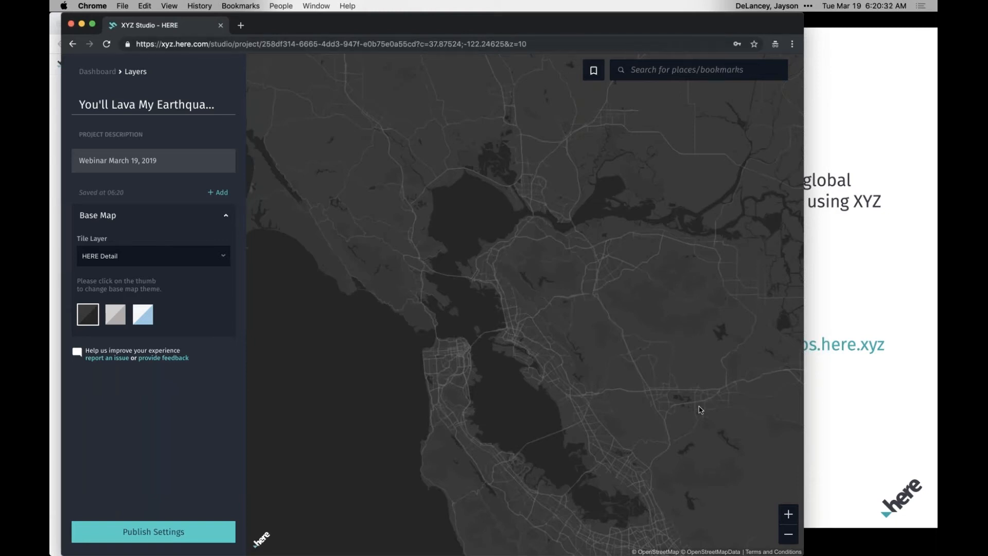
Widen the map to the region around Berkeley and bookmark the current view as "Bay Area".
{"action": "left_click", "coordinate": [788, 534]}
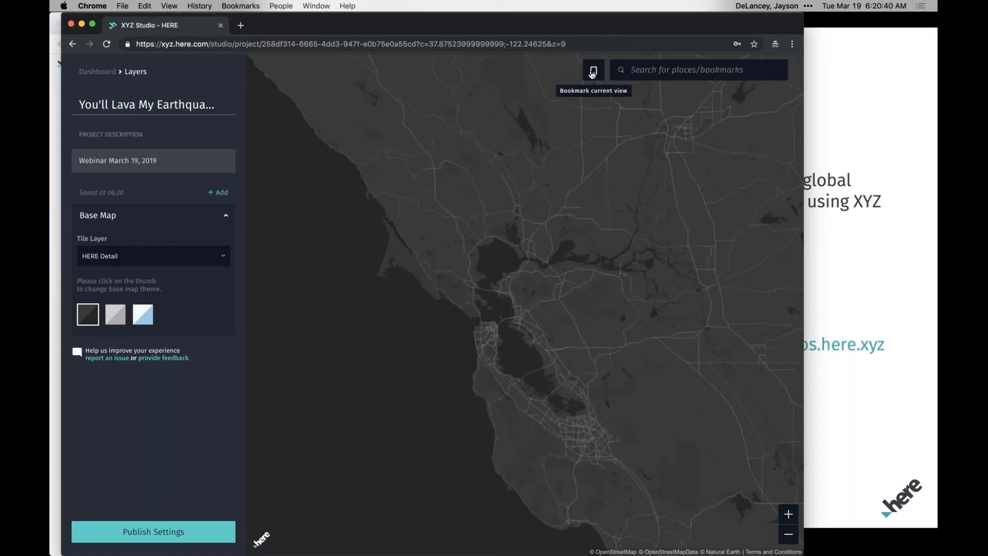
{"action": "left_click", "coordinate": [592, 73]}
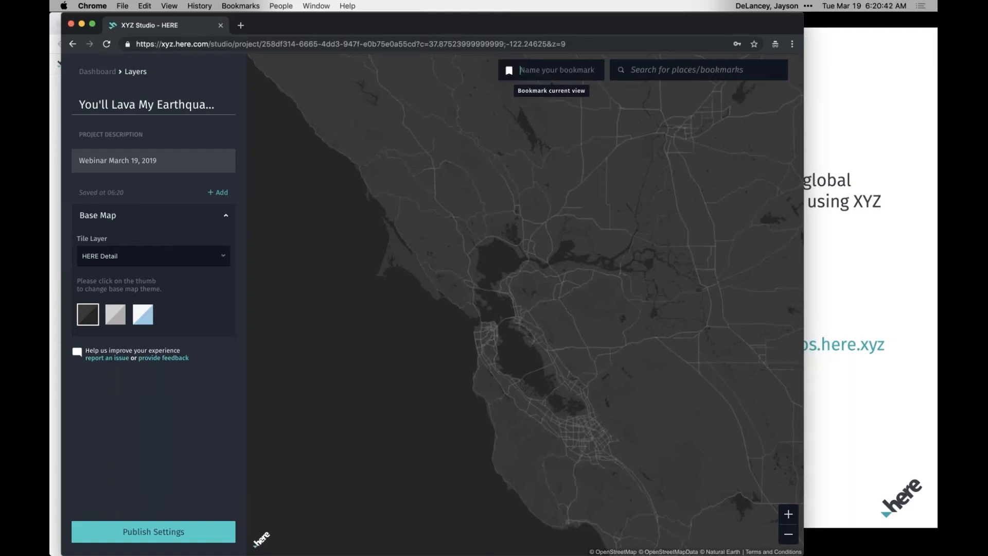
{"action": "type", "text": "Bay Area"}
{"action": "key", "text": "Return"}
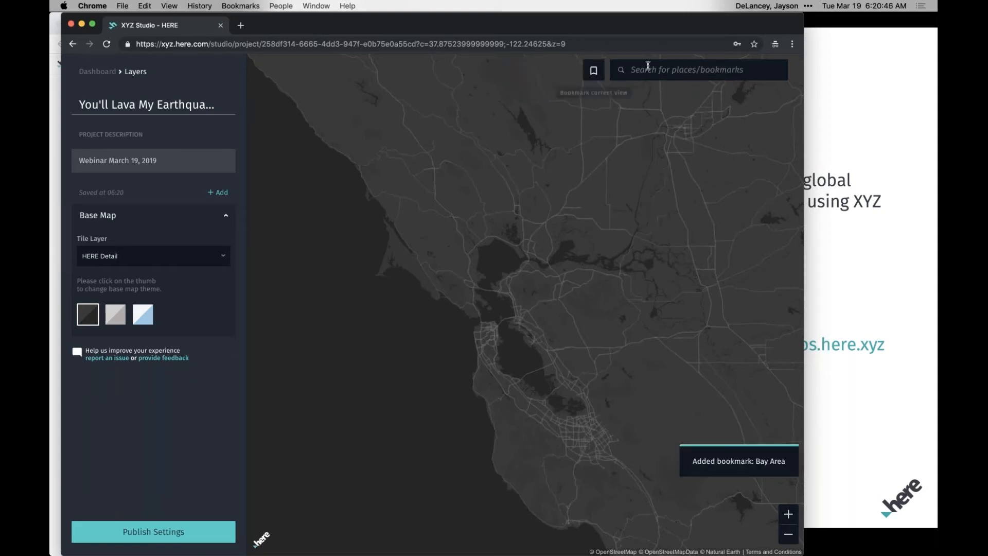
Test the Bay Area bookmark by moving the map away and recalling the saved view.
{"action": "left_click", "coordinate": [656, 67]}
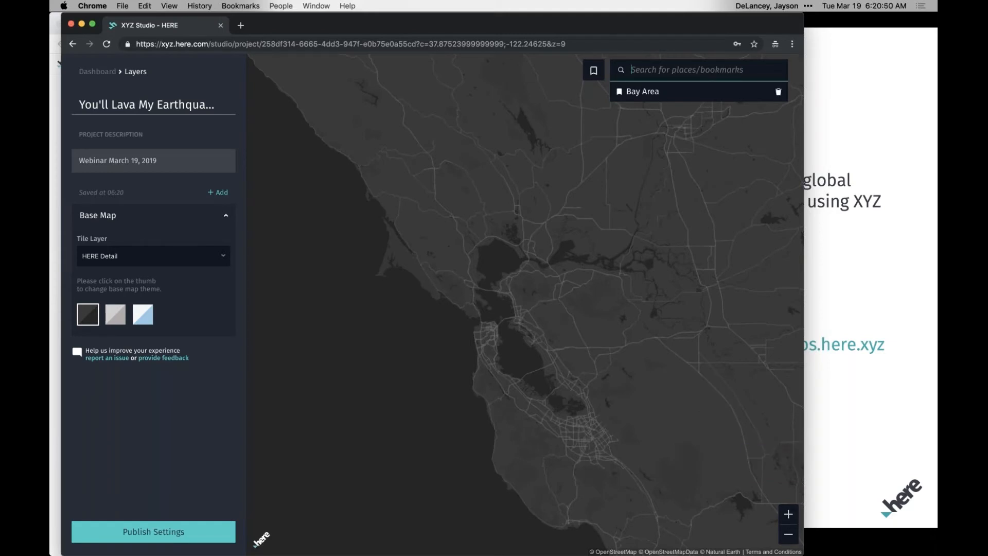
{"action": "left_click", "coordinate": [638, 91]}
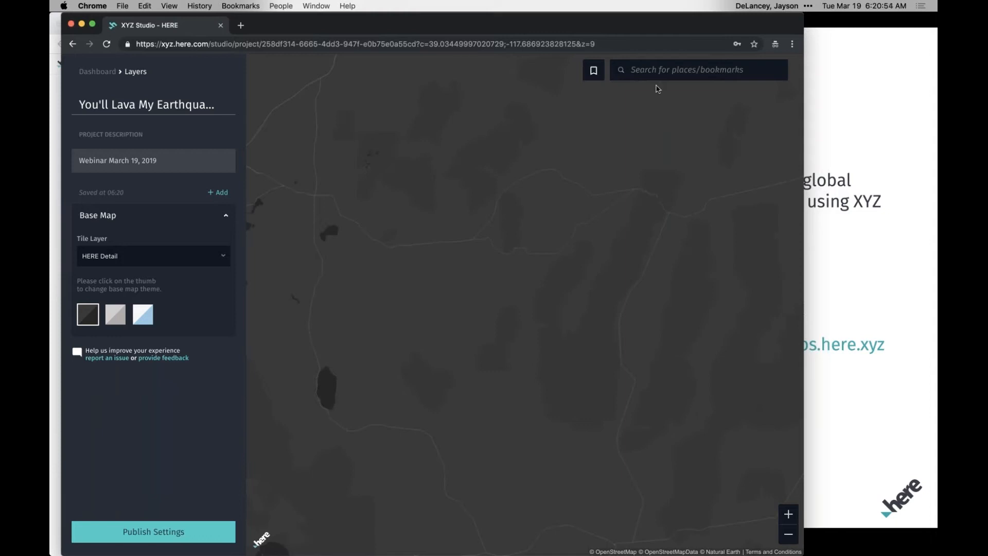
{"action": "left_click", "coordinate": [671, 68]}
{"action": "left_click", "coordinate": [661, 95]}
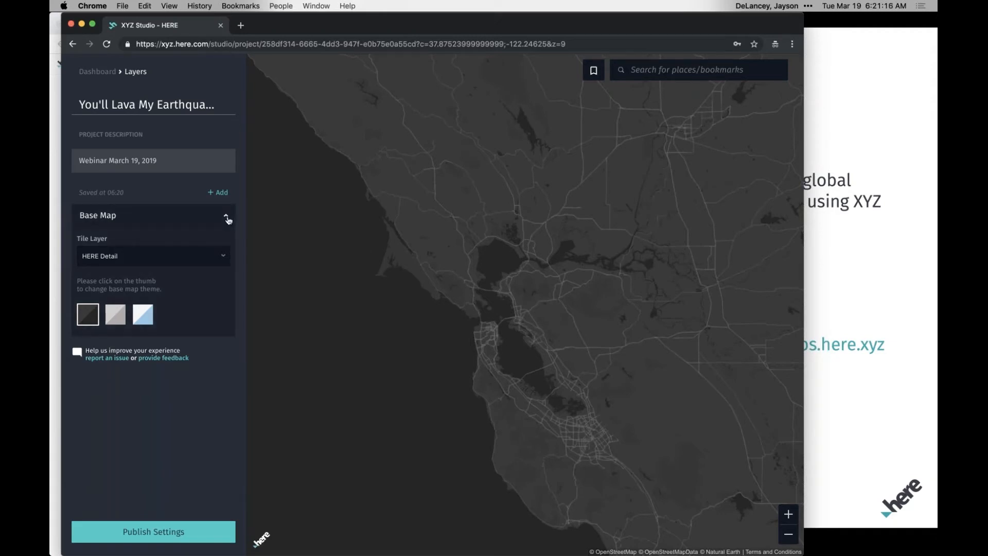
Collapse the base map settings and upload all_week.geojson from the mapping-seismic-activity data folder as new project data.
{"action": "left_click", "coordinate": [226, 217]}
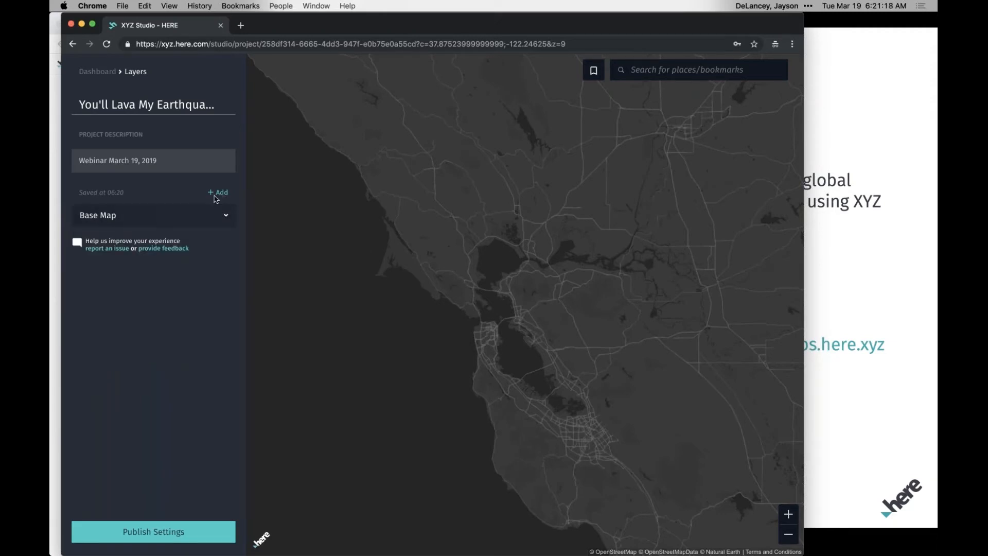
{"action": "left_click", "coordinate": [218, 192]}
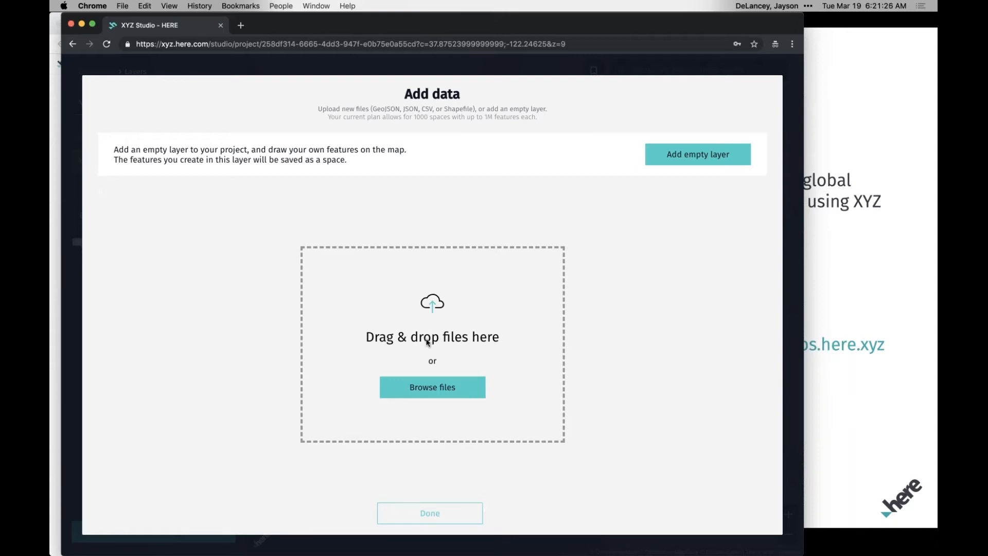
{"action": "left_click", "coordinate": [456, 389]}
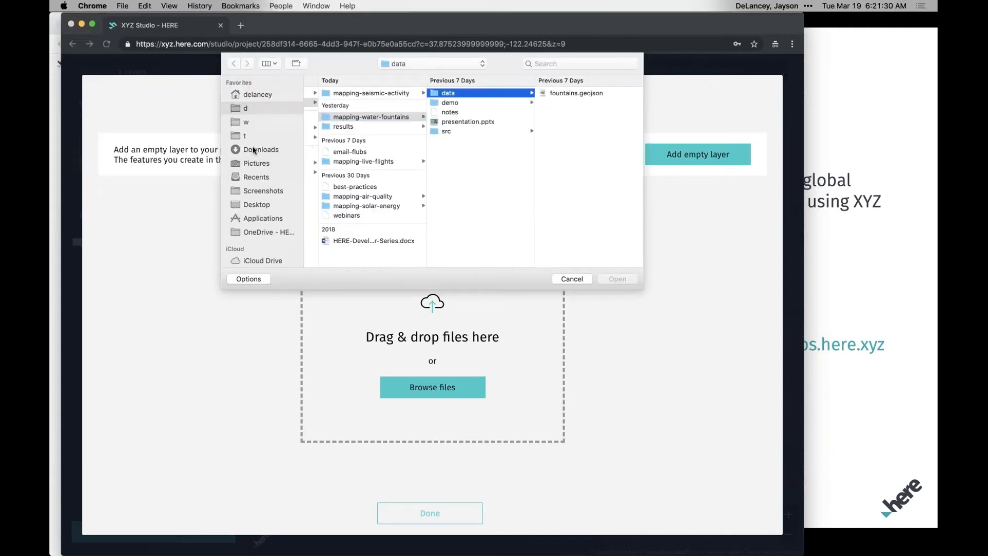
{"action": "left_click", "coordinate": [255, 152]}
{"action": "left_click", "coordinate": [254, 95]}
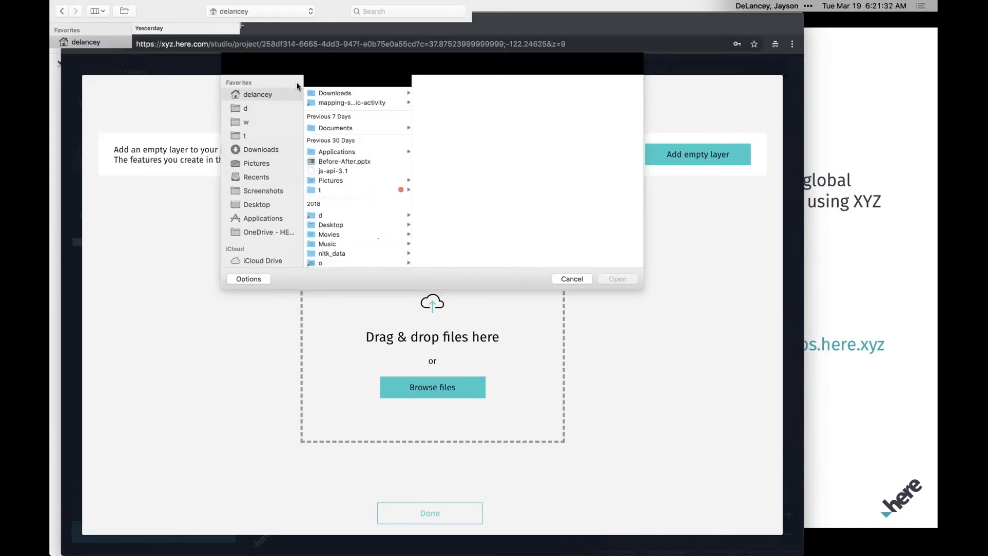
{"action": "left_click", "coordinate": [358, 103]}
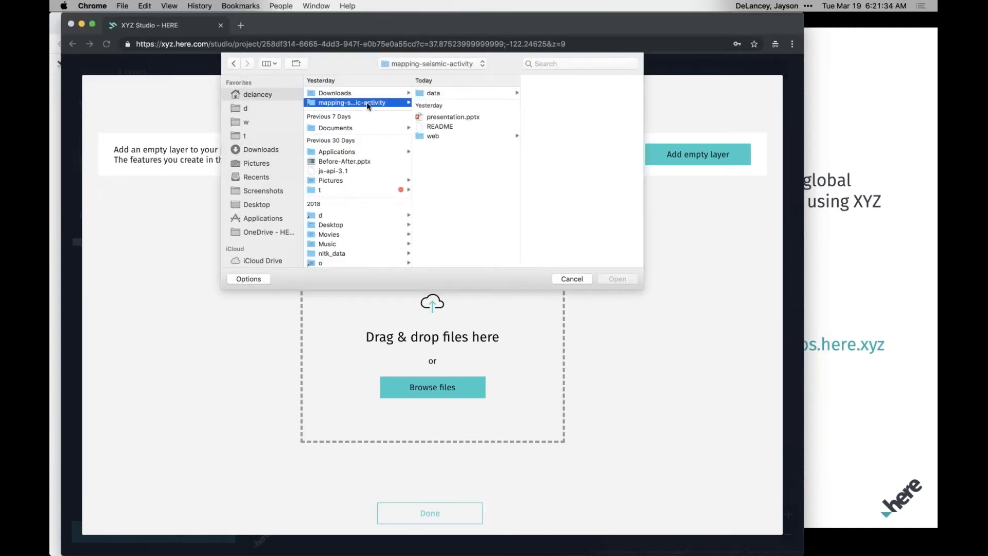
{"action": "left_click", "coordinate": [463, 94]}
{"action": "left_click", "coordinate": [555, 118]}
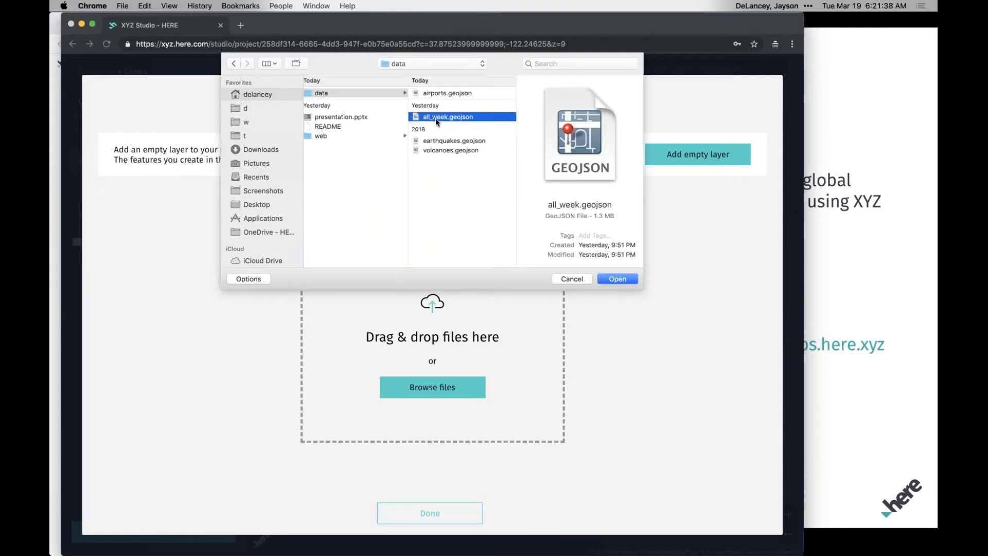
{"action": "double_click", "coordinate": [434, 116]}
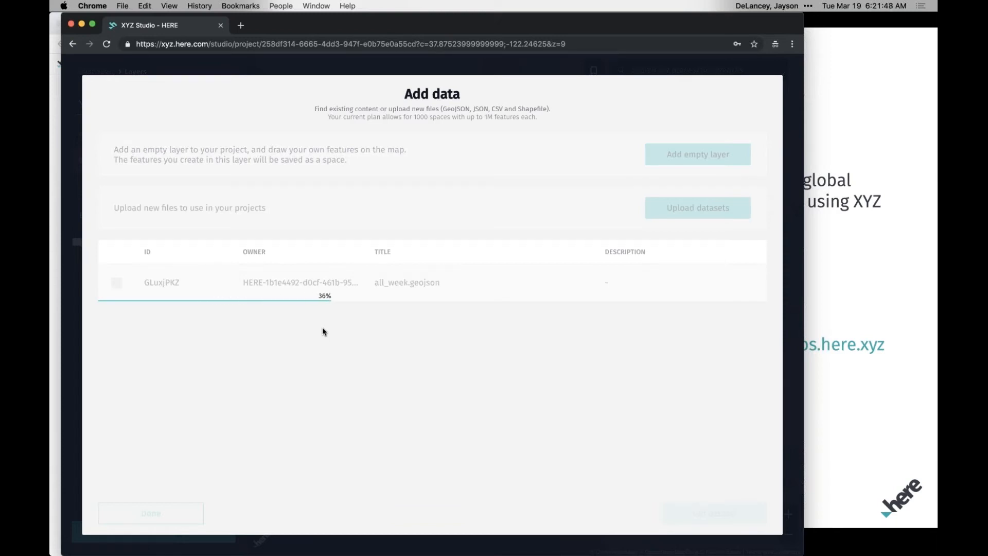
Switch to iTerm, enter the data folder, list its files and open all_week.geojson in vi.
{"action": "key", "text": "super+Tab"}
{"action": "key", "text": "super+Tab"}
{"action": "key", "text": "super+Tab"}
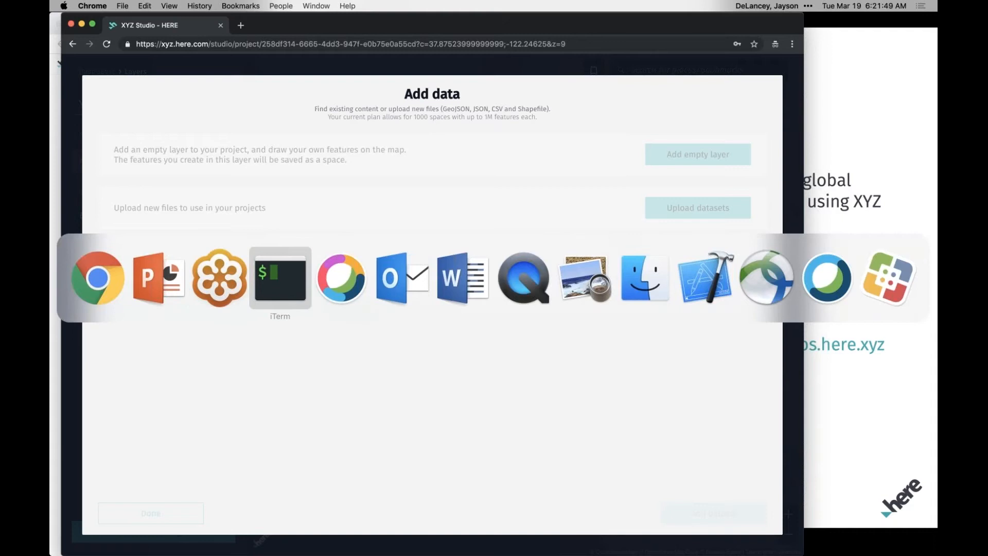
{"action": "type", "text": "cd data/"}
{"action": "key", "text": "Return"}
{"action": "type", "text": "ls"}
{"action": "key", "text": "Return"}
{"action": "type", "text": "vi all_week.geojson"}
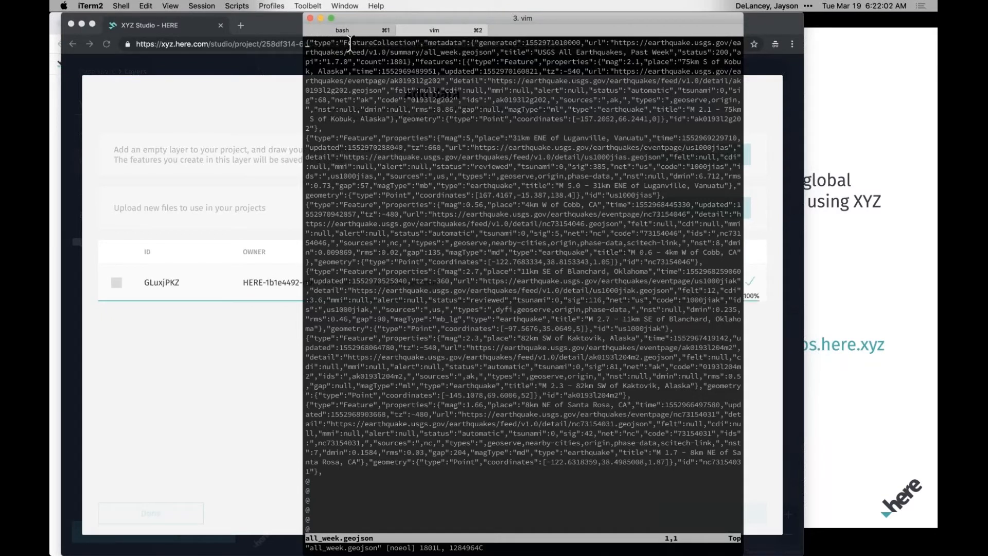
Examine the collection type, source metadata and a feature's properties in all_week.geojson, and quit vi.
{"action": "left_click_drag", "start_coordinate": [352, 44], "coordinate": [410, 42]}
{"action": "left_click", "coordinate": [421, 87]}
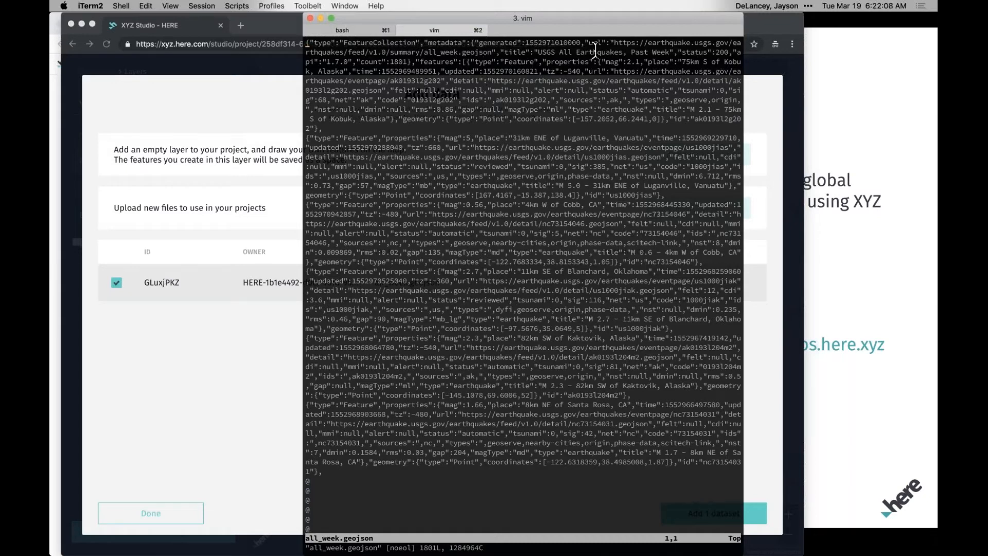
{"action": "left_click_drag", "start_coordinate": [593, 44], "coordinate": [632, 52]}
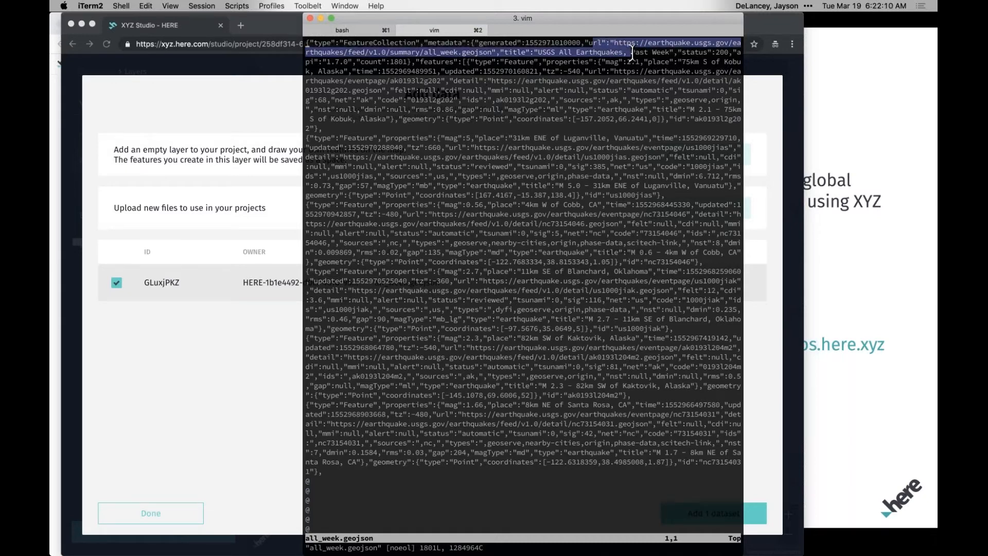
{"action": "left_click", "coordinate": [604, 102]}
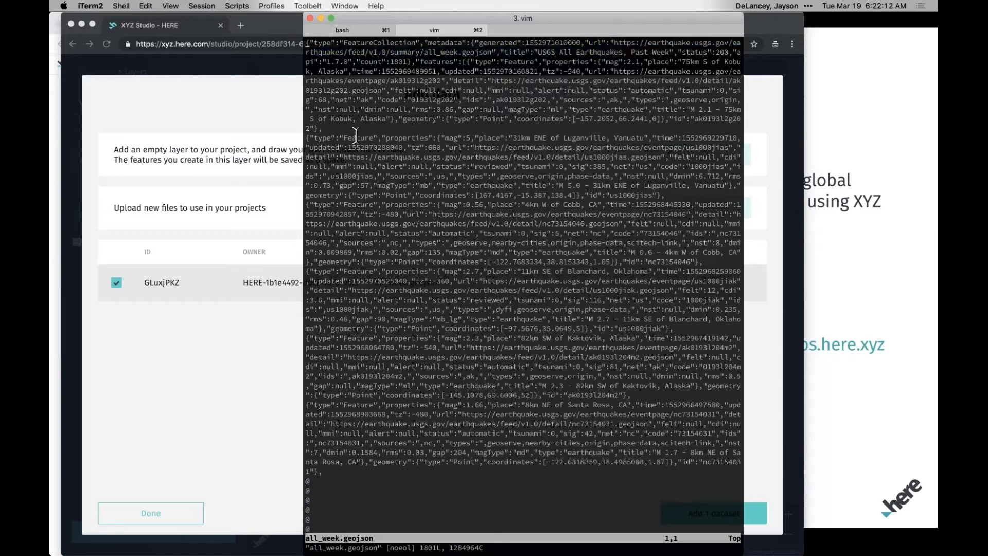
{"action": "left_click_drag", "start_coordinate": [356, 138], "coordinate": [657, 149]}
{"action": "left_click", "coordinate": [658, 150]}
{"action": "type", "text": ":q"}
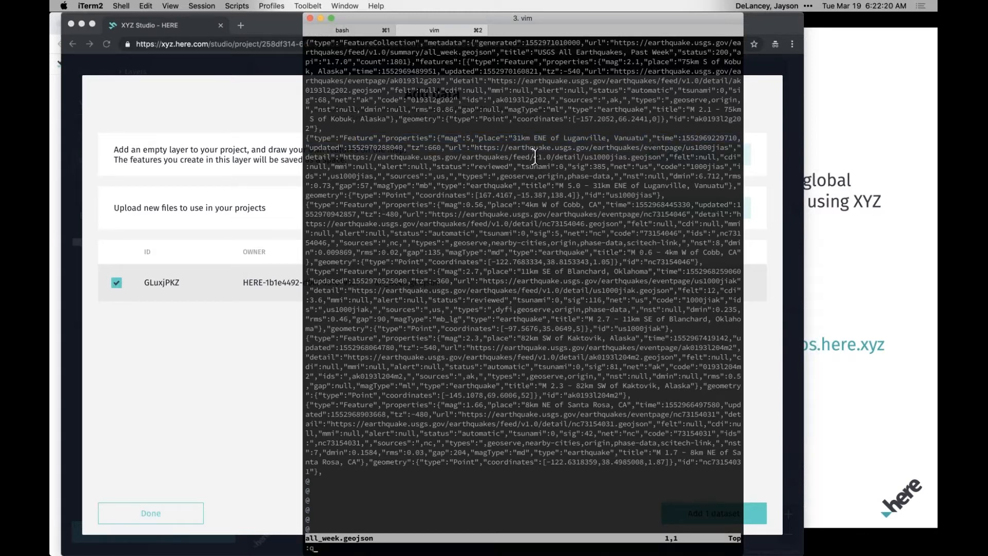
{"action": "key", "text": "Return"}
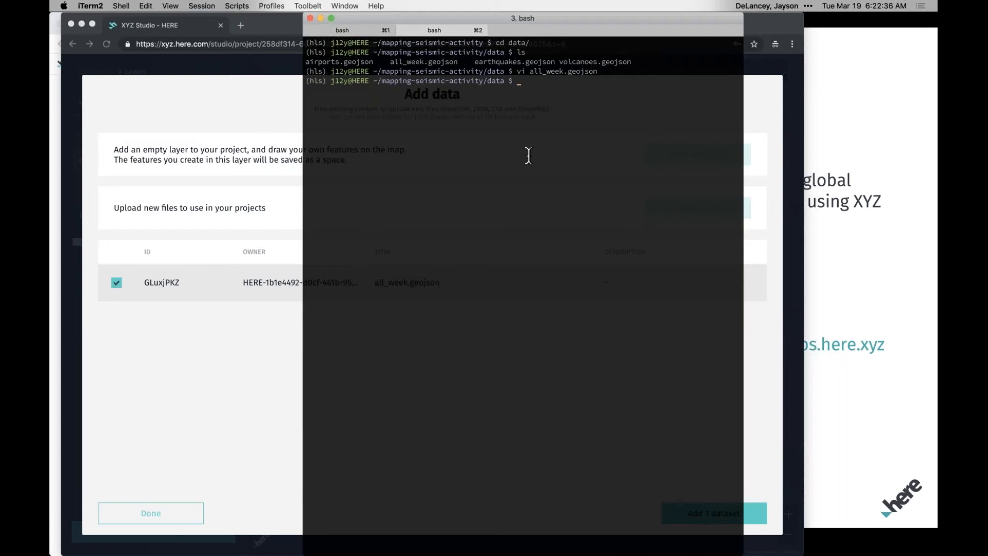
Switch back to Chrome, add the selected all_week.geojson dataset to the project and recall the Bay Area bookmark.
{"action": "left_click", "coordinate": [215, 183]}
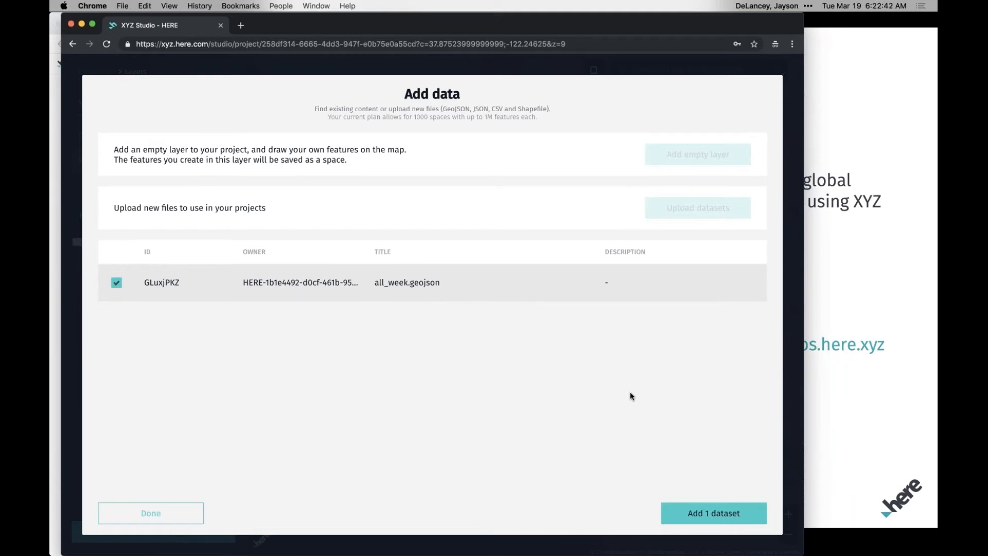
{"action": "left_click", "coordinate": [686, 516]}
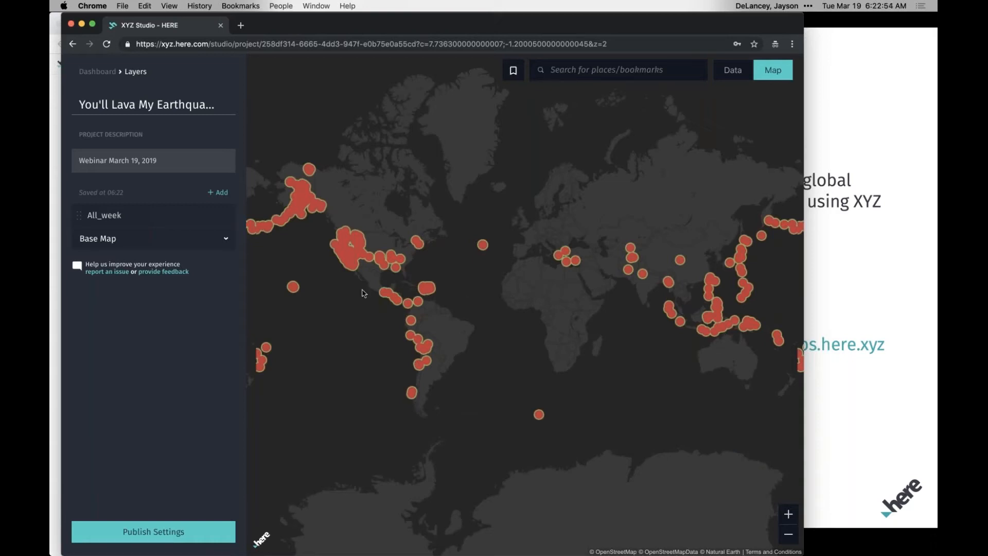
{"action": "left_click", "coordinate": [585, 74]}
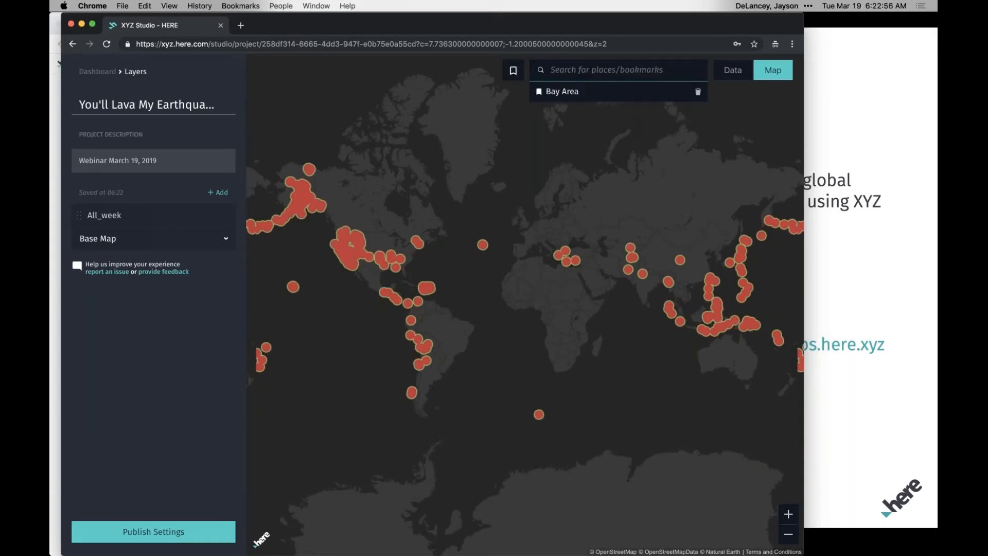
{"action": "left_click", "coordinate": [561, 91]}
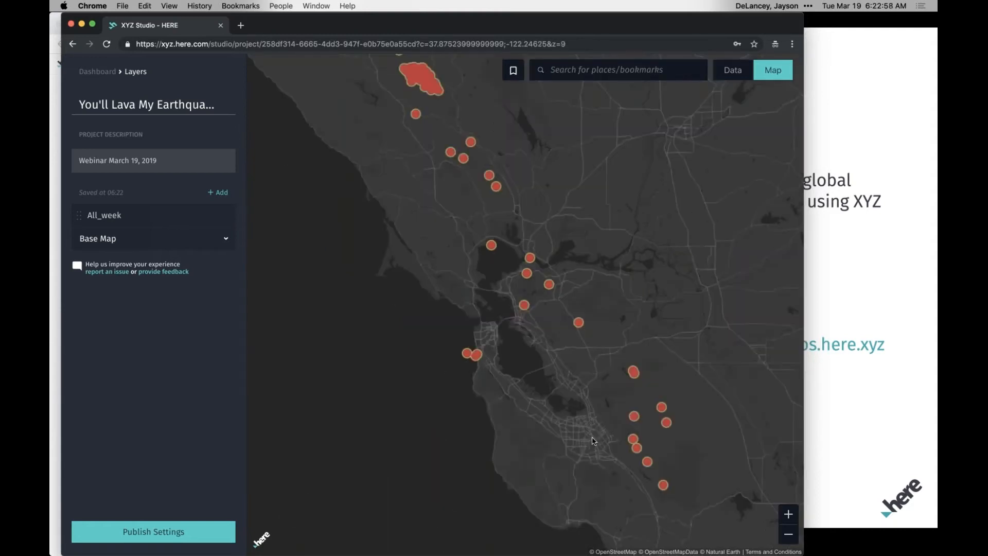
{"action": "left_click_drag", "start_coordinate": [643, 329], "coordinate": [603, 302]}
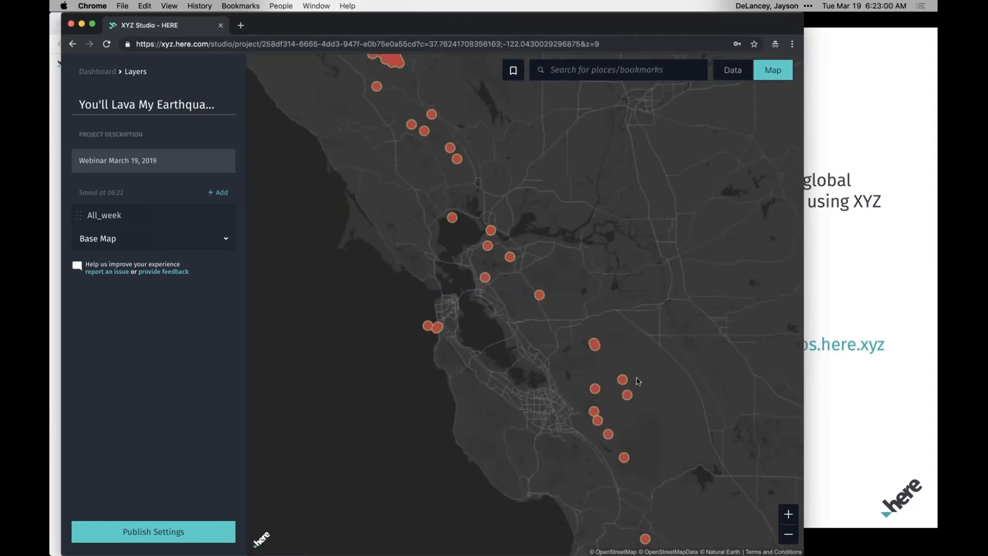
Select the earthquake point near San Ramon and examine its attributes, including magnitude, place, title and status.
{"action": "left_click", "coordinate": [540, 298]}
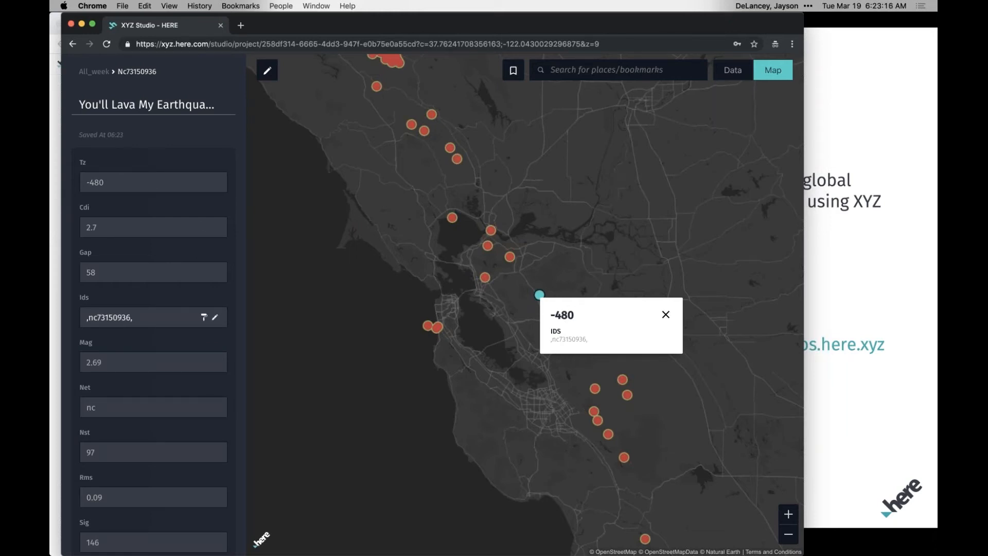
{"action": "scroll", "coordinate": [155, 309], "scroll_direction": "down", "scroll_amount": 1}
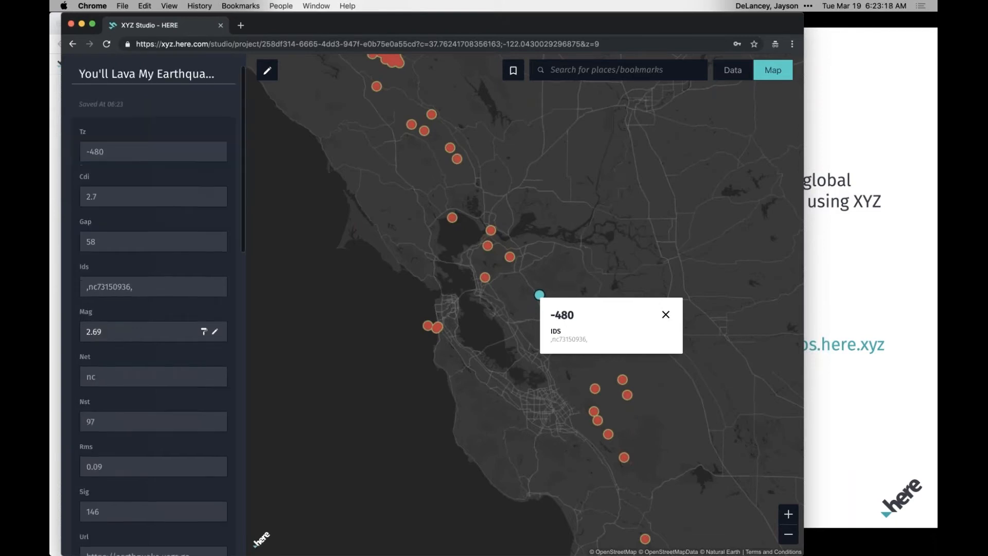
{"action": "scroll", "coordinate": [120, 233], "scroll_direction": "down", "scroll_amount": 4}
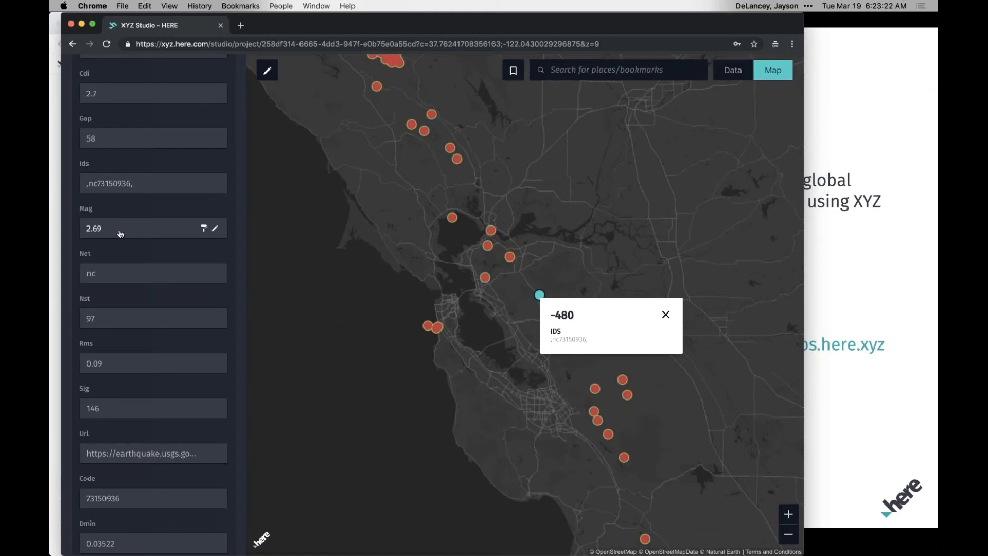
{"action": "scroll", "coordinate": [120, 233], "scroll_direction": "down", "scroll_amount": 13}
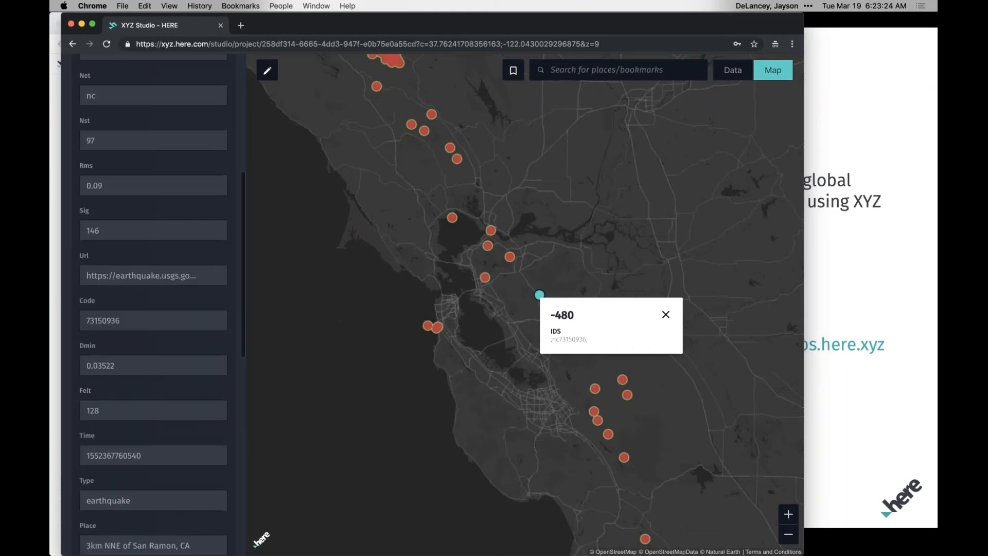
{"action": "scroll", "coordinate": [123, 276], "scroll_direction": "down", "scroll_amount": 4}
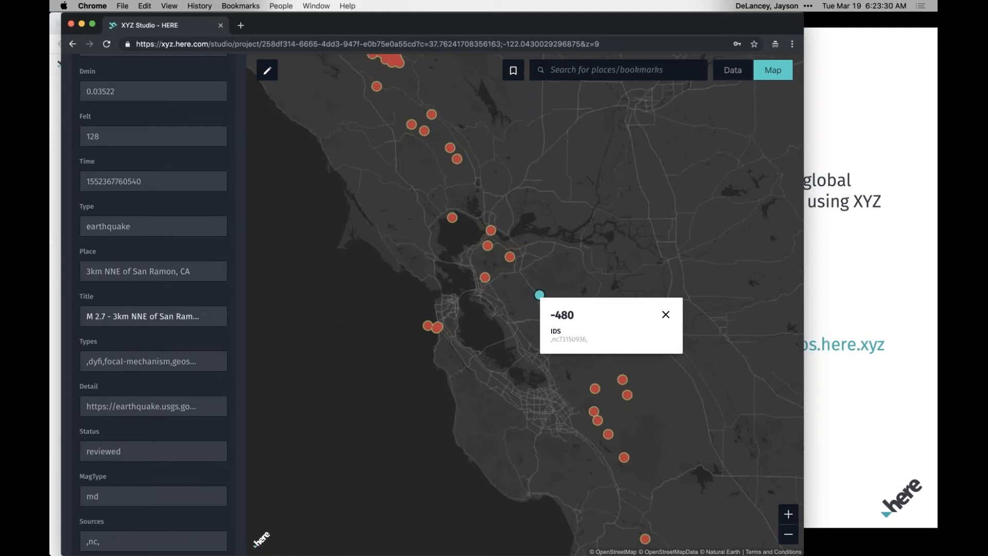
{"action": "scroll", "coordinate": [135, 365], "scroll_direction": "down", "scroll_amount": 3}
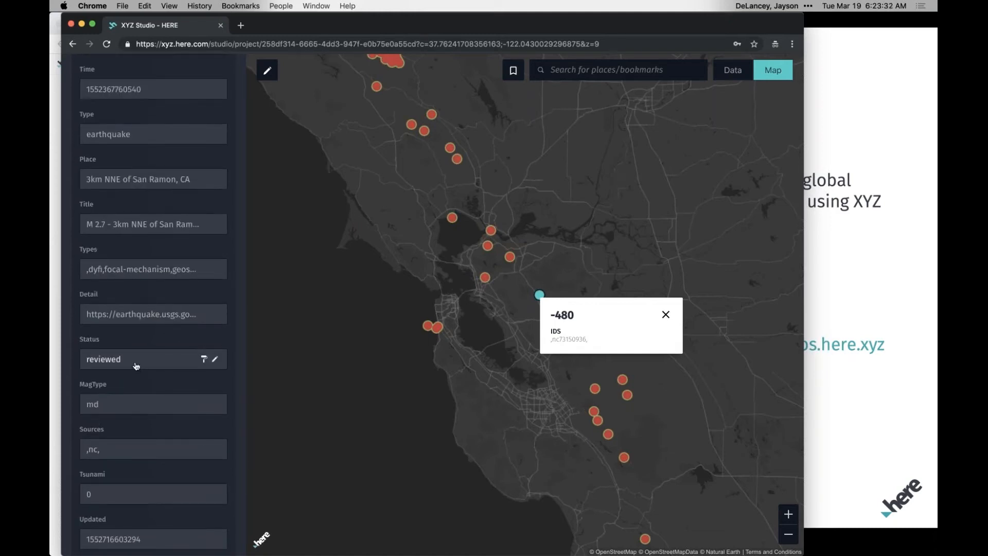
Suppress the dataset editing notice and set the San Ramon earthquake's Status to "open".
{"action": "left_click", "coordinate": [136, 366]}
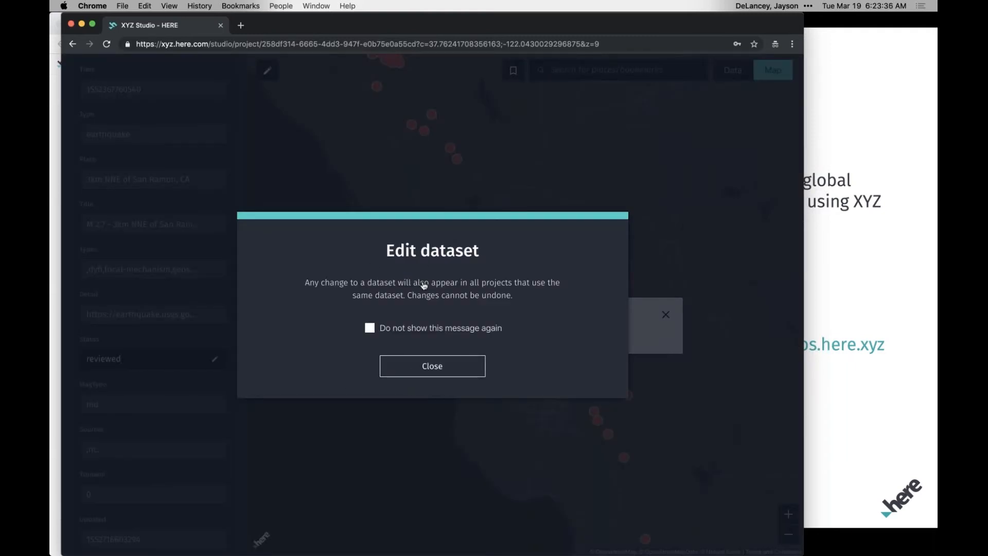
{"action": "left_click", "coordinate": [423, 368]}
{"action": "left_click", "coordinate": [214, 359]}
{"action": "left_click", "coordinate": [369, 327]}
{"action": "left_click", "coordinate": [427, 374]}
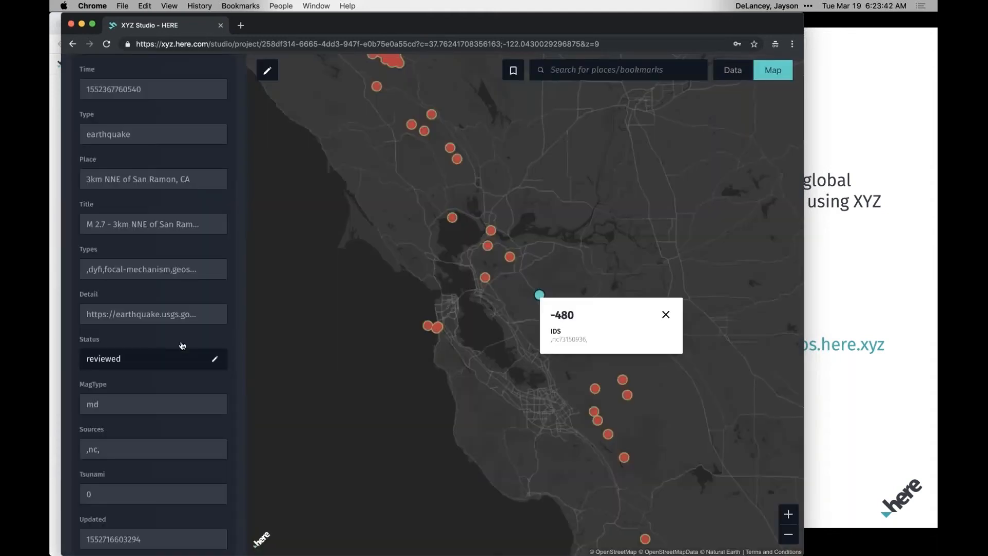
{"action": "double_click", "coordinate": [141, 362]}
{"action": "key", "text": "BackSpace"}
{"action": "type", "text": "open"}
{"action": "key", "text": "Return"}
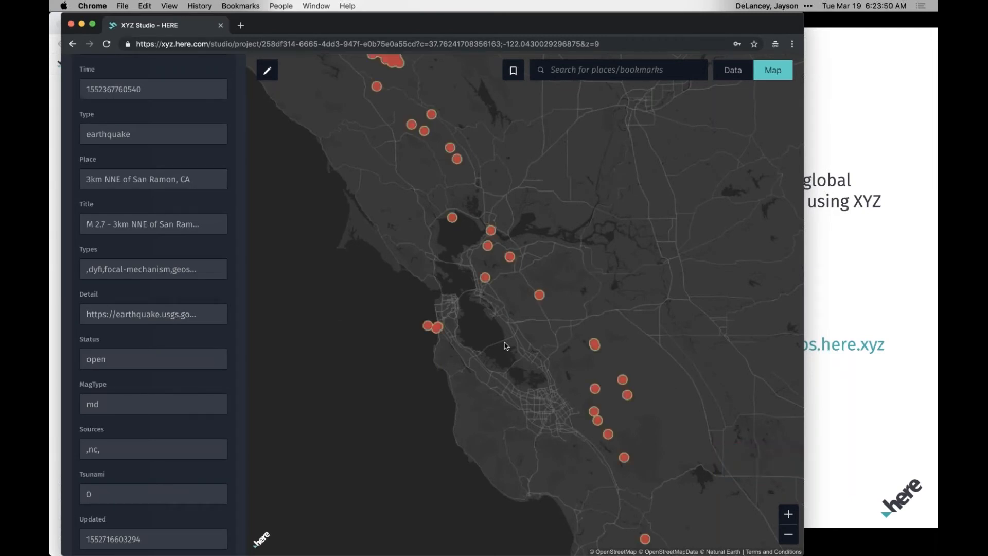
Return from the earthquake's attributes to the All_week layer and expand its default point style settings.
{"action": "mouse_move", "coordinate": [148, 414]}
{"action": "scroll", "coordinate": [148, 413], "scroll_direction": "down", "scroll_amount": 5}
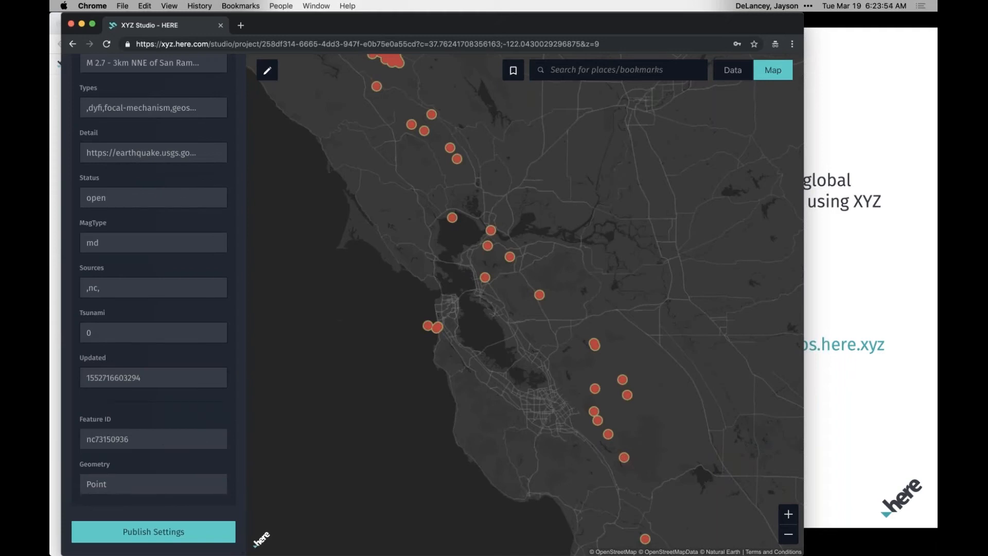
{"action": "scroll", "coordinate": [204, 407], "scroll_direction": "up", "scroll_amount": 10}
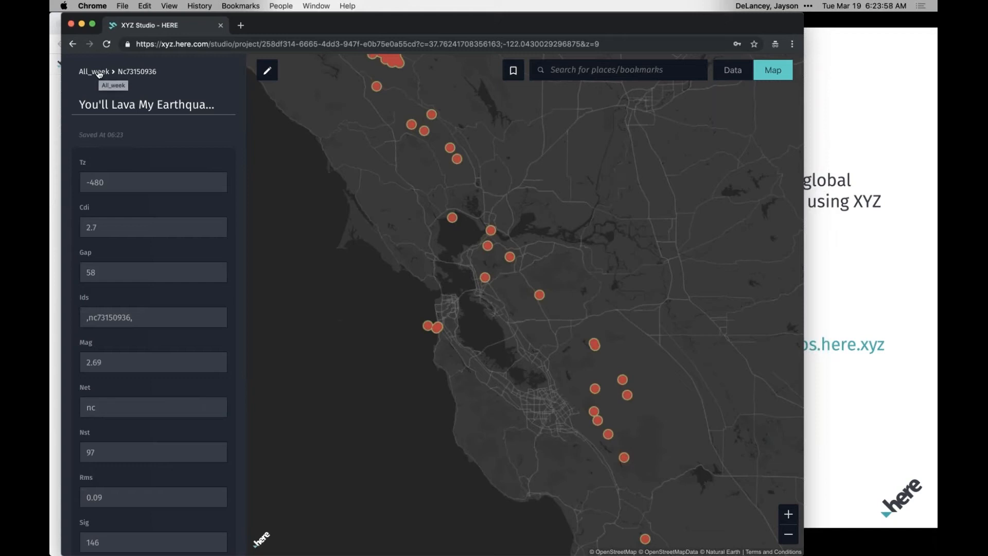
{"action": "left_click", "coordinate": [99, 73]}
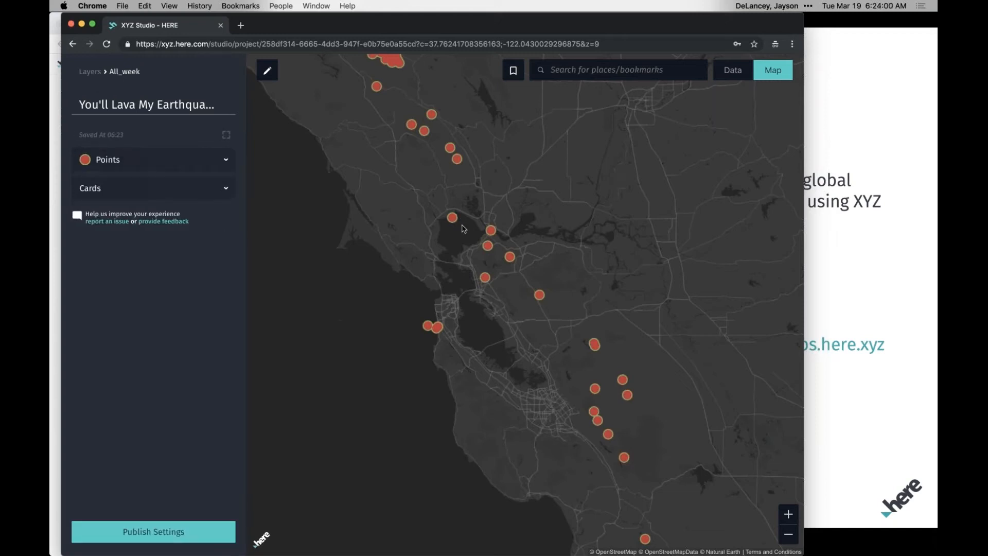
{"action": "left_click", "coordinate": [227, 163]}
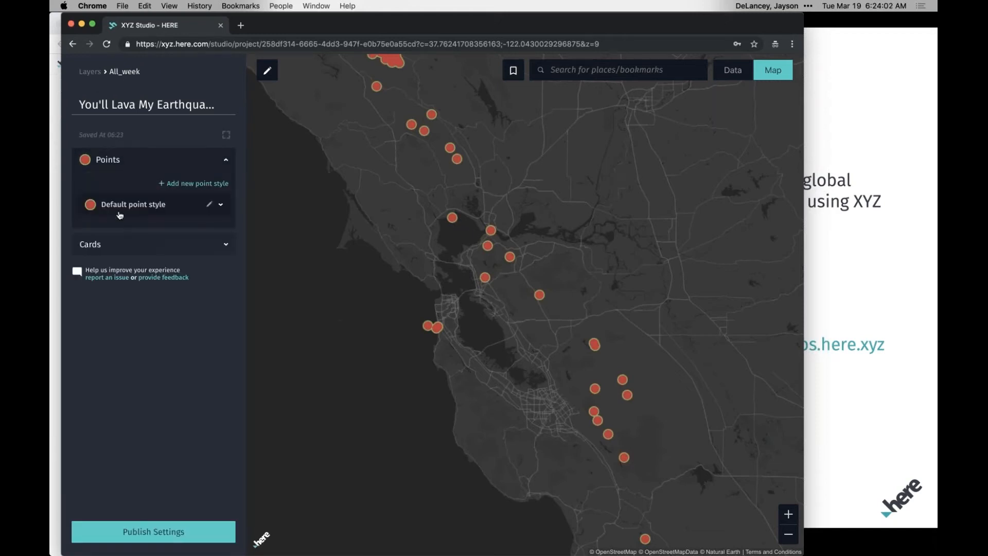
{"action": "left_click", "coordinate": [221, 206]}
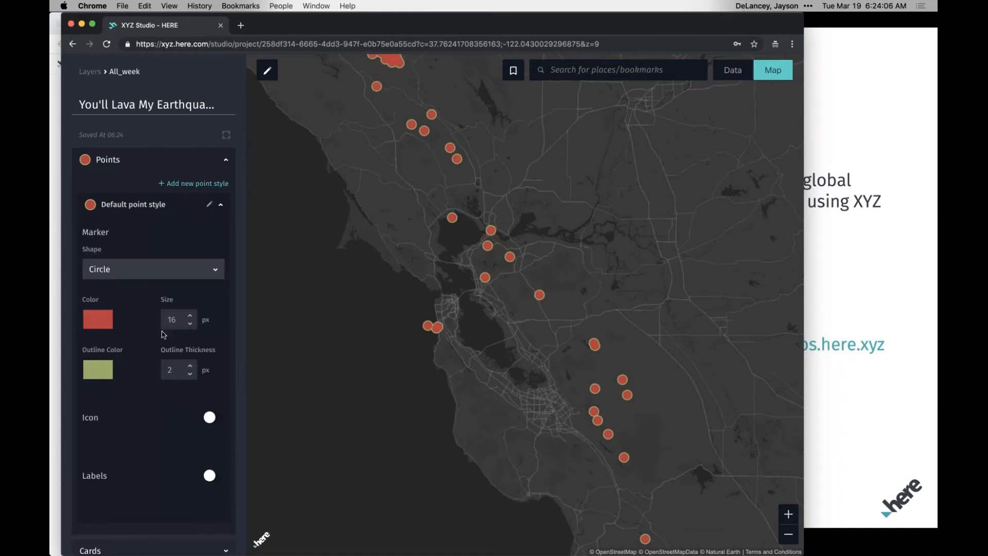
Try the Square marker shape for the default point style and switch it back to Circle.
{"action": "left_click", "coordinate": [216, 269]}
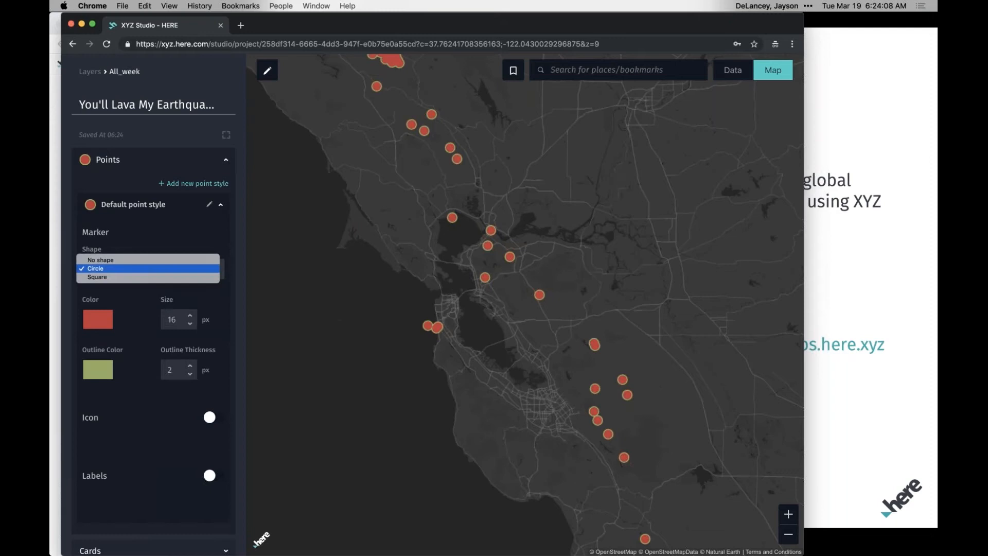
{"action": "left_click", "coordinate": [202, 278]}
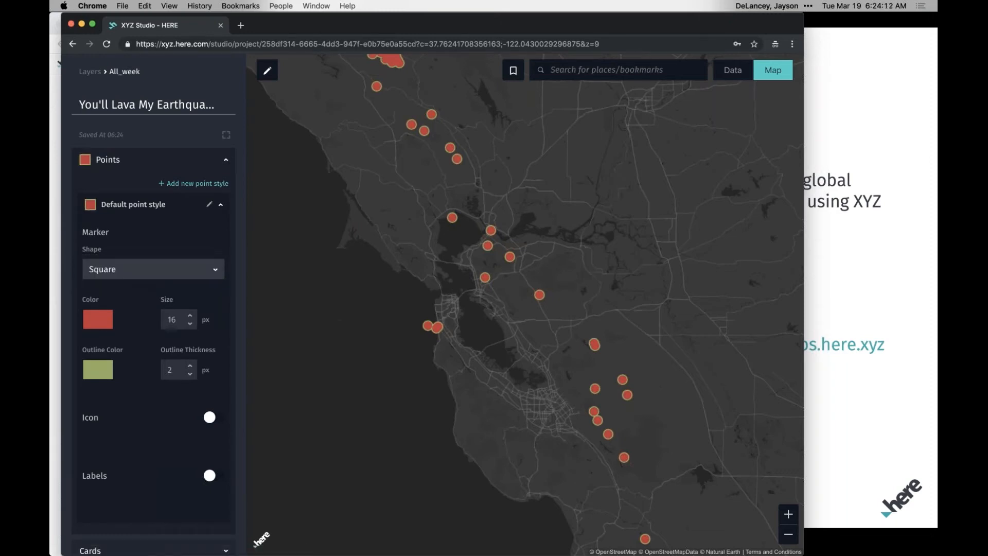
{"action": "left_click", "coordinate": [215, 272]}
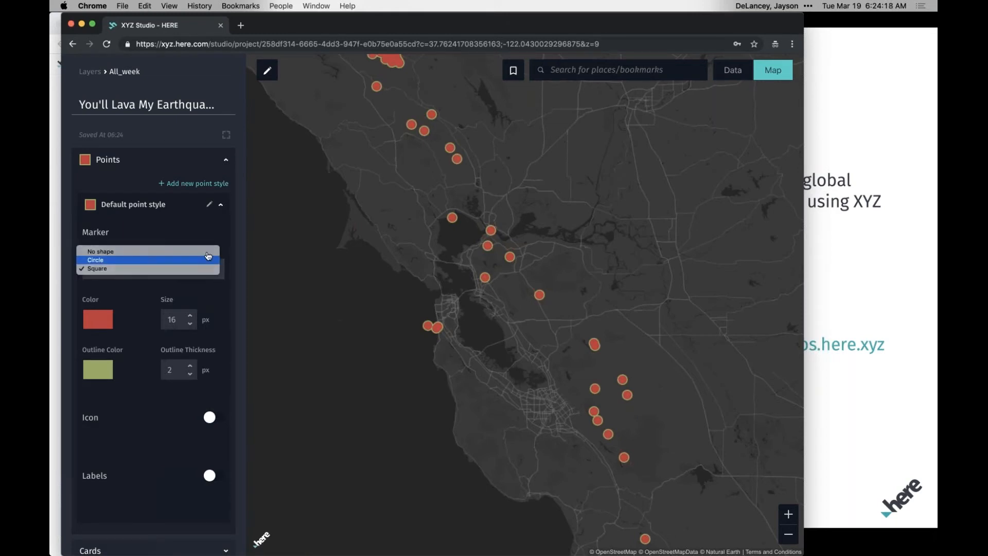
{"action": "left_click", "coordinate": [201, 260]}
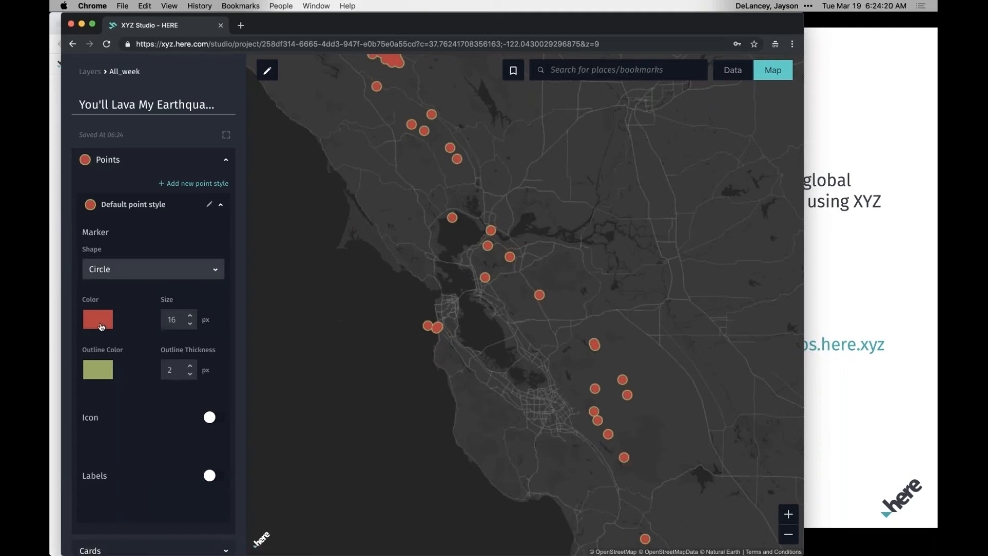
Set the default point marker's size to 7 px and give it a black (#000000) outline 1 px thick.
{"action": "left_click", "coordinate": [190, 324]}
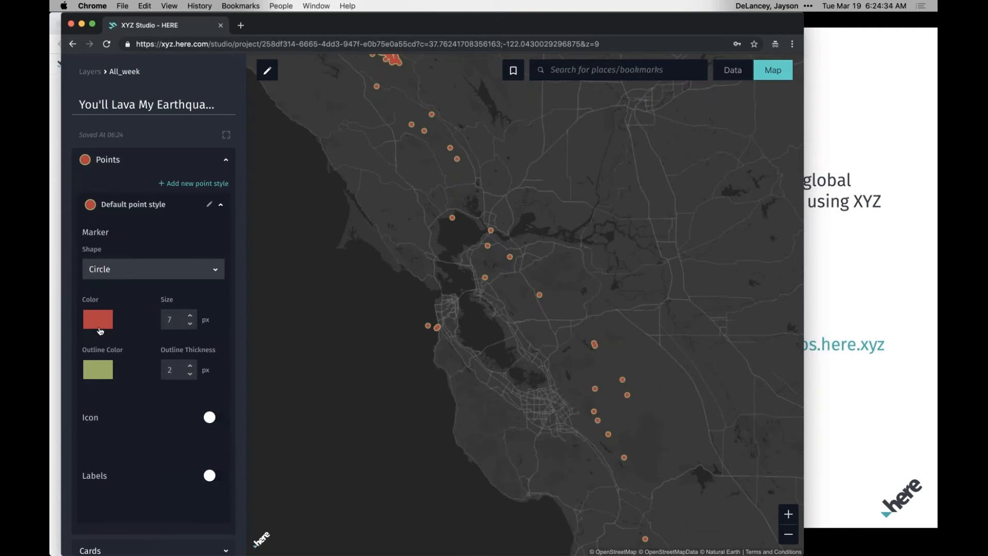
{"action": "left_click", "coordinate": [101, 376]}
{"action": "left_click", "coordinate": [144, 407]}
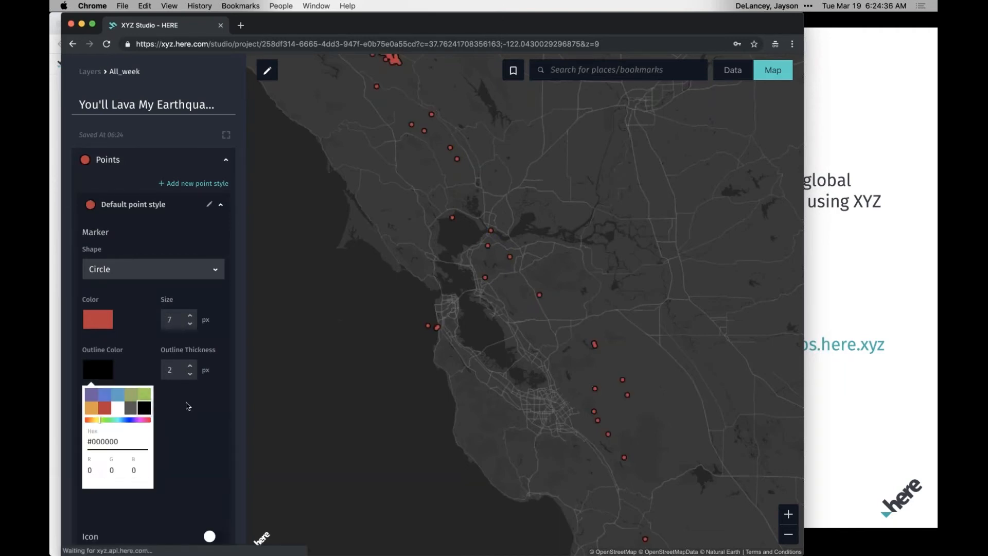
{"action": "left_click", "coordinate": [187, 406]}
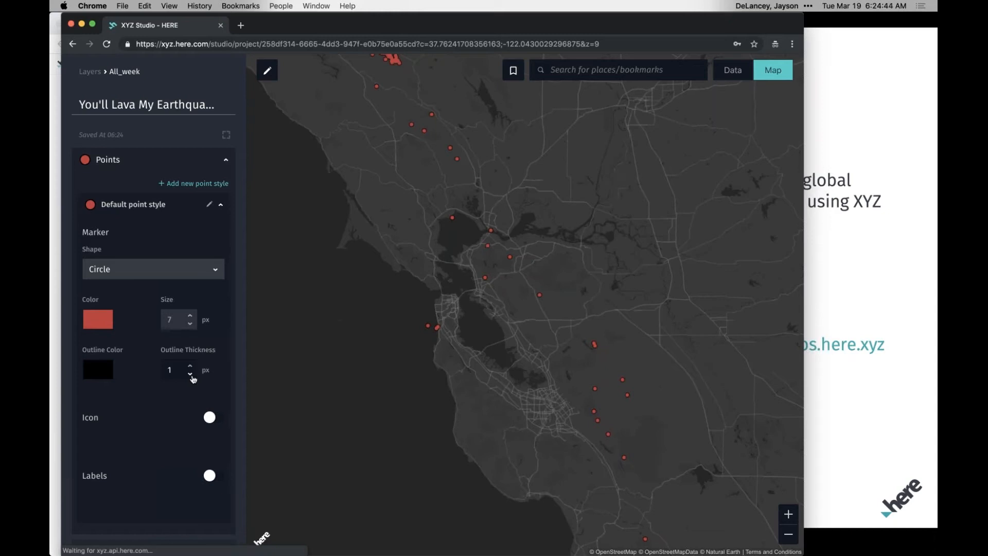
Enable icons for the default point style and review the available icon images, keeping Pin.
{"action": "scroll", "coordinate": [164, 400], "scroll_direction": "down", "scroll_amount": 3}
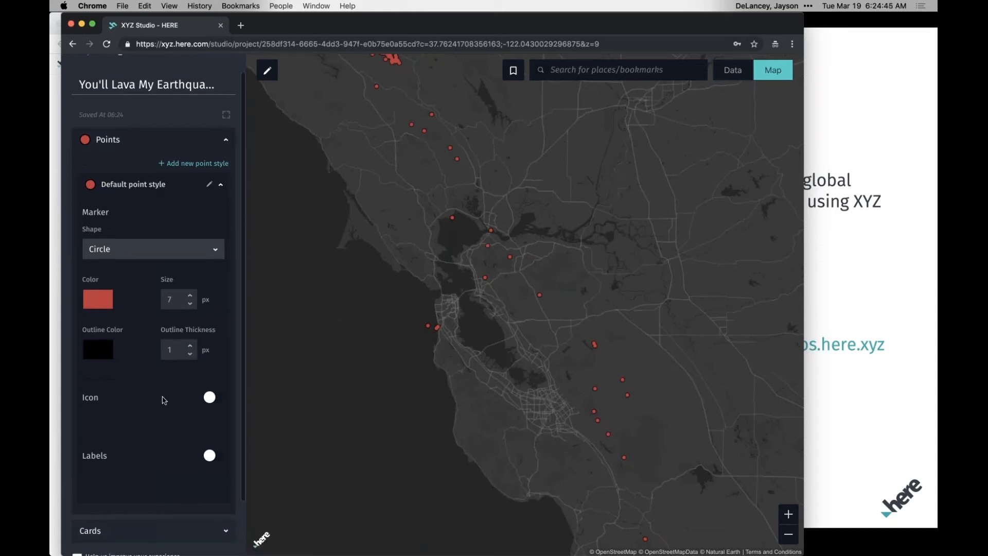
{"action": "left_click", "coordinate": [210, 336]}
{"action": "scroll", "coordinate": [176, 350], "scroll_direction": "down", "scroll_amount": 4}
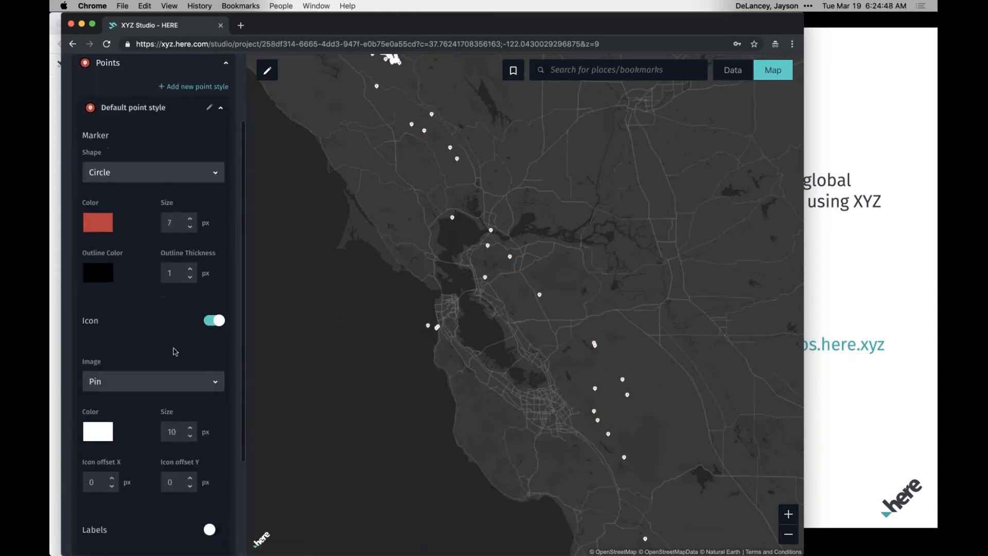
{"action": "left_click", "coordinate": [161, 279]}
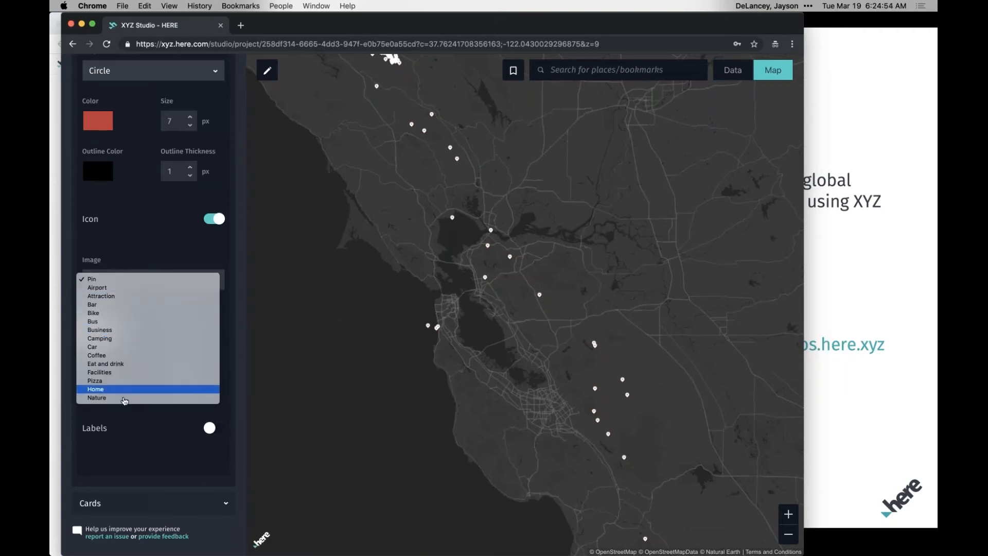
{"action": "left_click", "coordinate": [144, 258]}
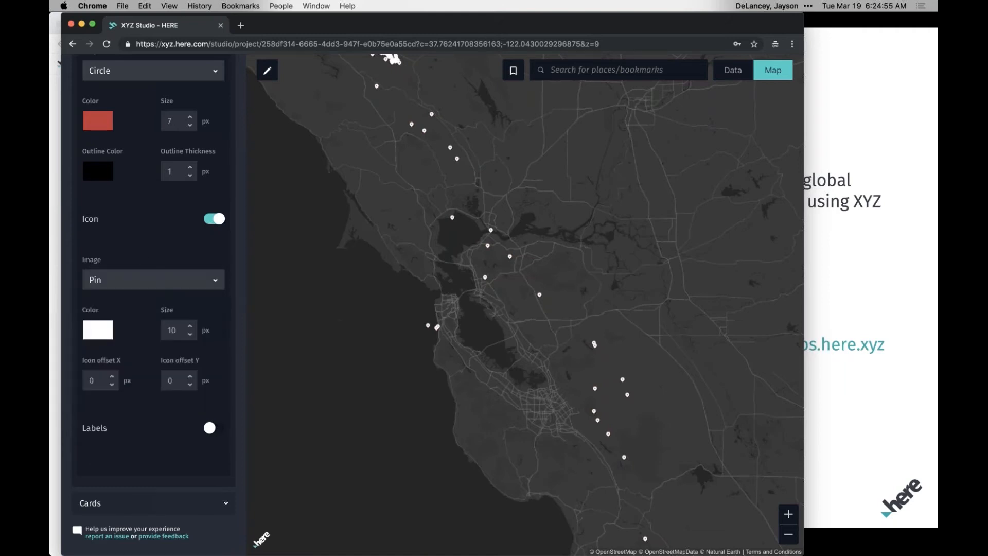
Keep the Pin image for the default point style's icon and color the icon red.
{"action": "left_click", "coordinate": [171, 281]}
{"action": "left_click", "coordinate": [209, 263]}
{"action": "left_click", "coordinate": [99, 336]}
{"action": "left_click", "coordinate": [107, 370]}
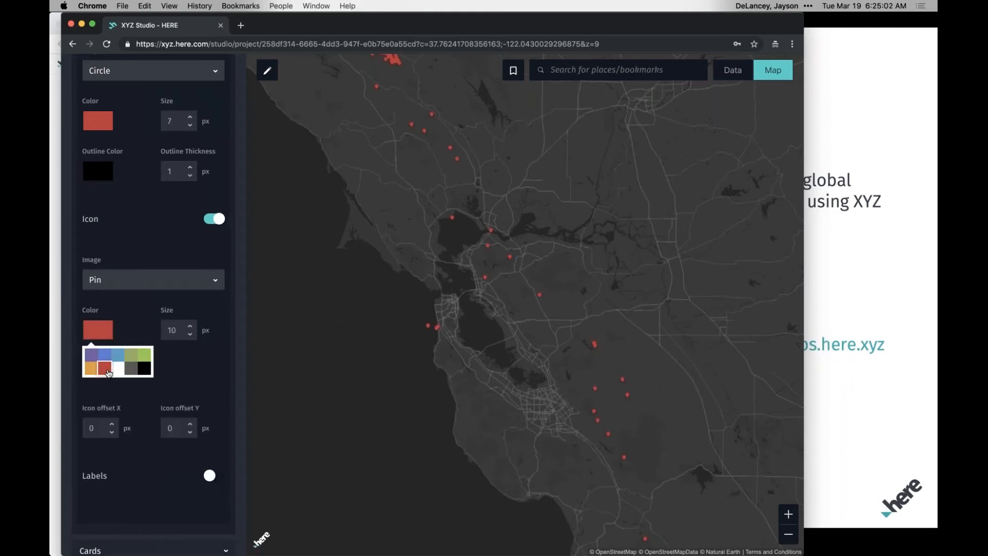
{"action": "left_click", "coordinate": [184, 331]}
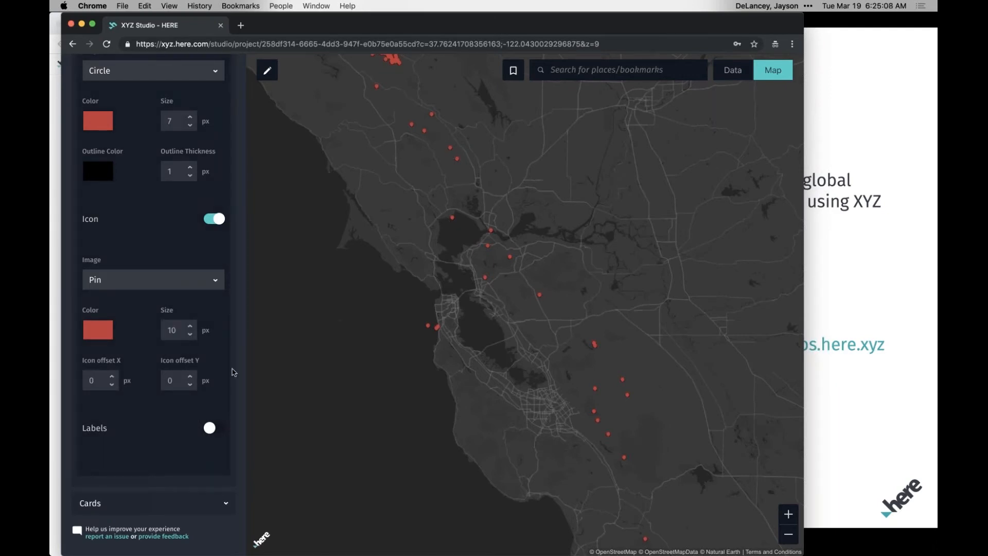
Enable labels for the default point style and use the mag property as their text.
{"action": "scroll", "coordinate": [129, 379], "scroll_direction": "down", "scroll_amount": 2}
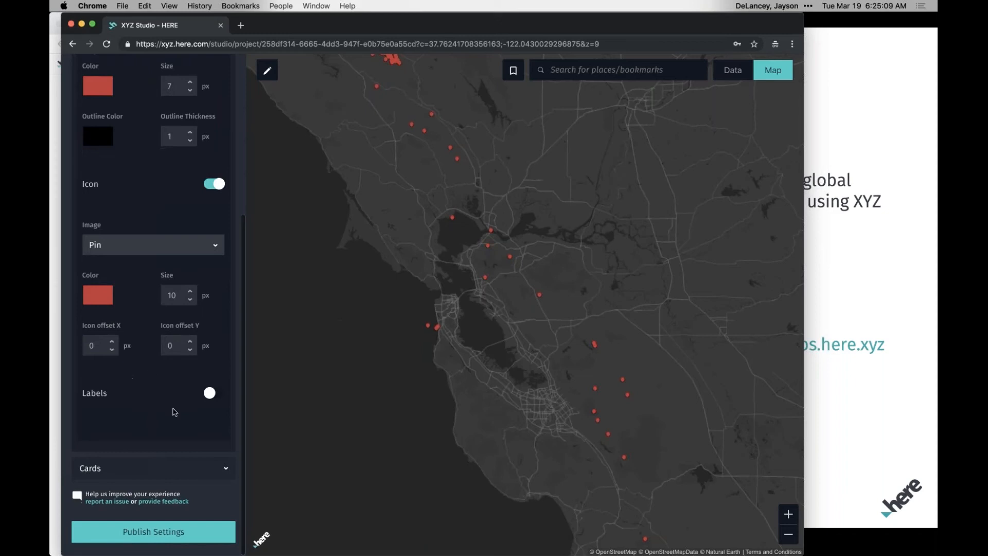
{"action": "left_click", "coordinate": [210, 394]}
{"action": "scroll", "coordinate": [187, 397], "scroll_direction": "down", "scroll_amount": 2}
{"action": "scroll", "coordinate": [187, 397], "scroll_direction": "down", "scroll_amount": 2}
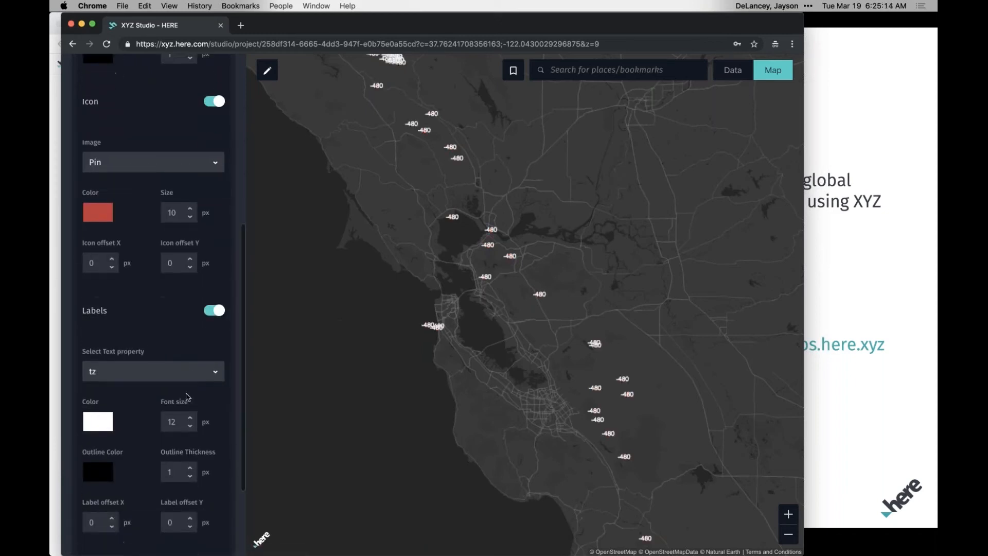
{"action": "scroll", "coordinate": [187, 396], "scroll_direction": "down", "scroll_amount": 2}
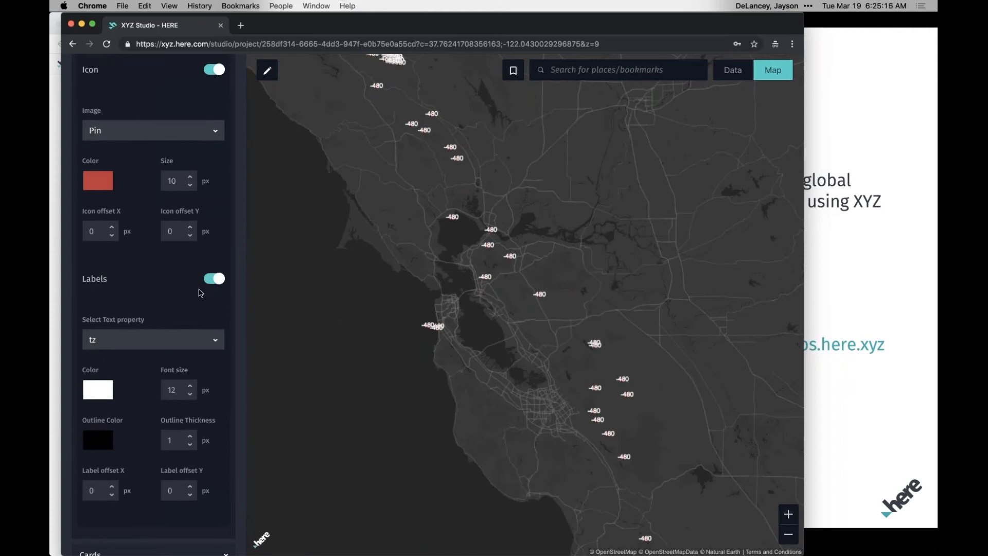
{"action": "scroll", "coordinate": [201, 293], "scroll_direction": "down", "scroll_amount": 2}
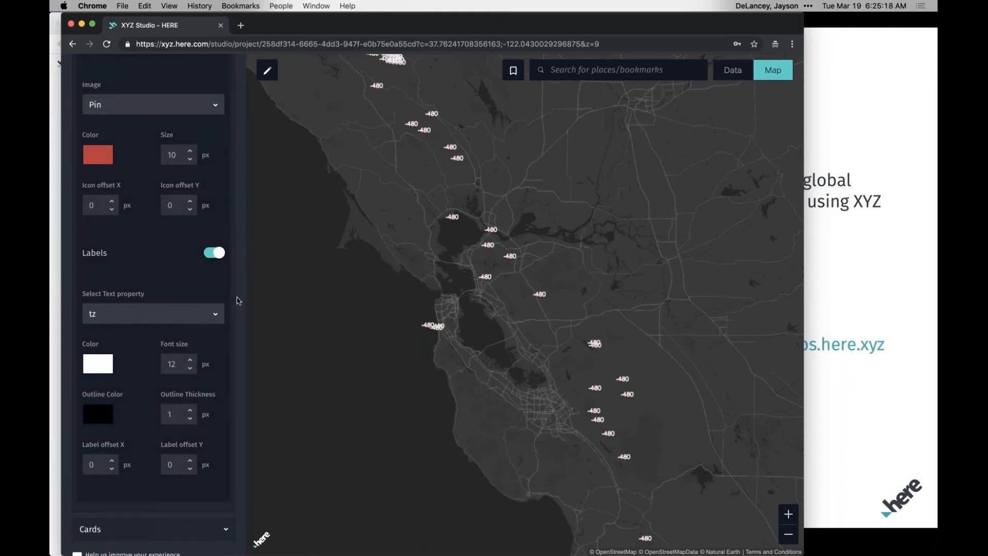
{"action": "left_click", "coordinate": [215, 317]}
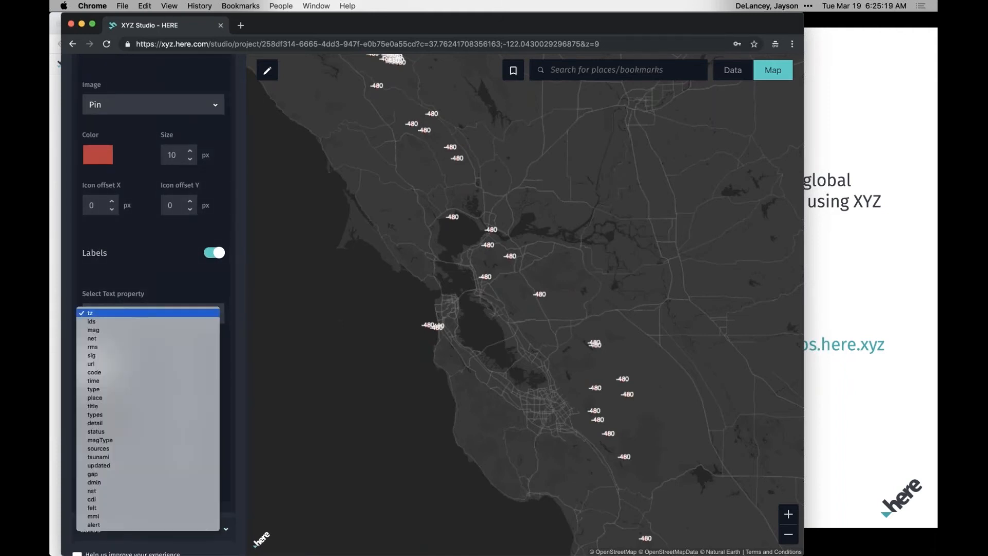
{"action": "left_click", "coordinate": [172, 336]}
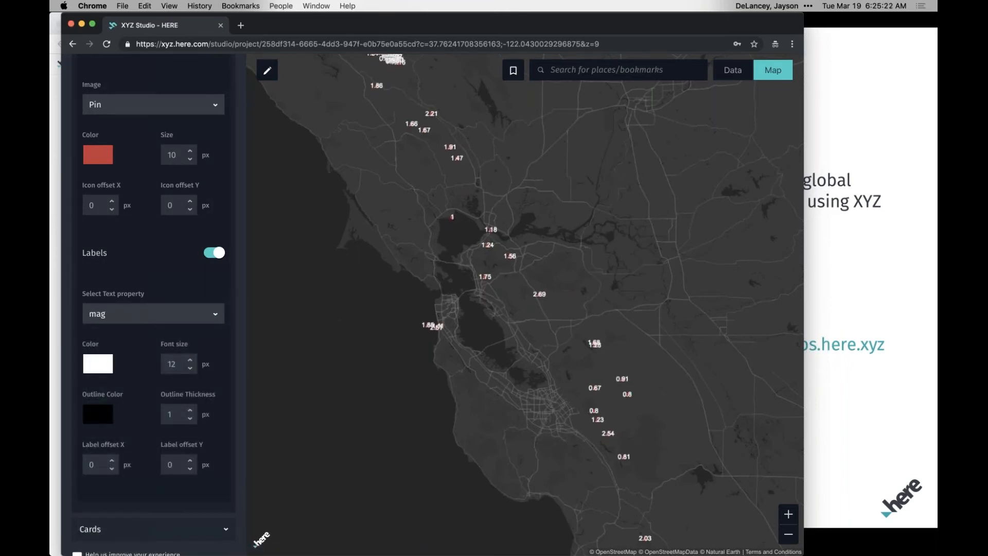
Set the label font size to 6 px and try black and red text colors before restoring white.
{"action": "left_click", "coordinate": [191, 369]}
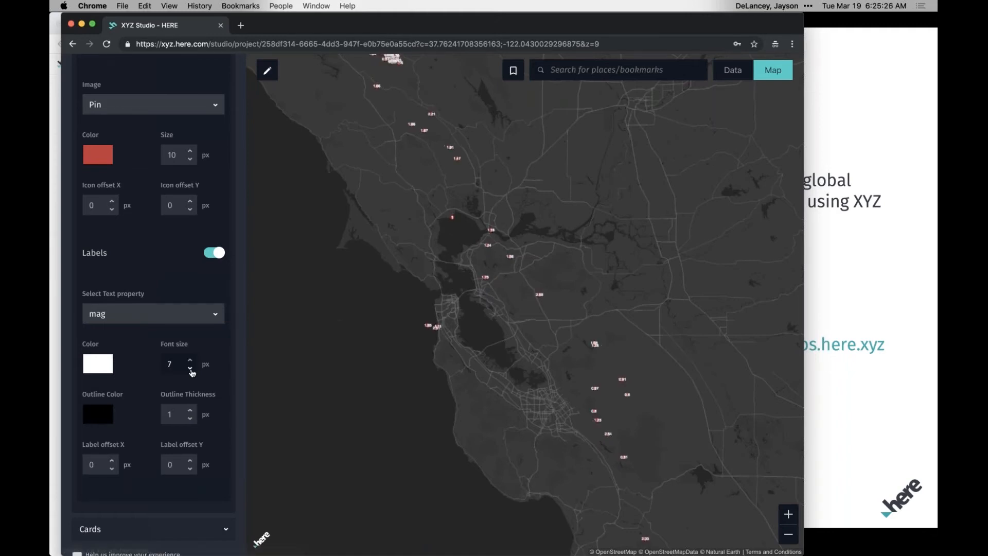
{"action": "left_click", "coordinate": [108, 368]}
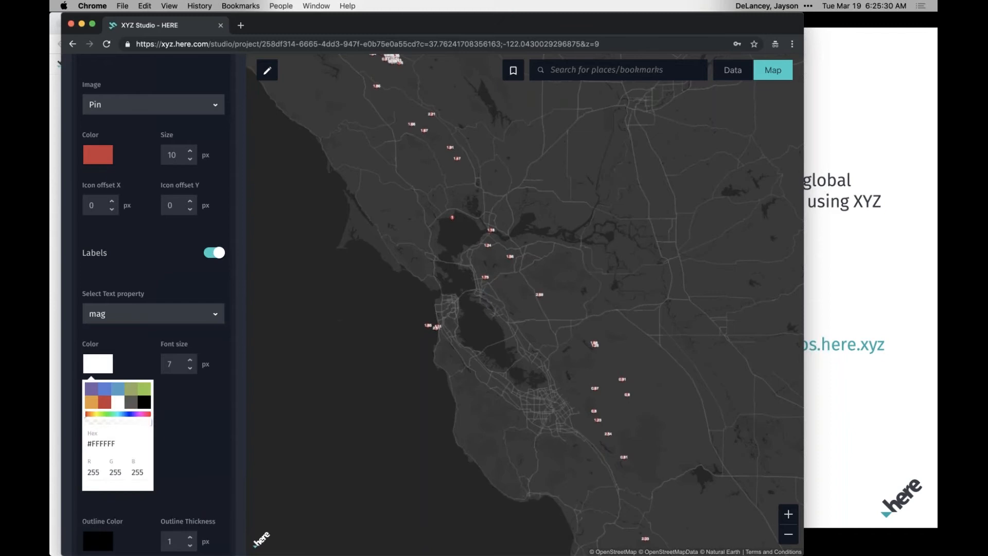
{"action": "left_click", "coordinate": [144, 401]}
{"action": "left_click", "coordinate": [101, 363]}
{"action": "left_click", "coordinate": [100, 363]}
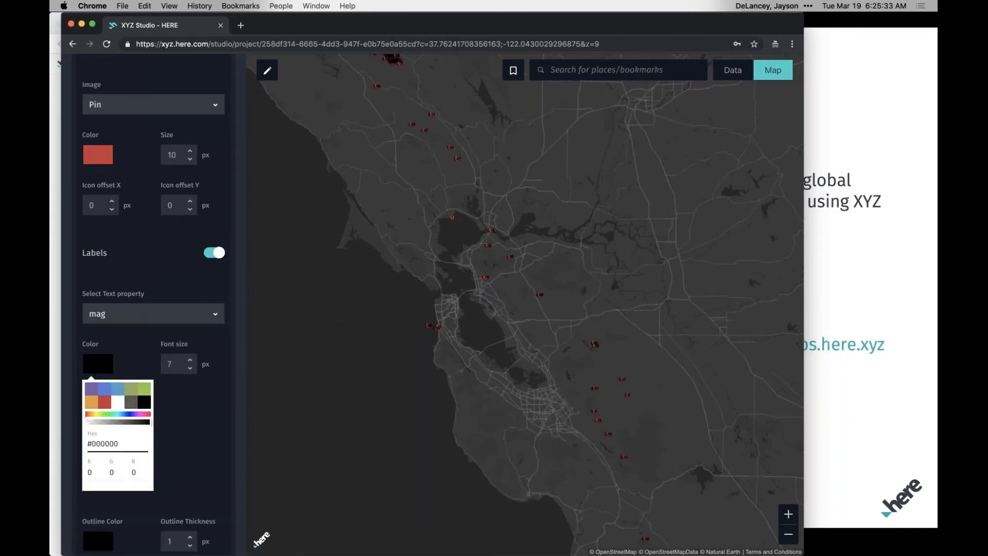
{"action": "left_click", "coordinate": [105, 403]}
{"action": "left_click", "coordinate": [106, 369]}
{"action": "left_click", "coordinate": [106, 369]}
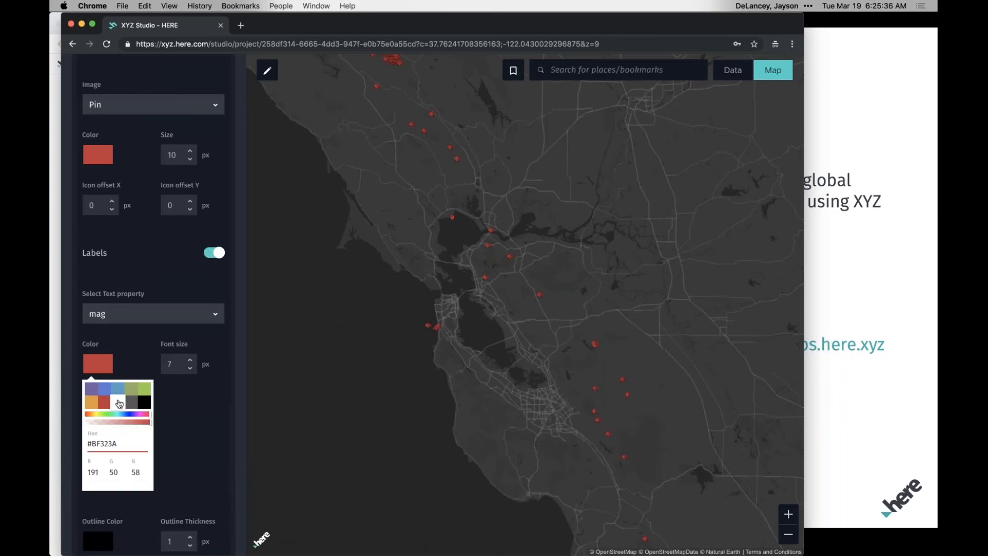
{"action": "left_click", "coordinate": [119, 403]}
{"action": "left_click", "coordinate": [138, 362]}
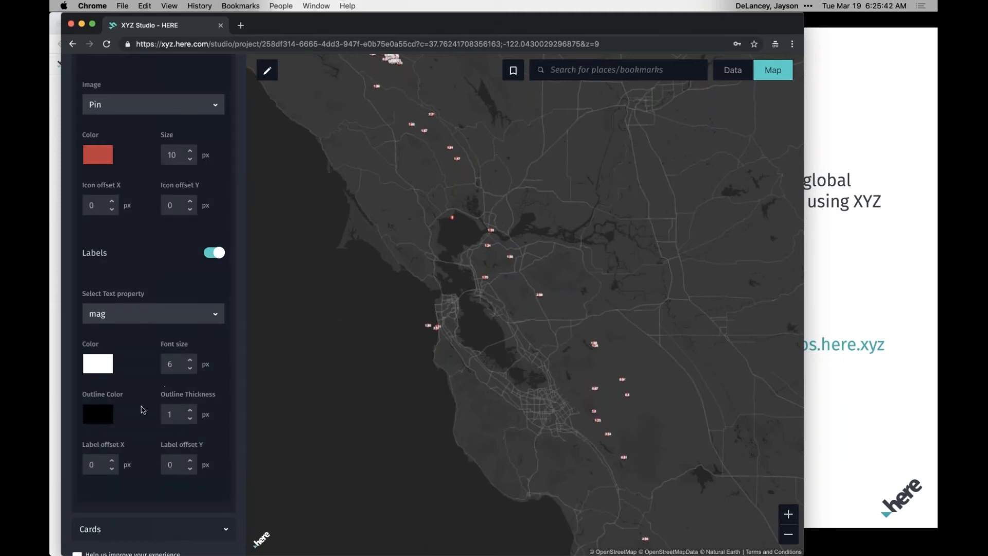
Offset the magnitude labels from their pins by 12 px in X and 2 px in Y.
{"action": "scroll", "coordinate": [142, 406], "scroll_direction": "down", "scroll_amount": 2}
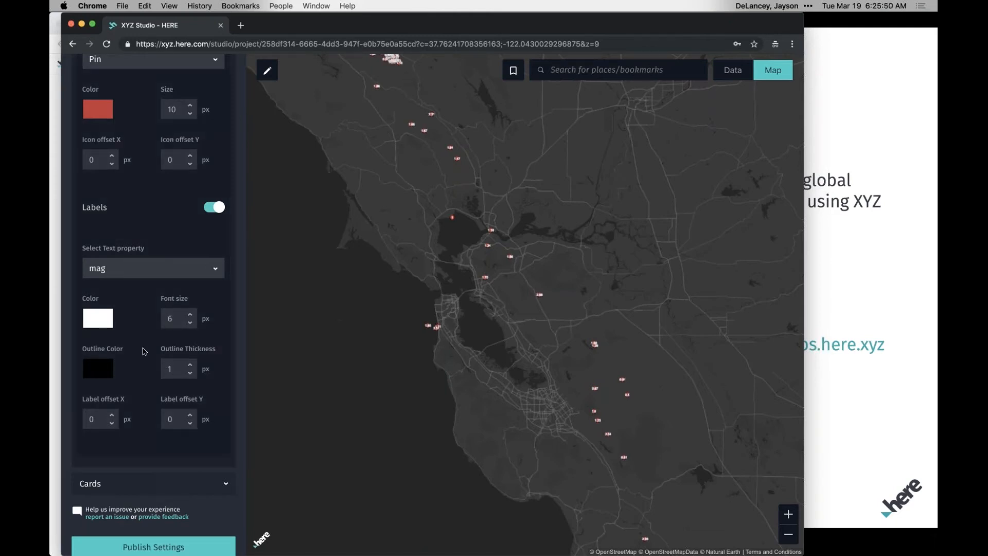
{"action": "left_click", "coordinate": [112, 415]}
{"action": "left_click", "coordinate": [111, 415]}
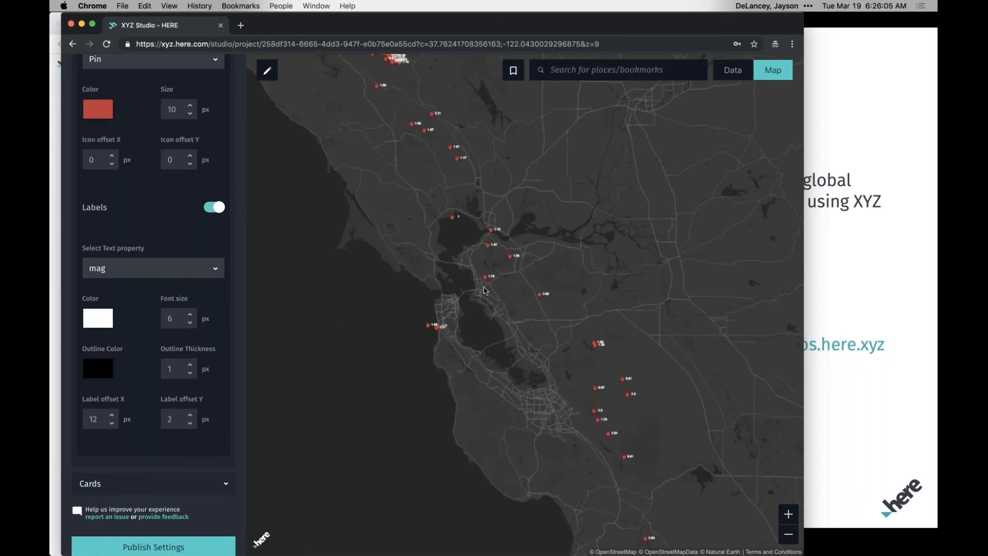
Inspect the attributes of the earthquake point near Berkeley on the map and close its details.
{"action": "scroll", "coordinate": [484, 291], "scroll_direction": "up", "scroll_amount": 5}
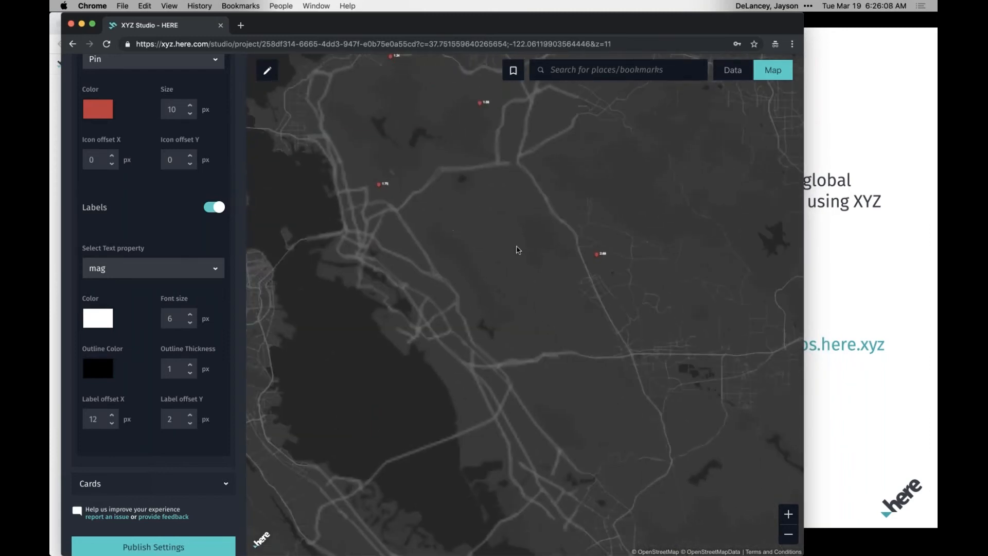
{"action": "left_click", "coordinate": [379, 185]}
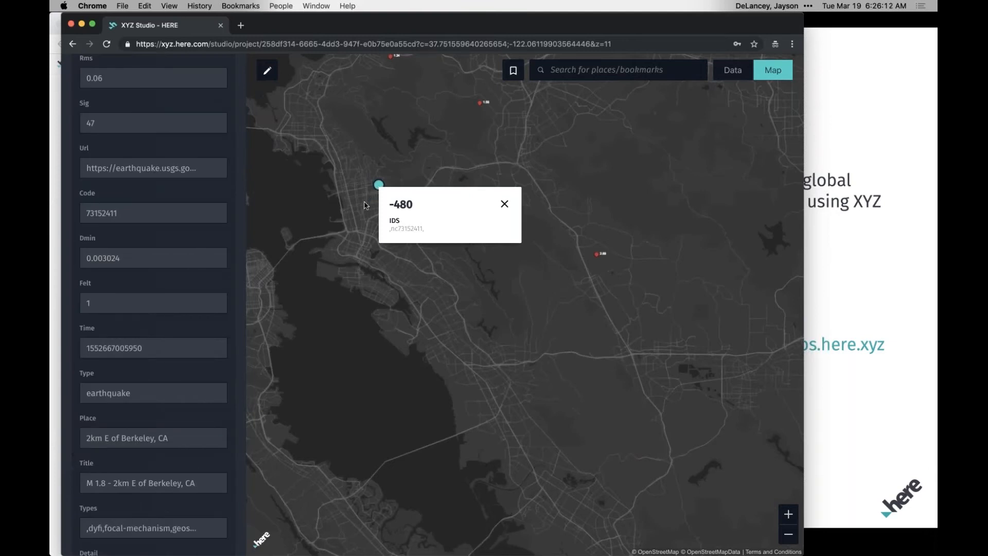
{"action": "left_click", "coordinate": [364, 205]}
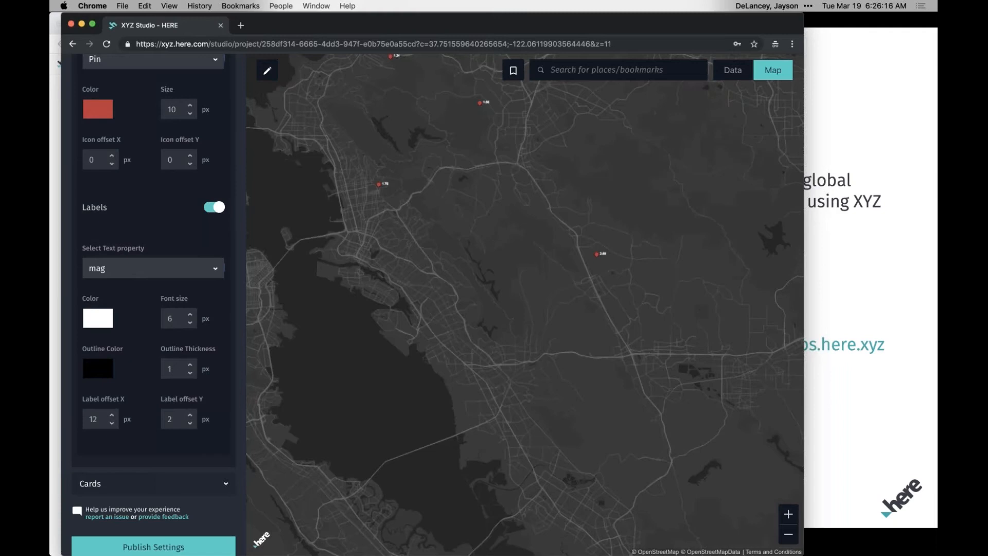
Center the map on all features of the layer, then return to the Bay Area bookmark.
{"action": "scroll", "coordinate": [154, 304], "scroll_direction": "up", "scroll_amount": 10}
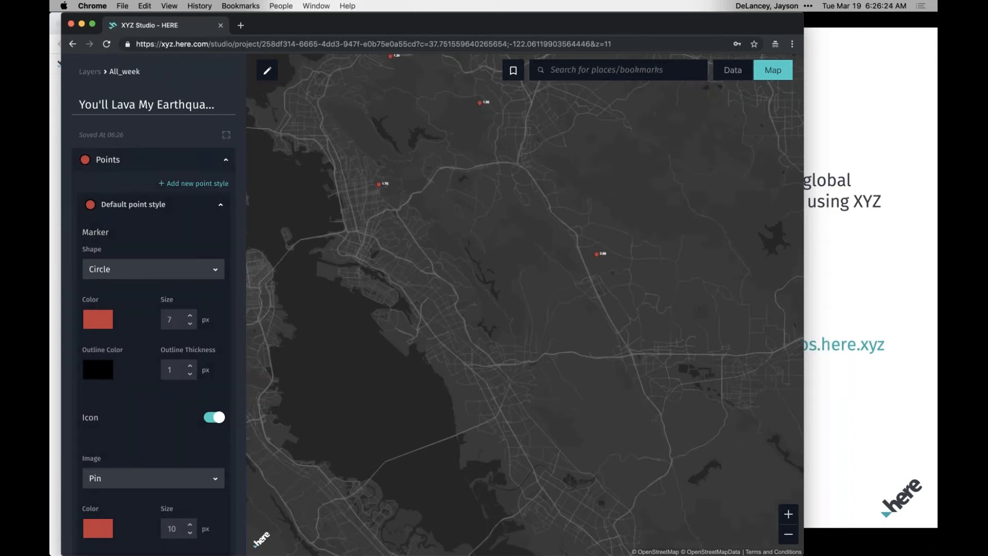
{"action": "left_click", "coordinate": [228, 136]}
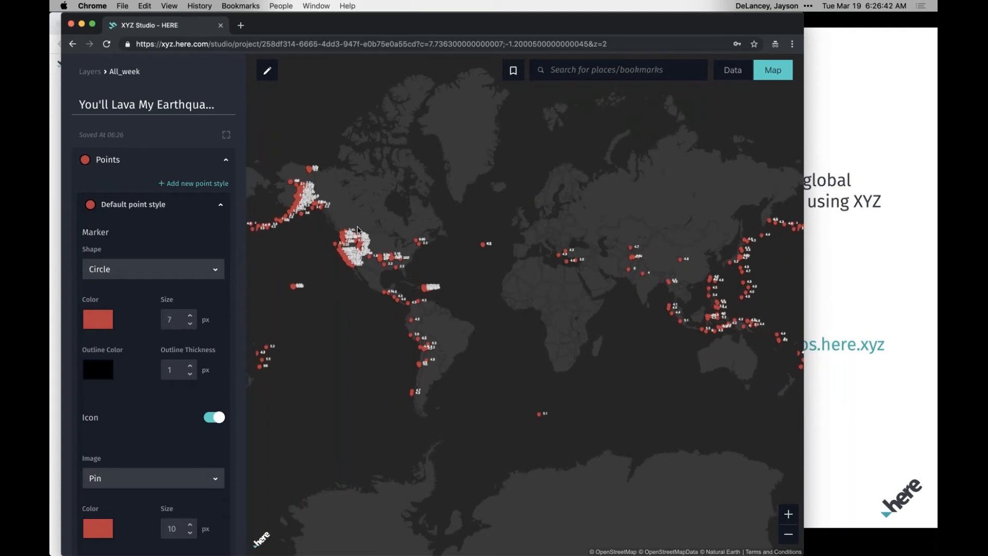
{"action": "left_click", "coordinate": [587, 68]}
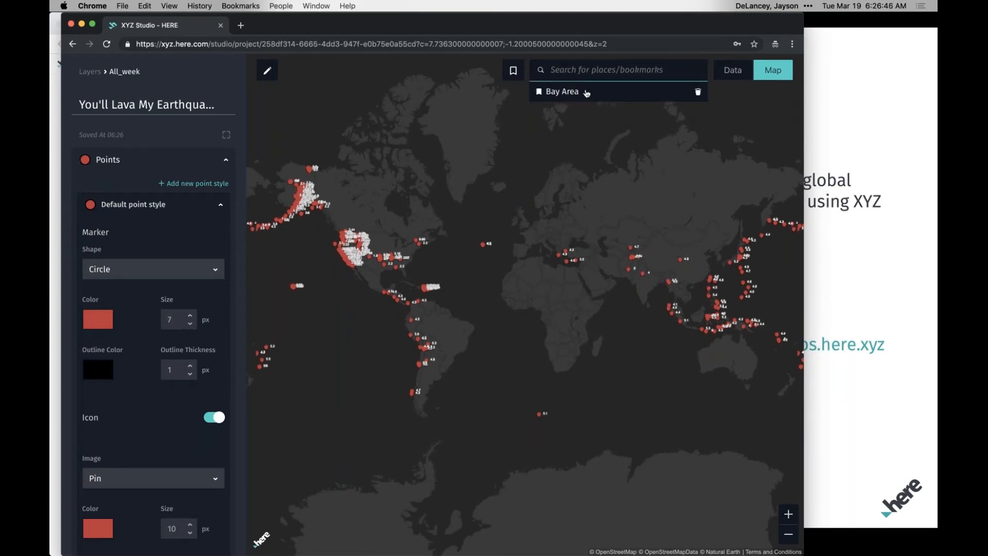
{"action": "left_click", "coordinate": [586, 93]}
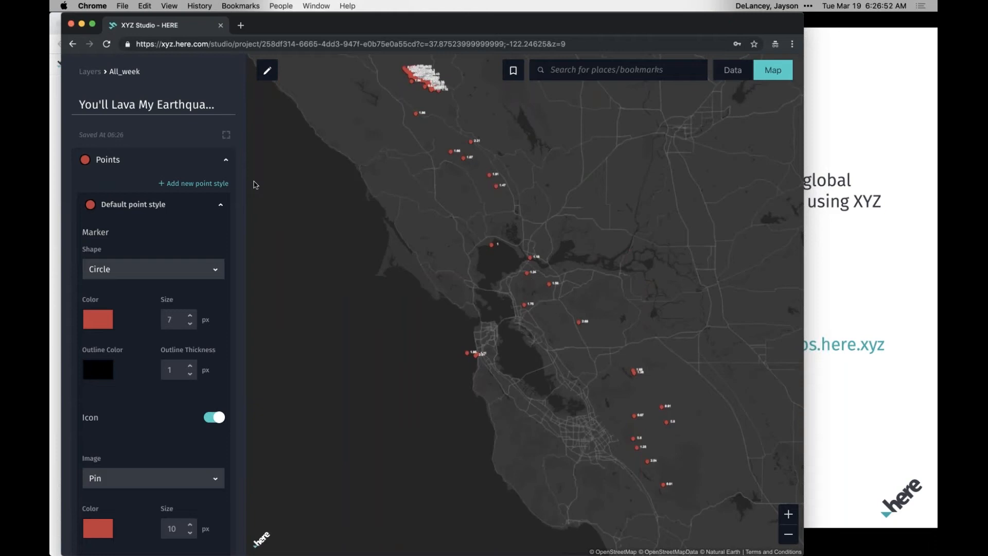
Collapse the default point style's settings and rename the style "Eathquakes".
{"action": "left_click", "coordinate": [227, 160]}
{"action": "left_click", "coordinate": [225, 162]}
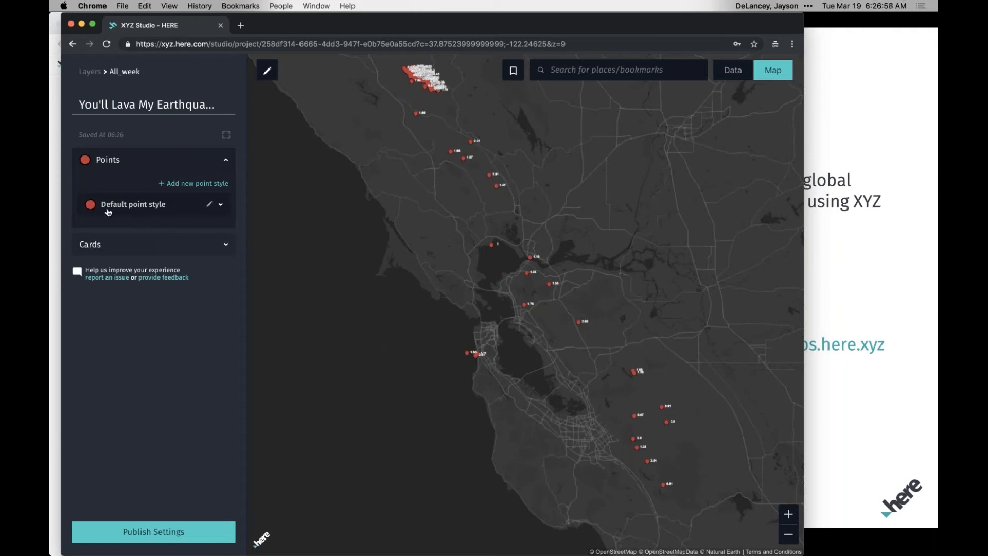
{"action": "left_click", "coordinate": [211, 205]}
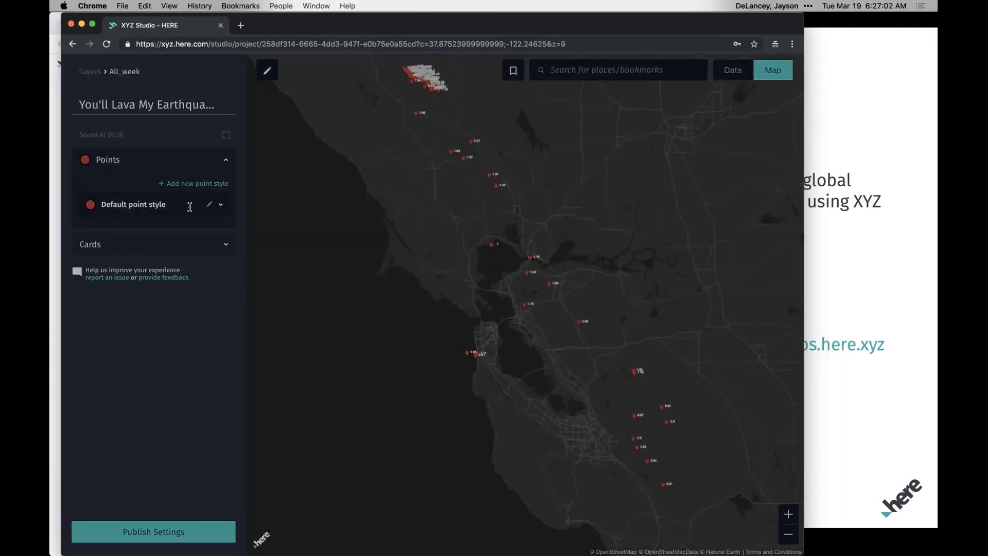
{"action": "key", "text": "super+a"}
{"action": "type", "text": "Eathquakes"}
{"action": "key", "text": "Return"}
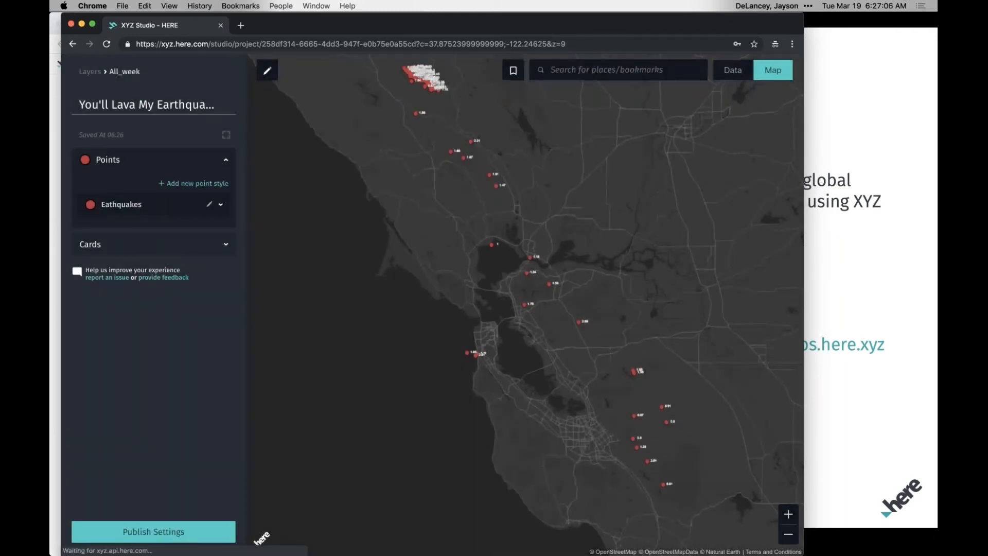
Add a point style group named "Big Ones" for features whose mag property is greater than 5.
{"action": "left_click", "coordinate": [179, 185]}
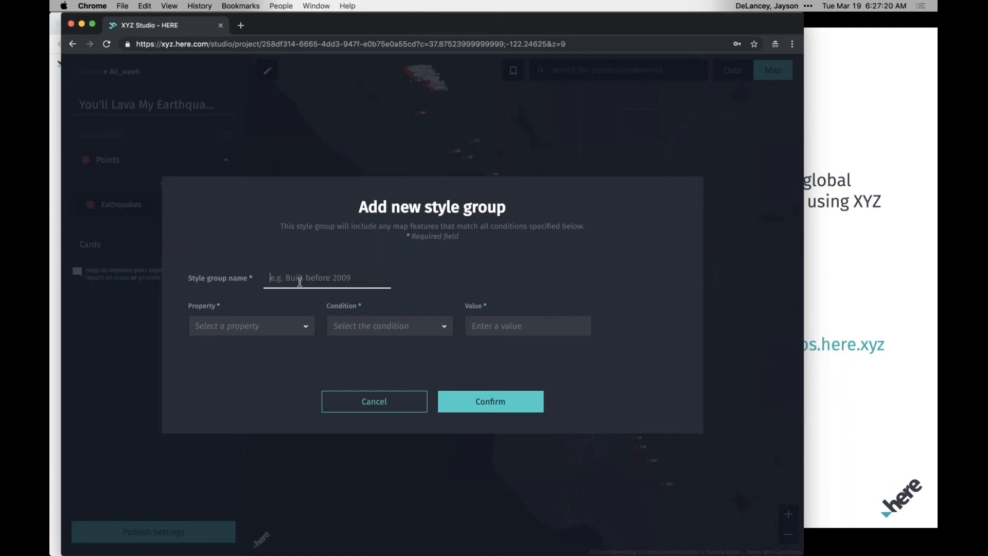
{"action": "type", "text": "Big Ones"}
{"action": "left_click", "coordinate": [252, 326]}
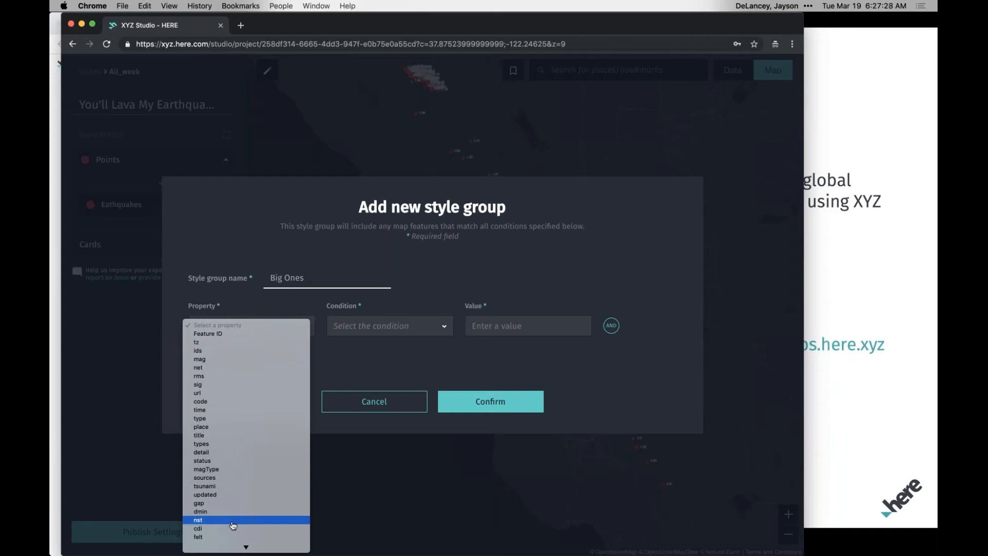
{"action": "scroll", "coordinate": [221, 460], "scroll_direction": "down", "scroll_amount": 1}
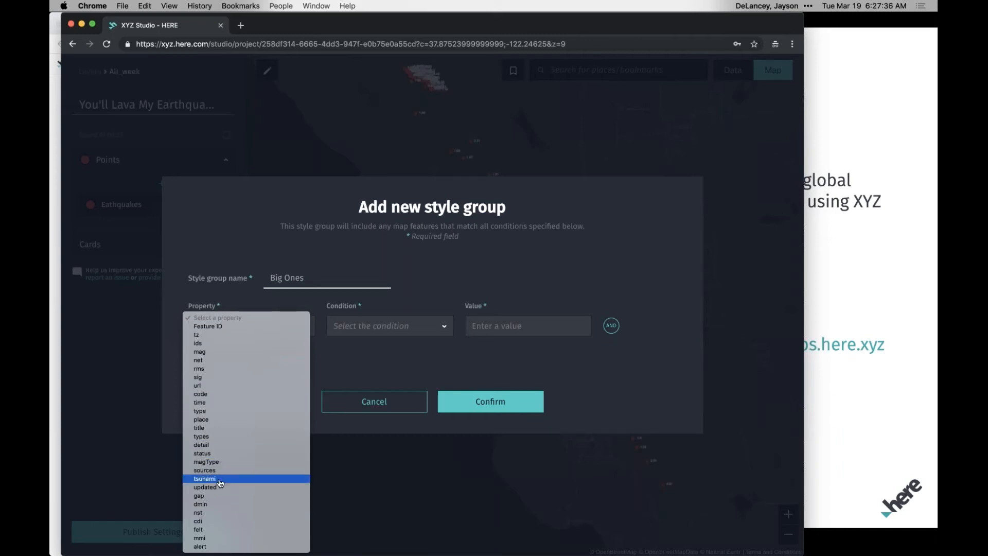
{"action": "left_click", "coordinate": [215, 356]}
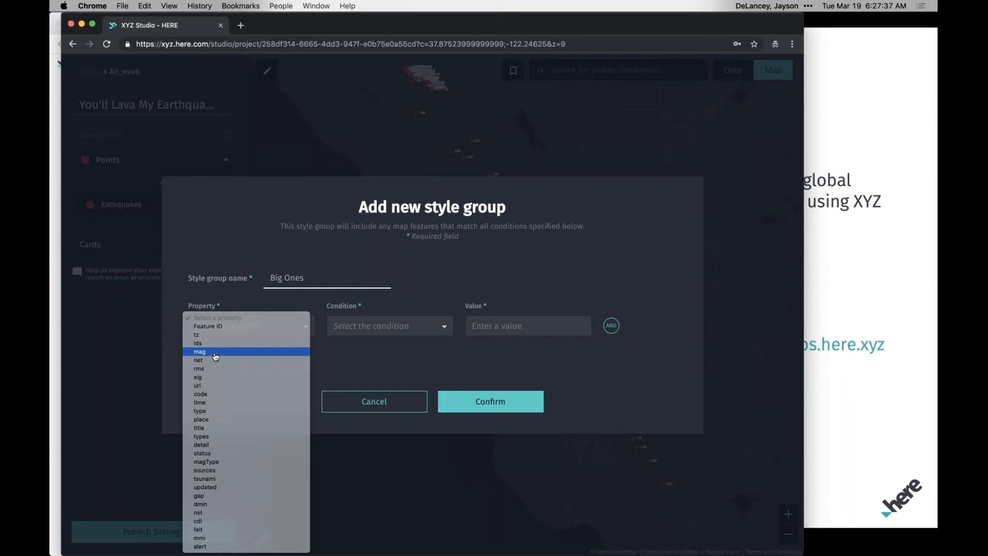
{"action": "left_click", "coordinate": [363, 327]}
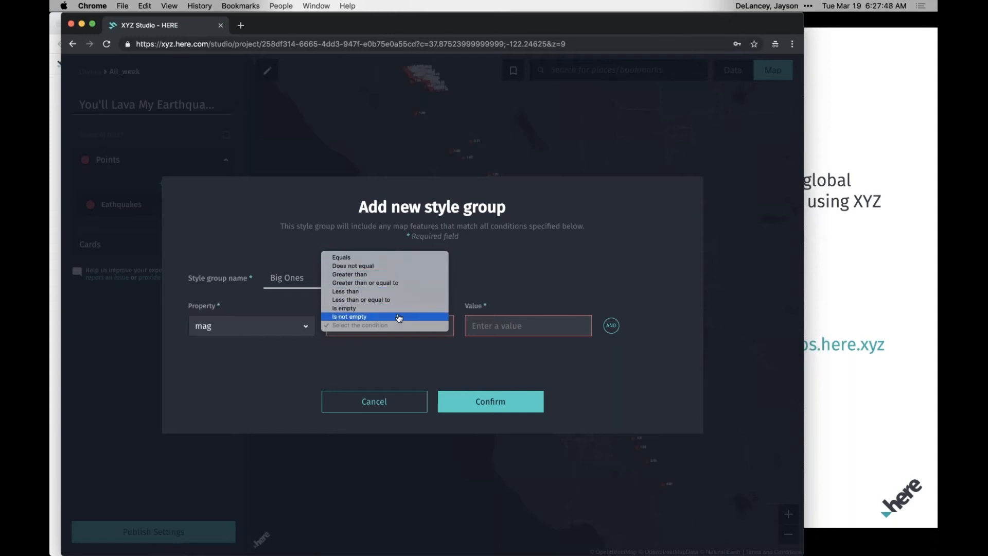
{"action": "left_click", "coordinate": [391, 274]}
{"action": "left_click", "coordinate": [508, 327]}
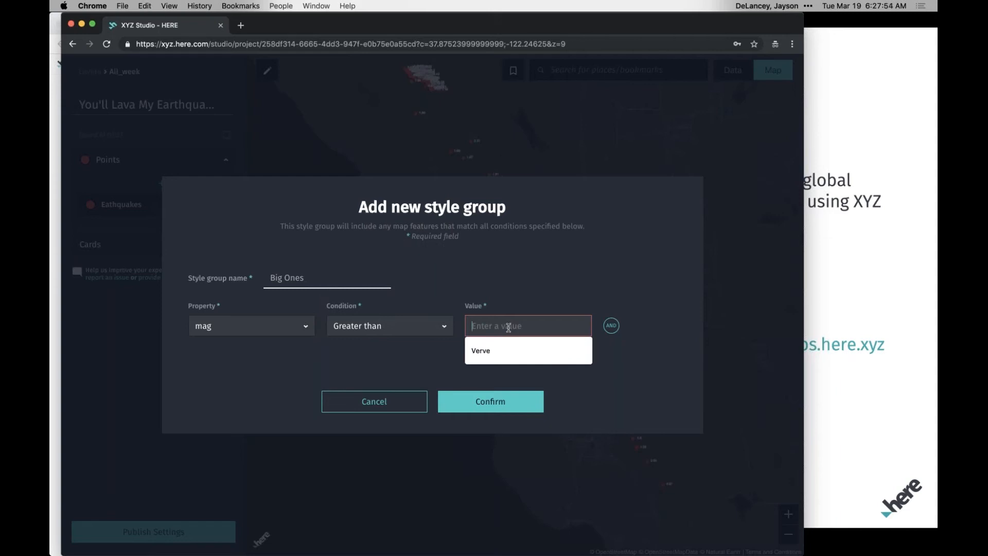
{"action": "type", "text": "5"}
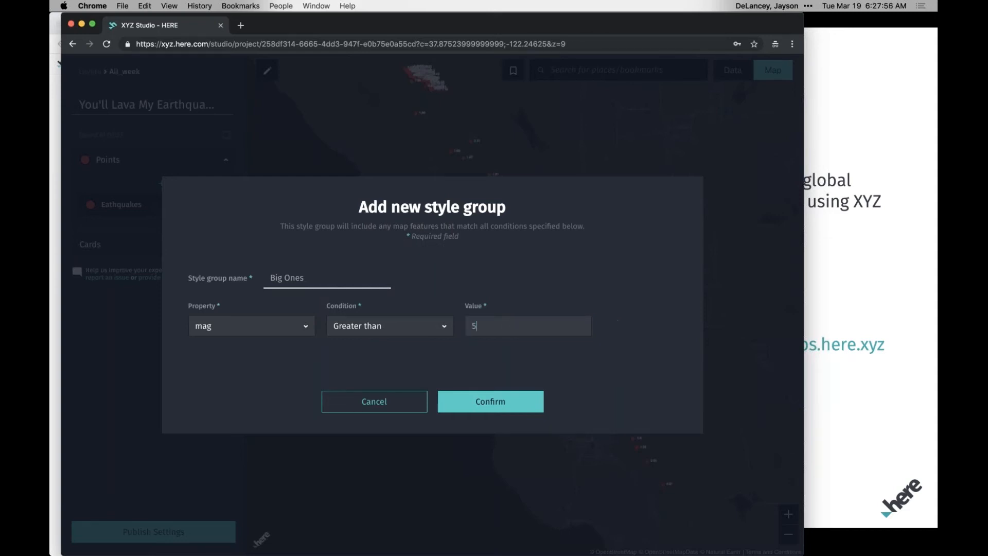
{"action": "left_click", "coordinate": [489, 404]}
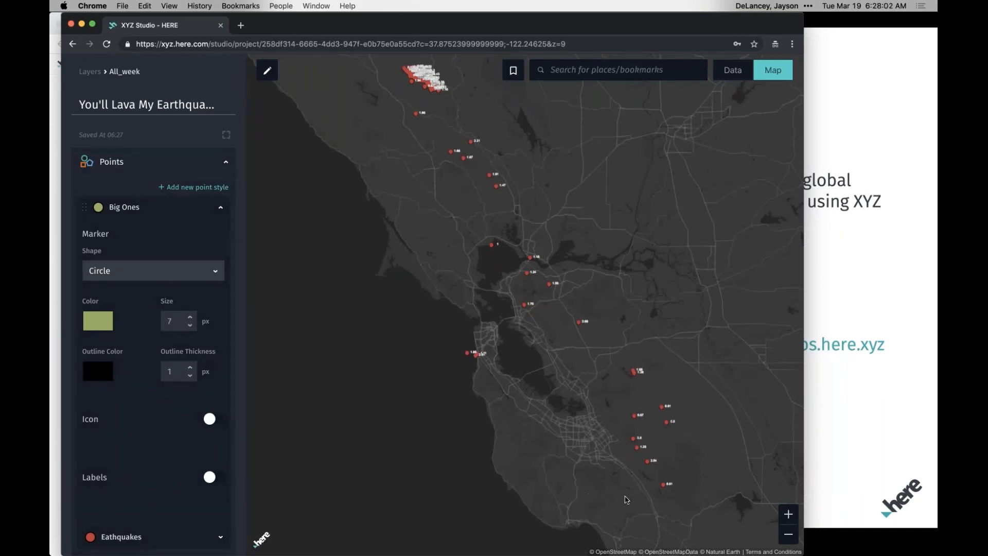
Change the Big Ones style rule so it covers features whose mag property is greater than 4.
{"action": "left_click", "coordinate": [788, 535]}
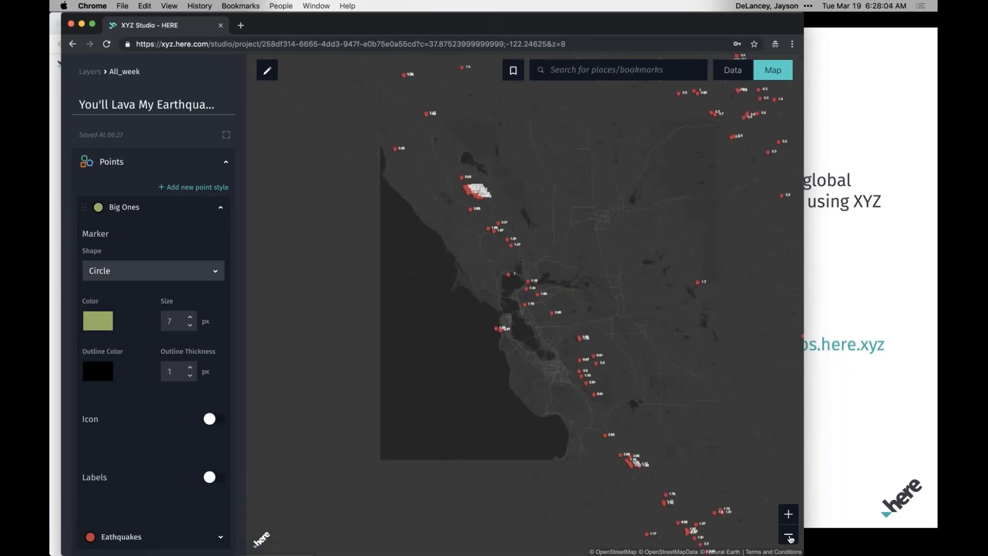
{"action": "left_click", "coordinate": [788, 535]}
{"action": "left_click_drag", "start_coordinate": [703, 409], "coordinate": [542, 365]}
{"action": "left_click_drag", "start_coordinate": [659, 439], "coordinate": [527, 328]}
{"action": "left_click", "coordinate": [787, 536]}
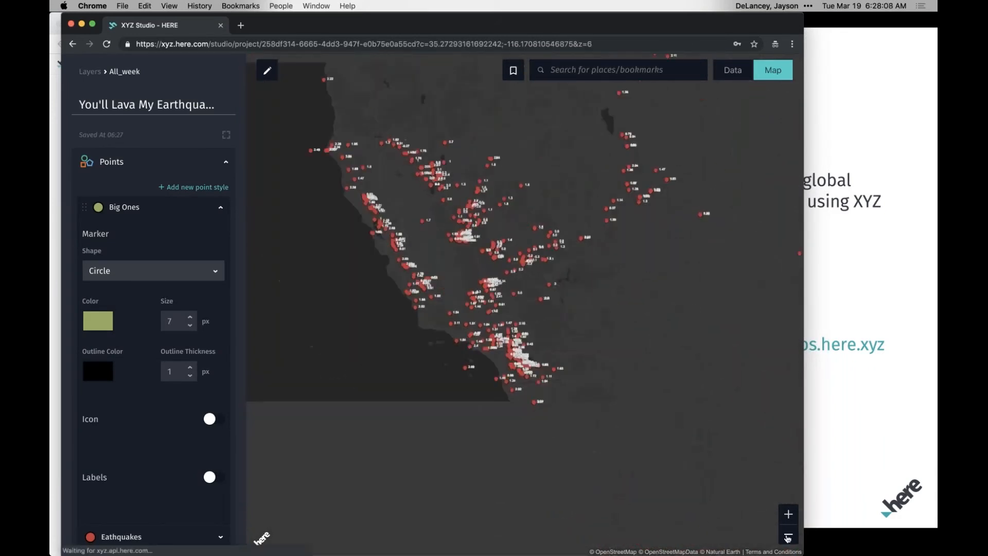
{"action": "left_click", "coordinate": [787, 536]}
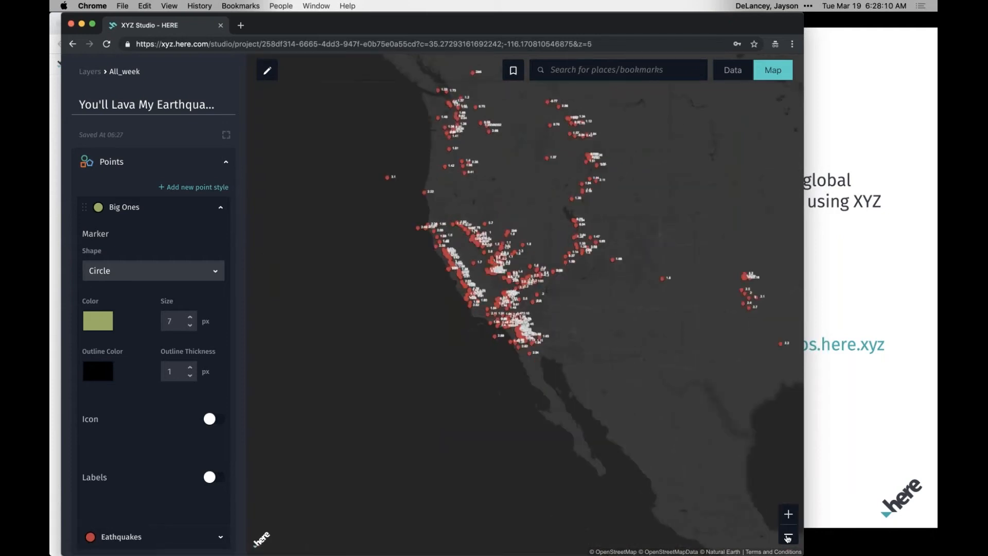
{"action": "left_click", "coordinate": [787, 536]}
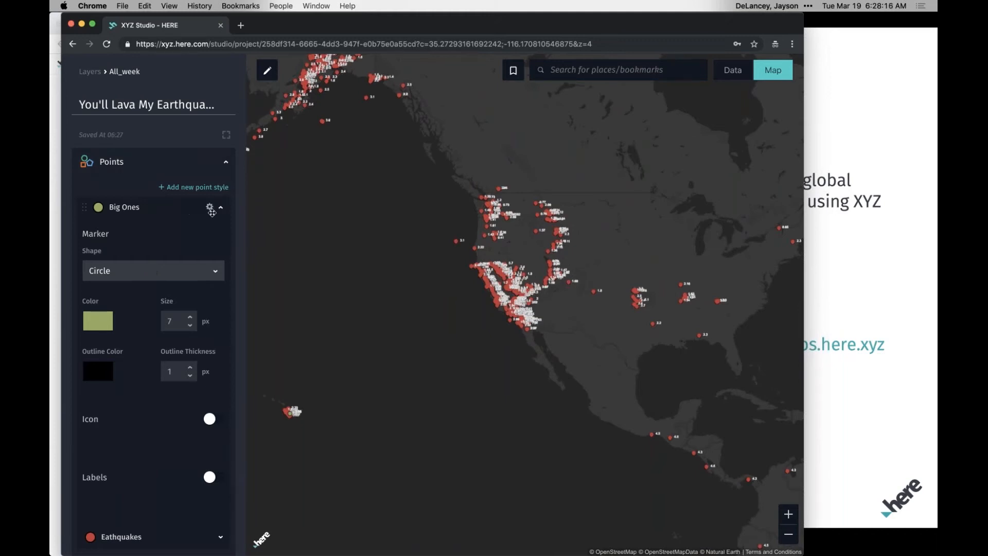
{"action": "left_click", "coordinate": [209, 206]}
{"action": "left_click_drag", "start_coordinate": [480, 324], "coordinate": [467, 323]}
{"action": "type", "text": "4"}
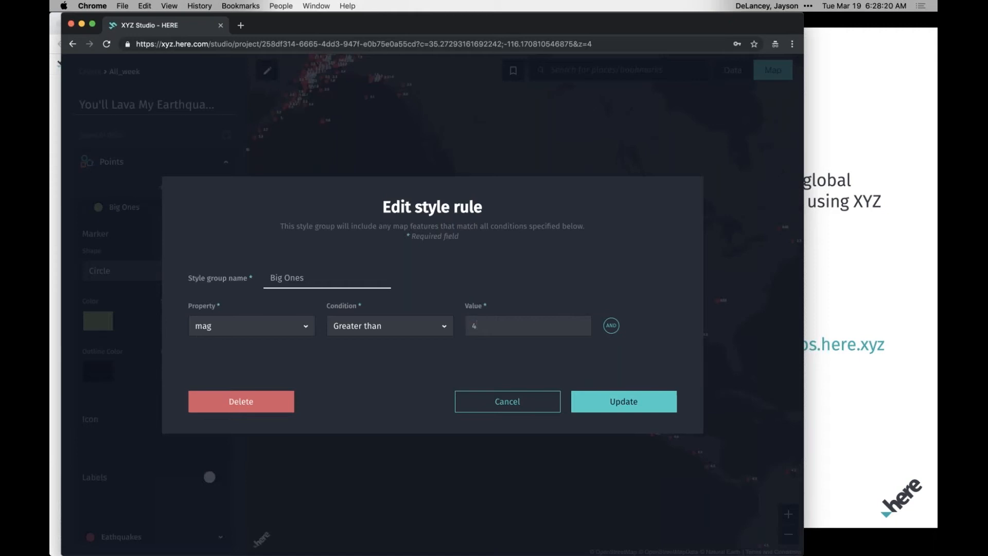
{"action": "left_click", "coordinate": [631, 399]}
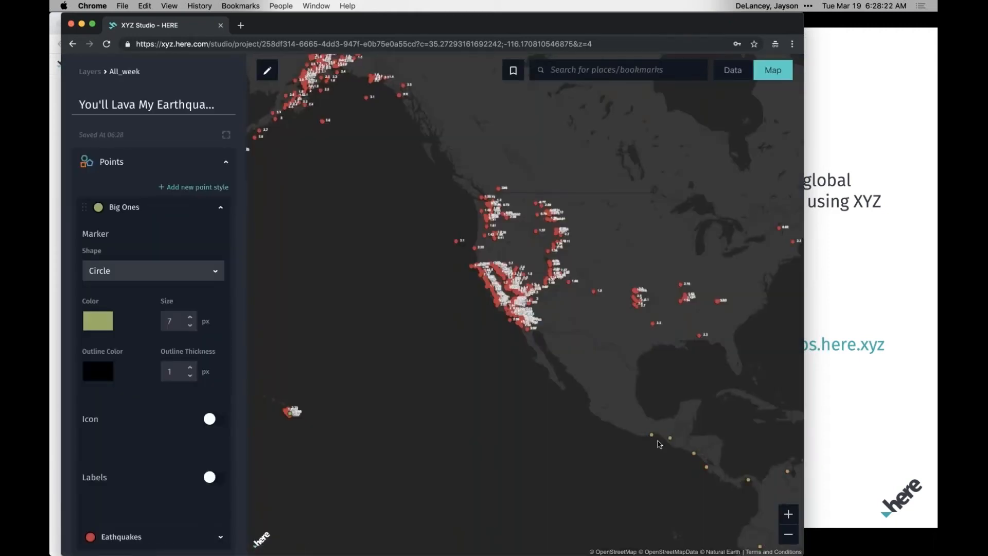
Set the marker size of the Big Ones point style to 13 px.
{"action": "left_click_drag", "start_coordinate": [660, 443], "coordinate": [614, 424]}
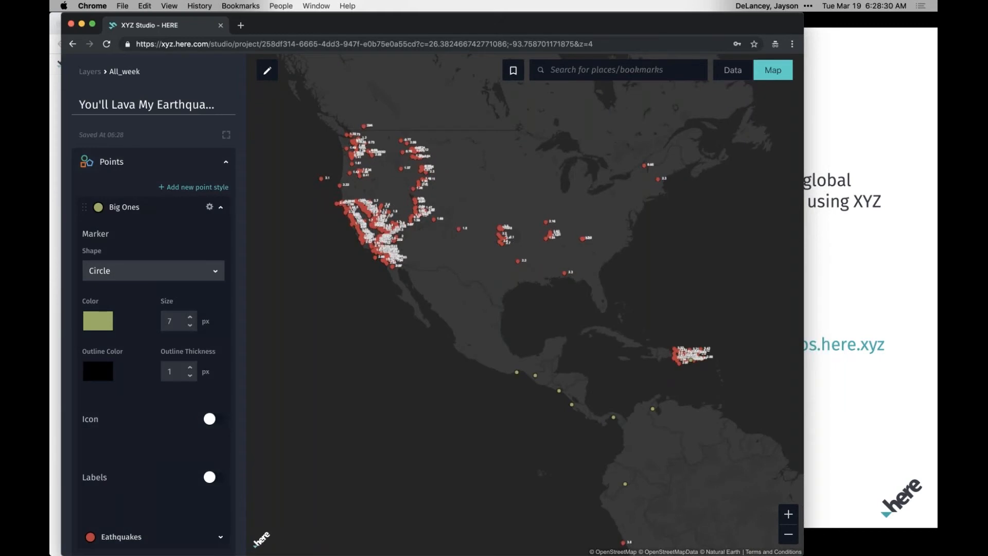
{"action": "left_click", "coordinate": [190, 317]}
{"action": "left_click", "coordinate": [190, 318]}
{"action": "left_click", "coordinate": [190, 317]}
Inspect the summary card of the large earthquake in China, close it and return to the All_week layer settings.
{"action": "left_click", "coordinate": [787, 535]}
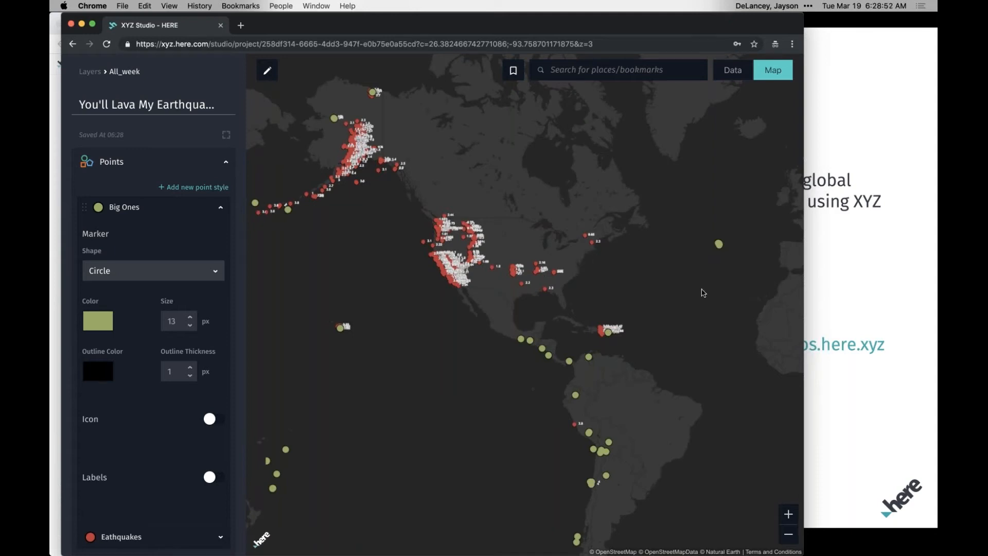
{"action": "left_click_drag", "start_coordinate": [493, 335], "coordinate": [689, 324]}
{"action": "left_click_drag", "start_coordinate": [524, 313], "coordinate": [612, 308]}
{"action": "left_click_drag", "start_coordinate": [439, 323], "coordinate": [503, 317]}
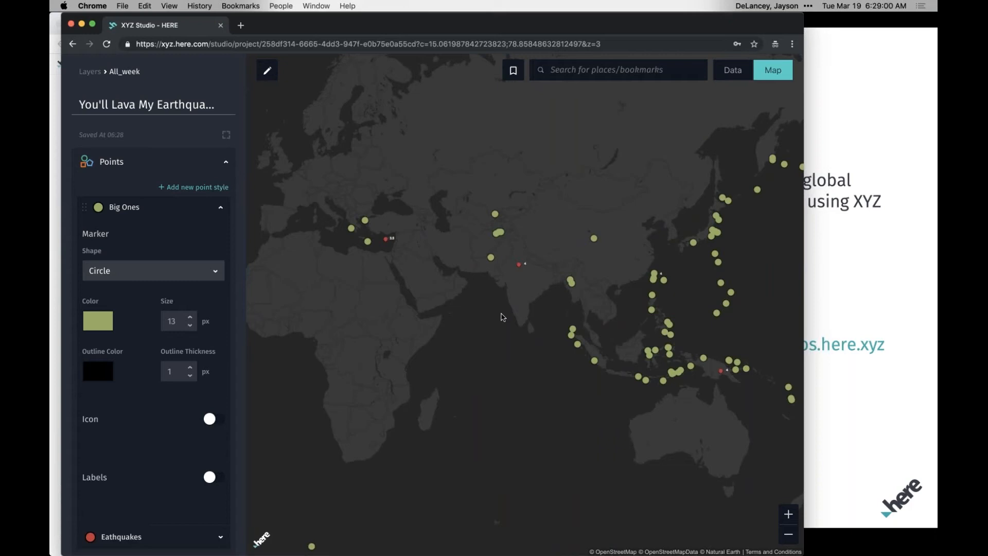
{"action": "left_click_drag", "start_coordinate": [509, 369], "coordinate": [435, 368]}
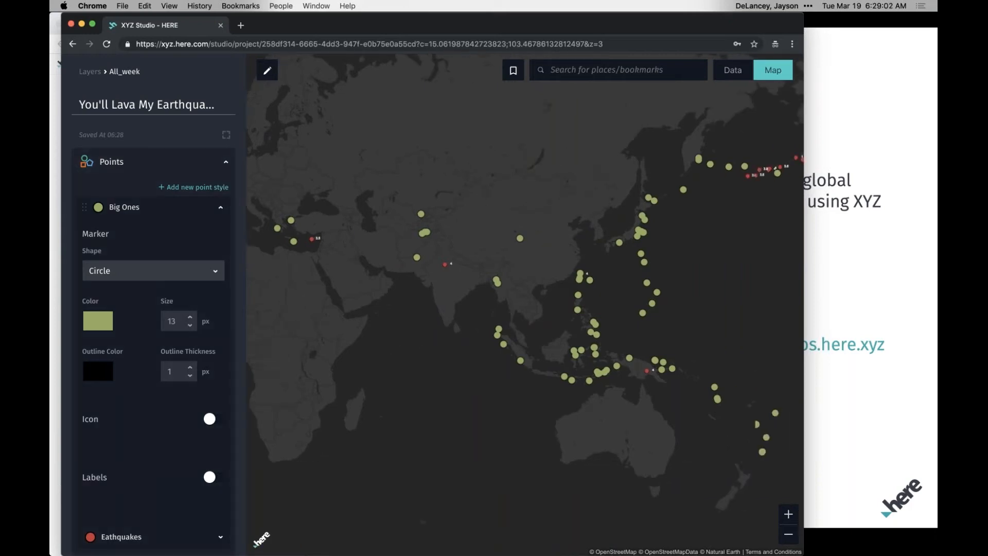
{"action": "left_click", "coordinate": [226, 162]}
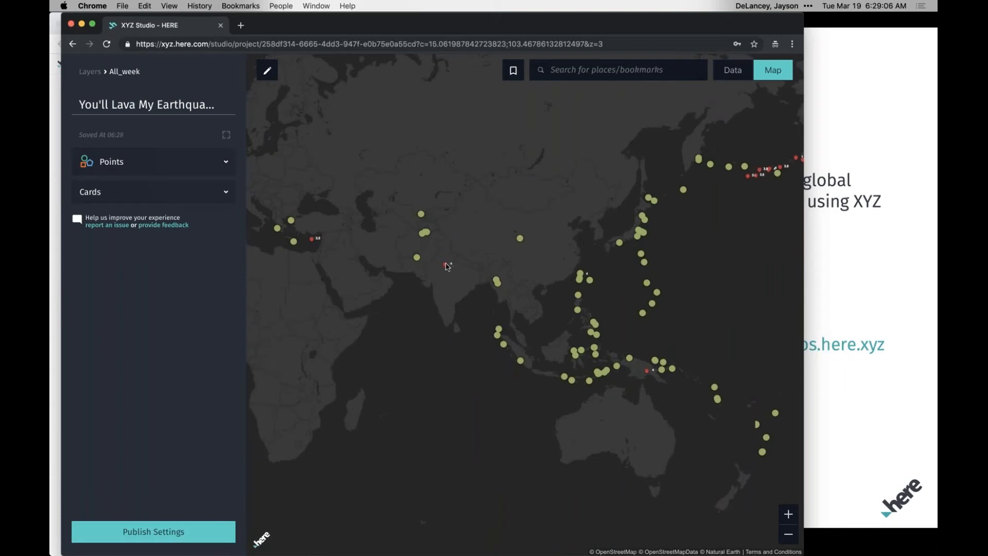
{"action": "left_click", "coordinate": [521, 239]}
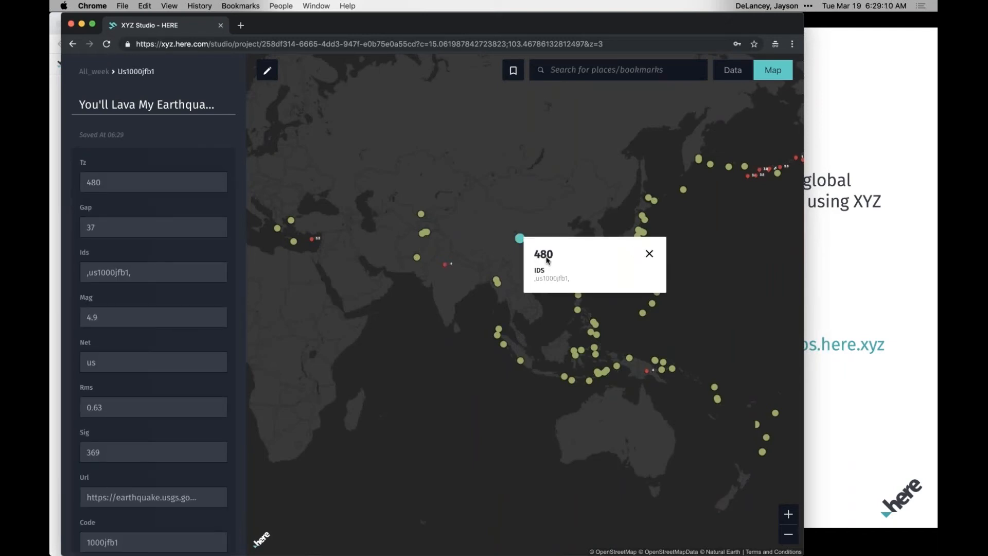
{"action": "left_click", "coordinate": [650, 255]}
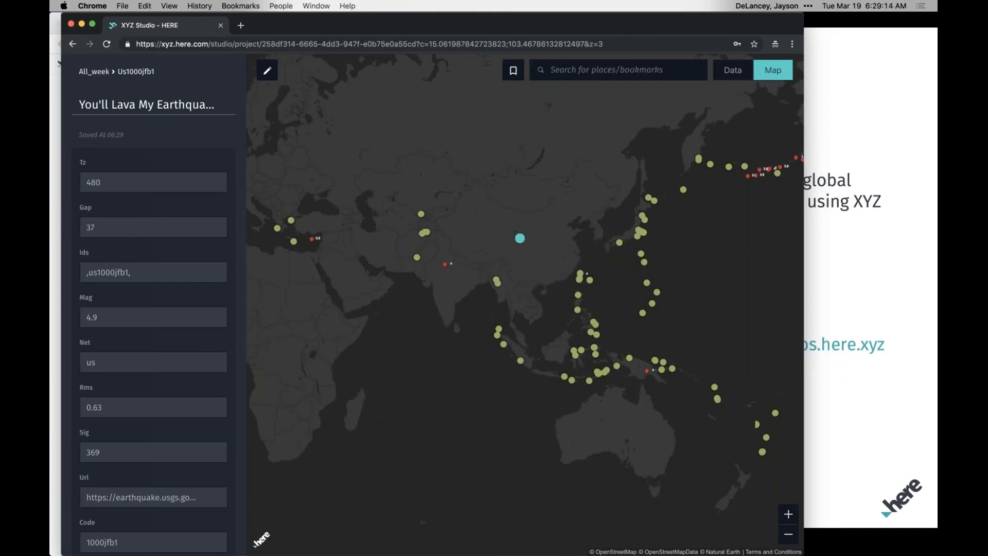
{"action": "left_click", "coordinate": [94, 72]}
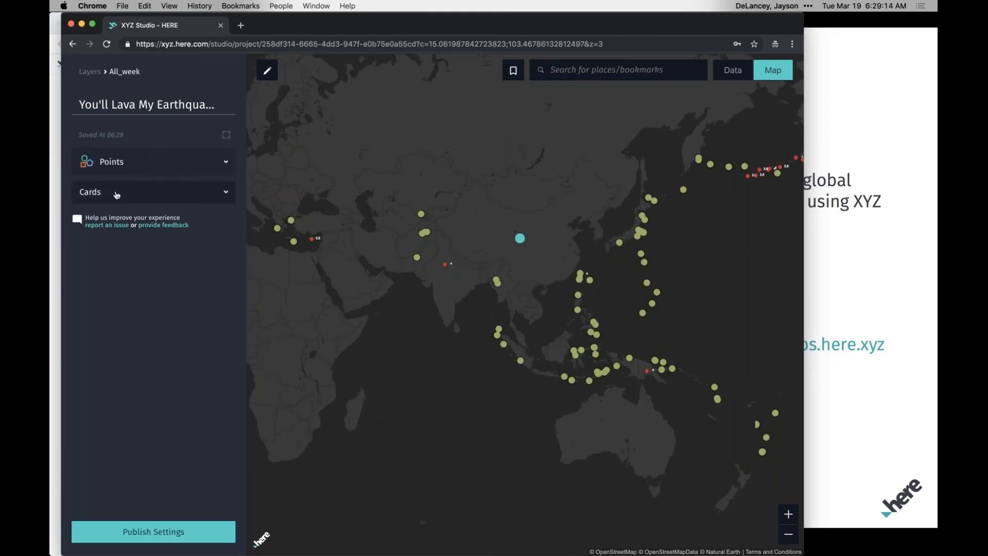
Arrange the layer's cards so that Place and Mag form the summary, with Tz and Ids below the break.
{"action": "left_click", "coordinate": [227, 194]}
{"action": "scroll", "coordinate": [130, 326], "scroll_direction": "down", "scroll_amount": 3}
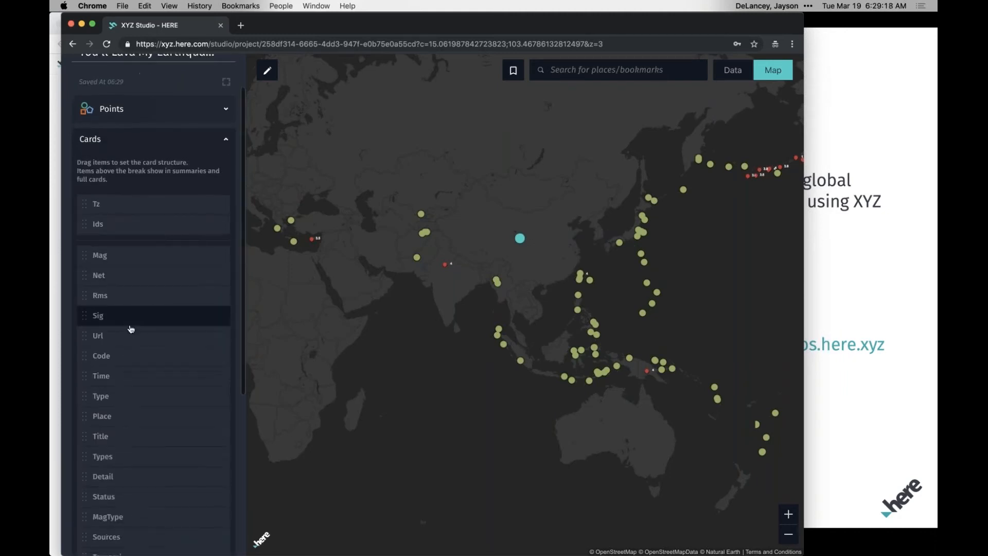
{"action": "scroll", "coordinate": [115, 399], "scroll_direction": "down", "scroll_amount": 3}
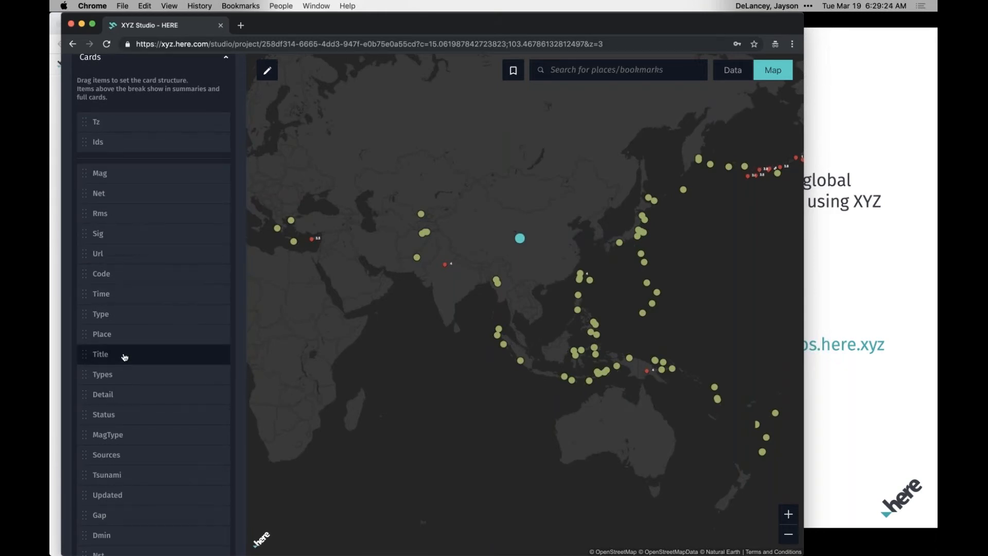
{"action": "left_click_drag", "start_coordinate": [123, 332], "coordinate": [110, 195]}
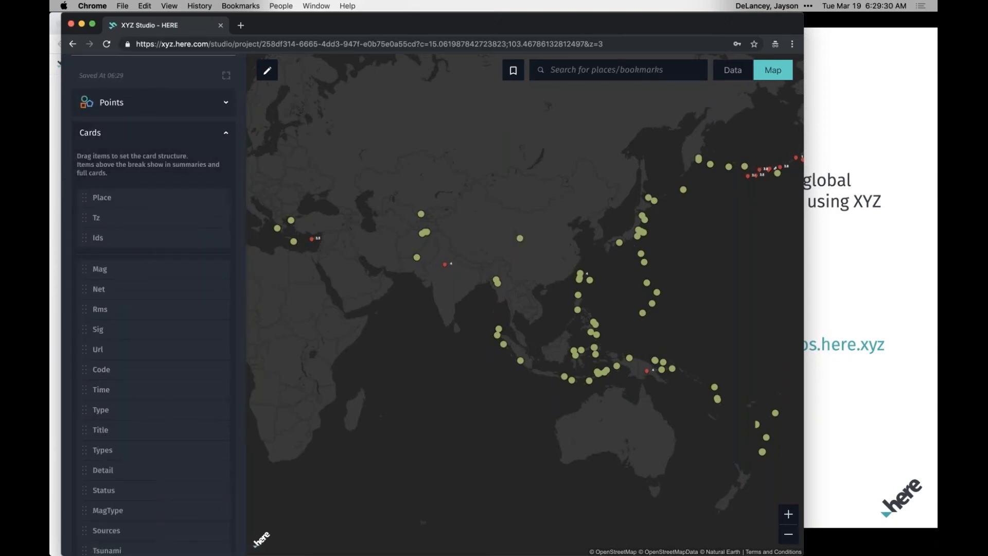
{"action": "left_click_drag", "start_coordinate": [116, 267], "coordinate": [115, 296]}
{"action": "left_click_drag", "start_coordinate": [123, 243], "coordinate": [122, 290]}
Check the summary cards of the earthquake points in India and the eastern Mediterranean, closing each one.
{"action": "left_click", "coordinate": [445, 265]}
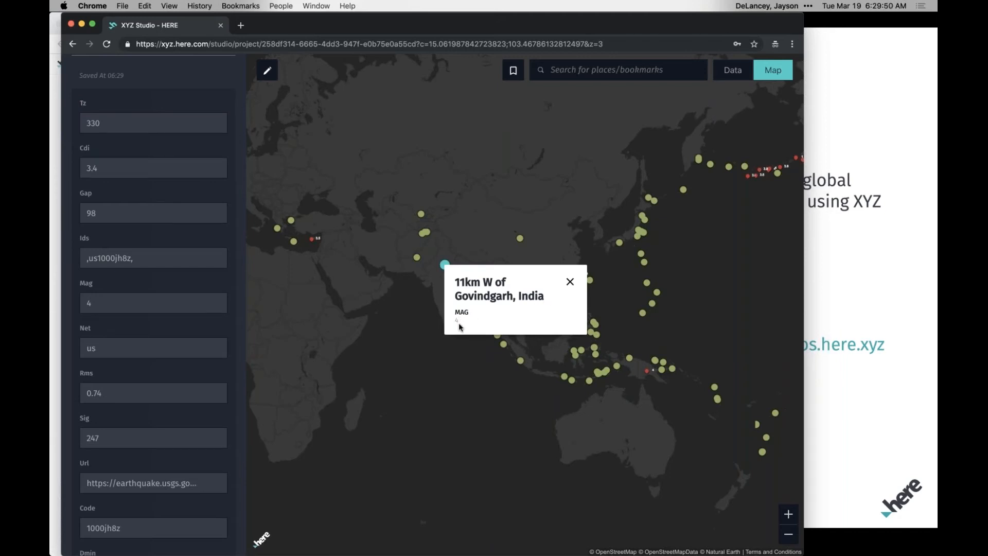
{"action": "left_click", "coordinate": [322, 263]}
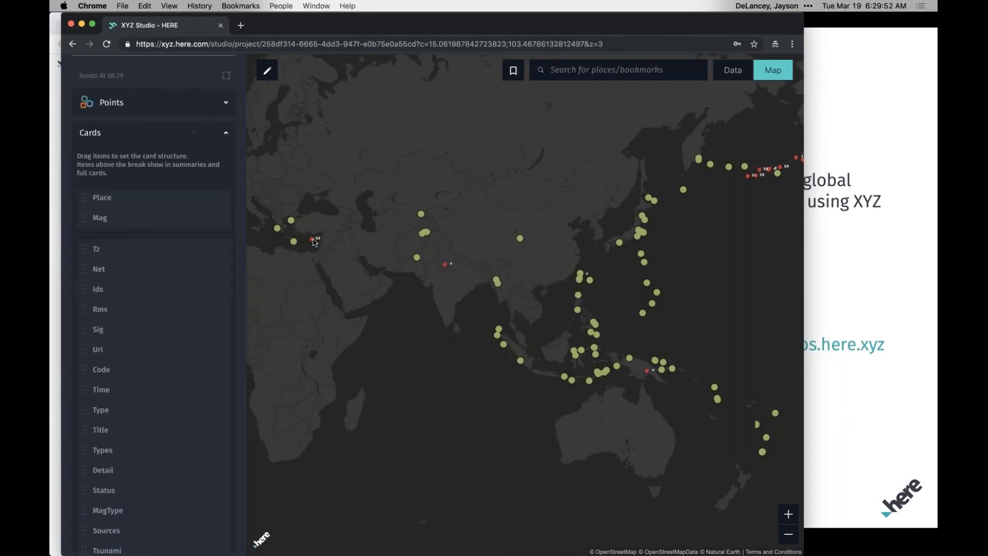
{"action": "left_click", "coordinate": [311, 239]}
{"action": "left_click", "coordinate": [339, 315]}
{"action": "left_click_drag", "start_coordinate": [291, 242], "coordinate": [381, 223]}
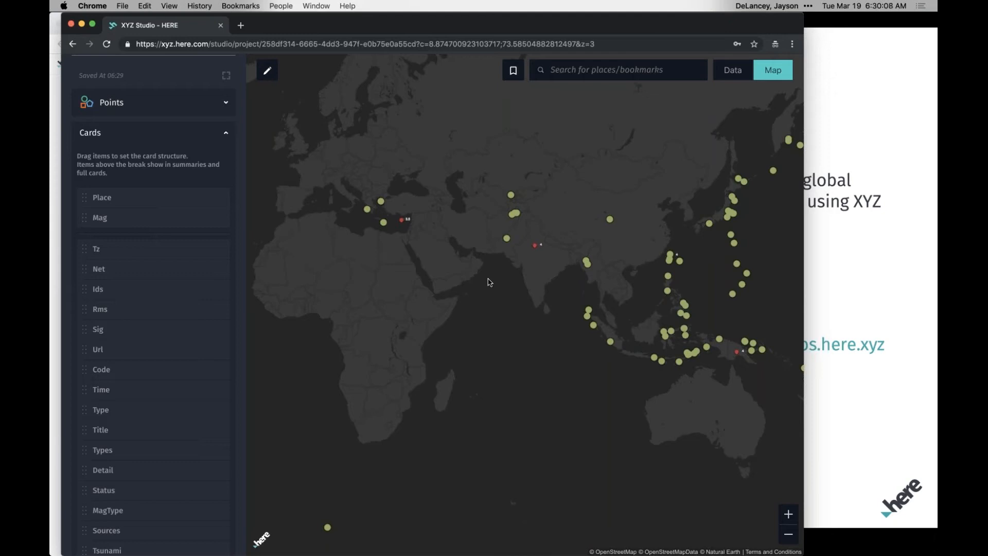
Return to the project's layer list and rename the All_week layer as "Earthquakes - 7 Days".
{"action": "left_click", "coordinate": [228, 105]}
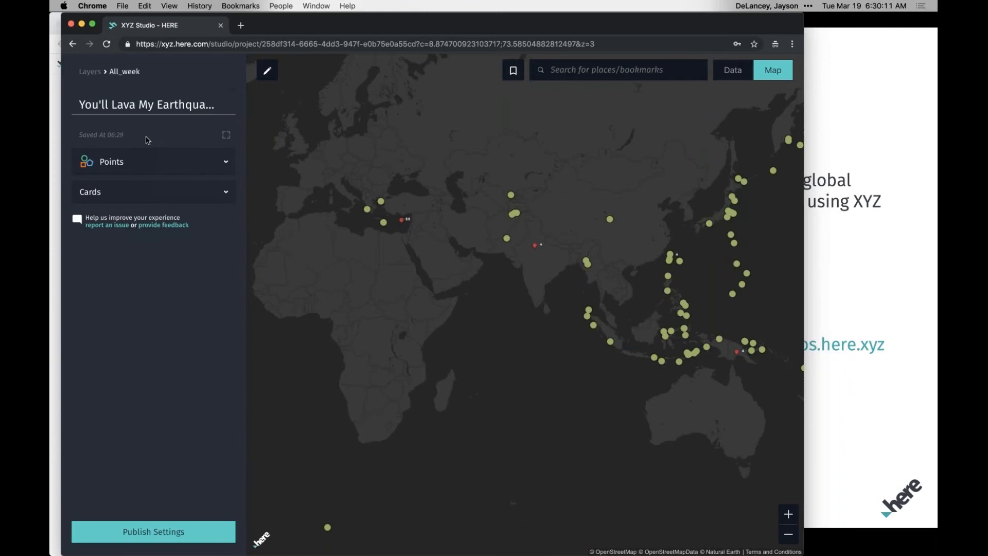
{"action": "left_click", "coordinate": [89, 72]}
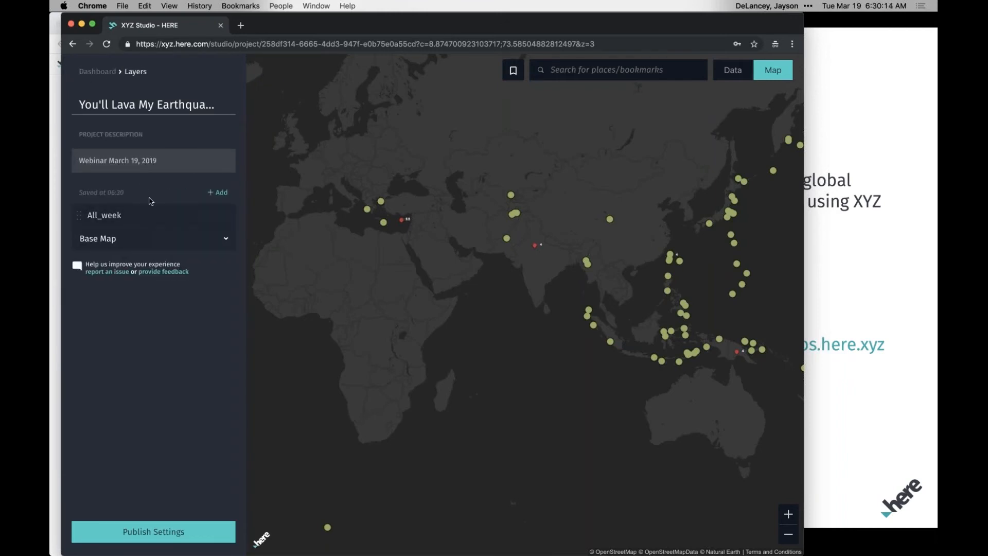
{"action": "mouse_move", "coordinate": [103, 218]}
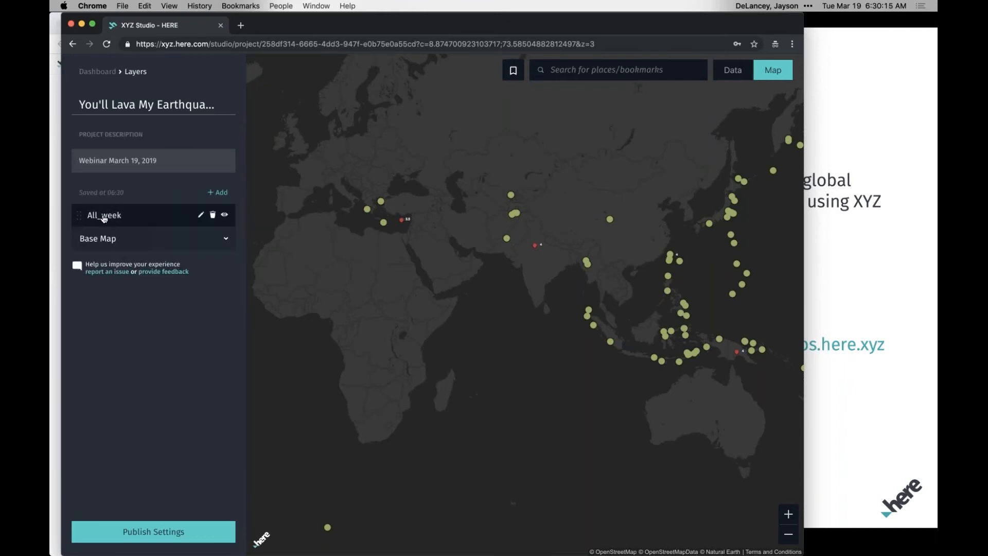
{"action": "left_click", "coordinate": [201, 217]}
{"action": "key", "text": "super+a"}
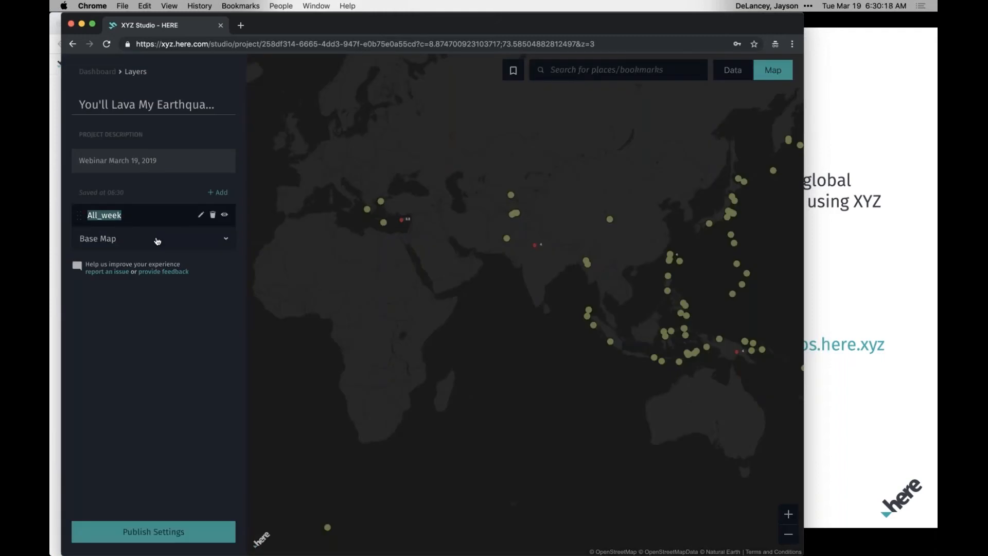
{"action": "type", "text": "Earthquakes - 7 Days"}
{"action": "key", "text": "Return"}
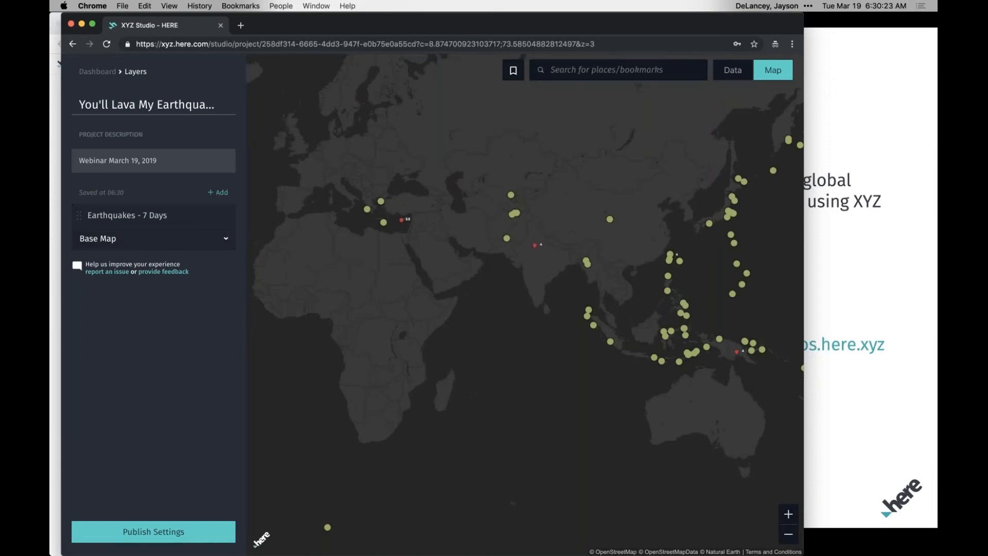
Upload volcanoes.geojson from the data folder as a new dataset for the project.
{"action": "left_click", "coordinate": [218, 191]}
{"action": "left_click", "coordinate": [663, 216]}
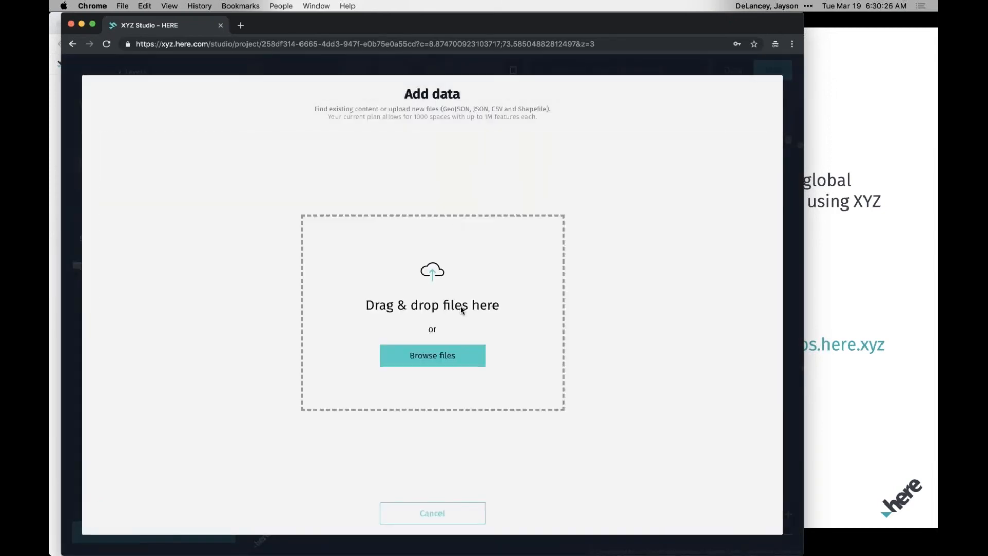
{"action": "left_click", "coordinate": [459, 231]}
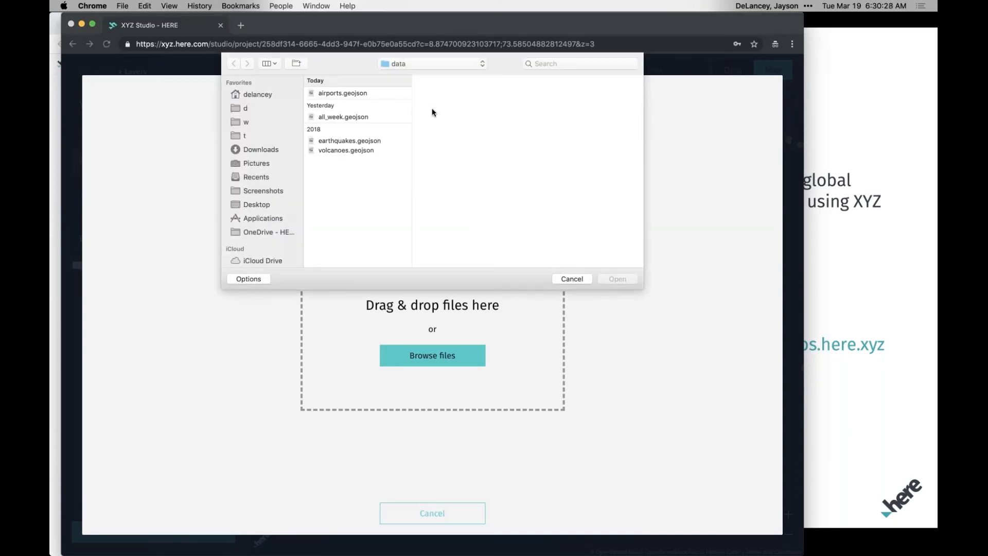
{"action": "left_click", "coordinate": [347, 150]}
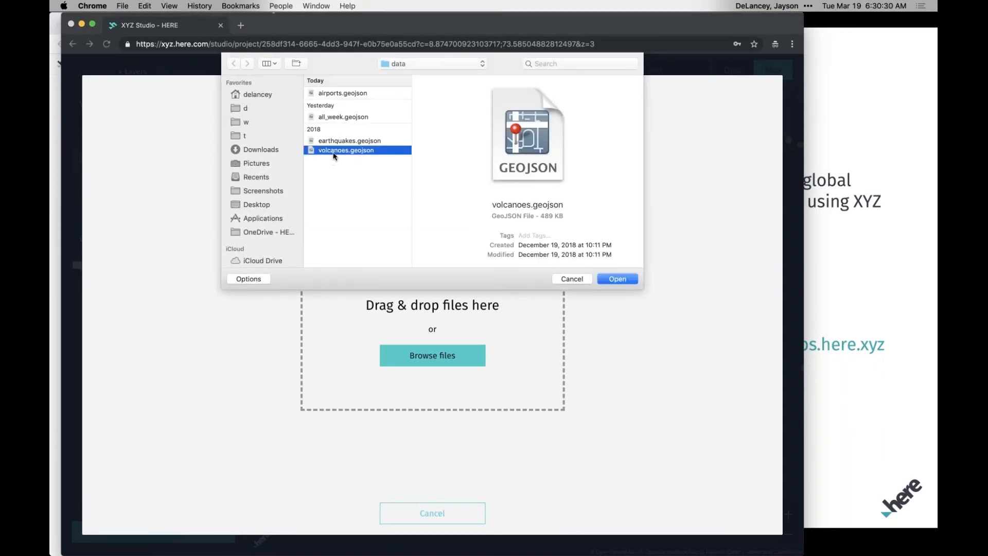
{"action": "double_click", "coordinate": [334, 150]}
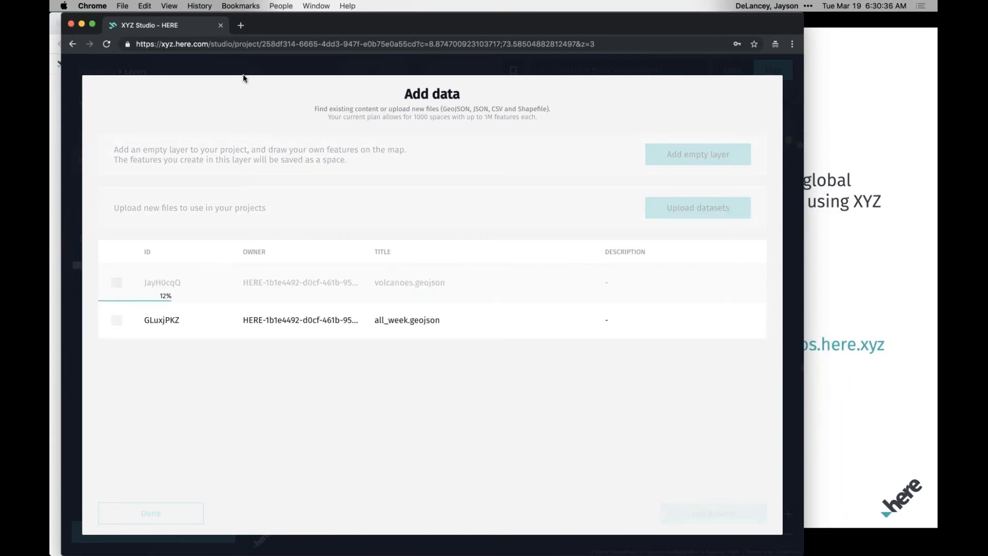
Open DuckDuckGo in a new browser tab and search for "volcano data".
{"action": "left_click", "coordinate": [240, 26]}
{"action": "type", "text": "duckduck"}
{"action": "key", "text": "Down"}
{"action": "key", "text": "Return"}
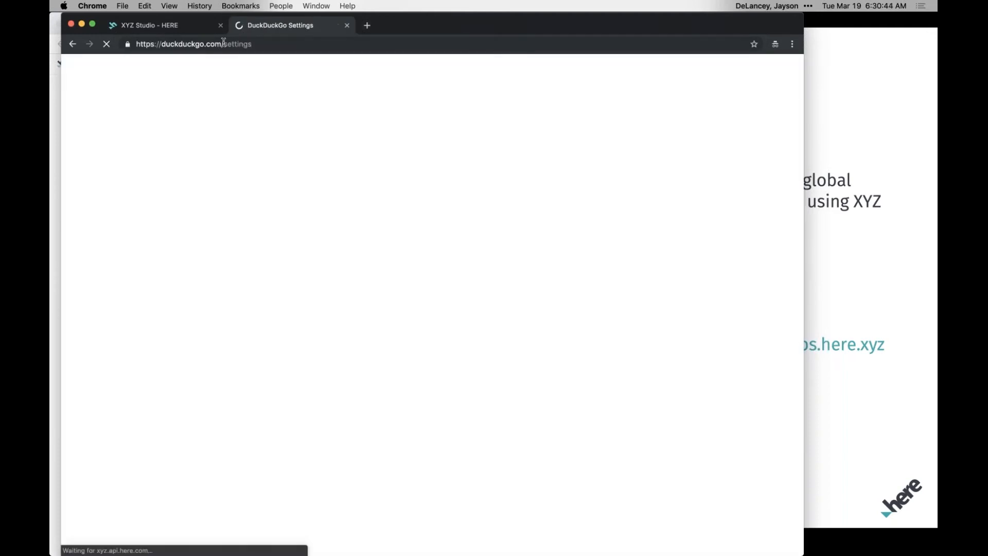
{"action": "double_click", "coordinate": [224, 43]}
{"action": "key", "text": "BackSpace"}
{"action": "key", "text": "Return"}
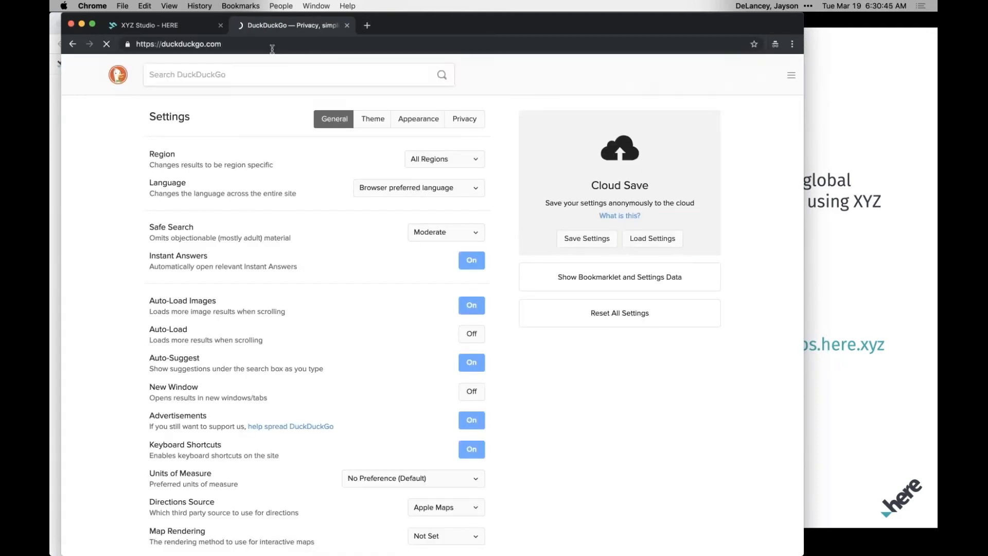
{"action": "type", "text": "volcano data"}
{"action": "key", "text": "Return"}
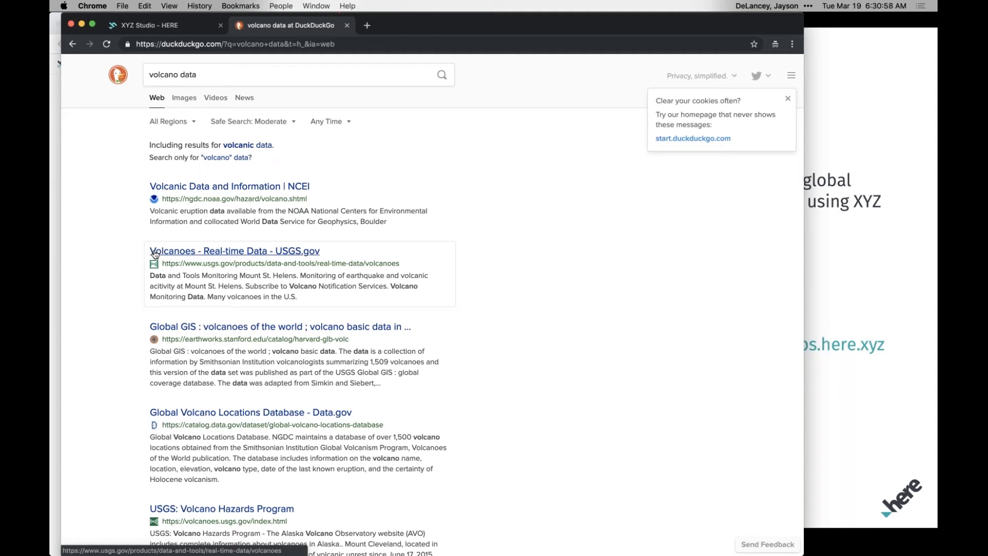
Export the Global GIS volcanoes of the world dataset from Stanford EarthWorks as GeoJSON, then switch back to XYZ Studio.
{"action": "left_click", "coordinate": [190, 334]}
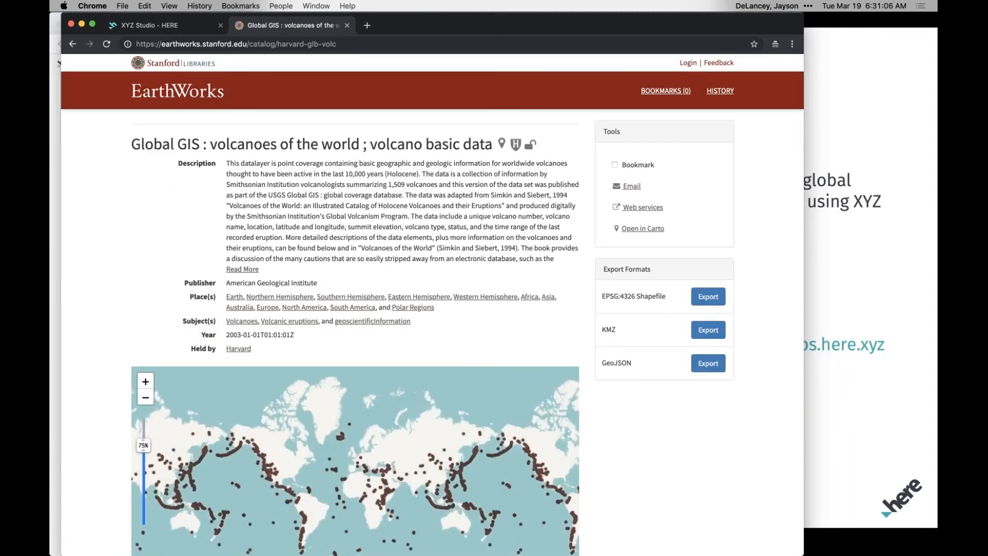
{"action": "left_click", "coordinate": [707, 363]}
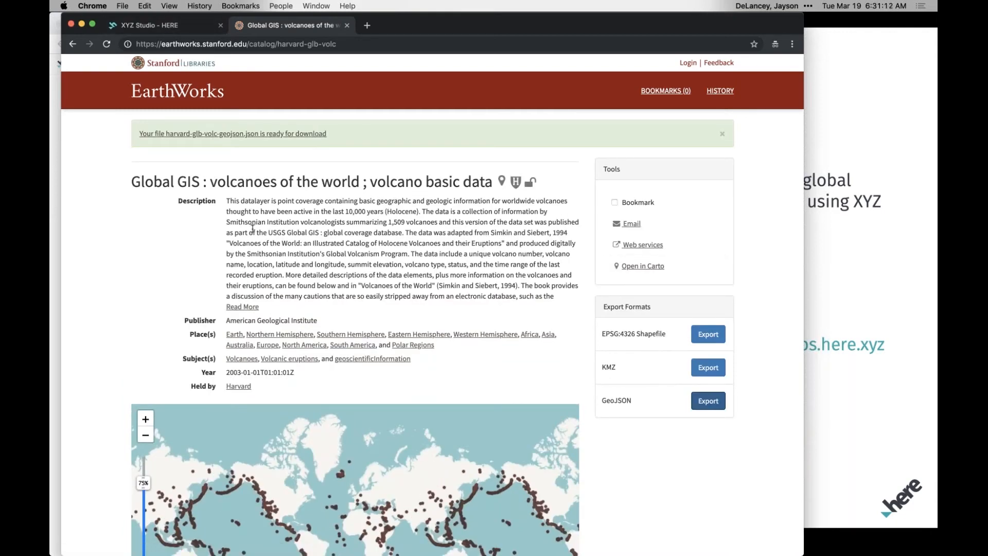
{"action": "key", "text": "ctrl+shift+Tab"}
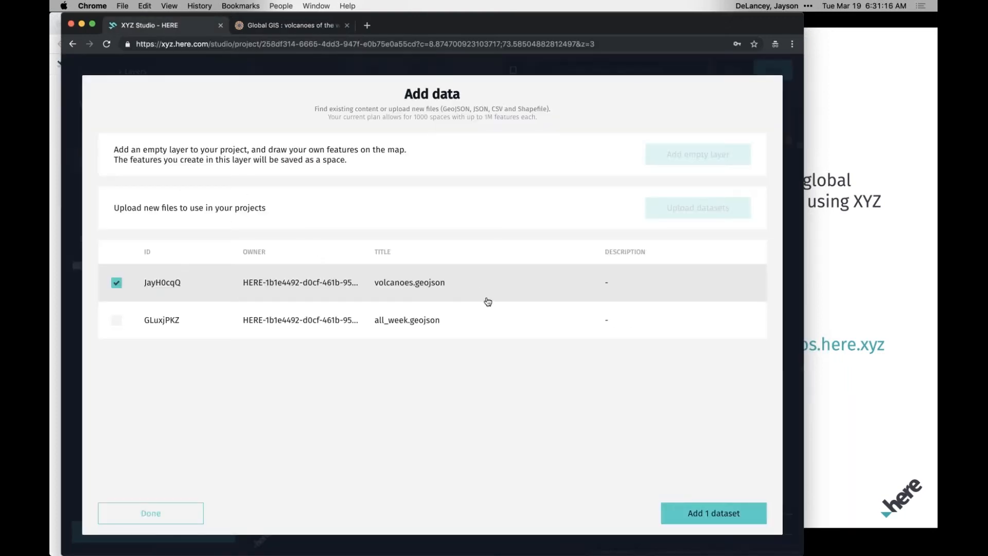
Add the volcanoes.geojson dataset to the project as a layer and hide the Earthquakes - 7 Days layer.
{"action": "left_click", "coordinate": [705, 515]}
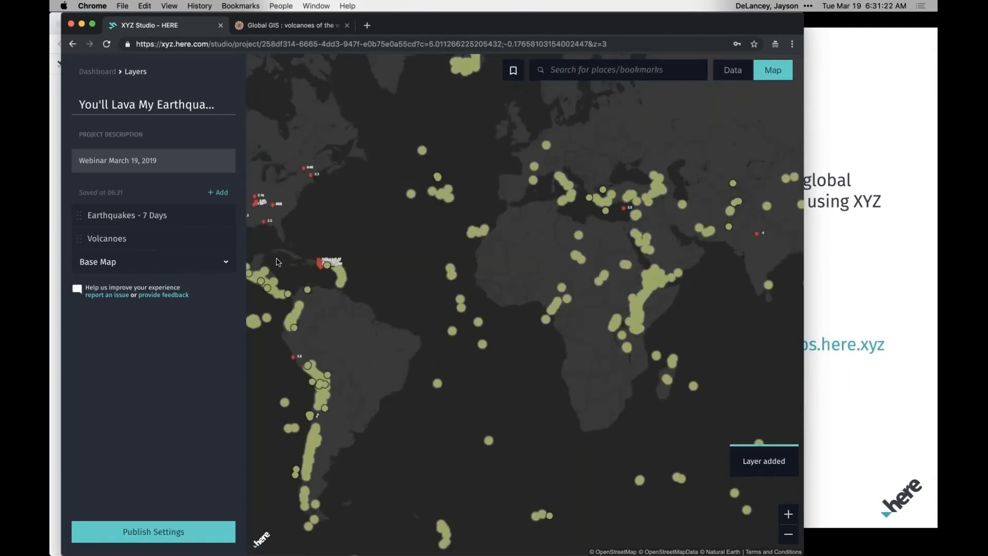
{"action": "mouse_move", "coordinate": [157, 240]}
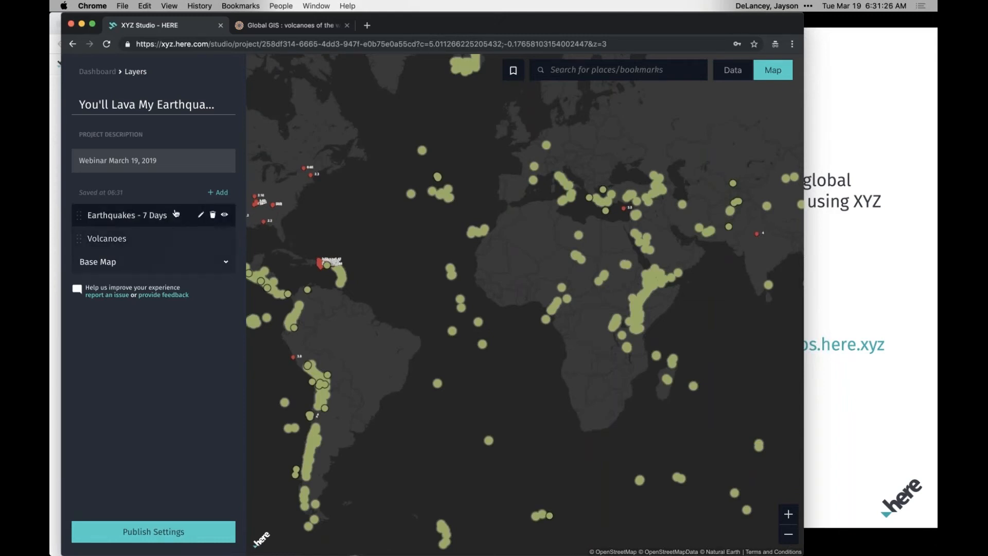
{"action": "left_click", "coordinate": [224, 216]}
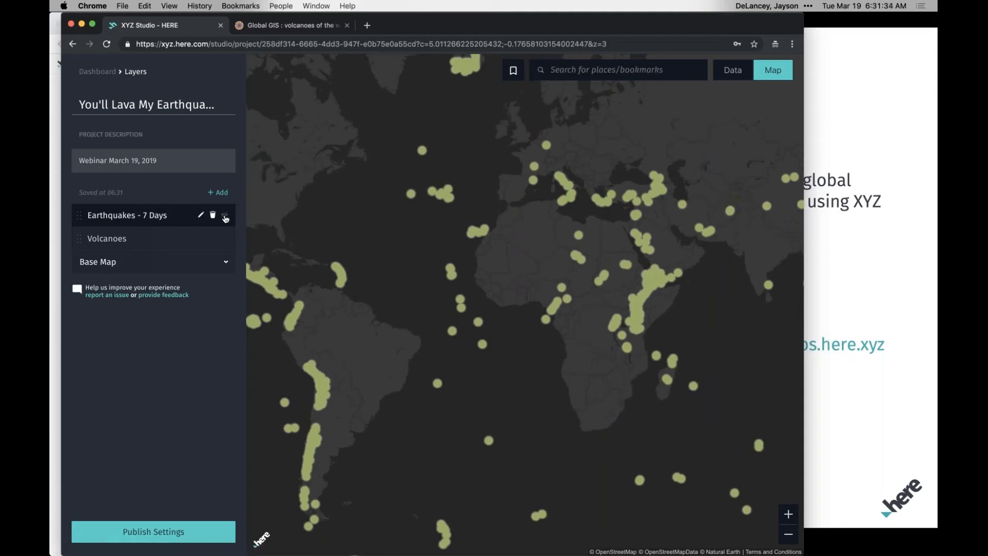
Open the Volcanoes layer's point settings and rename the default point style as "Volcanoes".
{"action": "left_click", "coordinate": [146, 245]}
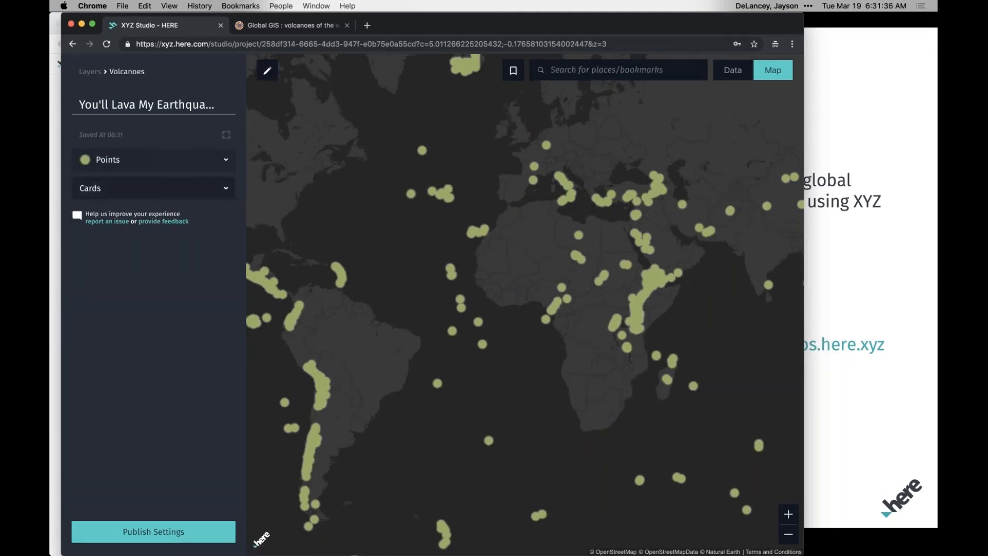
{"action": "left_click", "coordinate": [227, 160]}
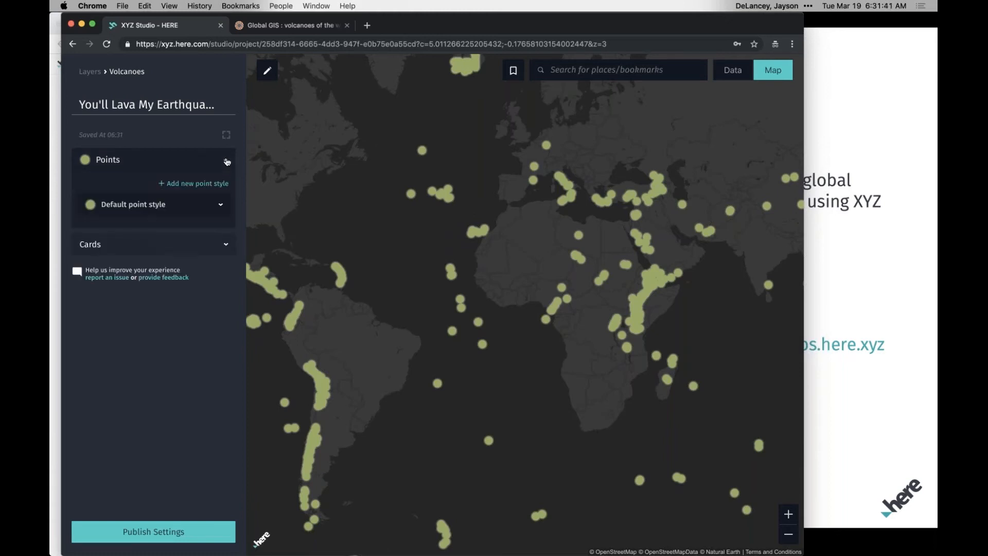
{"action": "left_click", "coordinate": [222, 205]}
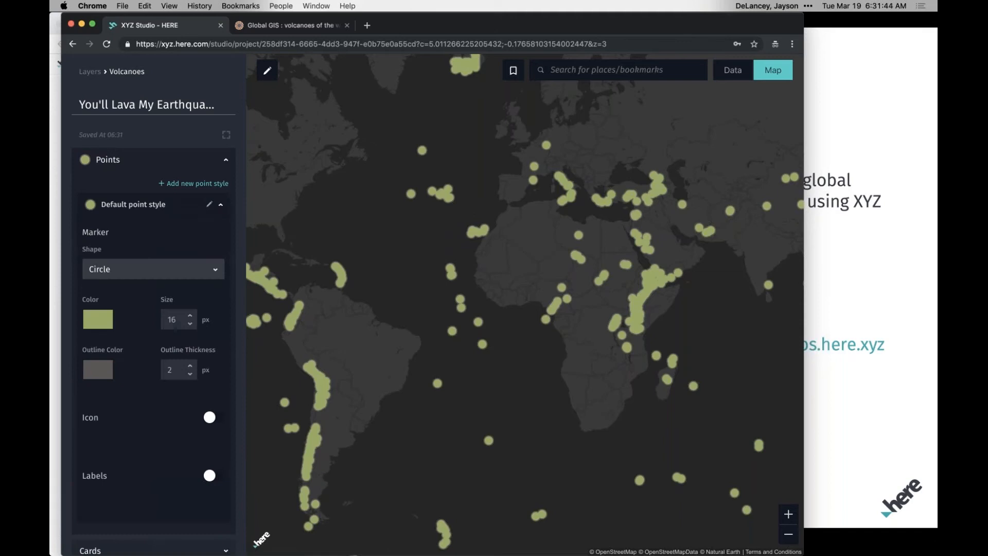
{"action": "left_click", "coordinate": [207, 206]}
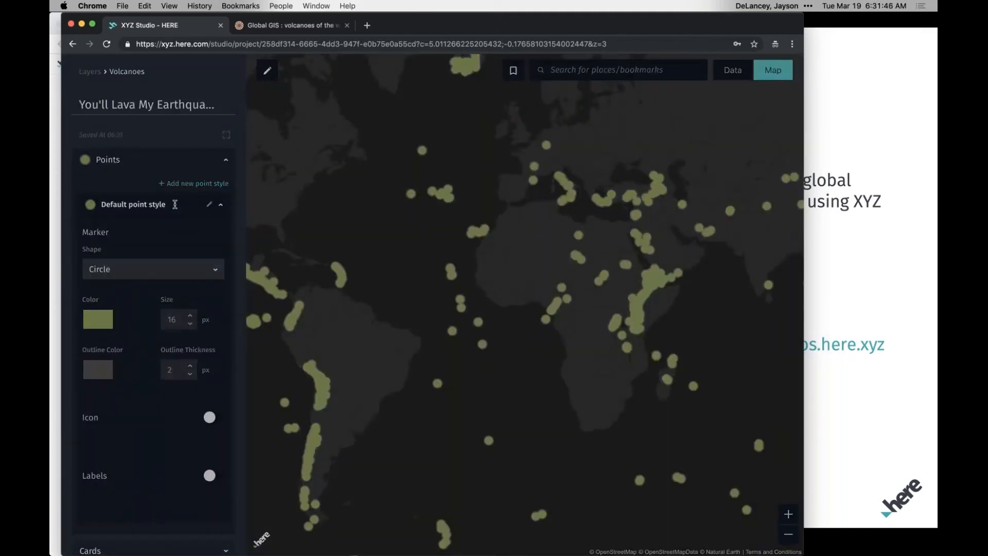
{"action": "key", "text": "super+a"}
{"action": "type", "text": "Volcanoes"}
{"action": "key", "text": "Return"}
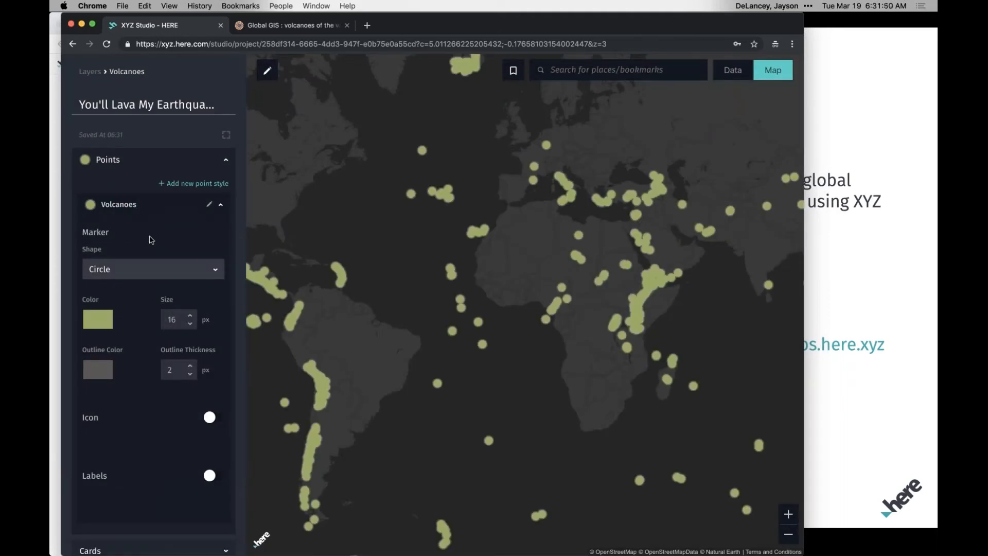
Keep the circle marker shape for the Volcanoes style and set its color to white (#FFFFFF) and its size to 8 px.
{"action": "left_click", "coordinate": [122, 271]}
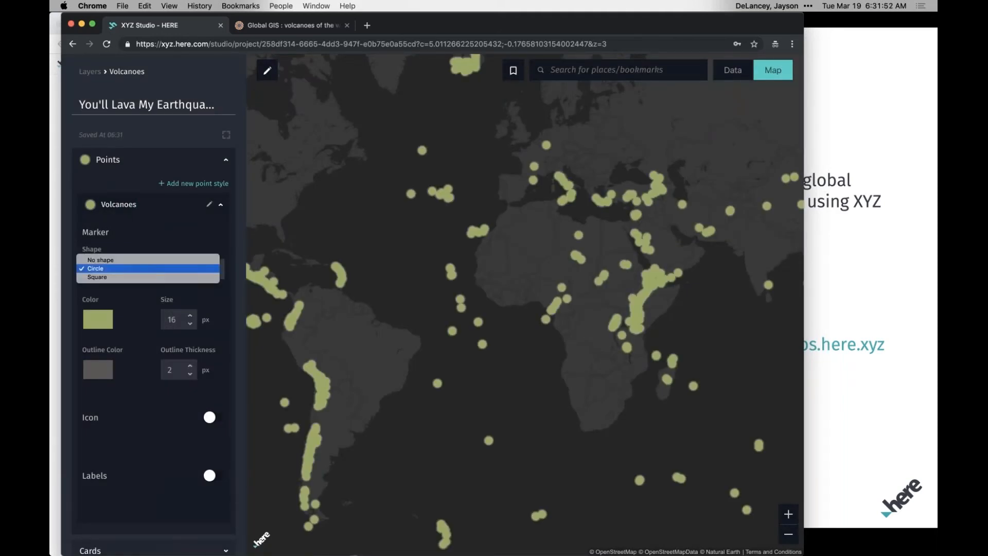
{"action": "left_click", "coordinate": [133, 294]}
{"action": "scroll", "coordinate": [133, 308], "scroll_direction": "down", "scroll_amount": 3}
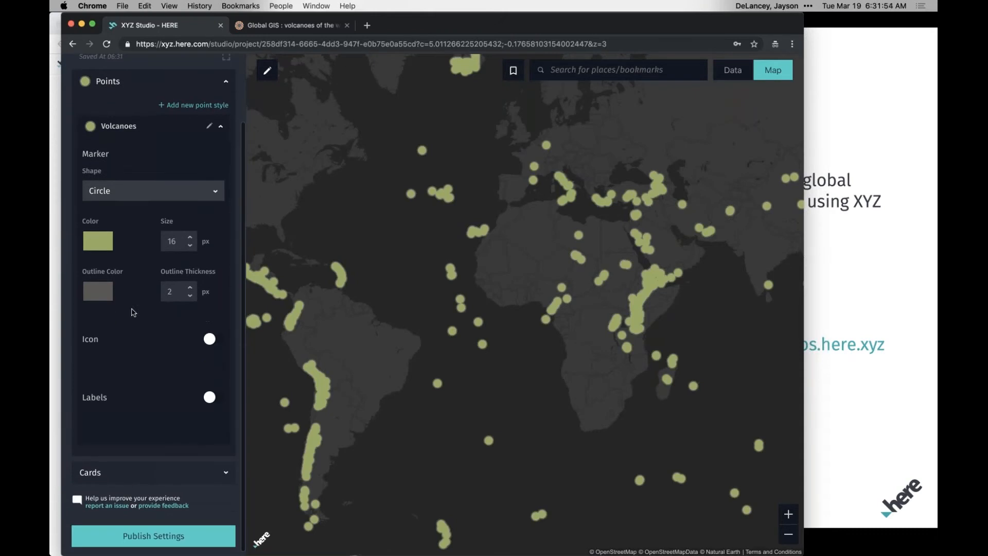
{"action": "left_click", "coordinate": [93, 246]}
{"action": "left_click", "coordinate": [131, 281]}
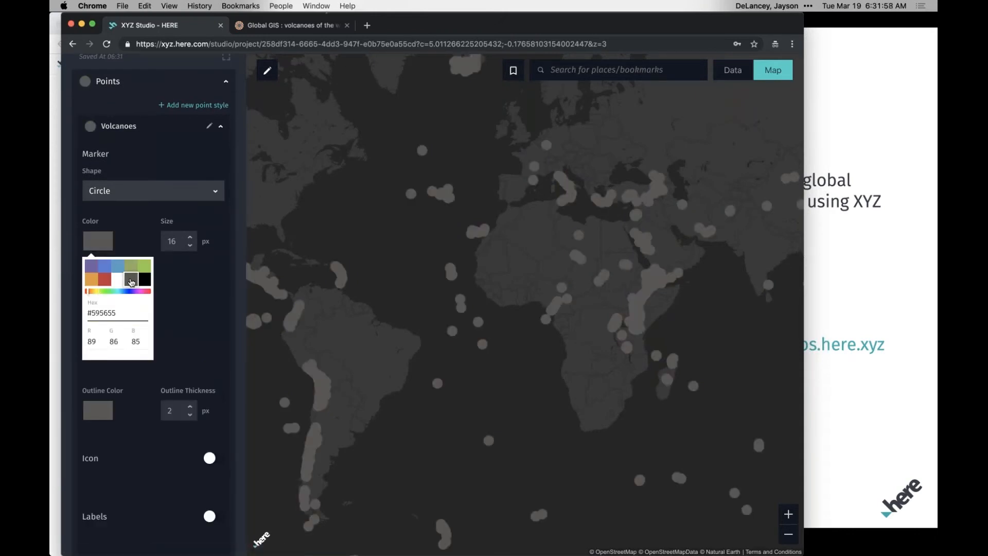
{"action": "left_click", "coordinate": [118, 282]}
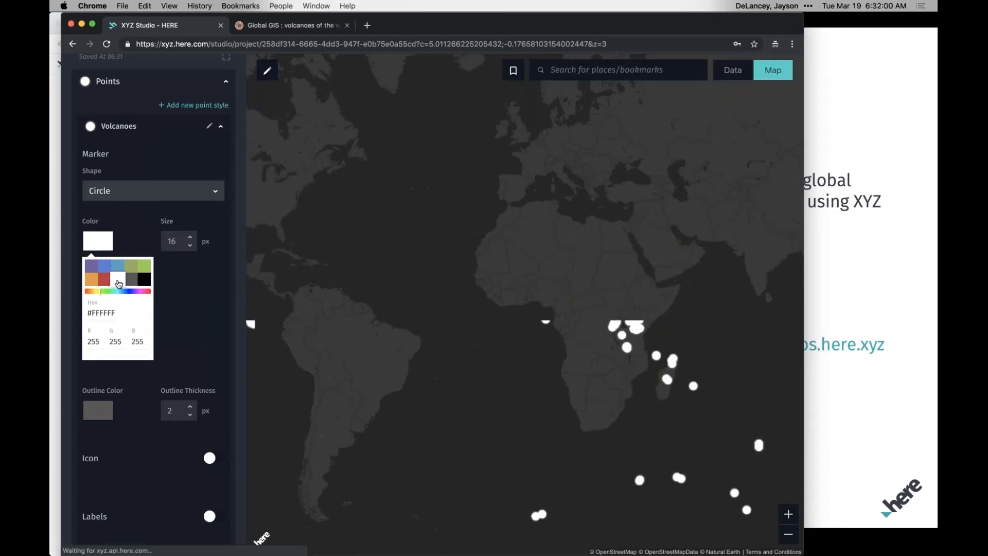
{"action": "left_click", "coordinate": [165, 288]}
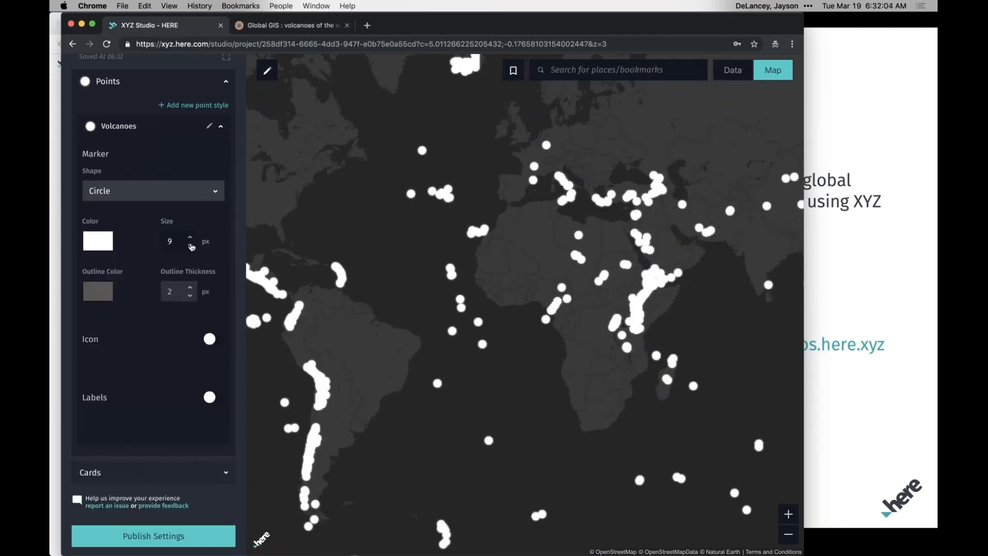
{"action": "left_click", "coordinate": [190, 245]}
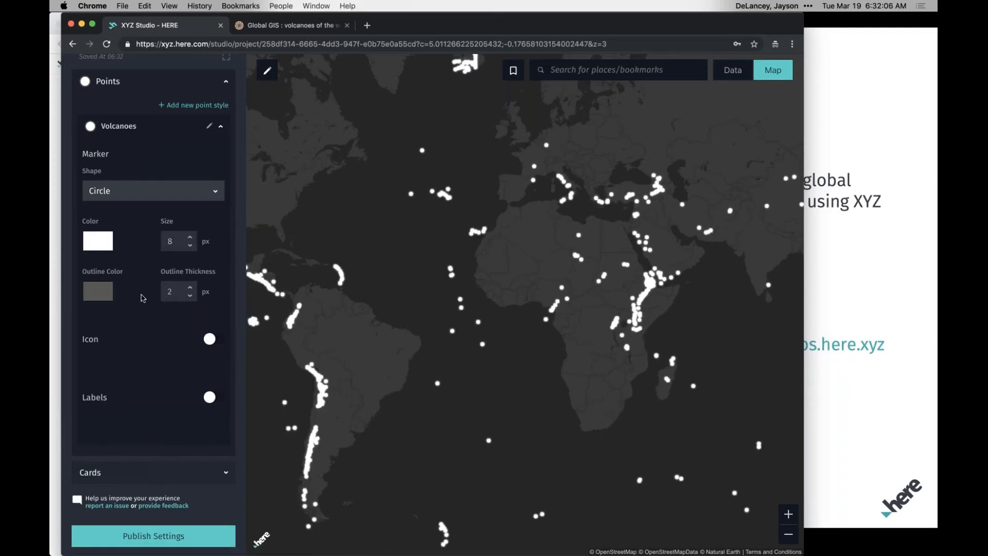
Enable an icon for the Volcanoes style, using the Pizza image in orange.
{"action": "left_click", "coordinate": [215, 340]}
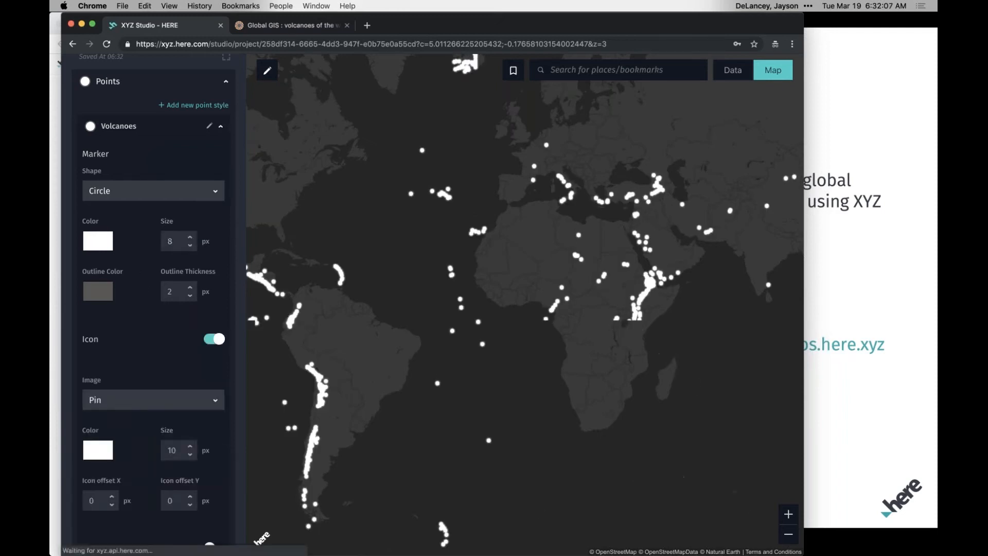
{"action": "scroll", "coordinate": [212, 288], "scroll_direction": "down", "scroll_amount": 5}
{"action": "left_click", "coordinate": [212, 283]}
{"action": "left_click", "coordinate": [176, 387]}
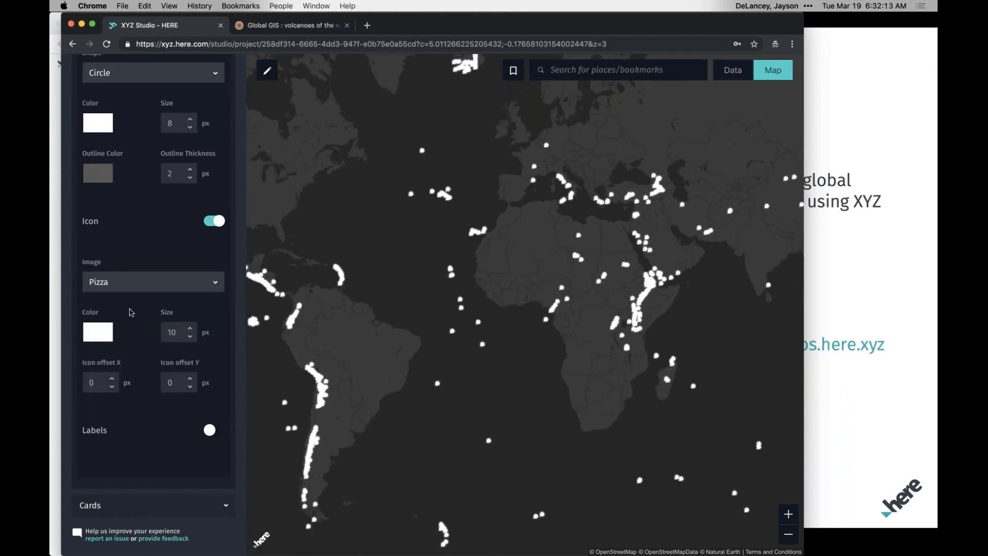
{"action": "left_click", "coordinate": [107, 333]}
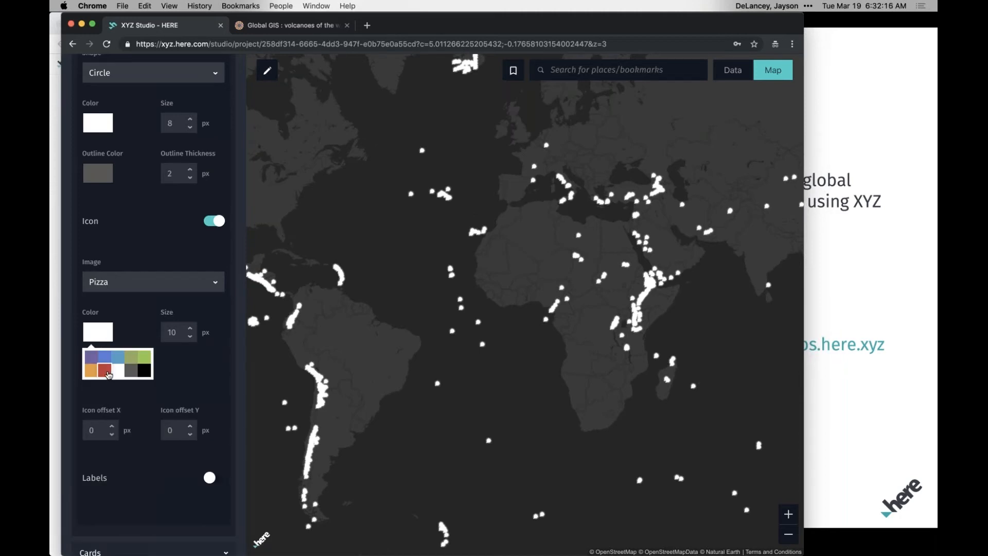
{"action": "left_click", "coordinate": [88, 373]}
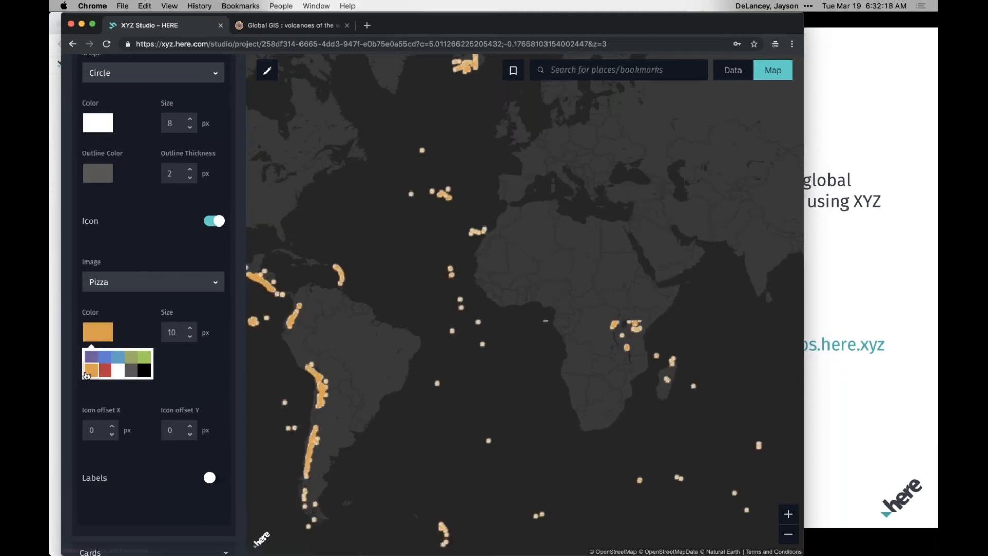
{"action": "left_click", "coordinate": [494, 253]}
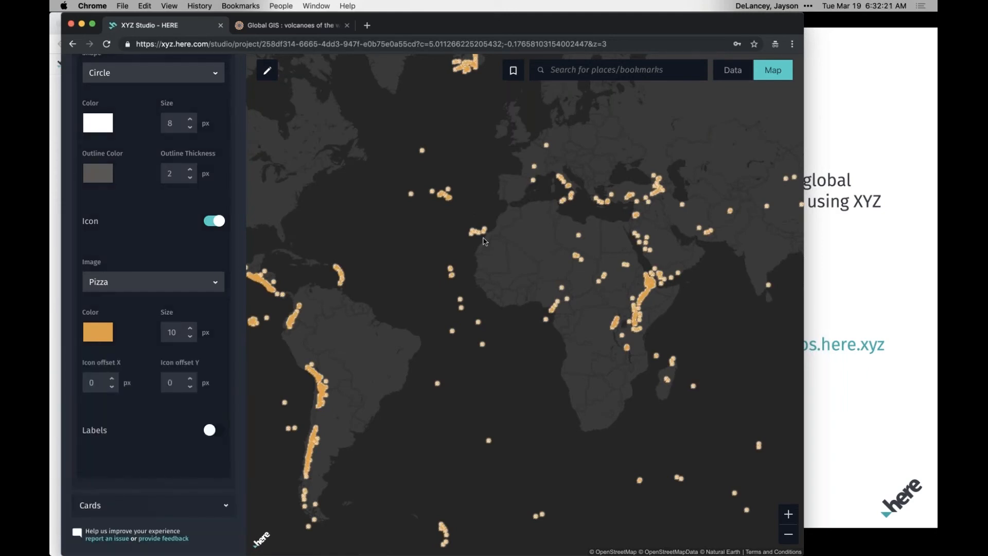
Set the pizza icon's size to 18 px and check it on the islands off northwest Africa.
{"action": "scroll", "coordinate": [484, 241], "scroll_direction": "up", "scroll_amount": 5}
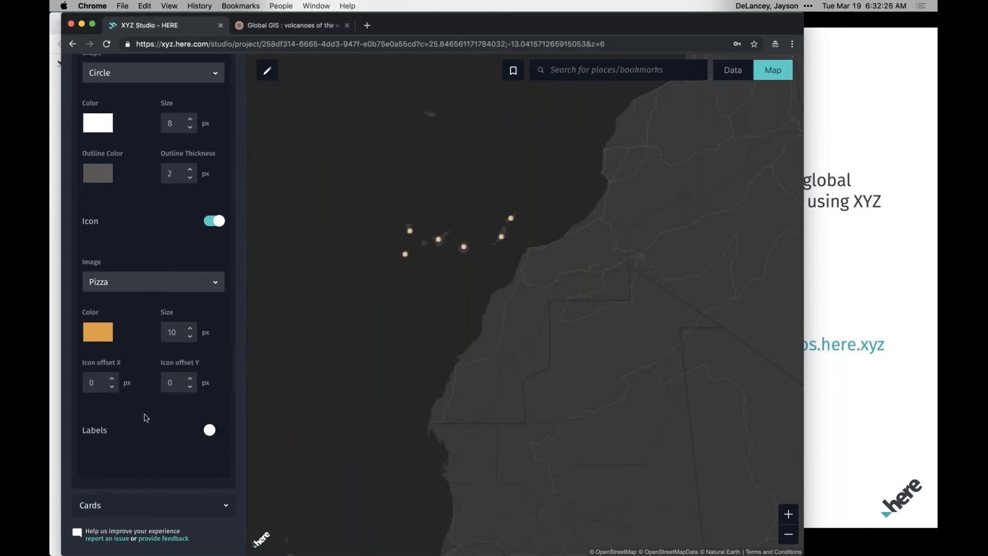
{"action": "scroll", "coordinate": [145, 417], "scroll_direction": "down", "scroll_amount": 1}
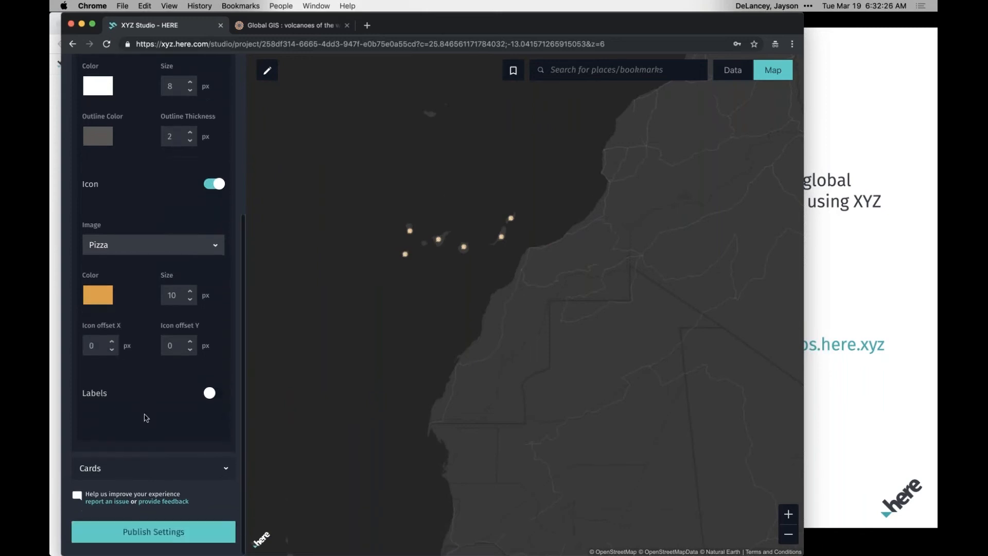
{"action": "left_click", "coordinate": [190, 294]}
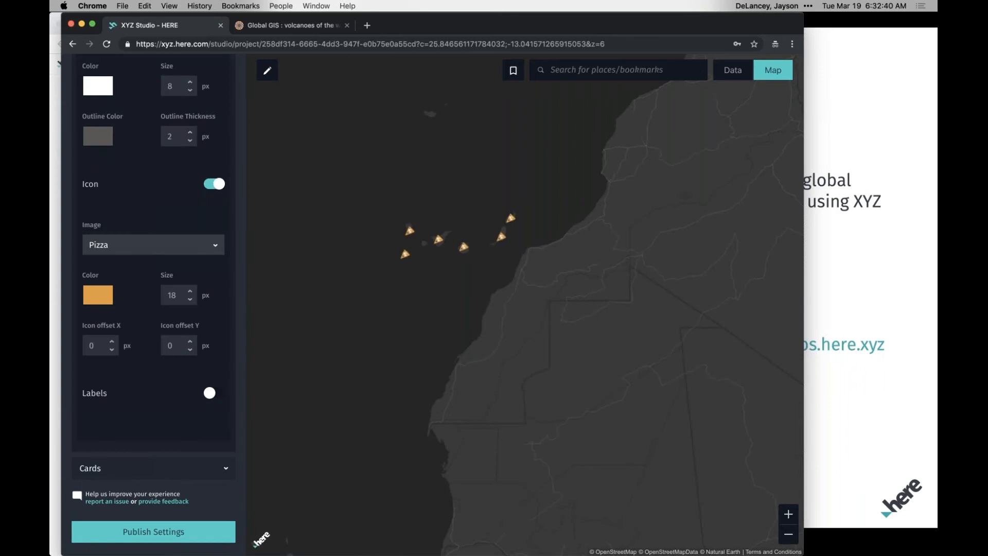
Check the volcano icons at world scale and set the pizza icon's size to 9 px.
{"action": "scroll", "coordinate": [137, 224], "scroll_direction": "up", "scroll_amount": 5}
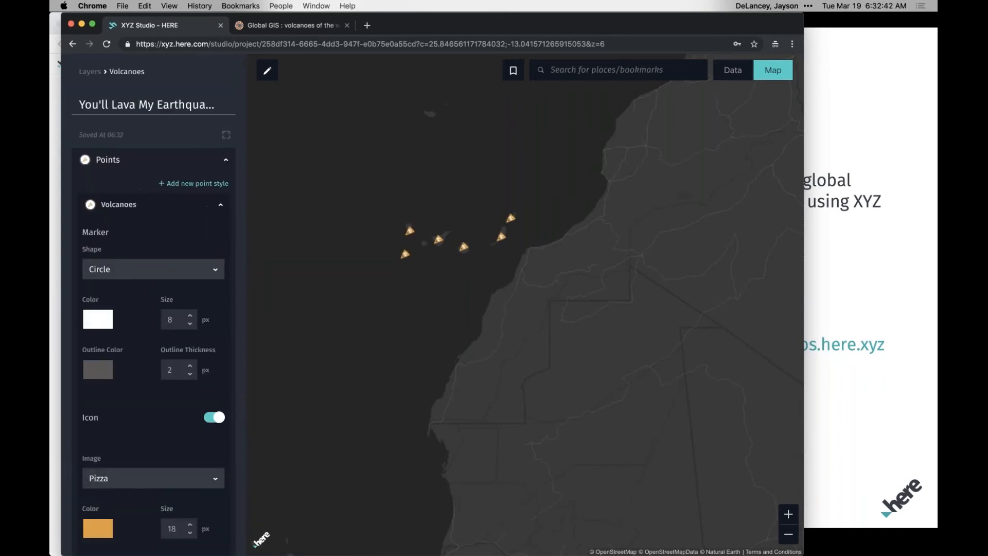
{"action": "left_click", "coordinate": [786, 538]}
{"action": "left_click", "coordinate": [786, 538]}
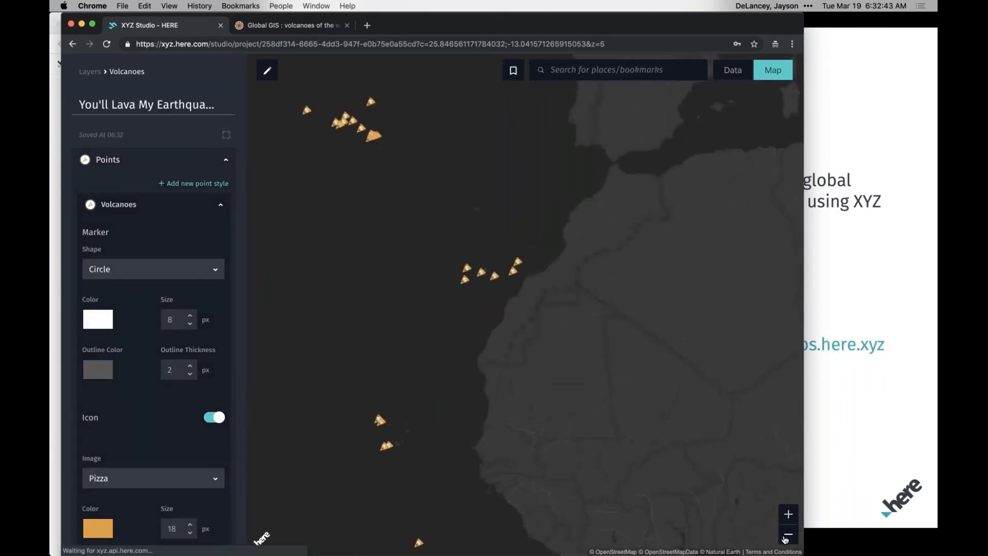
{"action": "left_click", "coordinate": [785, 538]}
{"action": "left_click", "coordinate": [786, 538]}
{"action": "left_click", "coordinate": [786, 537]}
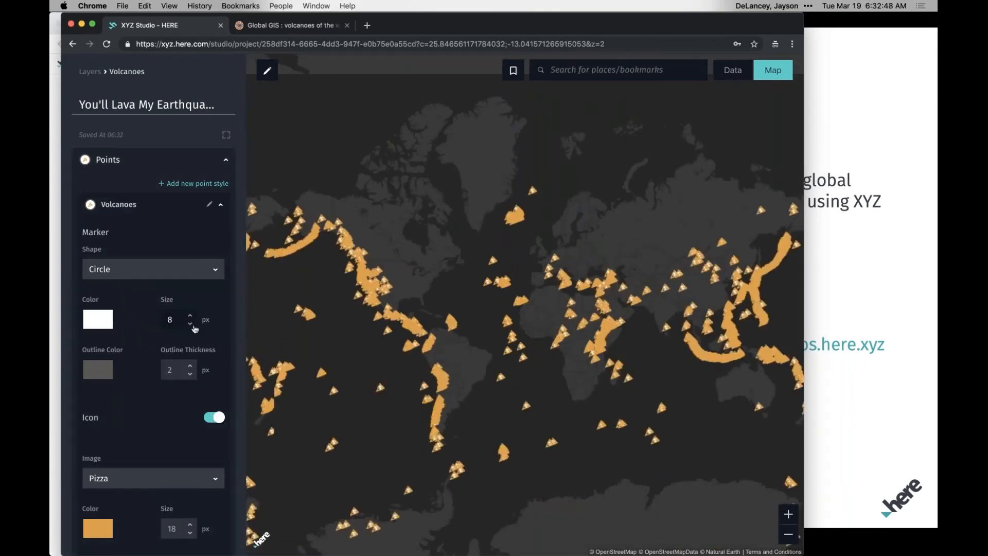
{"action": "scroll", "coordinate": [180, 369], "scroll_direction": "down", "scroll_amount": 3}
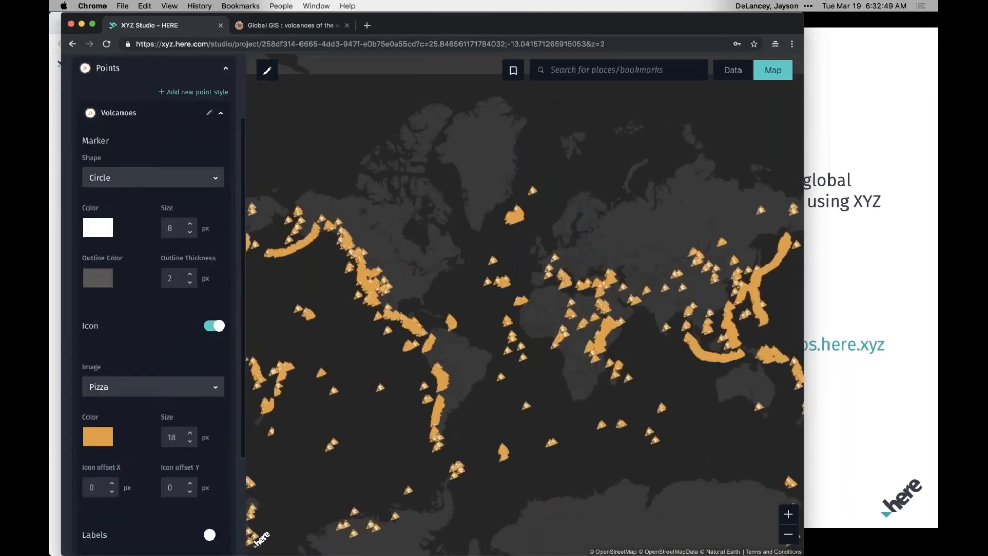
{"action": "left_click", "coordinate": [190, 442]}
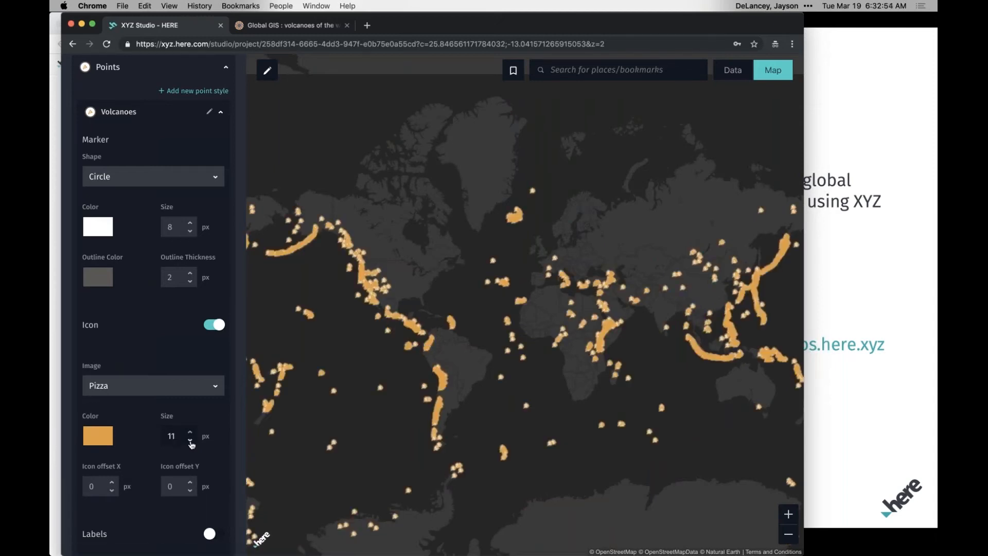
{"action": "left_click", "coordinate": [190, 442]}
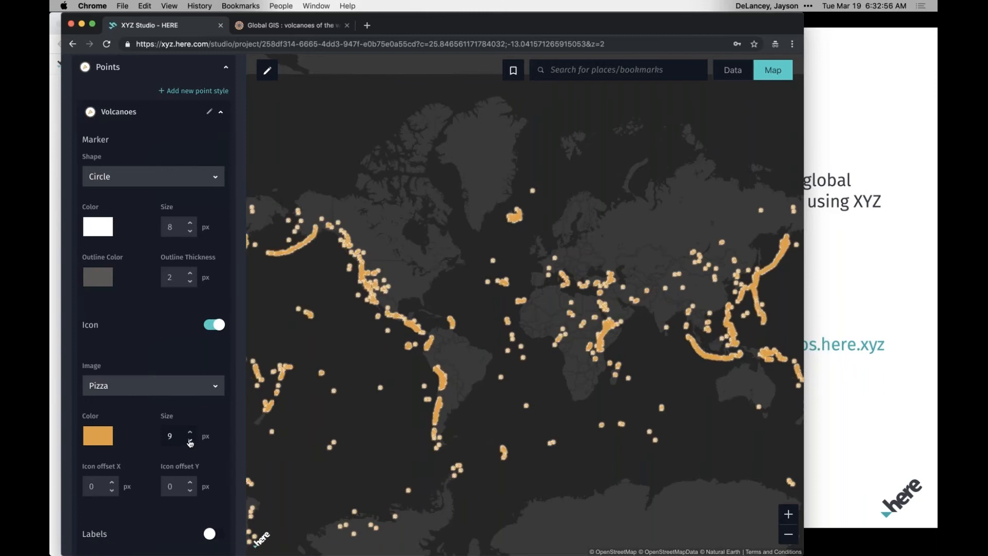
Return to the project's layer list and show the Earthquakes - 7 Days layer together with the volcanoes.
{"action": "scroll", "coordinate": [145, 194], "scroll_direction": "up", "scroll_amount": 3}
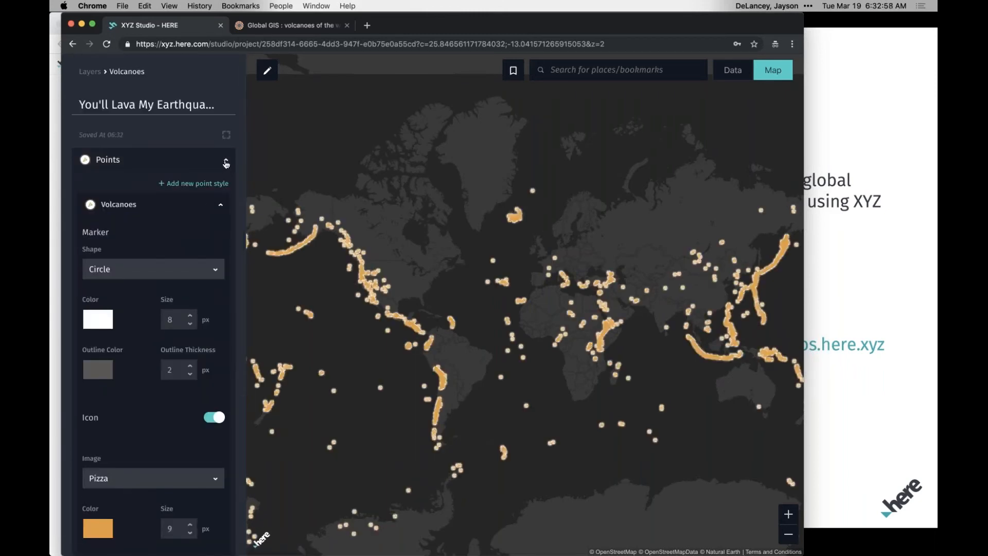
{"action": "left_click", "coordinate": [227, 162]}
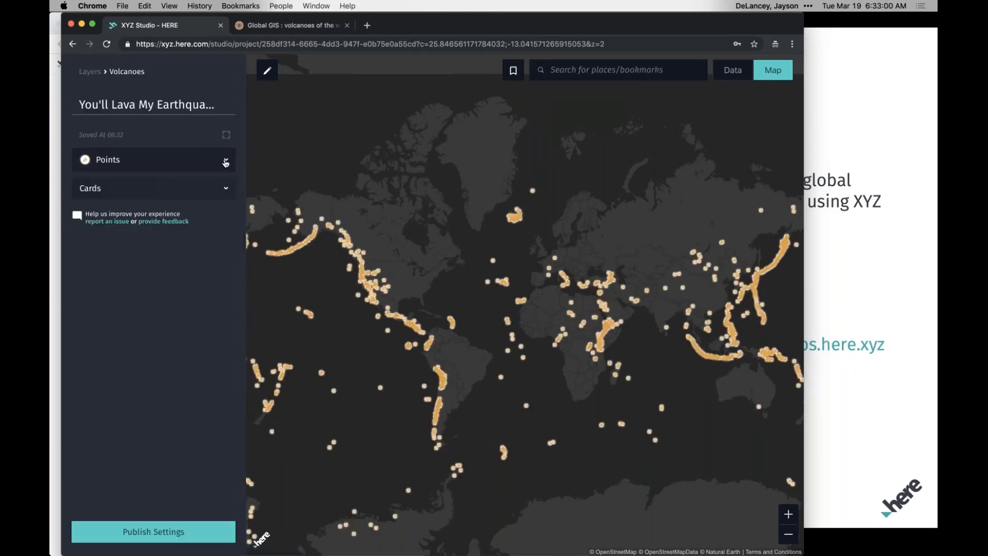
{"action": "left_click", "coordinate": [90, 72]}
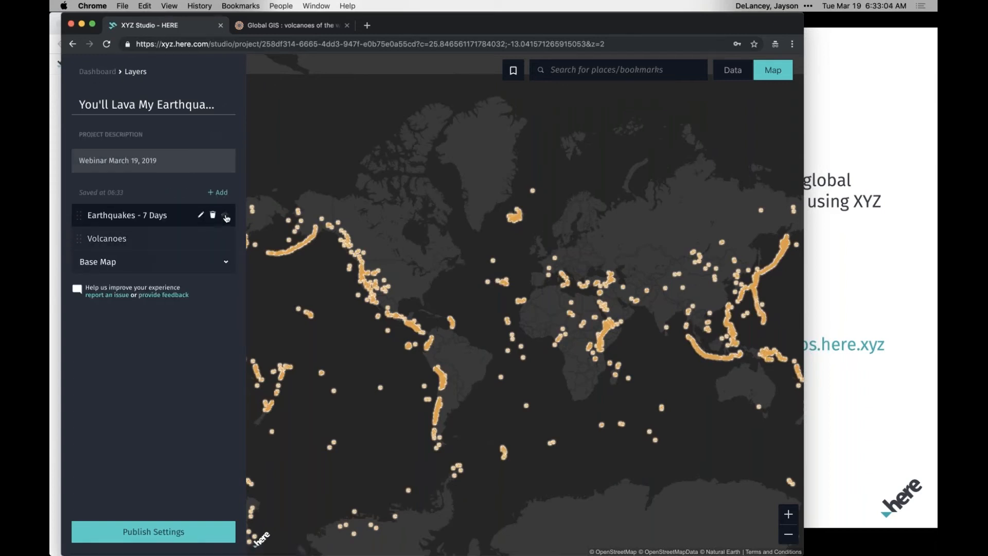
{"action": "left_click", "coordinate": [224, 215]}
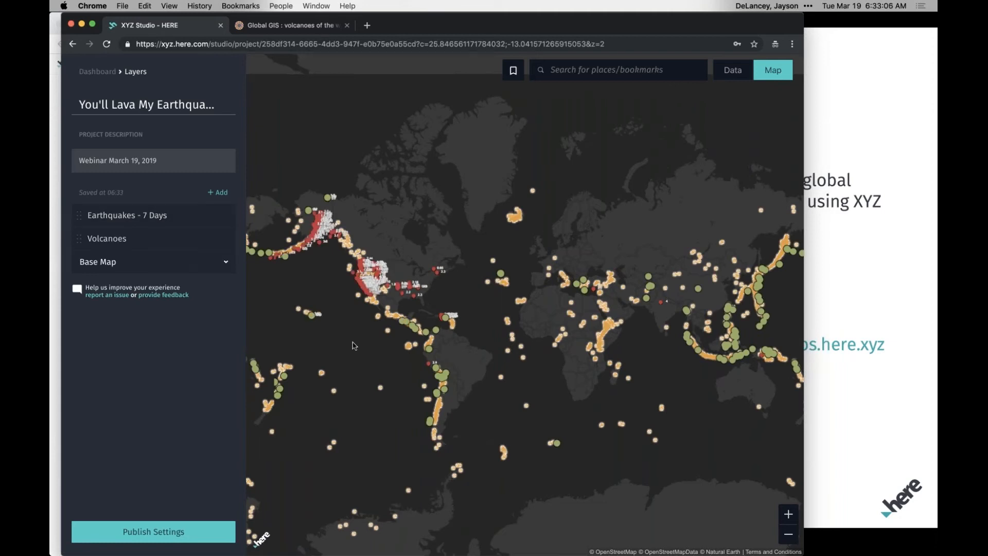
{"action": "left_click_drag", "start_coordinate": [390, 321], "coordinate": [437, 280]}
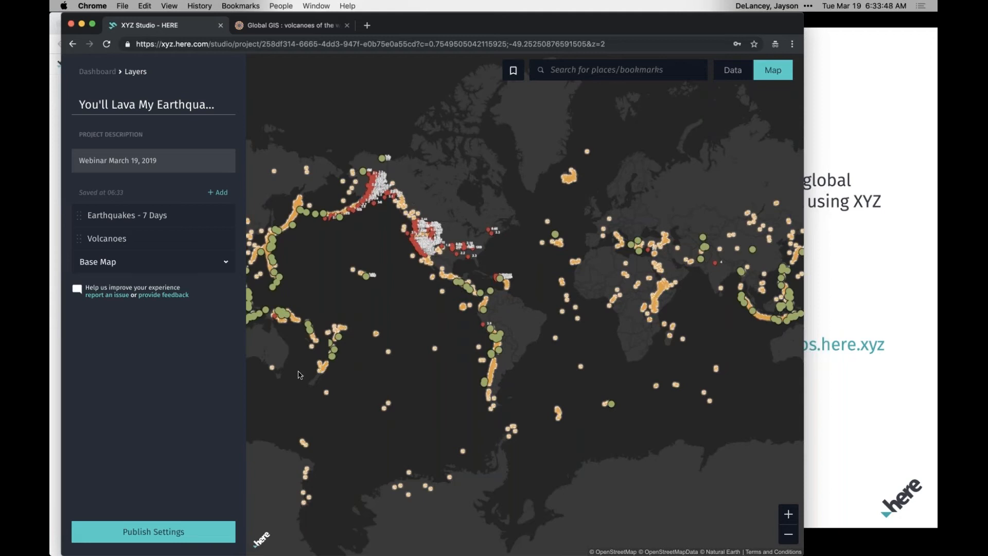
Upload the airports.geojson file from the data folder and add the dataset to the project as a layer.
{"action": "left_click", "coordinate": [218, 193]}
{"action": "left_click", "coordinate": [664, 210]}
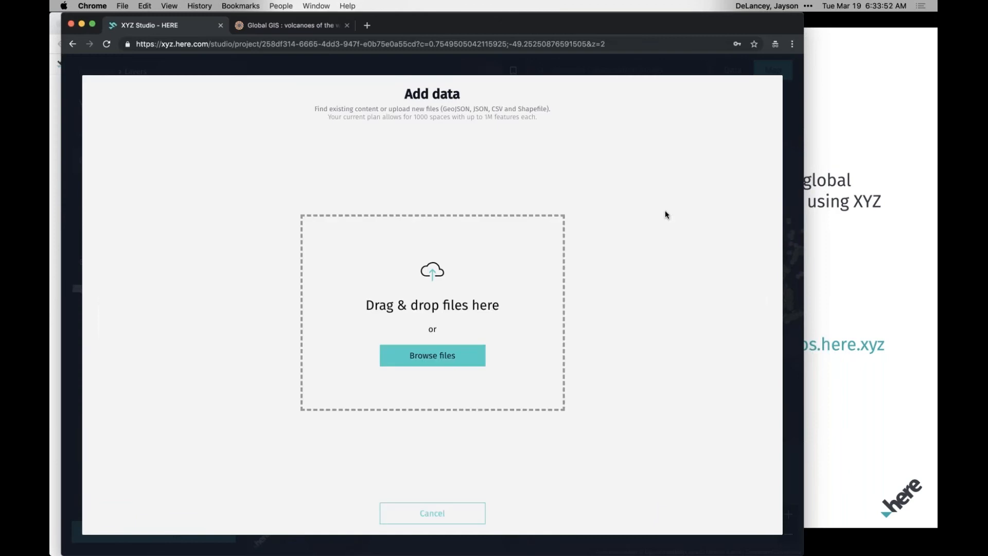
{"action": "left_click", "coordinate": [430, 360]}
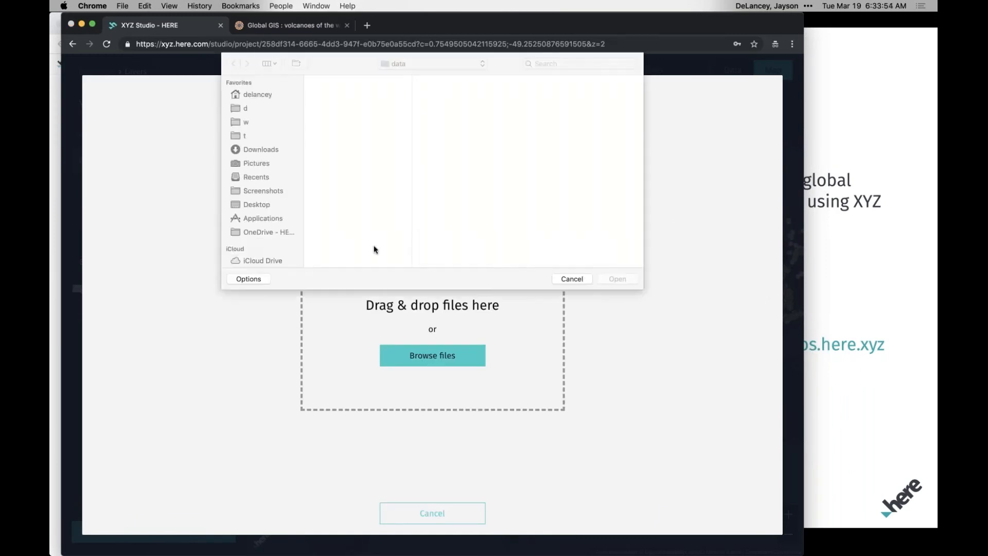
{"action": "double_click", "coordinate": [342, 94]}
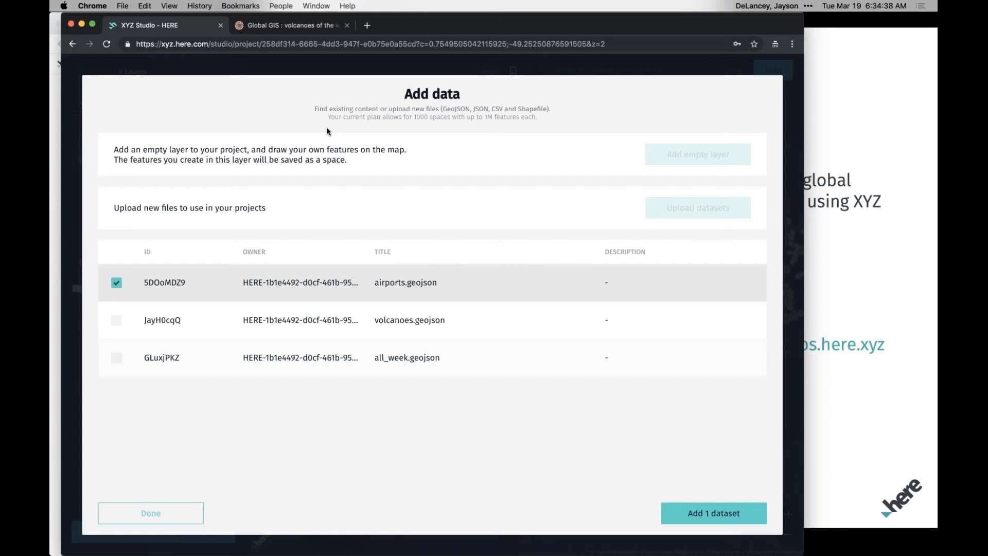
{"action": "left_click", "coordinate": [697, 519]}
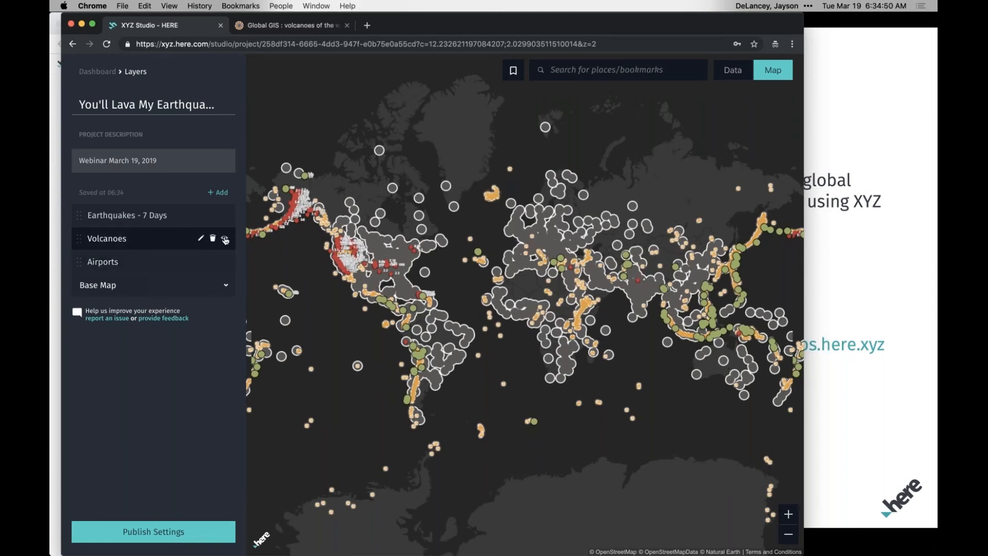
Hide the earthquake and volcano layers and enable an icon with the Airport image on the Airports default point style.
{"action": "left_click", "coordinate": [225, 239]}
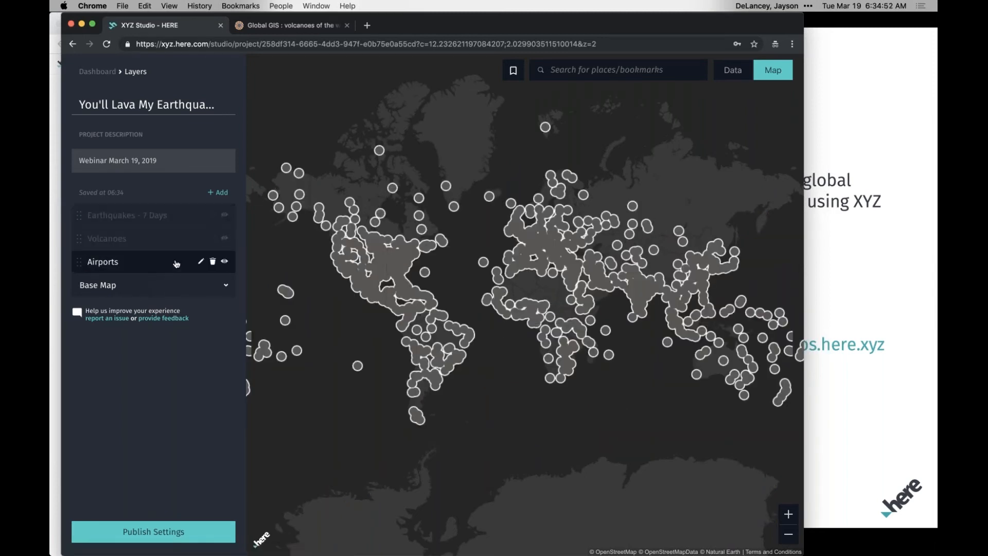
{"action": "left_click", "coordinate": [200, 262]}
{"action": "left_click", "coordinate": [225, 160]}
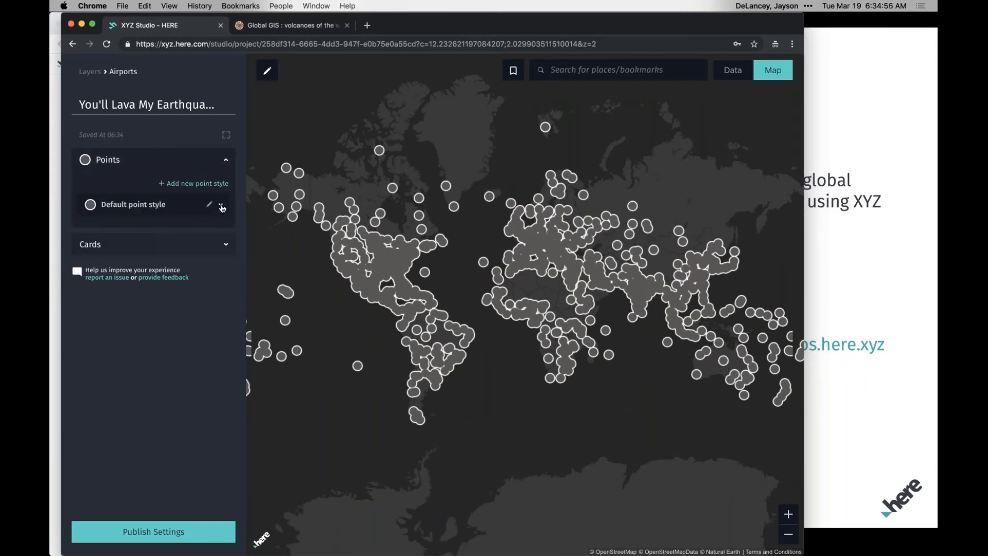
{"action": "left_click", "coordinate": [221, 206]}
{"action": "scroll", "coordinate": [161, 326], "scroll_direction": "down", "scroll_amount": 3}
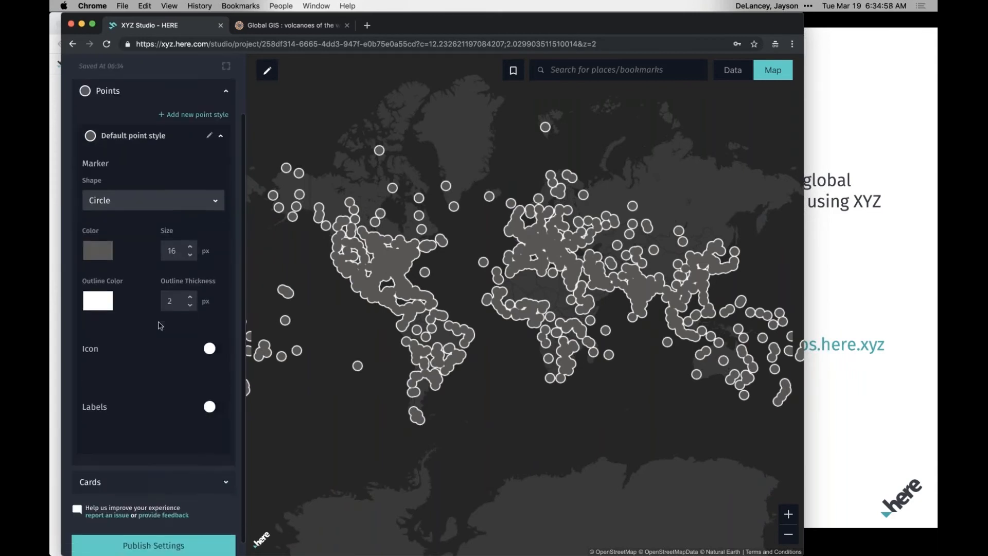
{"action": "left_click", "coordinate": [209, 334]}
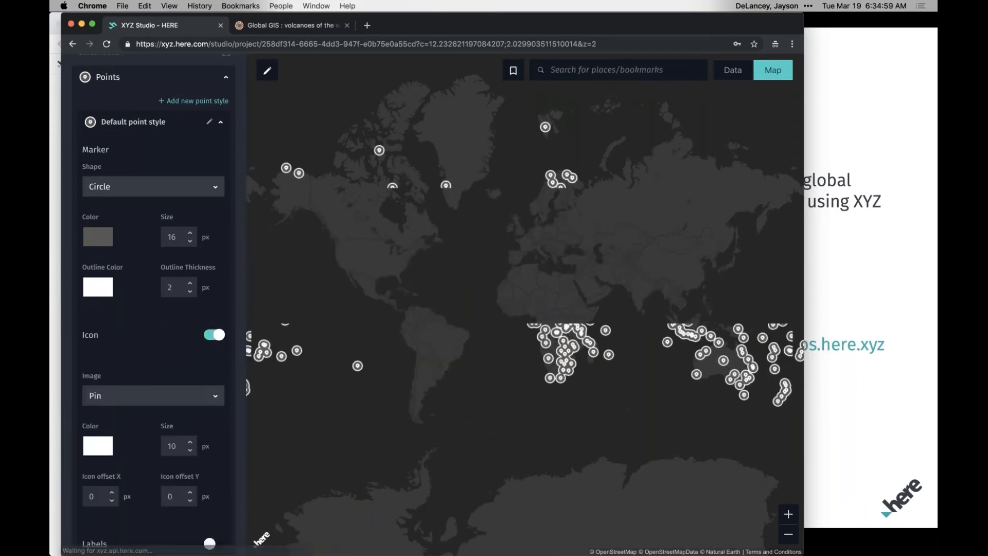
{"action": "left_click", "coordinate": [138, 392]}
{"action": "left_click", "coordinate": [138, 404]}
{"action": "scroll", "coordinate": [194, 409], "scroll_direction": "down", "scroll_amount": 2}
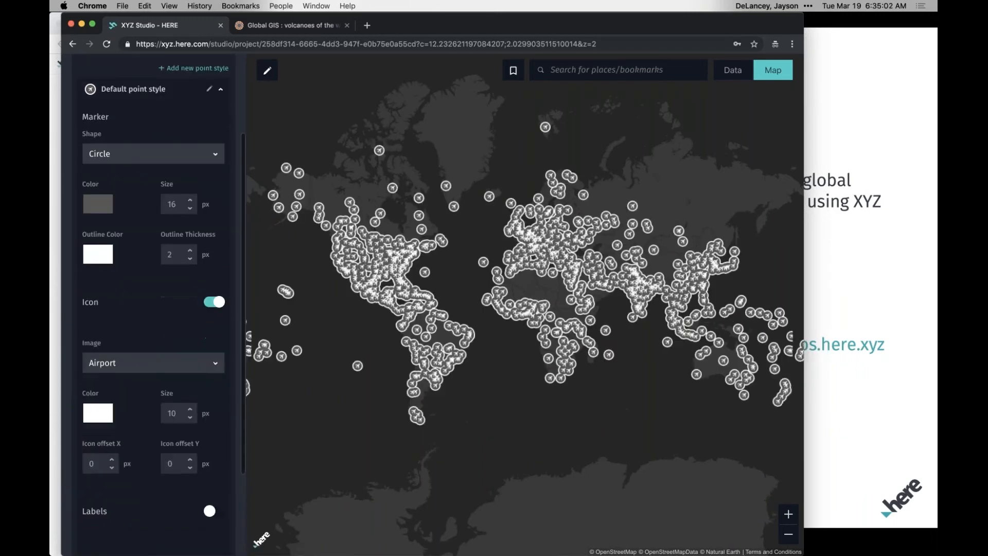
Reduce the airport icon's size to 1 px and check the points over the western United States.
{"action": "left_click", "coordinate": [191, 409]}
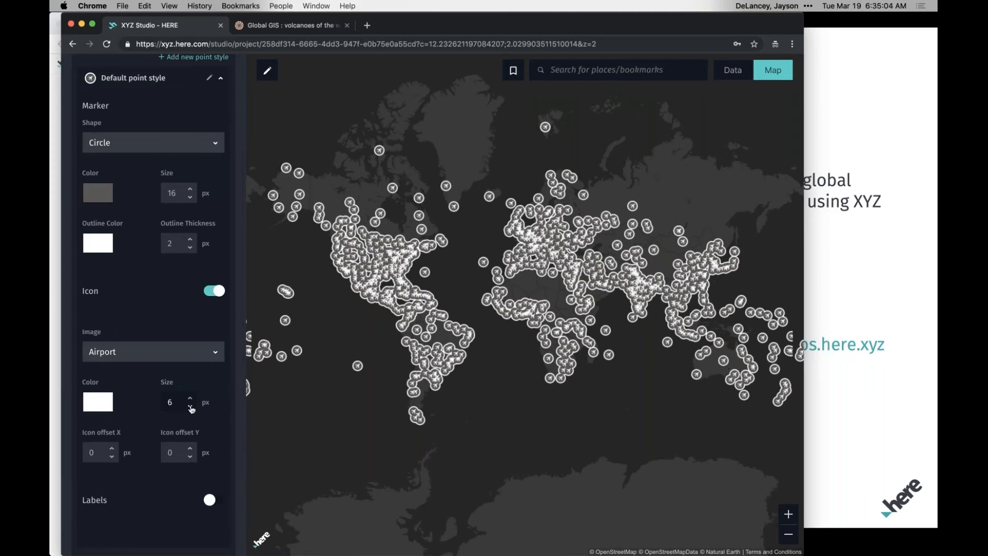
{"action": "double_click", "coordinate": [191, 408]}
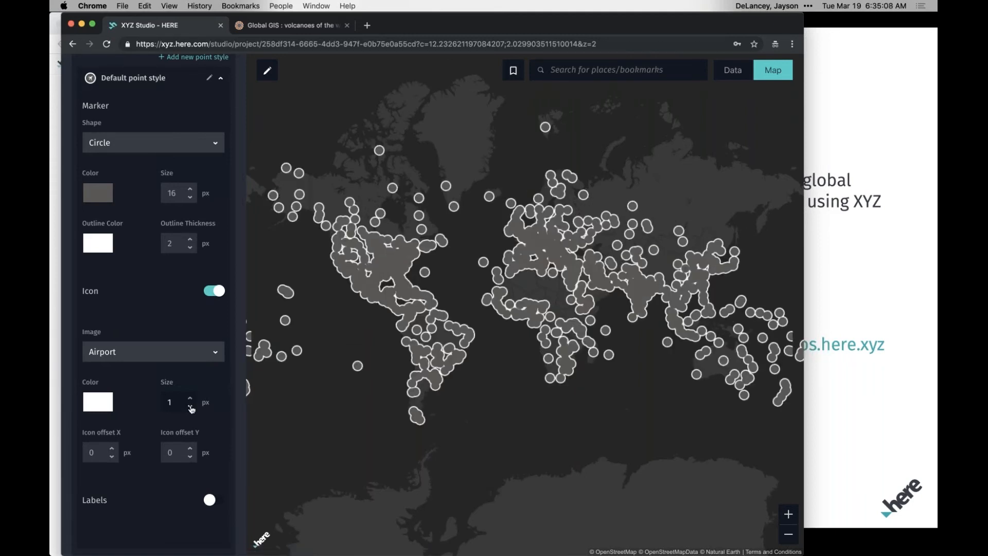
{"action": "scroll", "coordinate": [326, 269], "scroll_direction": "up", "scroll_amount": 5}
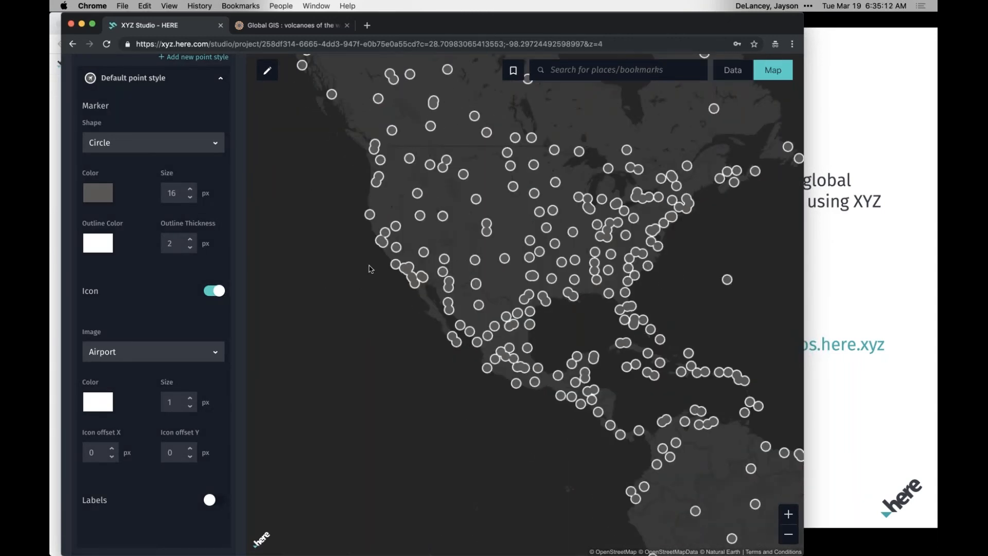
{"action": "scroll", "coordinate": [371, 262], "scroll_direction": "up", "scroll_amount": 2}
{"action": "scroll", "coordinate": [426, 302], "scroll_direction": "up", "scroll_amount": 2}
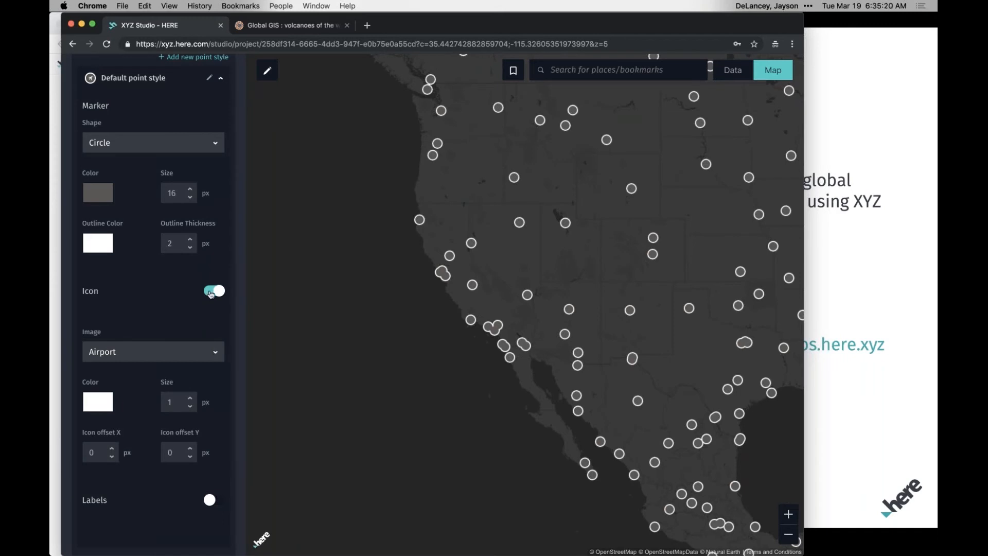
Switch the airport style's icon off and on again, keeping the Airport image selected.
{"action": "left_click", "coordinate": [210, 292]}
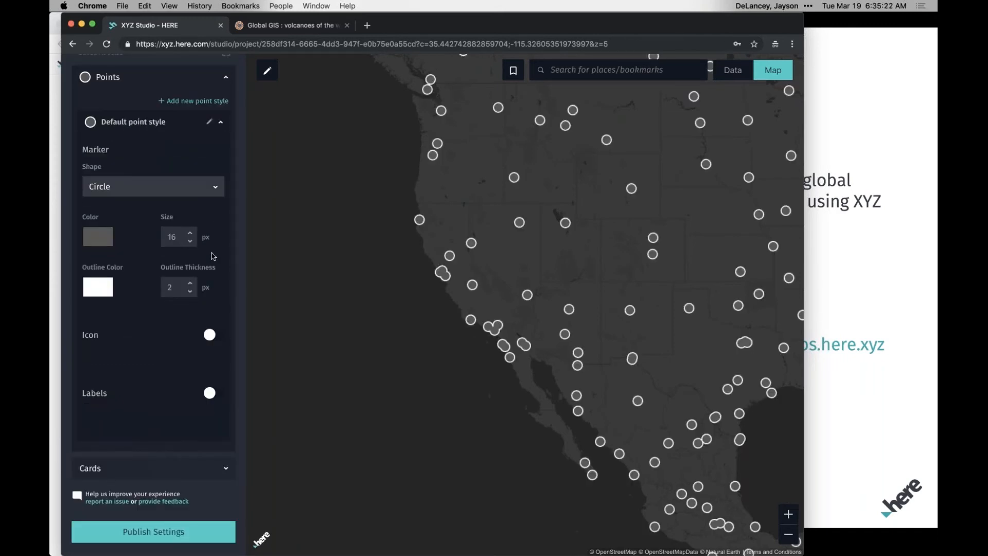
{"action": "left_click", "coordinate": [209, 335]}
{"action": "left_click", "coordinate": [213, 353]}
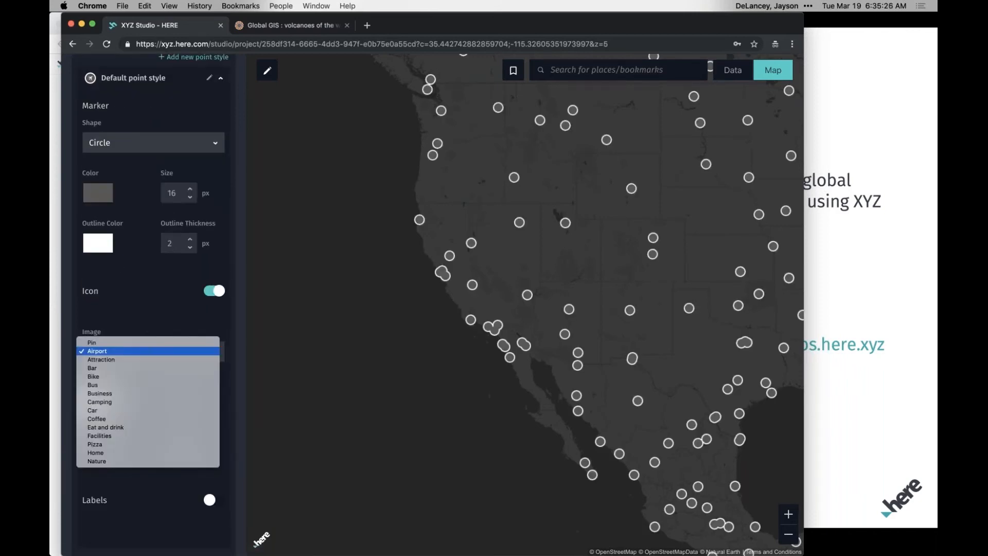
{"action": "left_click", "coordinate": [177, 351]}
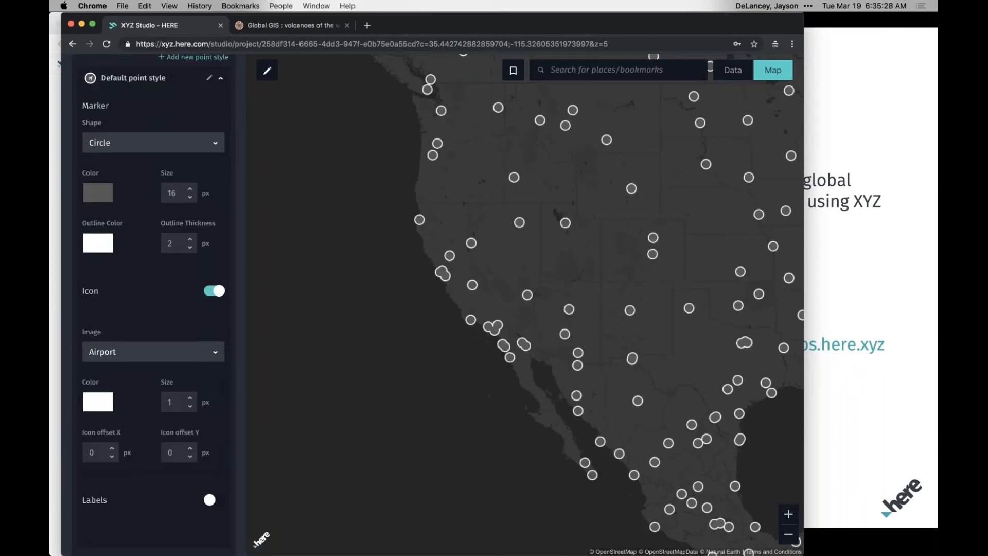
Try name labels on the airports, and turn off both the labels and the icon.
{"action": "scroll", "coordinate": [140, 477], "scroll_direction": "down", "scroll_amount": 3}
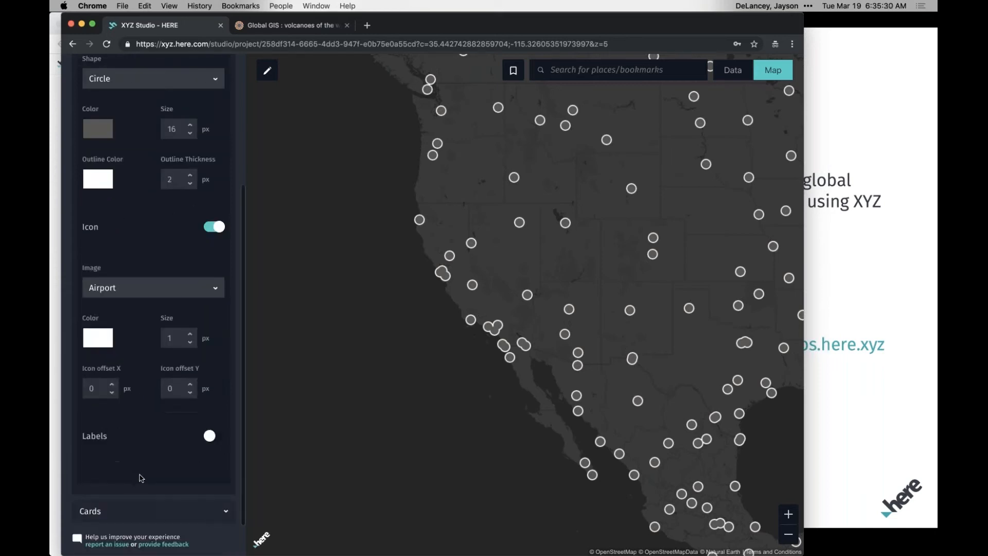
{"action": "left_click", "coordinate": [214, 437]}
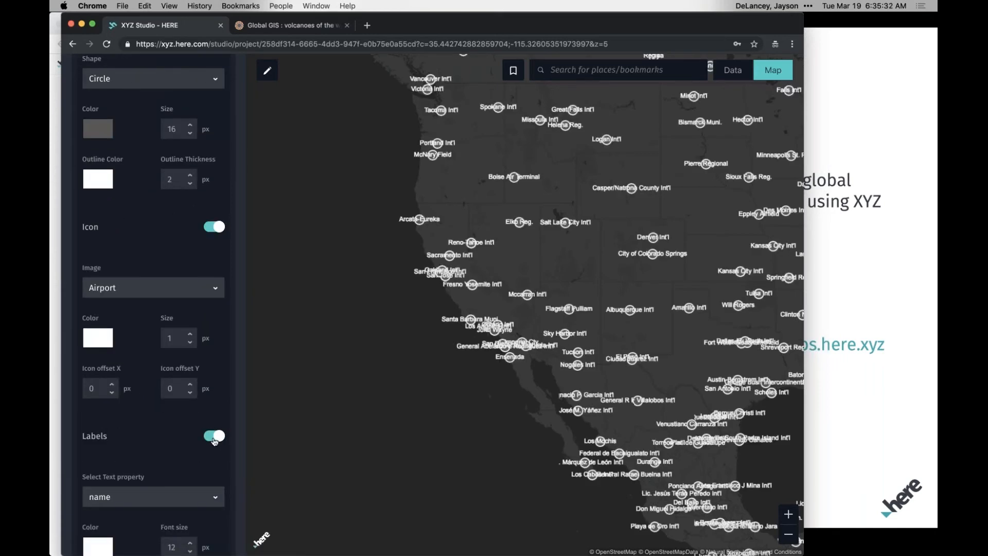
{"action": "left_click", "coordinate": [214, 436]}
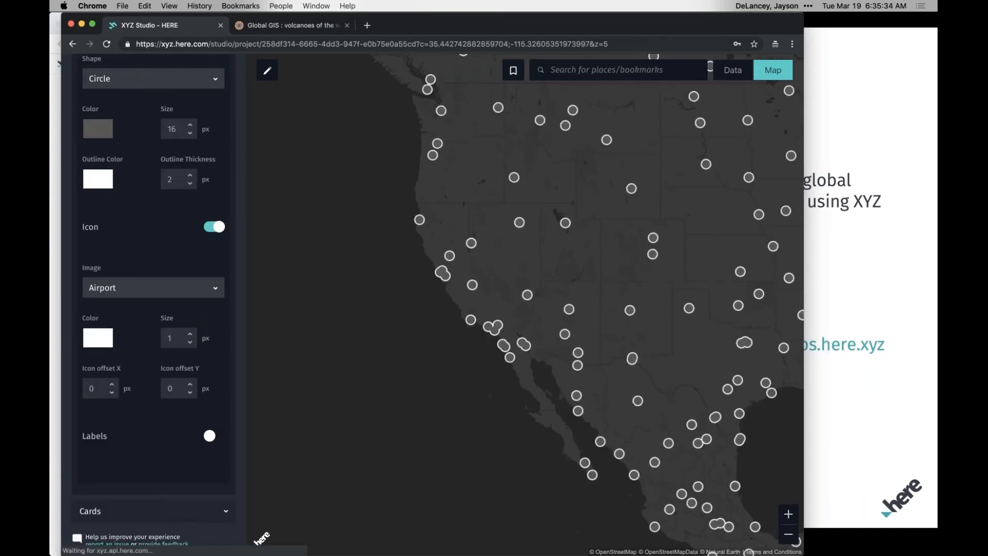
{"action": "scroll", "coordinate": [216, 273], "scroll_direction": "up", "scroll_amount": 1}
{"action": "left_click", "coordinate": [215, 272]}
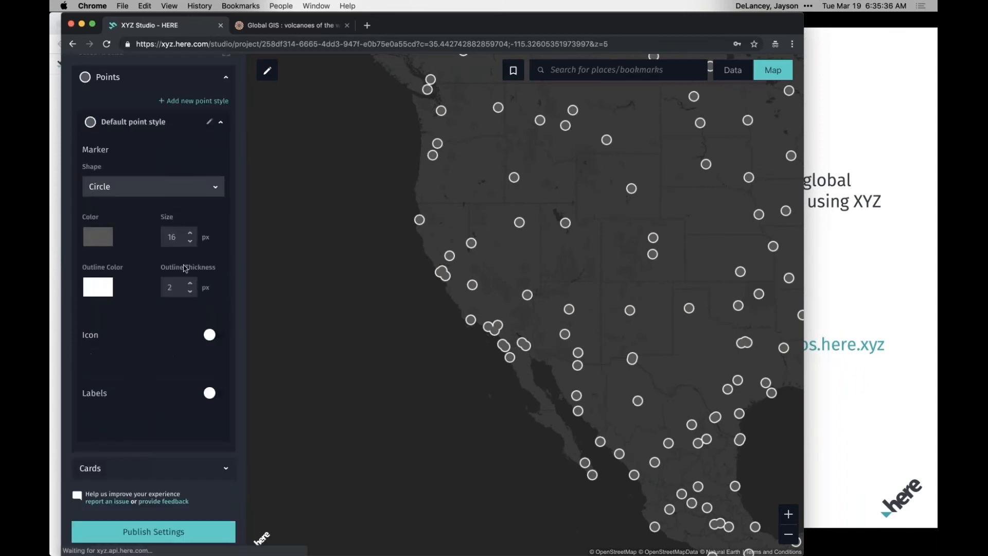
{"action": "scroll", "coordinate": [185, 268], "scroll_direction": "up", "scroll_amount": 2}
{"action": "left_click", "coordinate": [227, 161]}
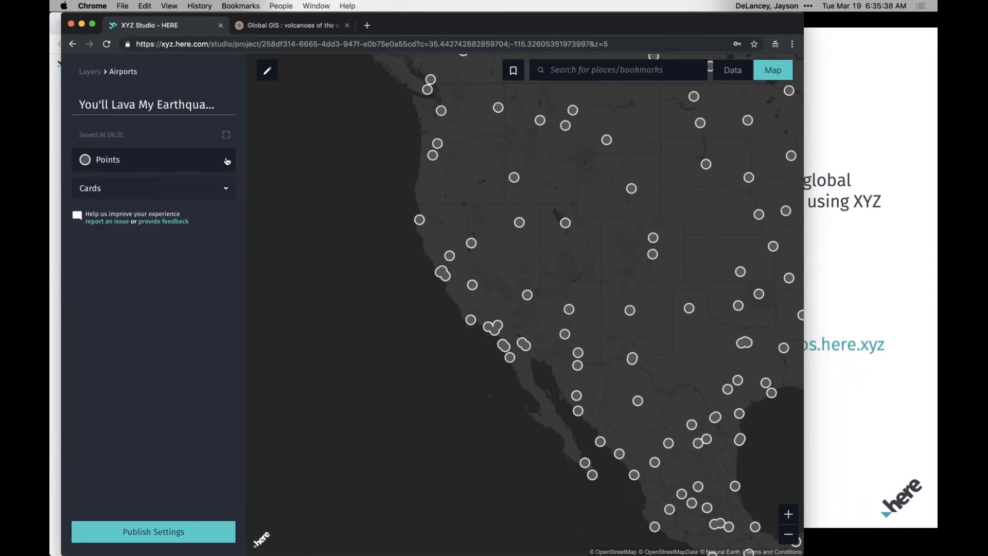
Delete the Airports layer from the project and show the Earthquakes - 7 Days and Volcanoes layers again.
{"action": "left_click", "coordinate": [97, 75]}
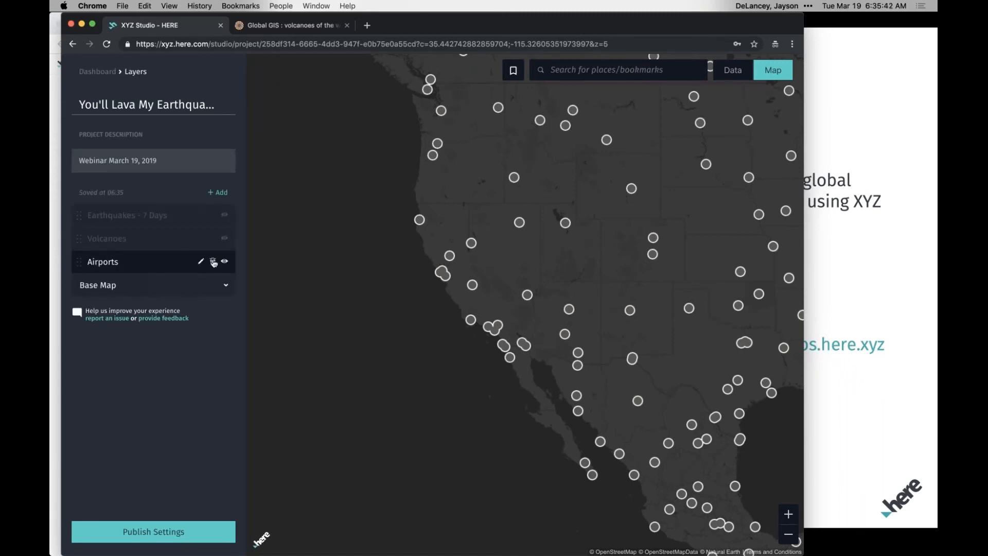
{"action": "left_click", "coordinate": [214, 262]}
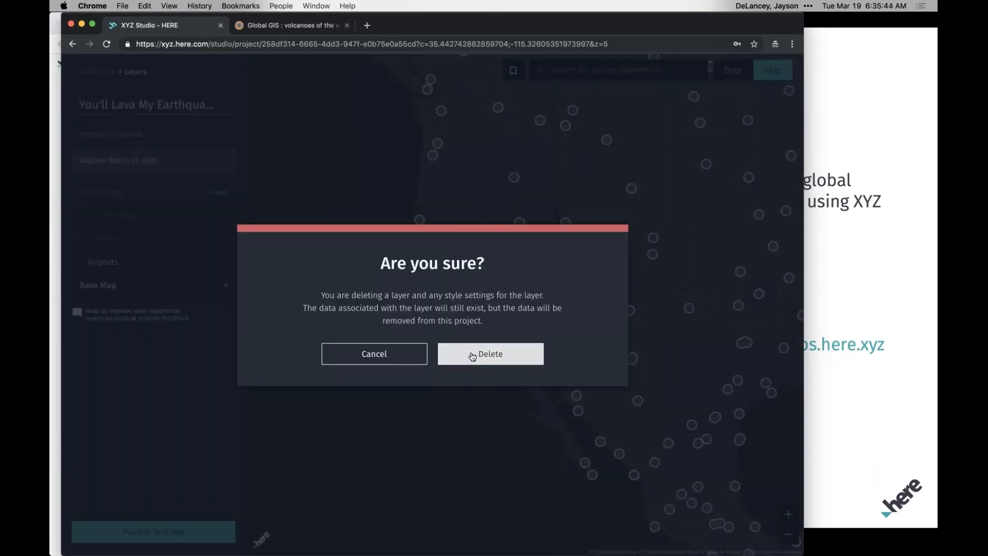
{"action": "left_click", "coordinate": [440, 353]}
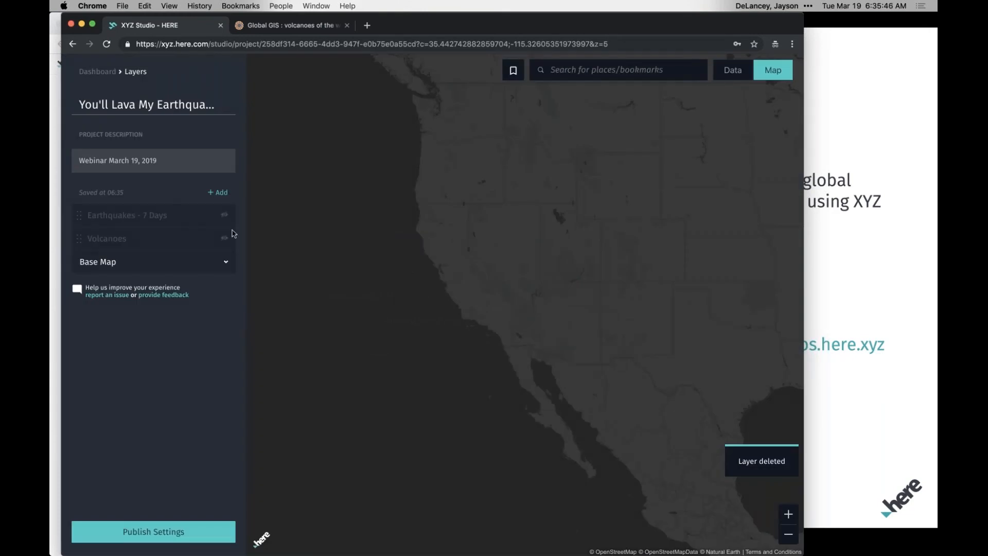
{"action": "left_click", "coordinate": [224, 215]}
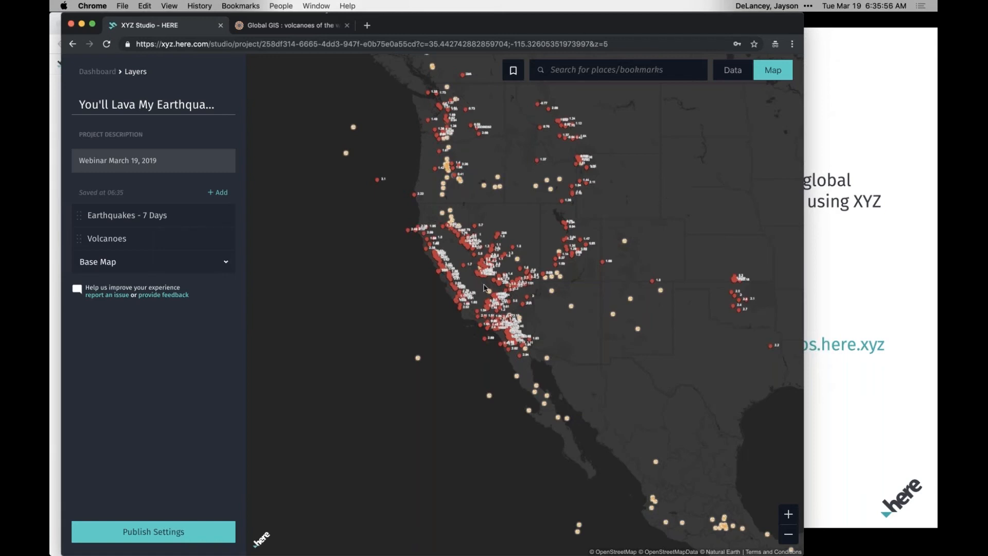
Go to the Bay Area bookmark and look over the earthquakes around and south of San Francisco Bay.
{"action": "left_click", "coordinate": [572, 72]}
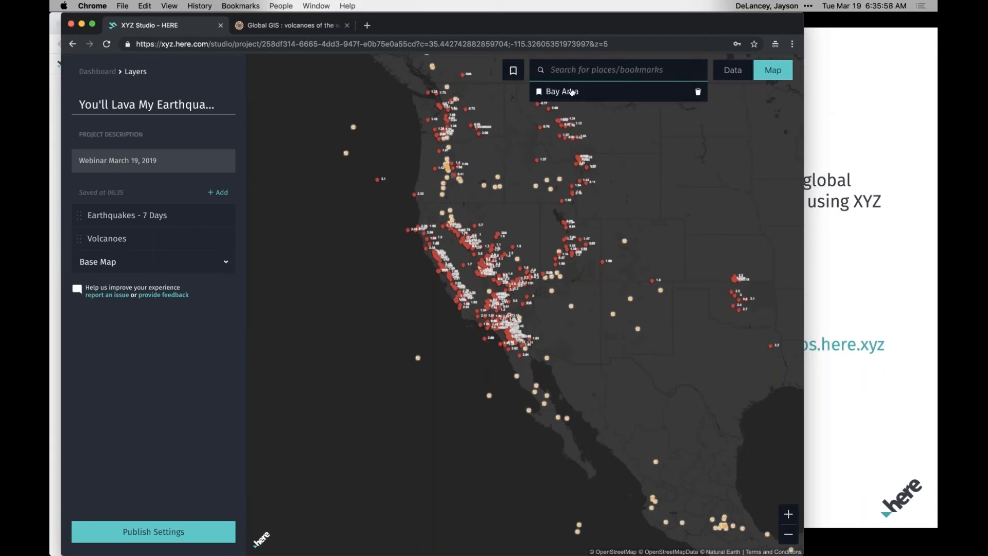
{"action": "left_click", "coordinate": [561, 92]}
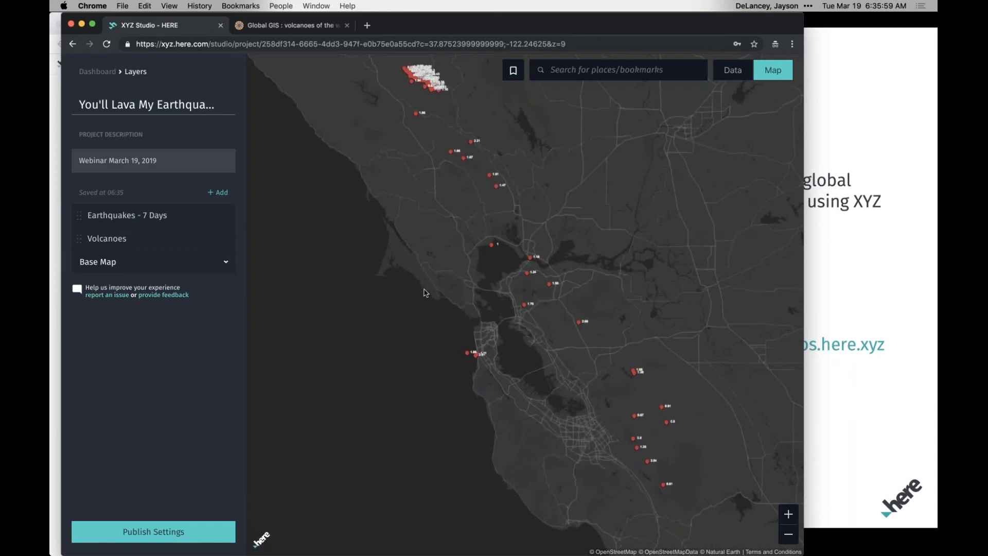
{"action": "left_click_drag", "start_coordinate": [426, 293], "coordinate": [374, 200]}
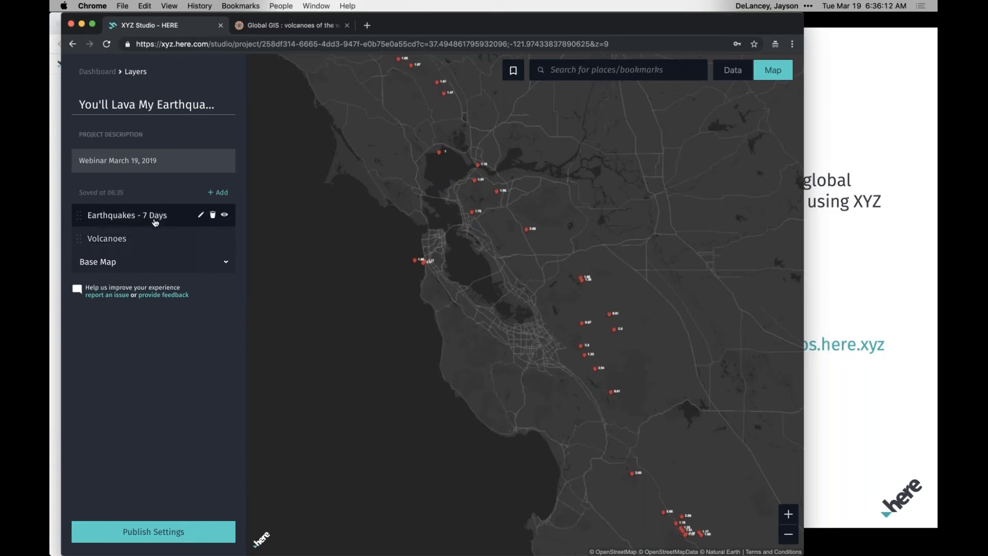
Add an empty layer to the project with a new space named Draw.
{"action": "left_click", "coordinate": [219, 192]}
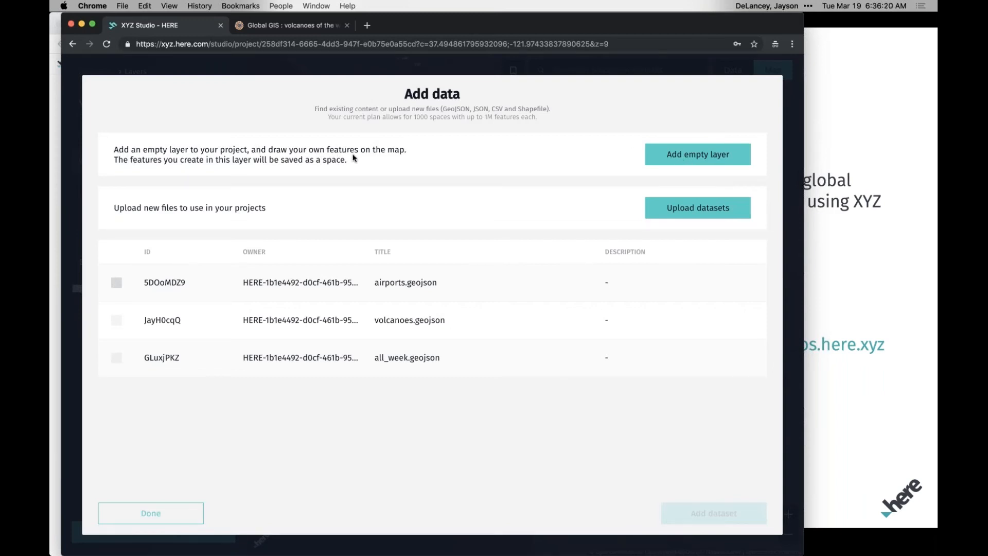
{"action": "left_click", "coordinate": [680, 157]}
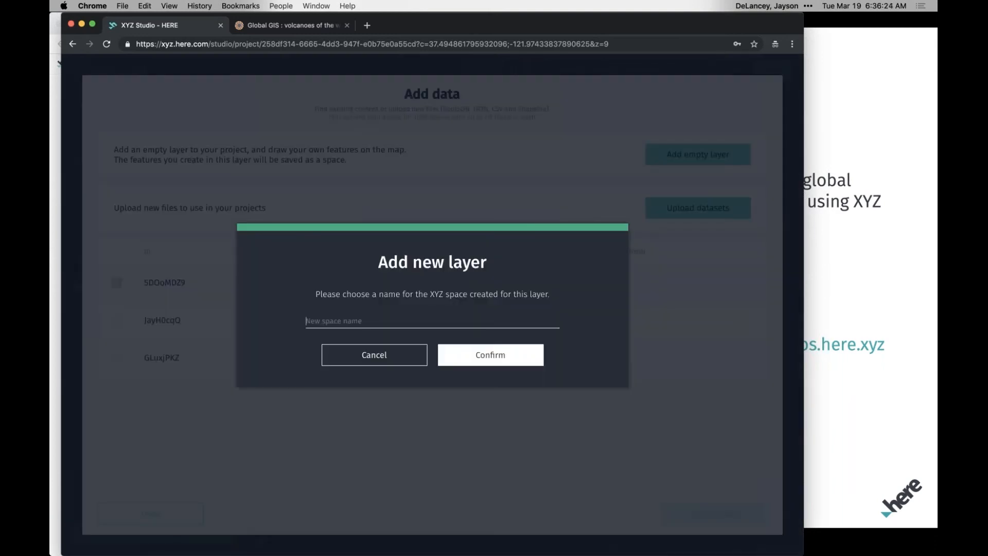
{"action": "type", "text": "Draw"}
{"action": "left_click", "coordinate": [490, 355]}
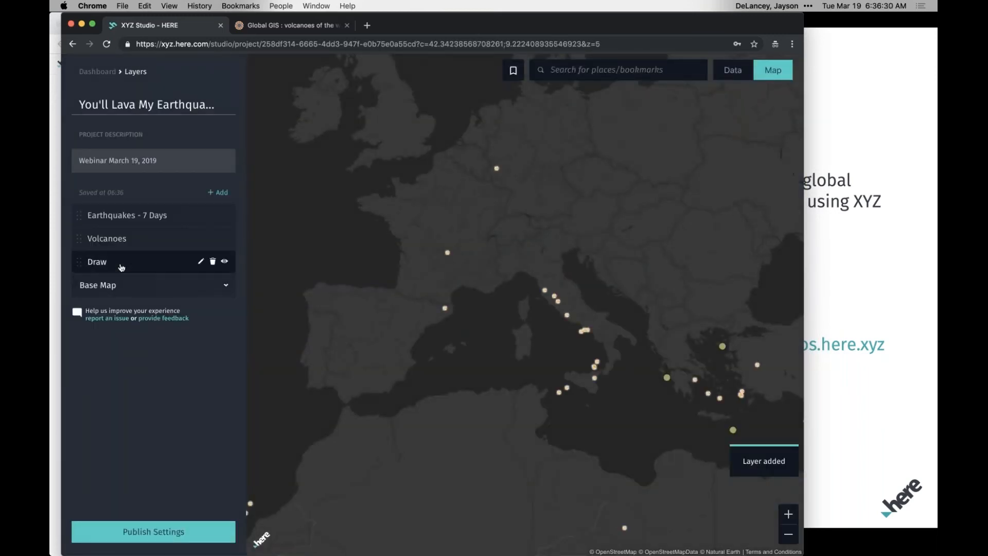
Open the Draw layer in edit mode over the Mediterranean, keeping Draw as the layer that receives new features.
{"action": "left_click", "coordinate": [120, 267]}
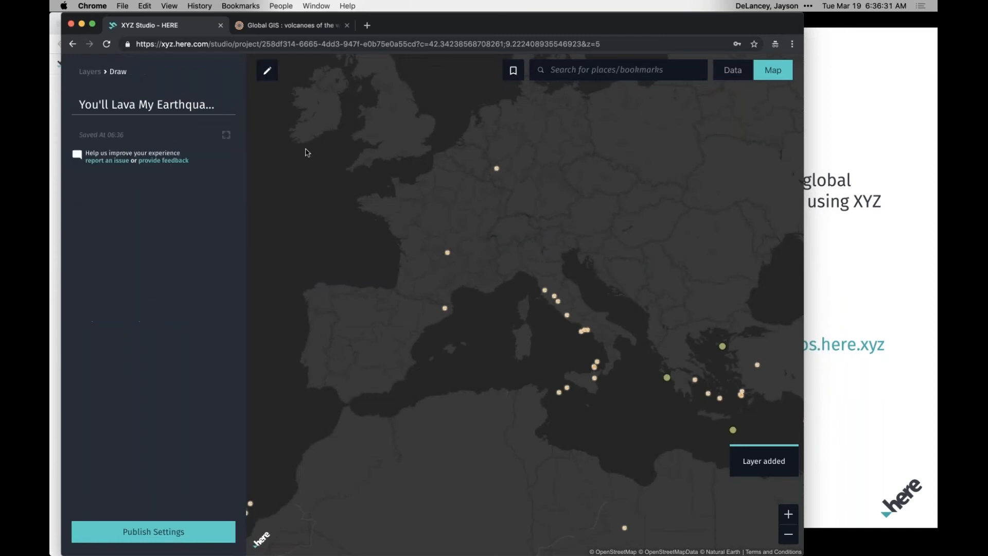
{"action": "left_click", "coordinate": [273, 78]}
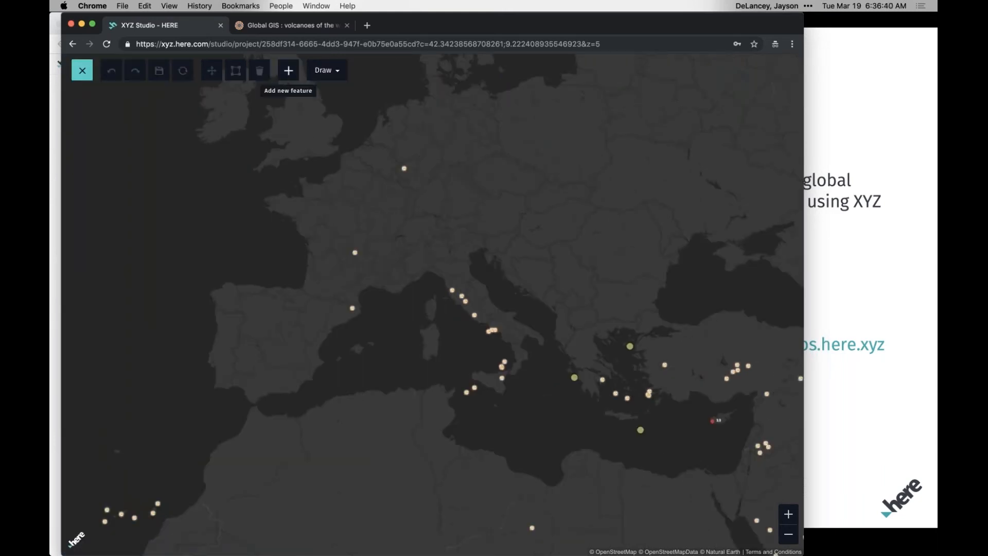
{"action": "left_click_drag", "start_coordinate": [517, 382], "coordinate": [404, 311]}
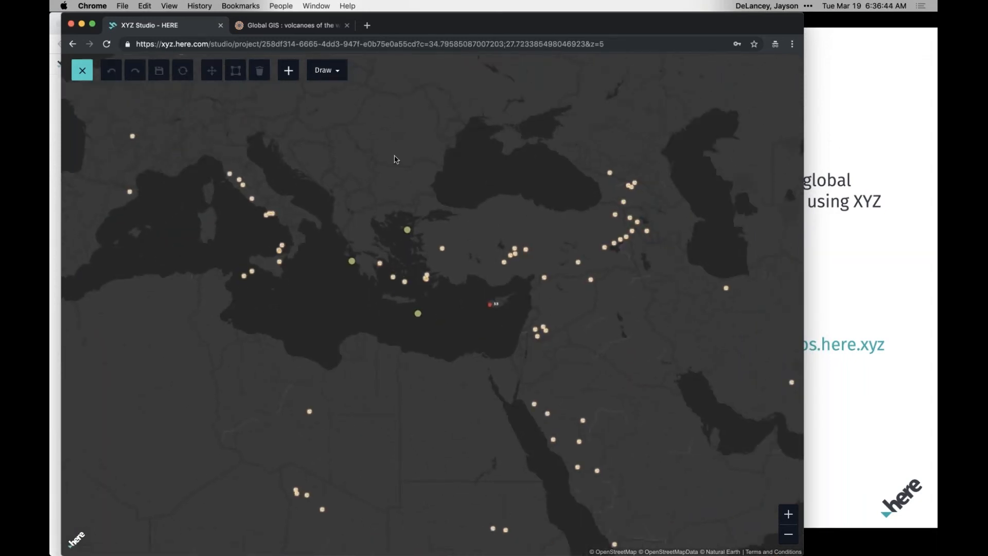
{"action": "left_click_drag", "start_coordinate": [365, 180], "coordinate": [448, 154]}
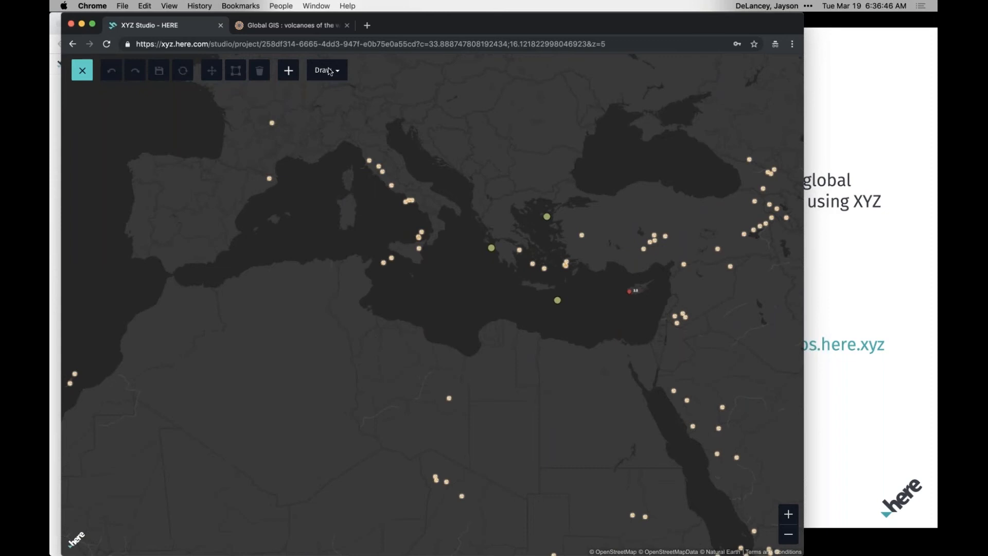
{"action": "left_click", "coordinate": [341, 74]}
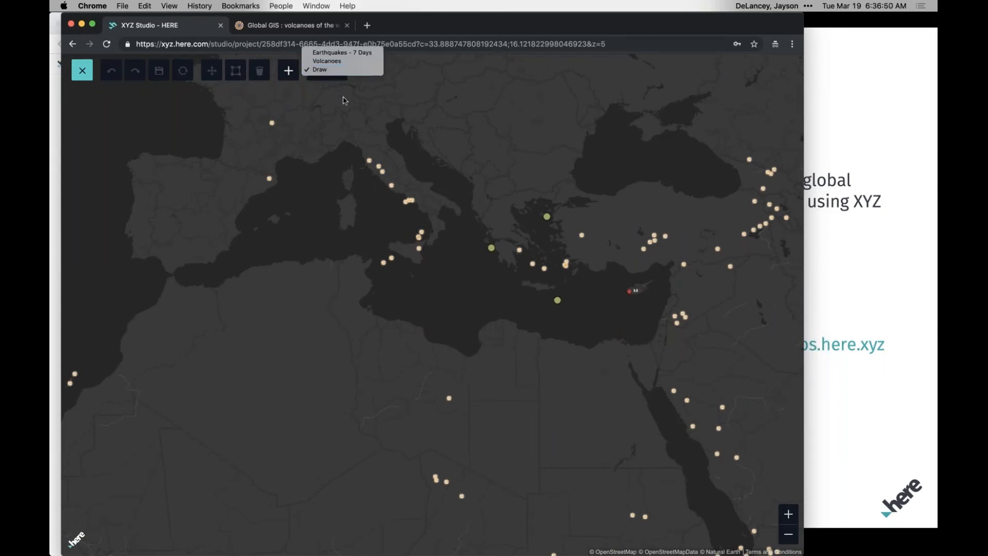
{"action": "left_click", "coordinate": [342, 98]}
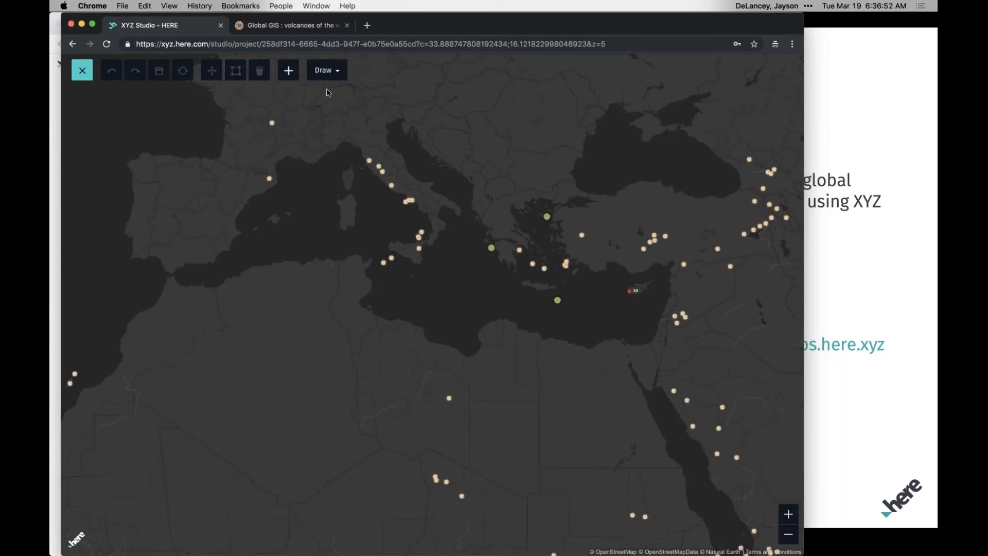
Try adding a point feature in the Balkans on the Draw layer.
{"action": "left_click", "coordinate": [289, 71]}
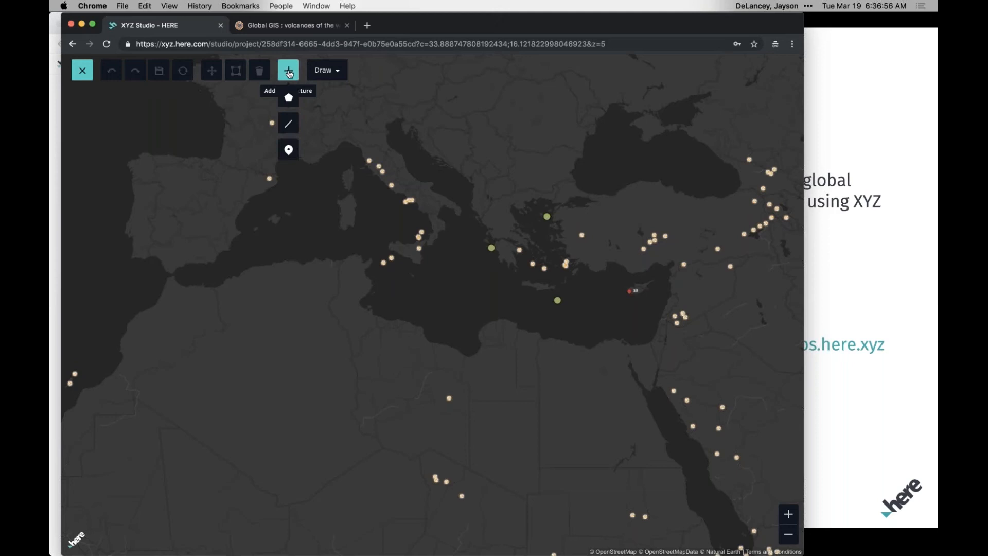
{"action": "left_click", "coordinate": [297, 157]}
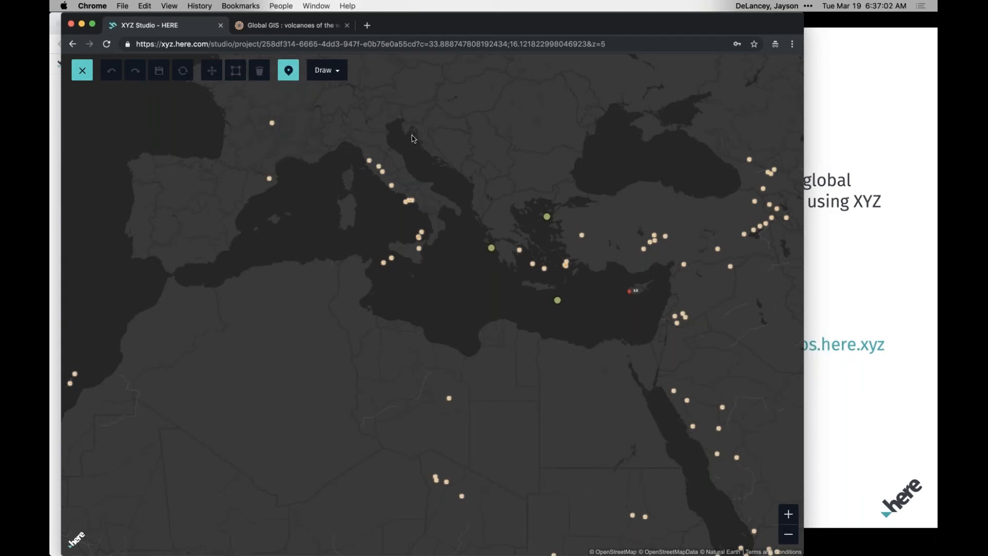
{"action": "left_click", "coordinate": [491, 144]}
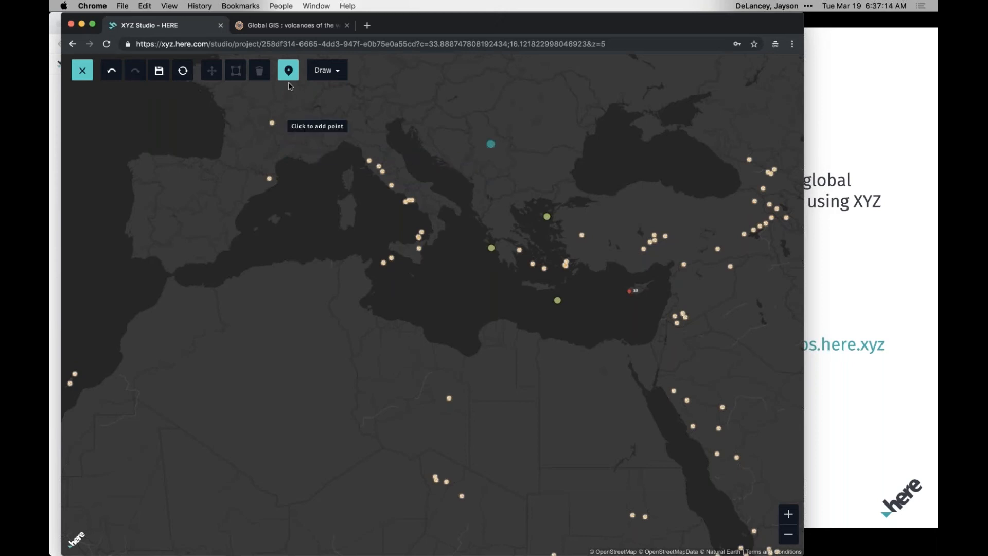
Try drawing a straight line feature from the Balkan point south to the Libyan coast.
{"action": "mouse_move", "coordinate": [288, 72]}
{"action": "left_click", "coordinate": [291, 128]}
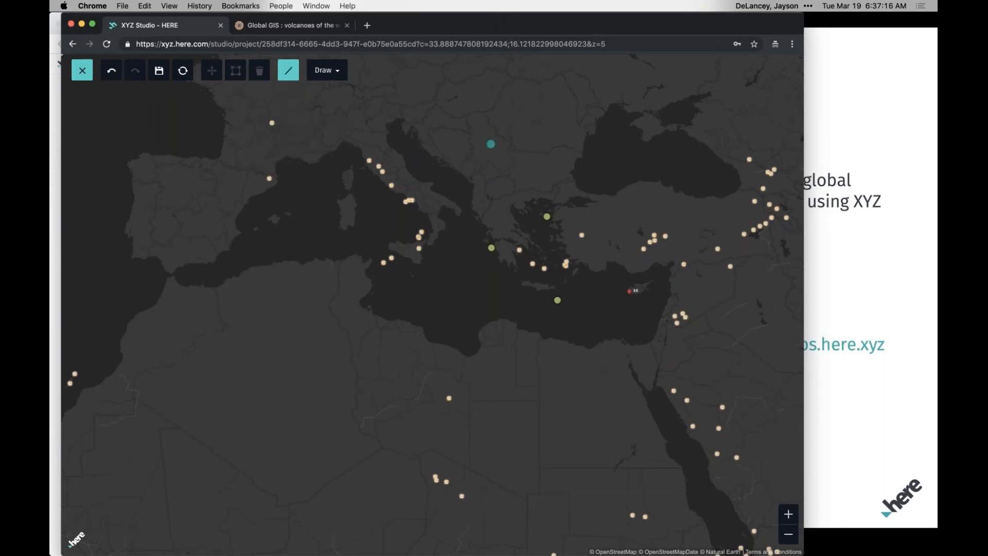
{"action": "left_click", "coordinate": [202, 275]}
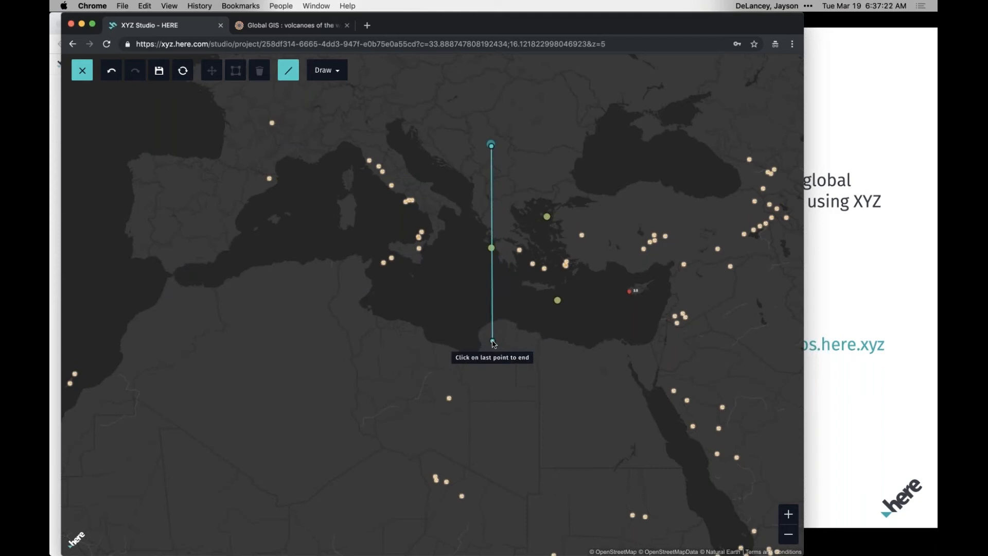
{"action": "left_click", "coordinate": [492, 341]}
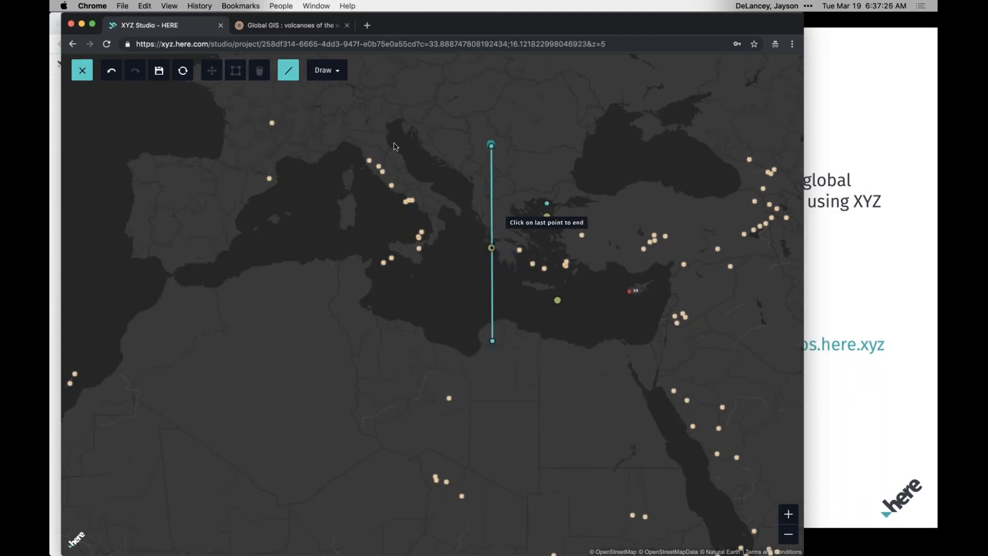
Try a large four-cornered polygon across the Mediterranean region, and reset all unsaved drawings on the layer.
{"action": "left_click", "coordinate": [288, 74]}
{"action": "left_click", "coordinate": [288, 127]}
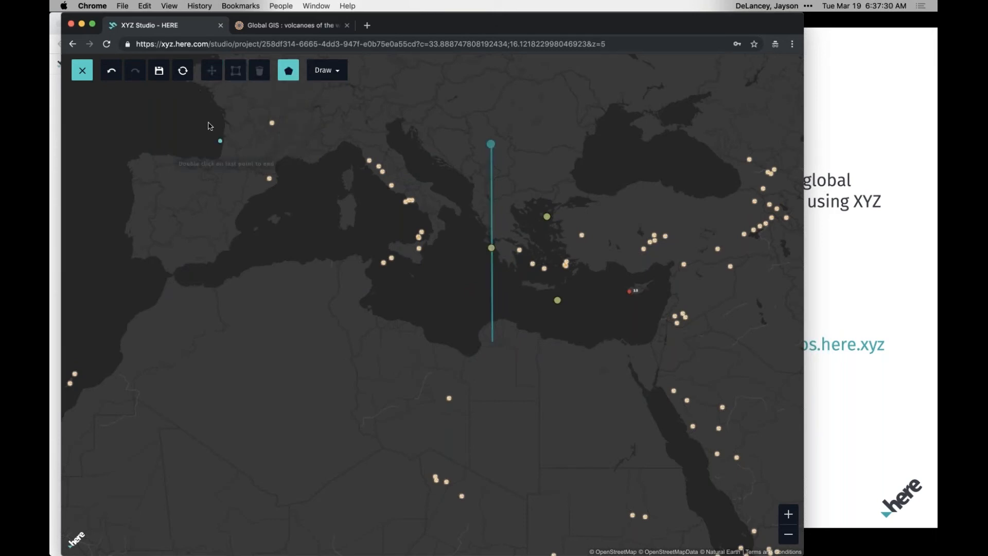
{"action": "left_click", "coordinate": [191, 110]}
{"action": "left_click", "coordinate": [194, 345]}
{"action": "left_click", "coordinate": [614, 361]}
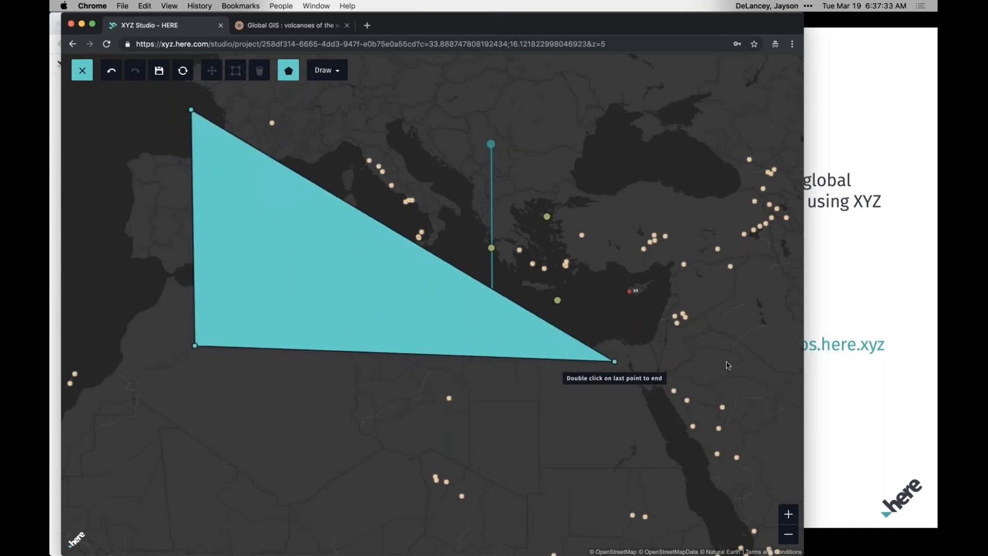
{"action": "left_click", "coordinate": [755, 377]}
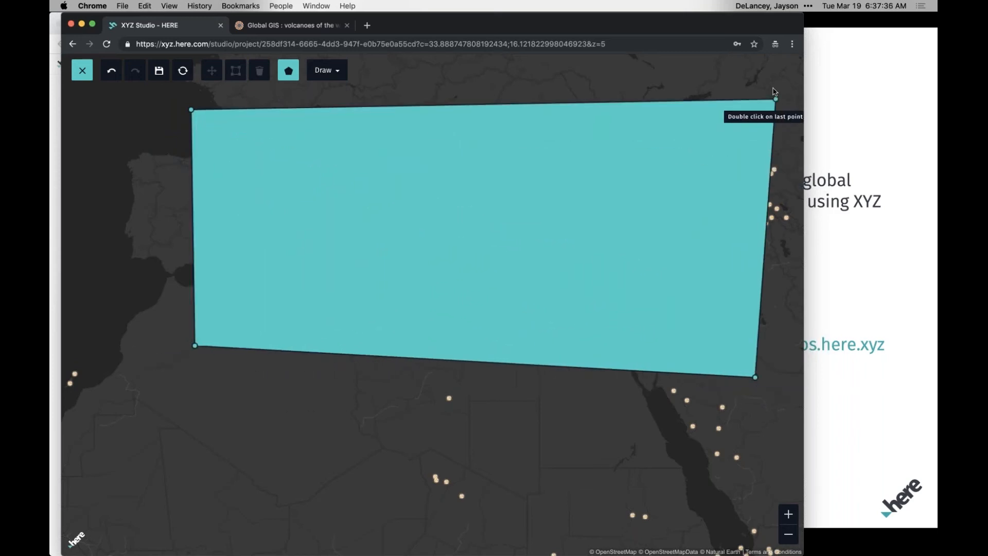
{"action": "double_click", "coordinate": [774, 88]}
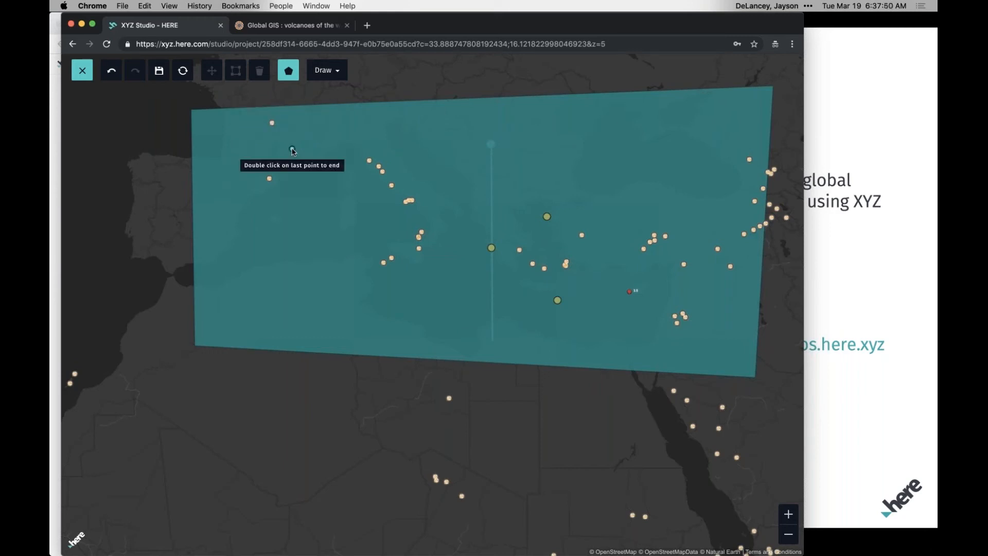
{"action": "left_click", "coordinate": [182, 72]}
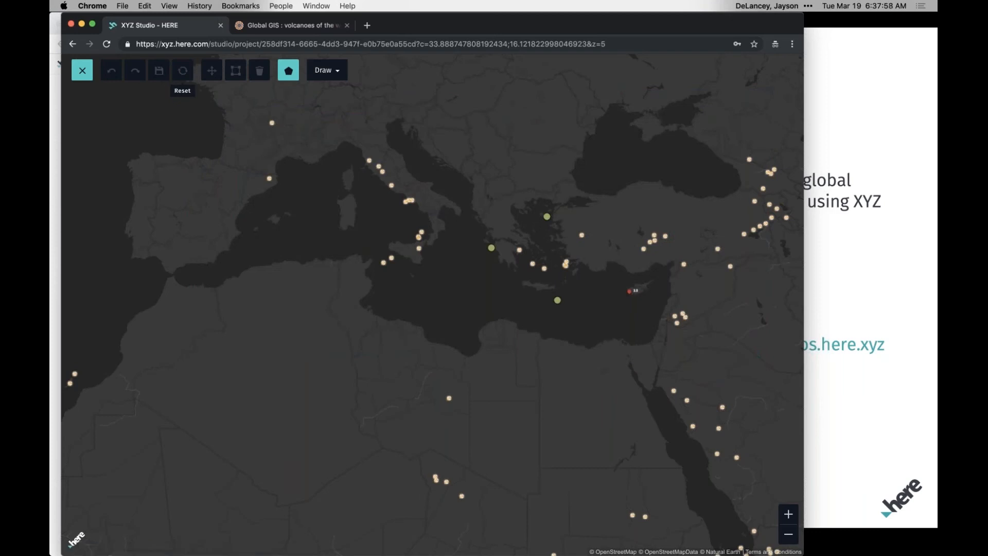
Add a point feature in central Spain on the Draw layer.
{"action": "left_click", "coordinate": [288, 123]}
{"action": "left_click", "coordinate": [291, 75]}
{"action": "left_click", "coordinate": [294, 149]}
{"action": "left_click", "coordinate": [171, 209]}
Draw a line feature from the point in Spain to the western end of Sicily, and save the drawn features.
{"action": "left_click", "coordinate": [279, 75]}
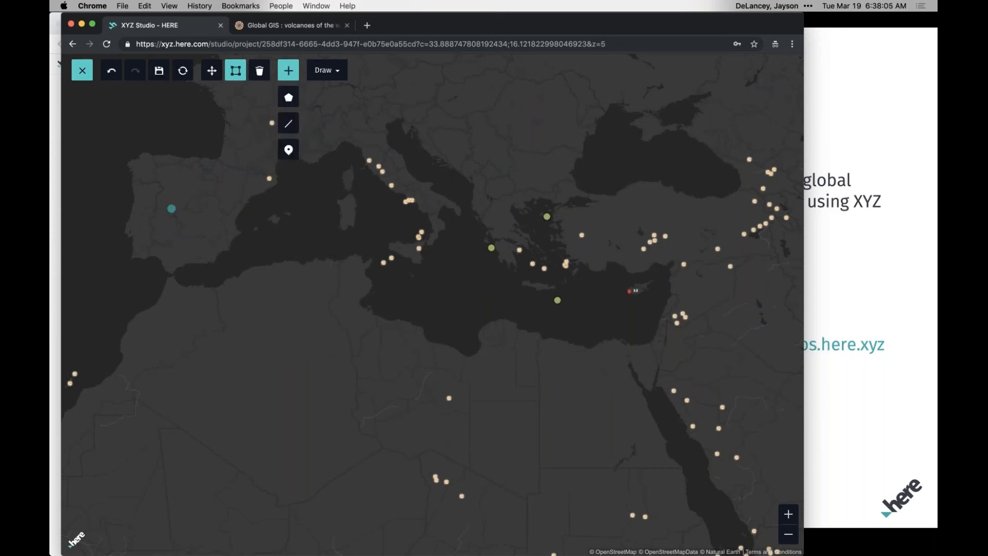
{"action": "left_click", "coordinate": [289, 123]}
{"action": "left_click", "coordinate": [172, 209]}
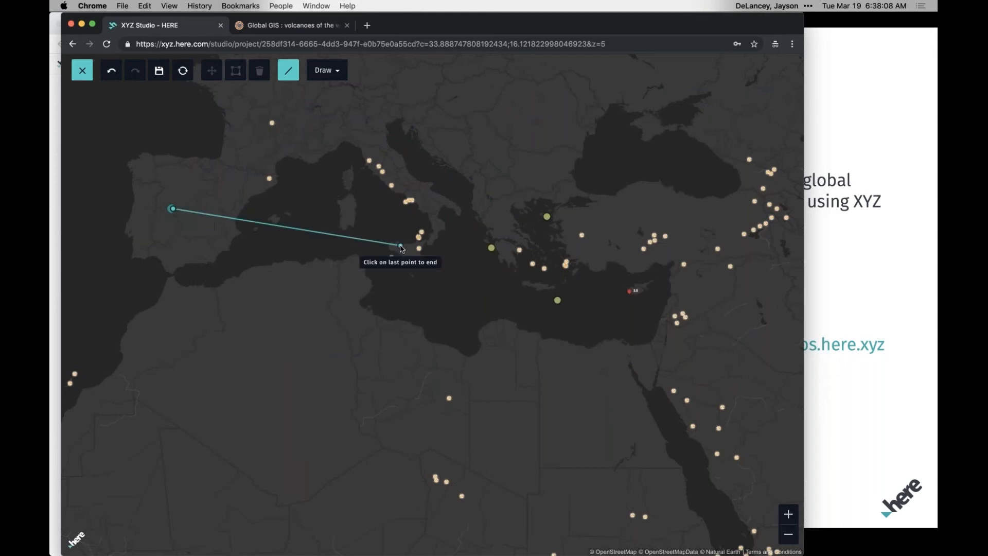
{"action": "double_click", "coordinate": [391, 249]}
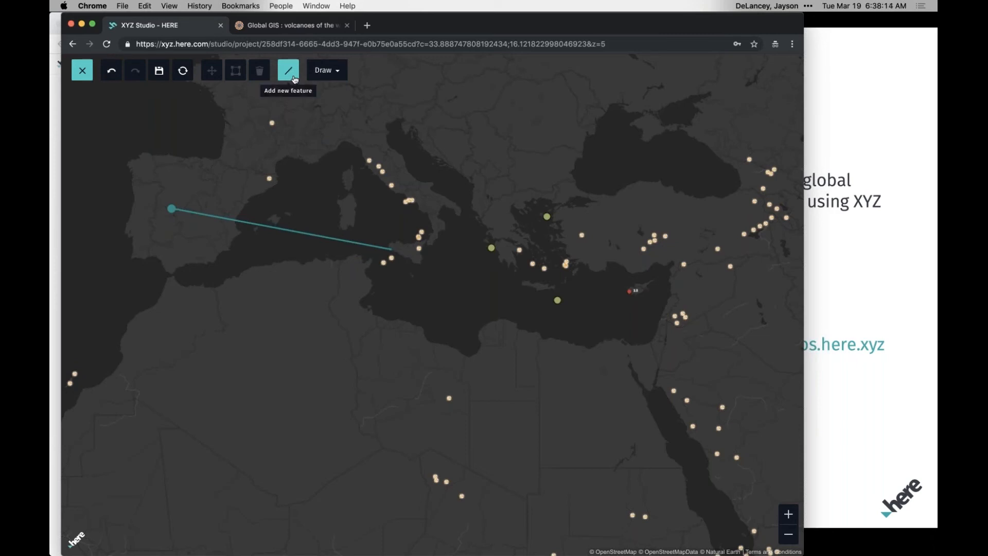
{"action": "left_click", "coordinate": [161, 72]}
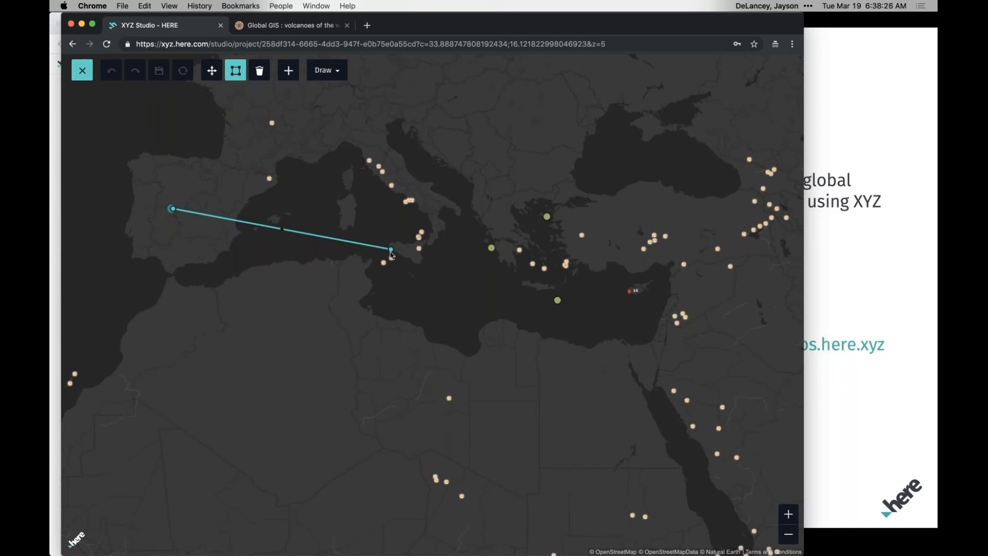
Move the line south and rotate it so it runs diagonally from southern Spain across Algeria, and save the edit.
{"action": "left_click_drag", "start_coordinate": [385, 286], "coordinate": [399, 325]}
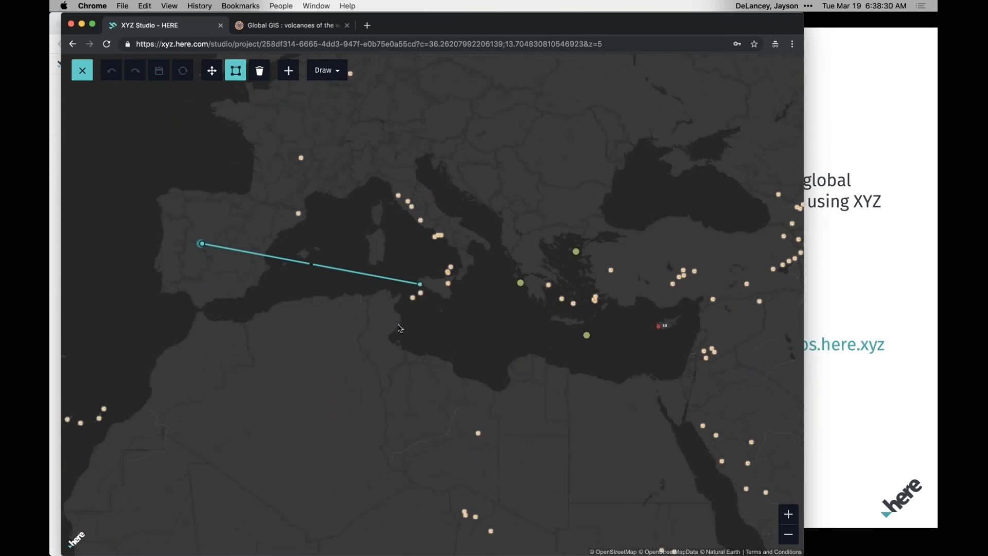
{"action": "left_click", "coordinate": [215, 77]}
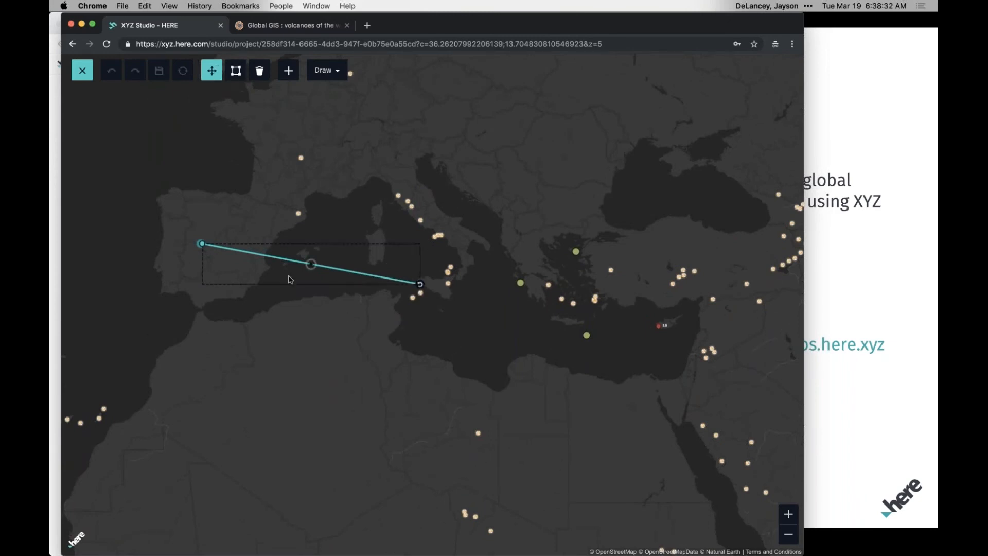
{"action": "left_click_drag", "start_coordinate": [312, 266], "coordinate": [350, 137]}
{"action": "left_click_drag", "start_coordinate": [418, 379], "coordinate": [317, 380]}
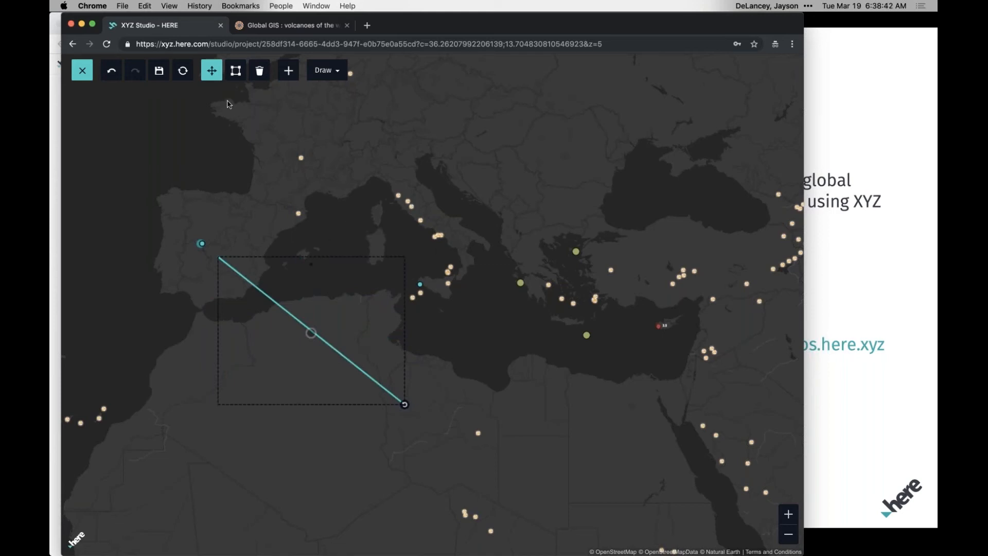
{"action": "left_click", "coordinate": [160, 71]}
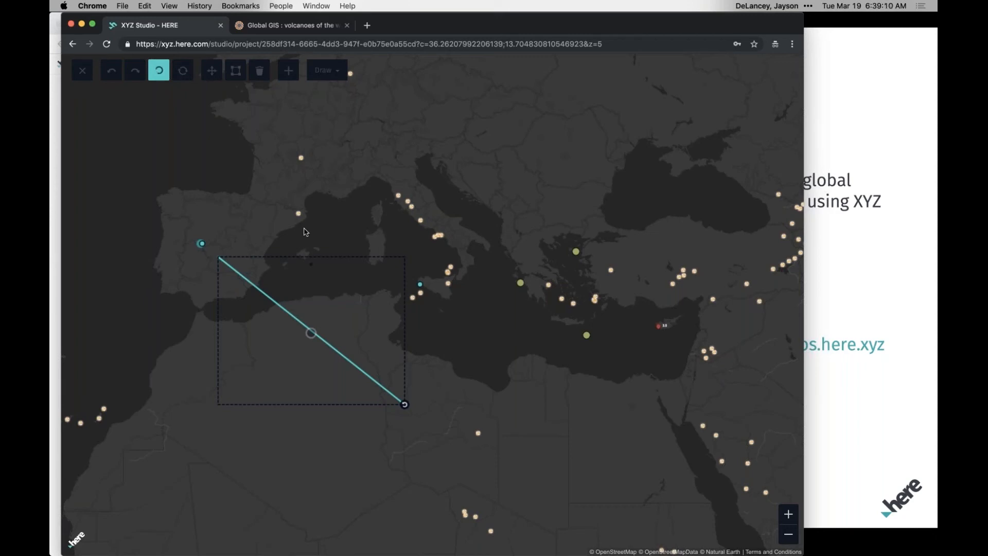
Return to the studio's project dashboard and create a new project titled Webinar Test.
{"action": "left_click", "coordinate": [240, 46]}
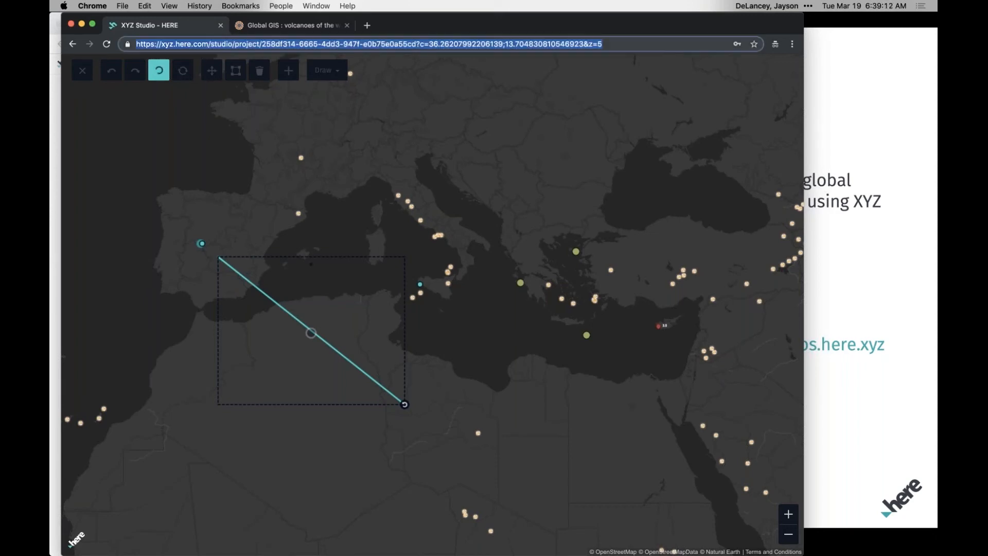
{"action": "left_click", "coordinate": [235, 44]}
{"action": "key", "text": "shift+super+Right"}
{"action": "key", "text": "BackSpace"}
{"action": "key", "text": "Return"}
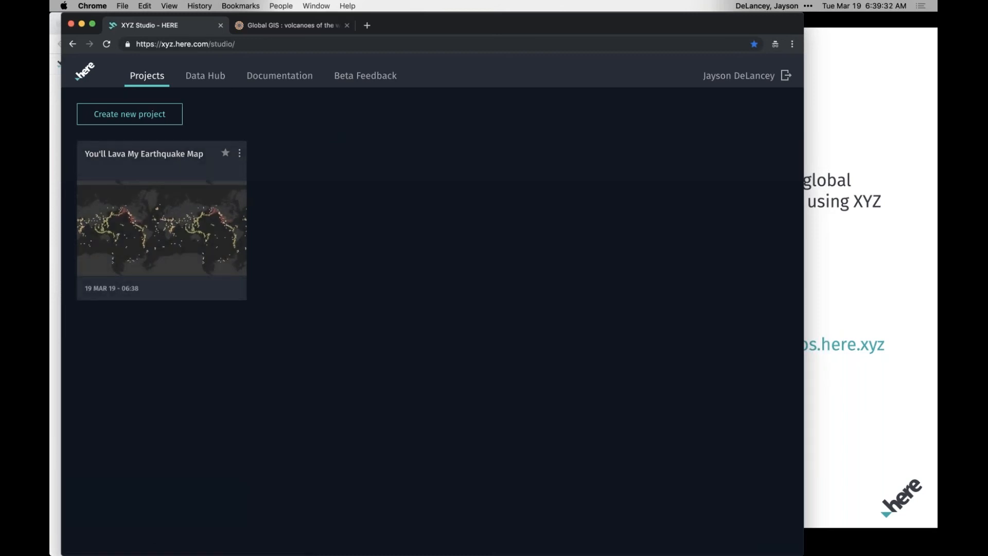
{"action": "left_click", "coordinate": [130, 115]}
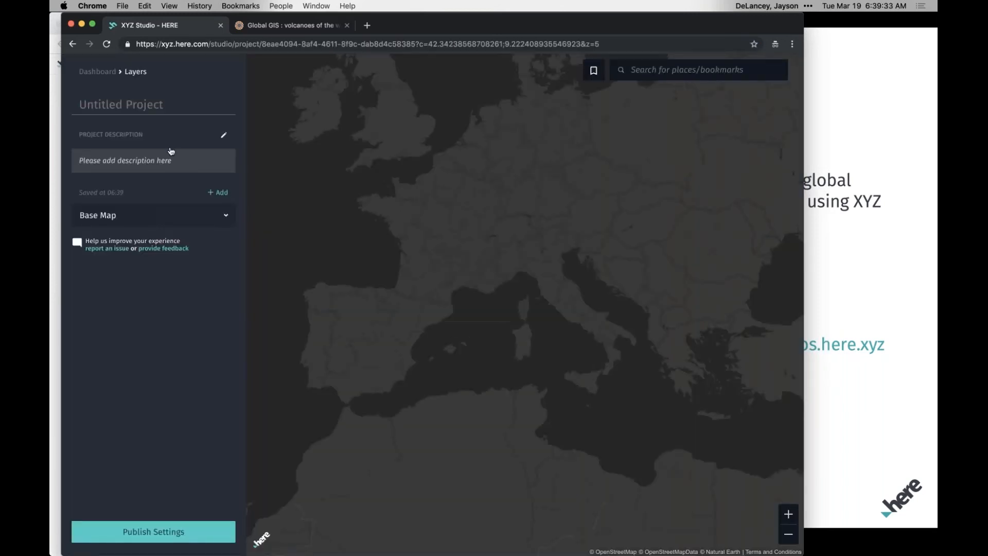
{"action": "type", "text": "Webinar Test"}
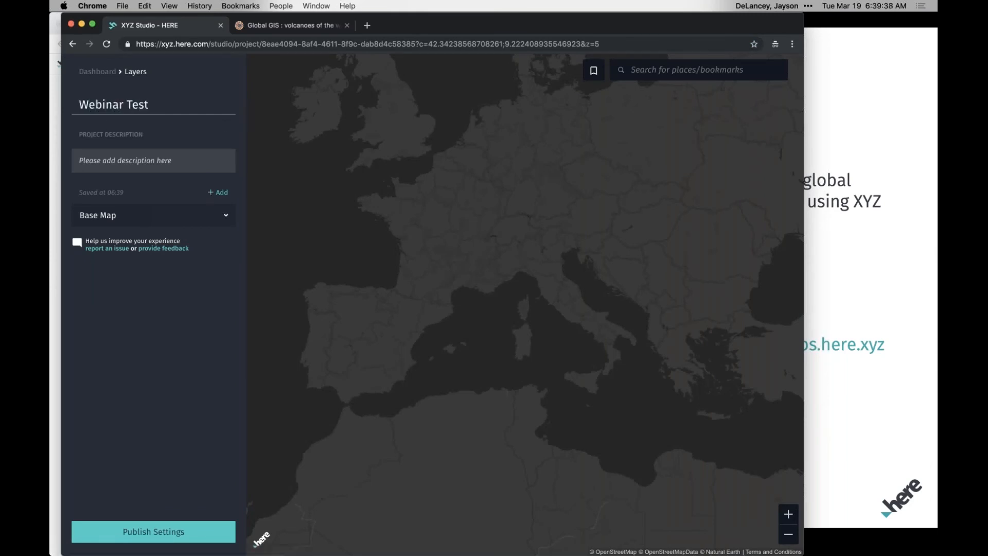
Add the existing all_week.geojson dataset to the Webinar Test project as a layer.
{"action": "left_click", "coordinate": [218, 192]}
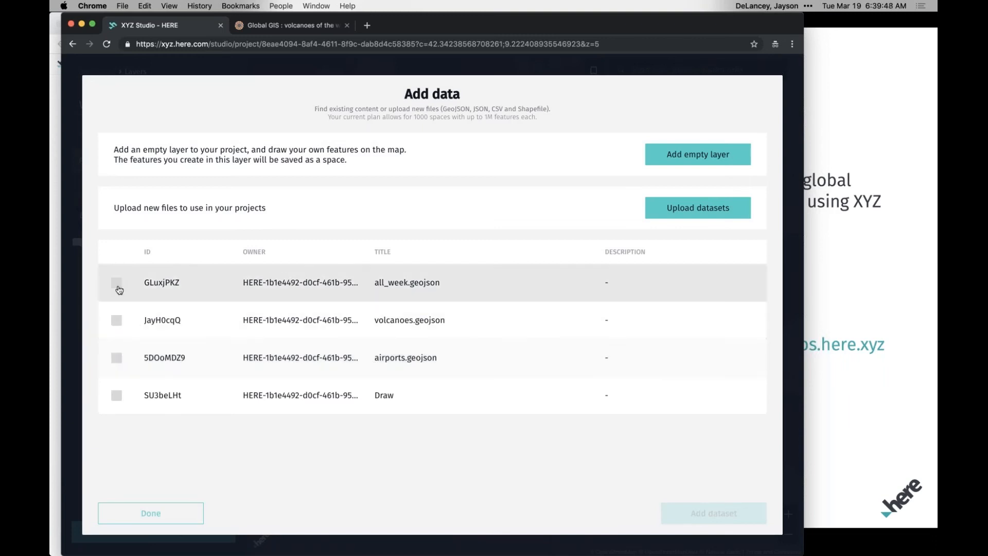
{"action": "left_click", "coordinate": [116, 283]}
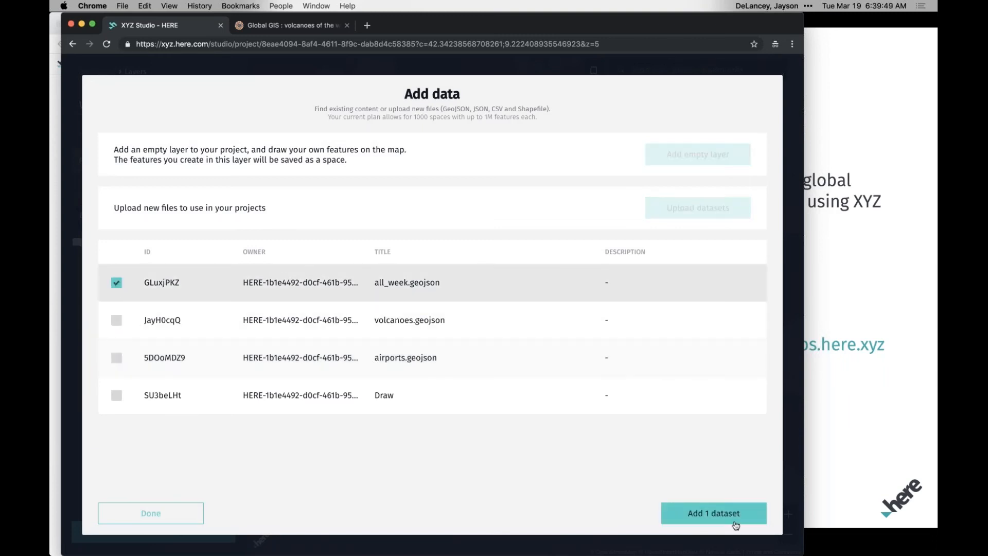
{"action": "left_click", "coordinate": [735, 524]}
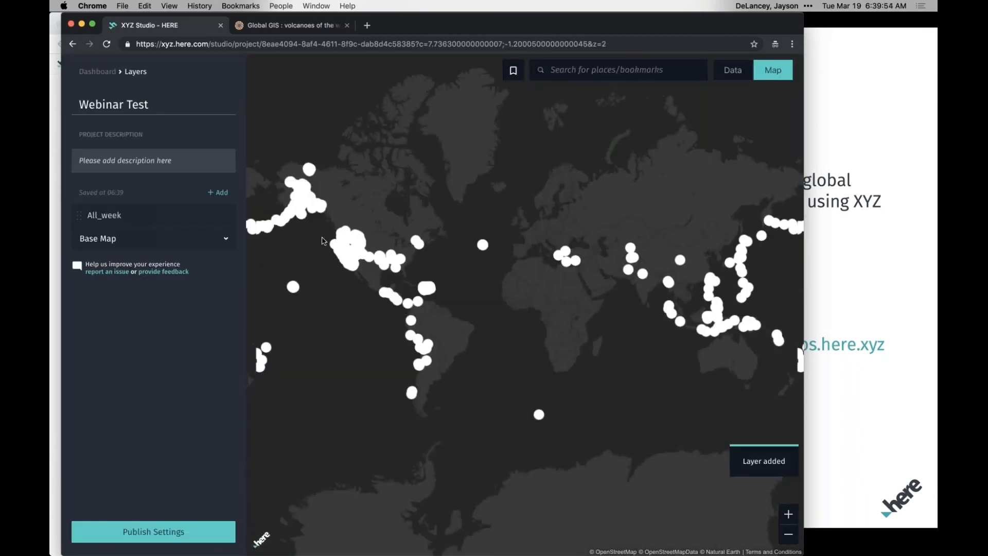
Return to the dashboard and view the projects as a list, then as a grid again.
{"action": "left_click", "coordinate": [106, 74]}
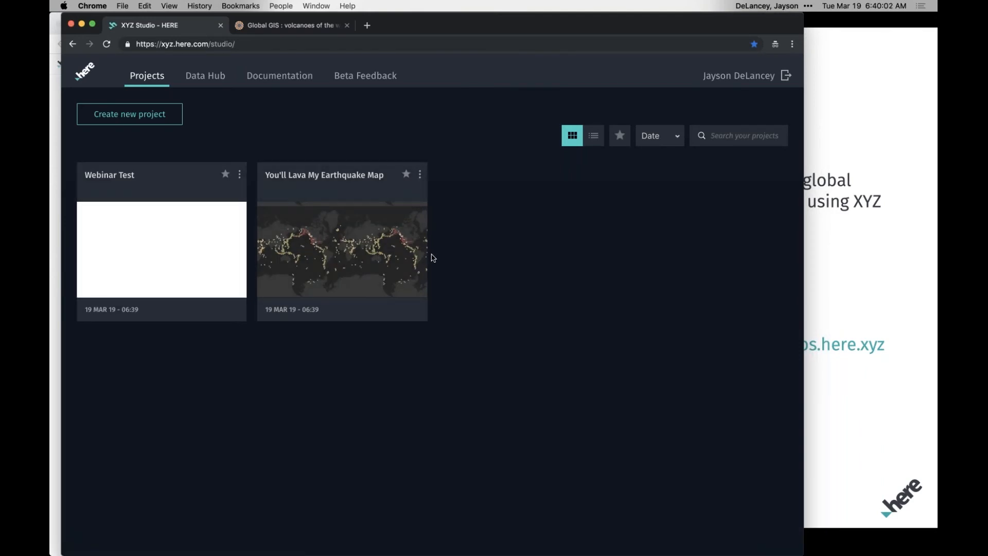
{"action": "left_click", "coordinate": [593, 139]}
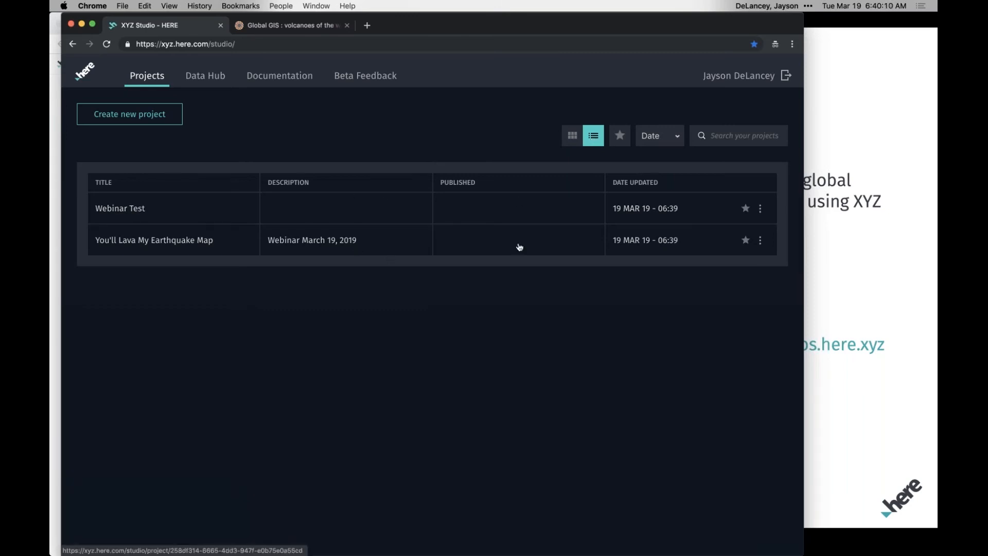
{"action": "left_click", "coordinate": [573, 137]}
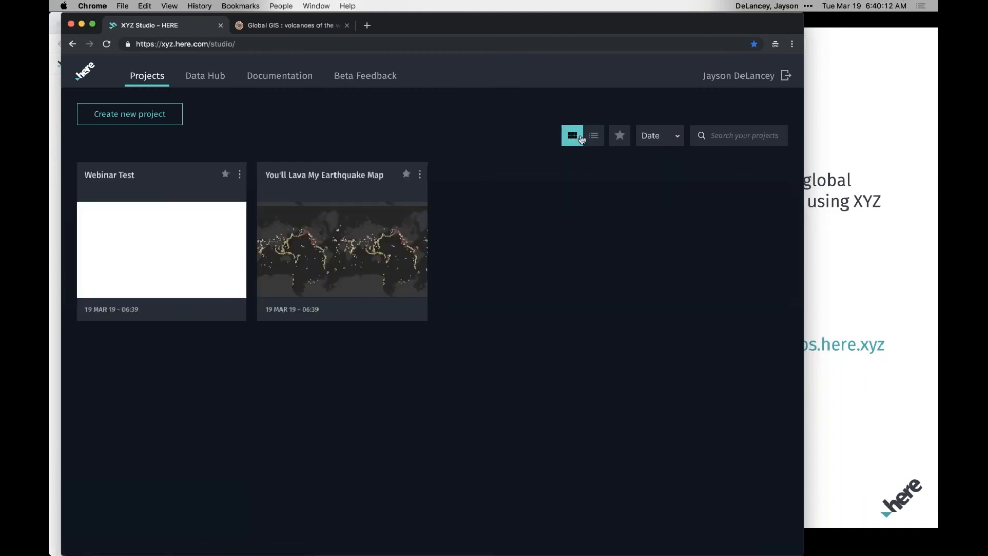
Mark the Webinar Test project as a favourite, and switch the favourites-only filter on and off again.
{"action": "left_click", "coordinate": [337, 189]}
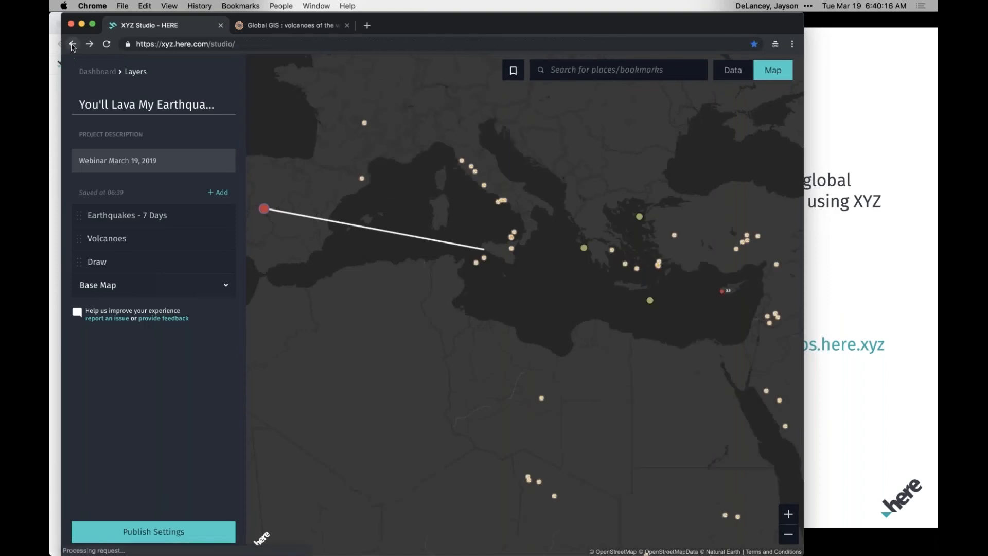
{"action": "left_click", "coordinate": [72, 44]}
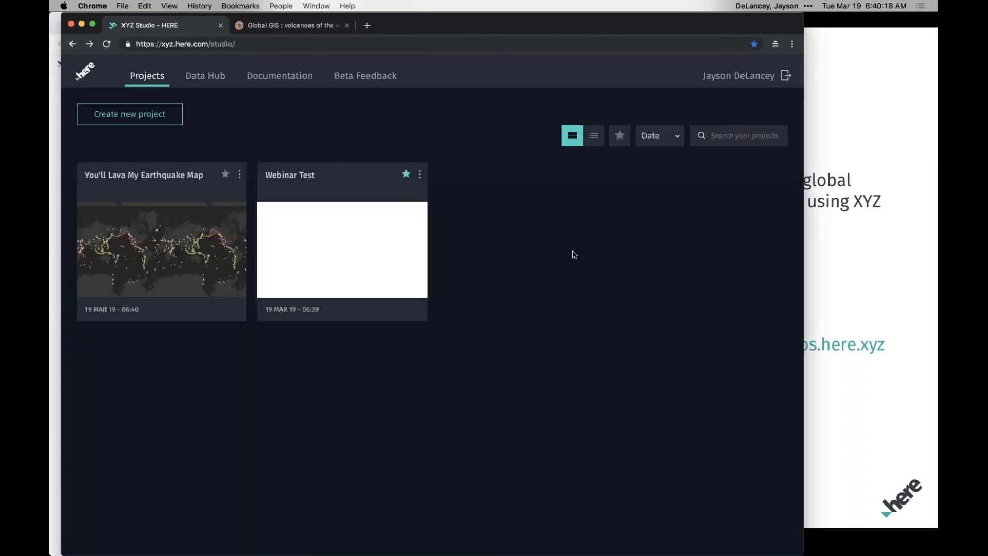
{"action": "left_click", "coordinate": [620, 136]}
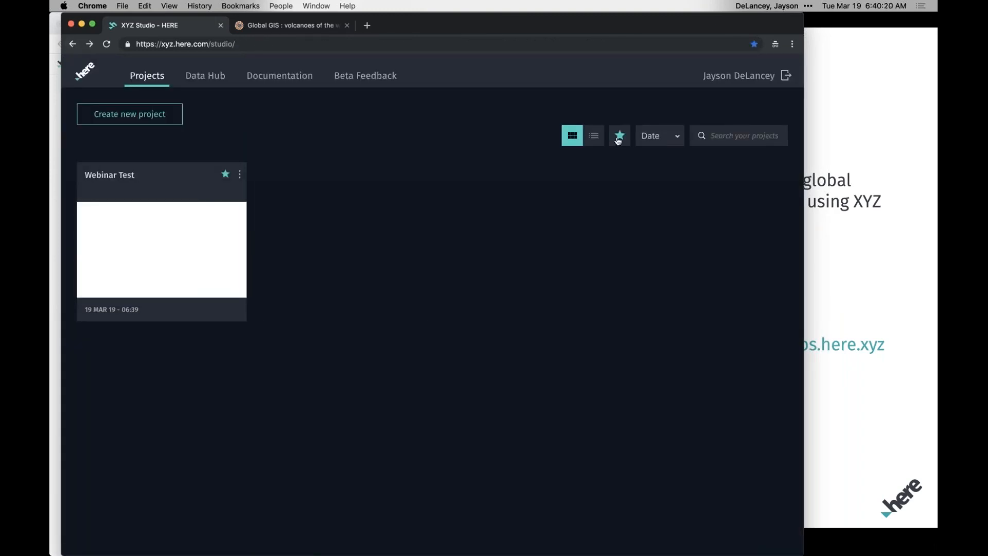
{"action": "left_click", "coordinate": [619, 137]}
Search the projects for "earth" and clear the search.
{"action": "left_click", "coordinate": [745, 141]}
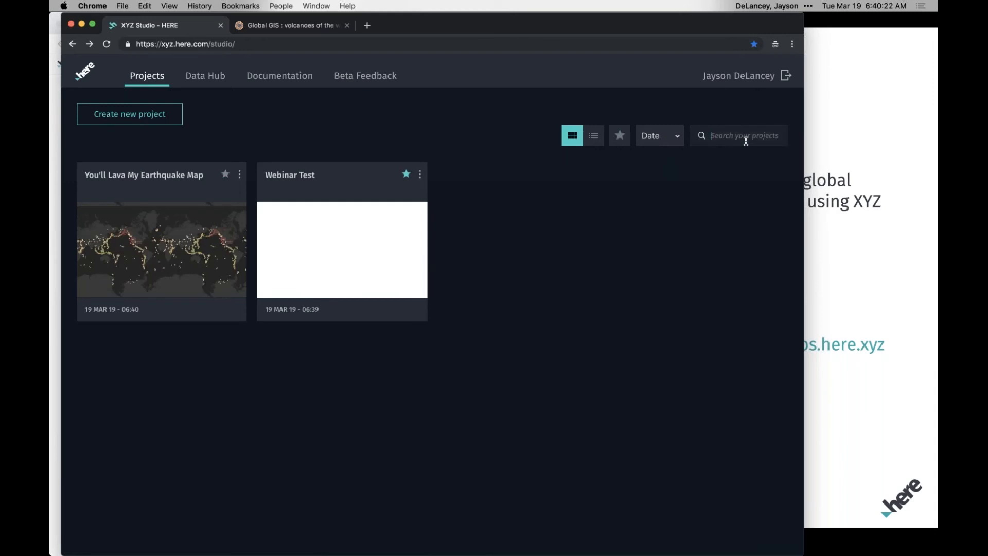
{"action": "type", "text": "earth"}
{"action": "double_click", "coordinate": [745, 140]}
{"action": "key", "text": "BackSpace"}
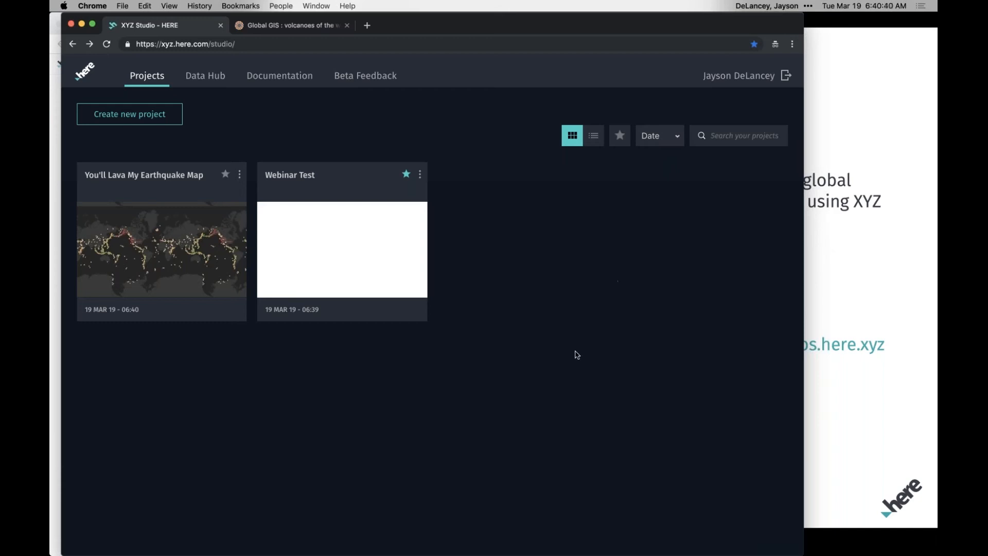
Open the all_week.geojson dataset in the Data Hub and set its description to "Earthquakes for 7 days ending March 19, 2019".
{"action": "left_click", "coordinate": [214, 86]}
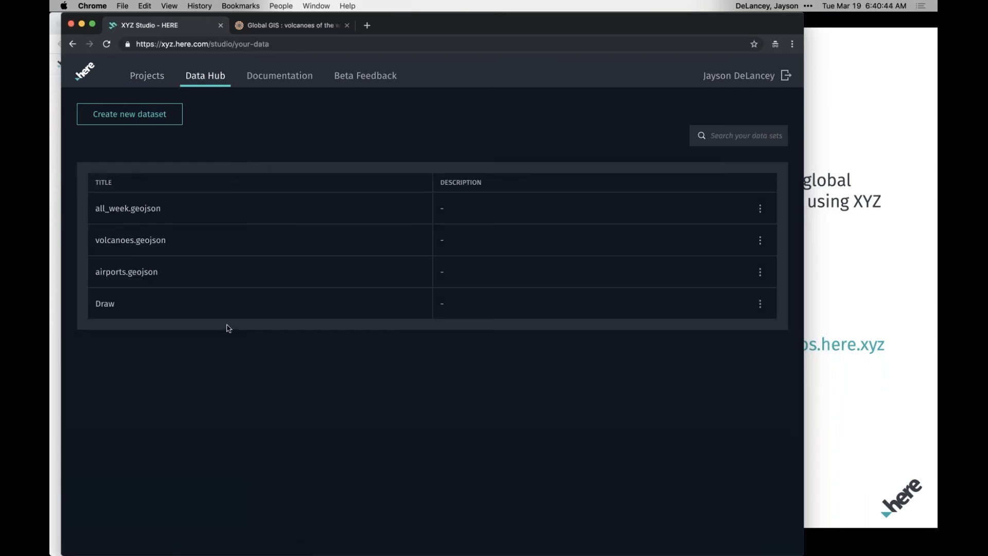
{"action": "left_click", "coordinate": [435, 207]}
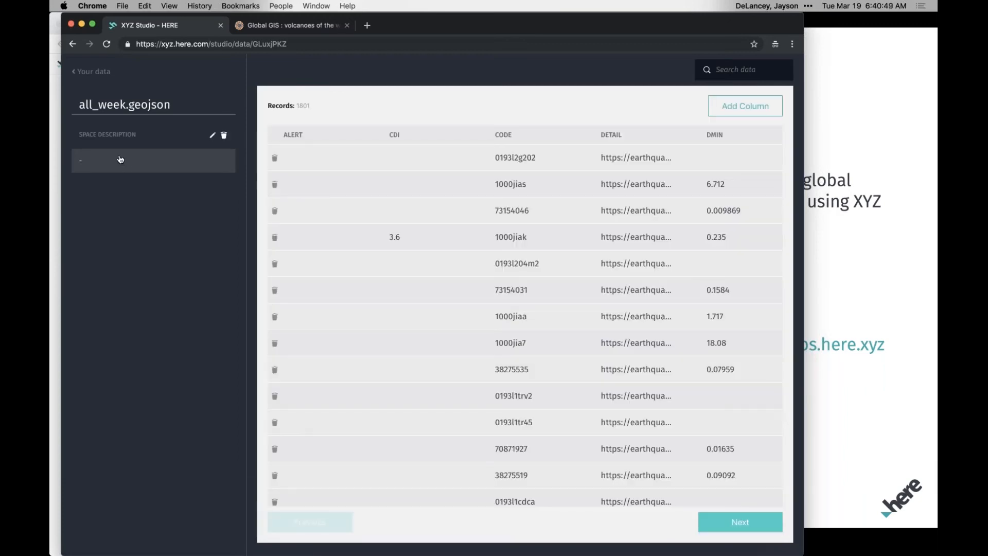
{"action": "left_click", "coordinate": [120, 159]}
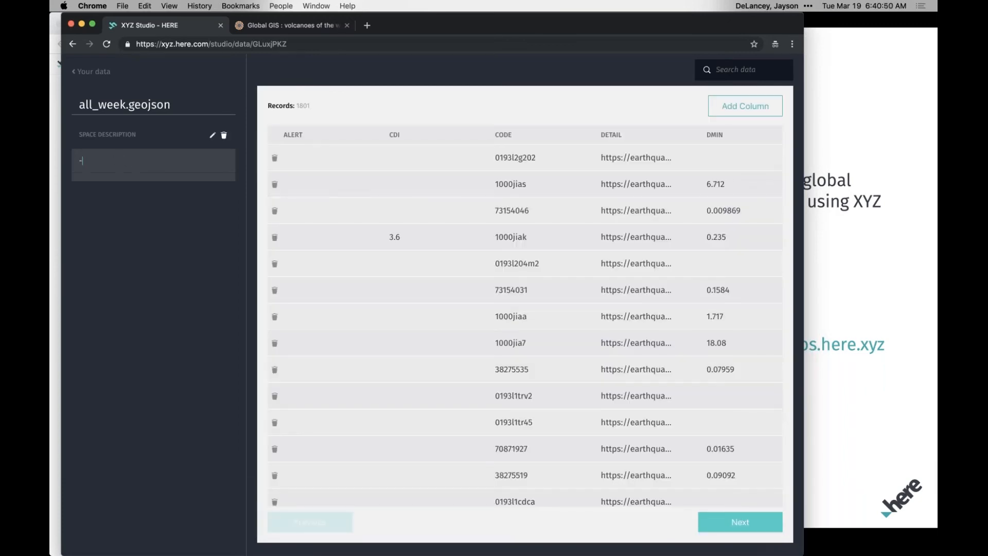
{"action": "key", "text": "BackSpace"}
{"action": "type", "text": "Earthquakes for 7 days ending March 19"}
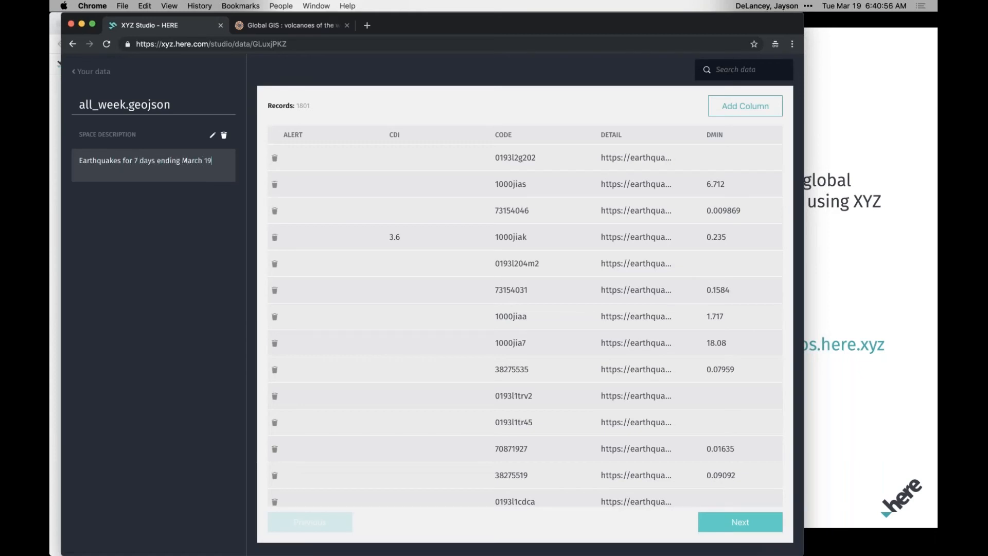
{"action": "type", "text": ", 2019"}
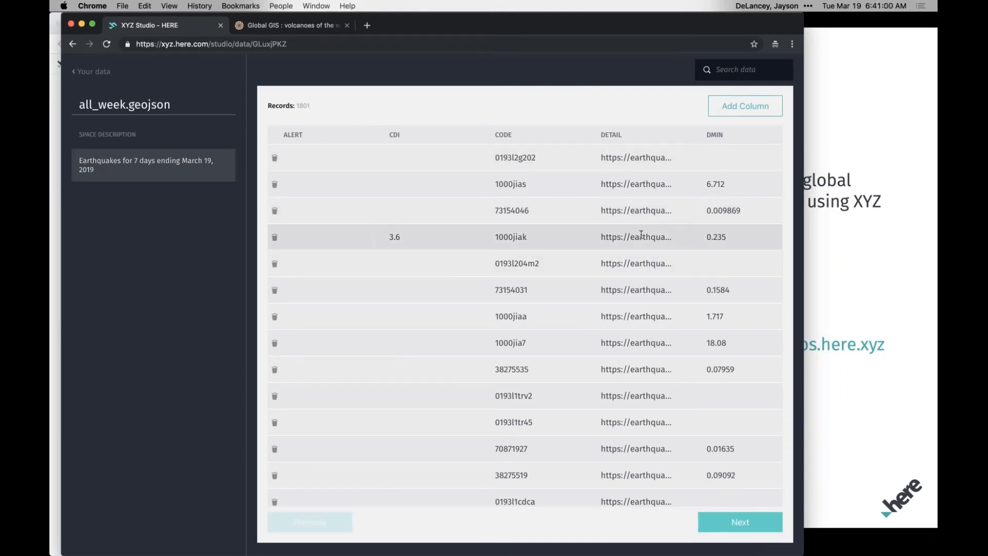
Set the third record's FELT value to 13, and open the dialog for adding a column and cancel it.
{"action": "scroll", "coordinate": [641, 235], "scroll_direction": "right", "scroll_amount": 10}
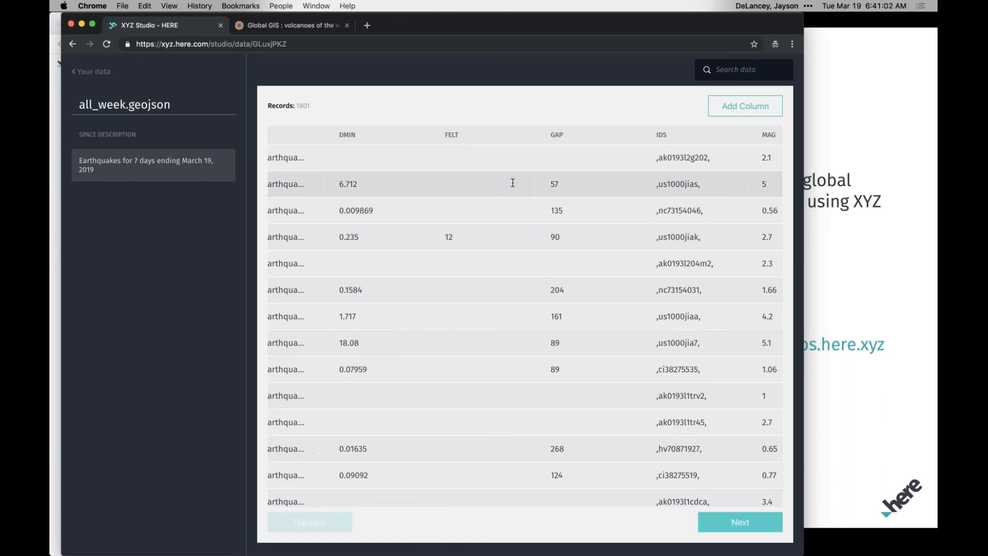
{"action": "left_click", "coordinate": [478, 209]}
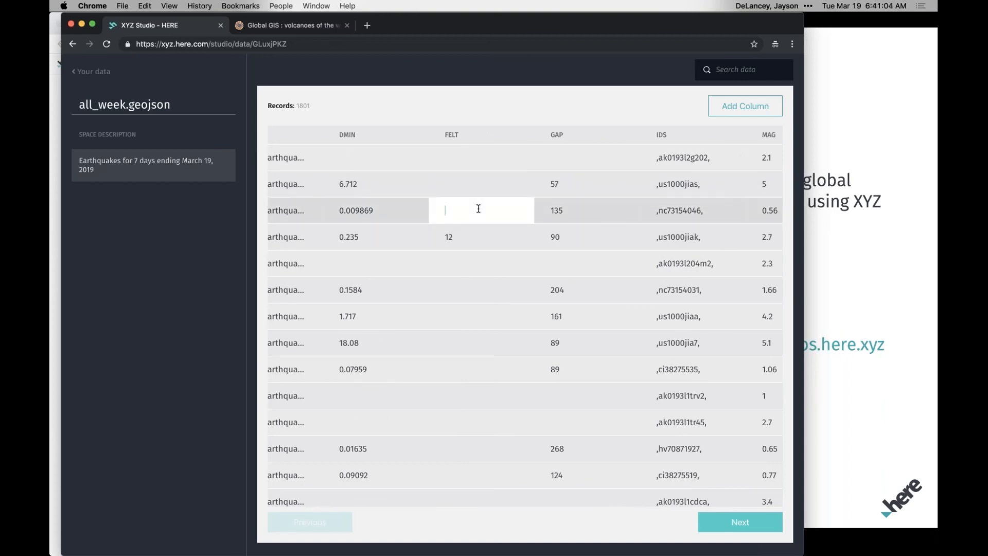
{"action": "type", "text": "13"}
{"action": "key", "text": "Return"}
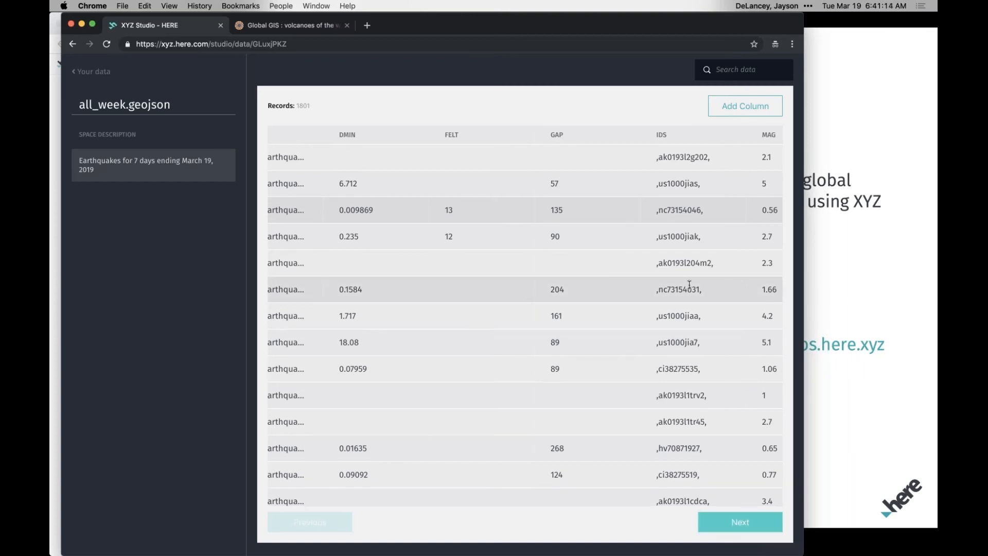
{"action": "left_click", "coordinate": [759, 109]}
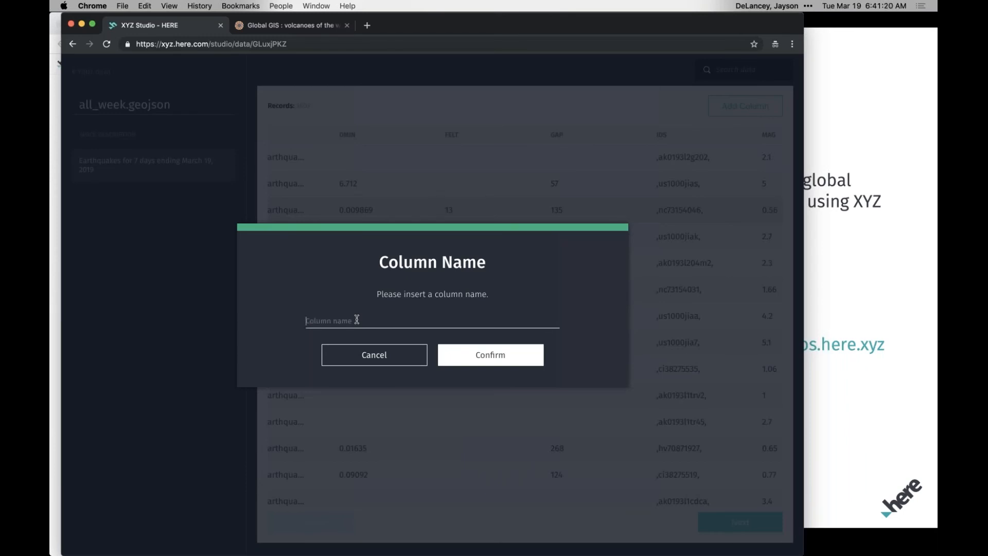
{"action": "left_click", "coordinate": [357, 355]}
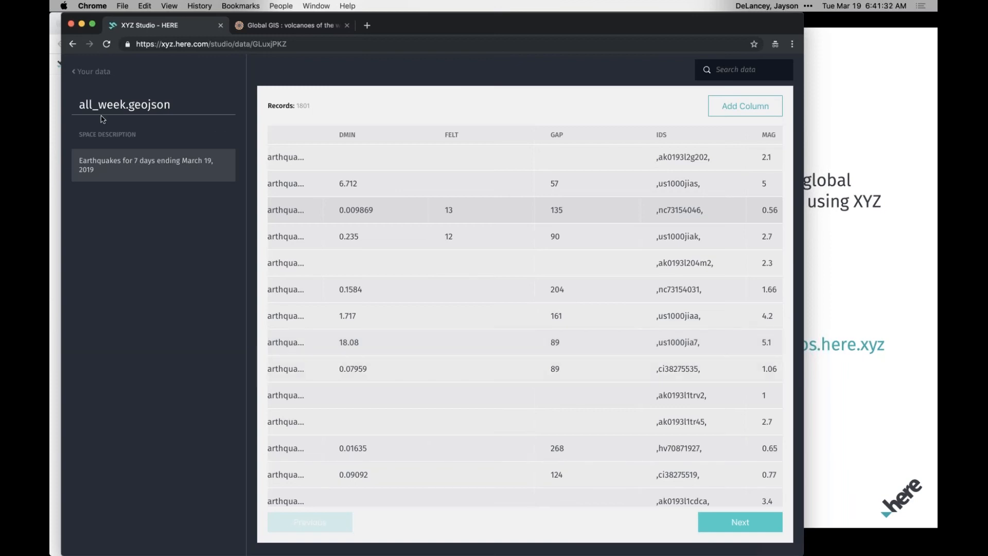
Go back to the projects, open the publish settings of You'll Lava My Earthquake Map, and enable publishing of the map.
{"action": "left_click", "coordinate": [93, 73]}
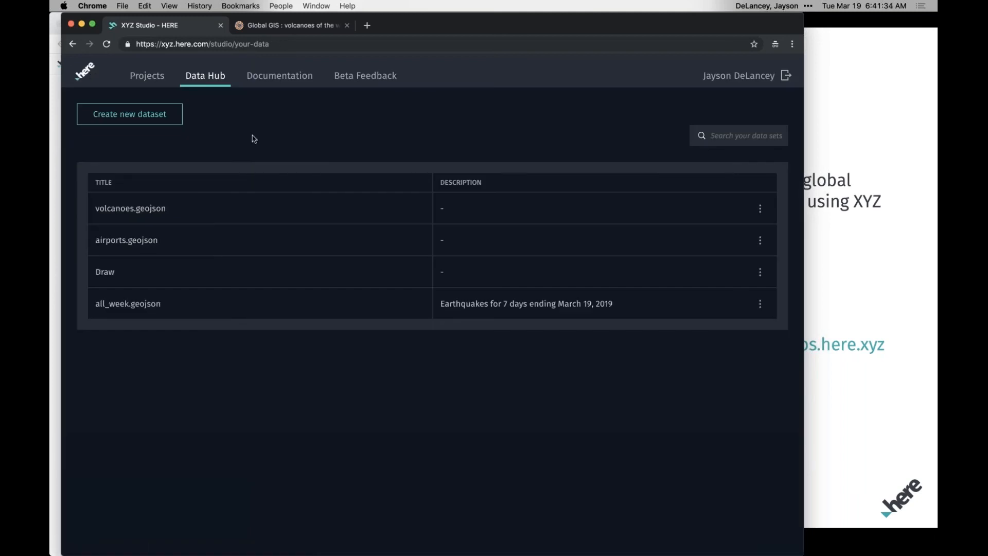
{"action": "left_click", "coordinate": [157, 81]}
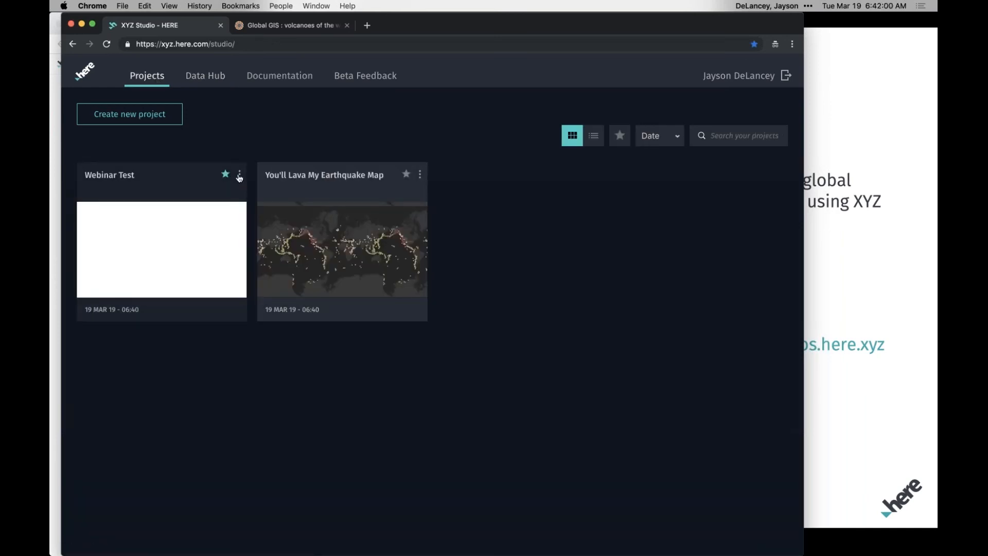
{"action": "left_click", "coordinate": [420, 176]}
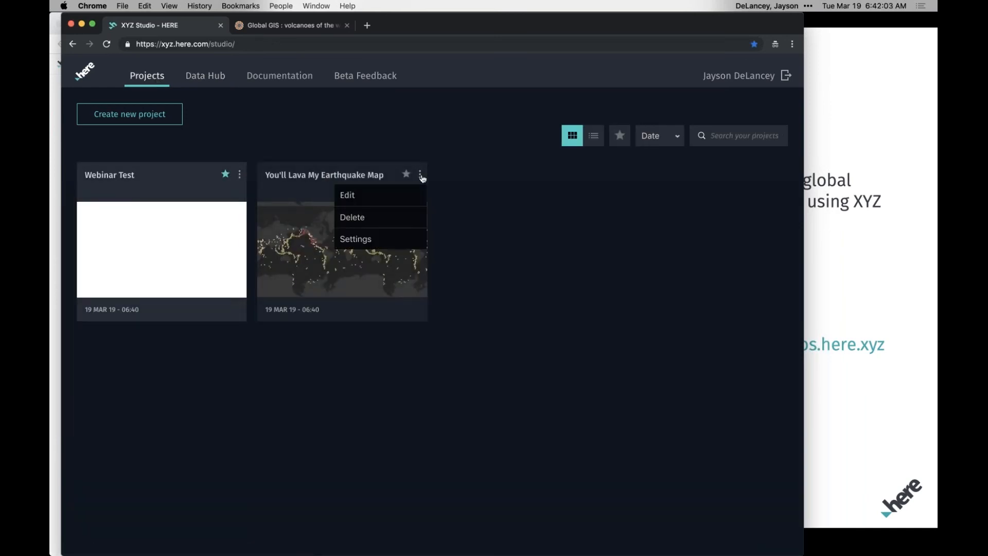
{"action": "left_click", "coordinate": [389, 247]}
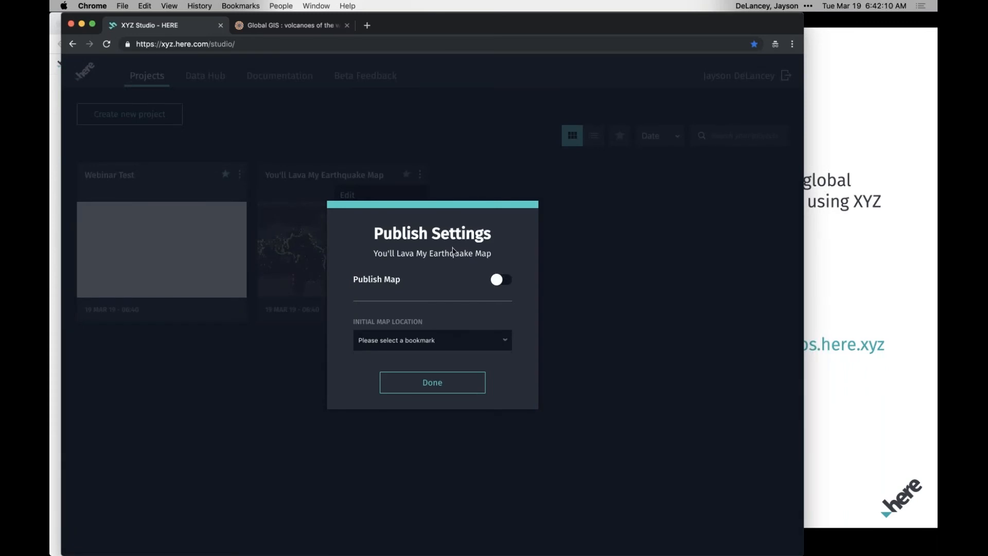
{"action": "left_click", "coordinate": [503, 283]}
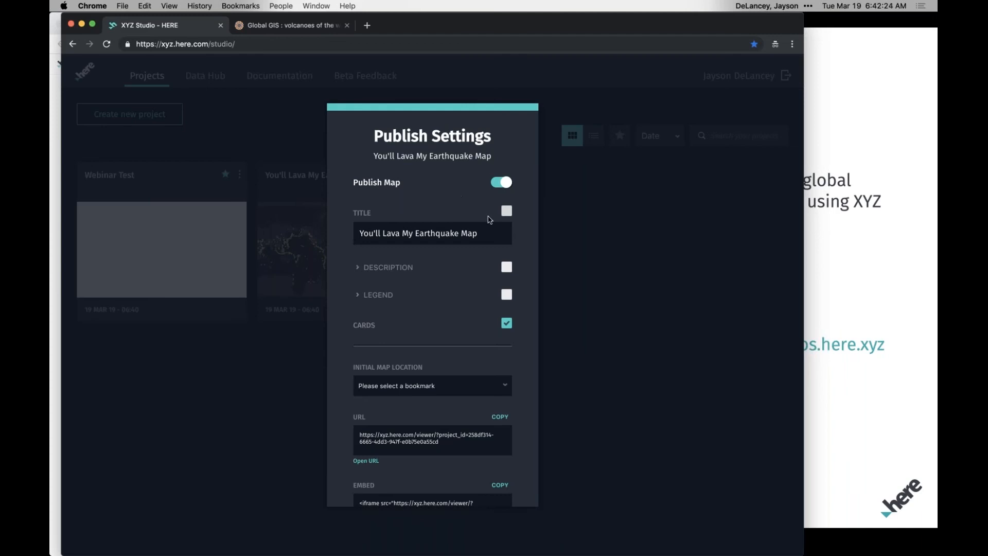
Include the title, legend and description in the published map, checking the legend's entries.
{"action": "left_click", "coordinate": [508, 212]}
{"action": "left_click", "coordinate": [507, 296]}
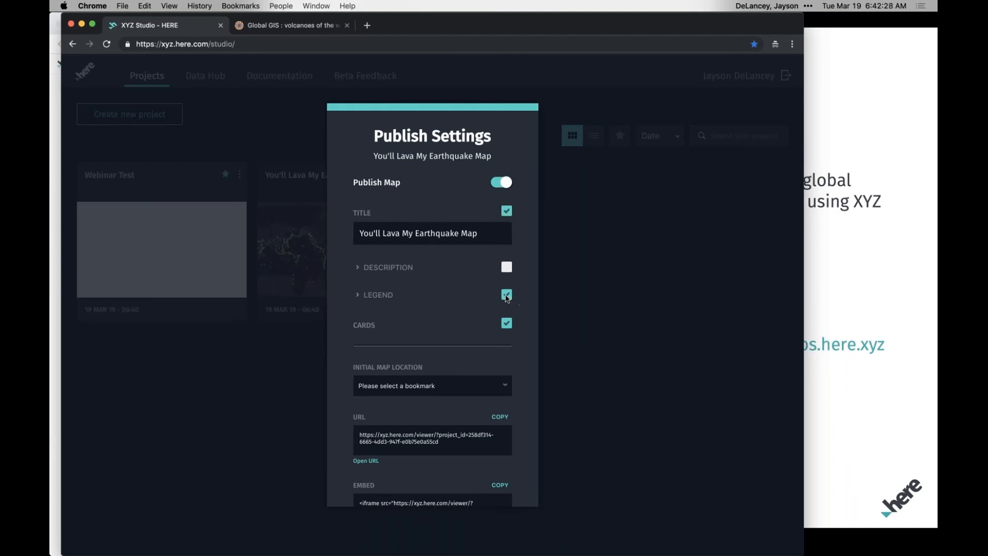
{"action": "left_click", "coordinate": [357, 294]}
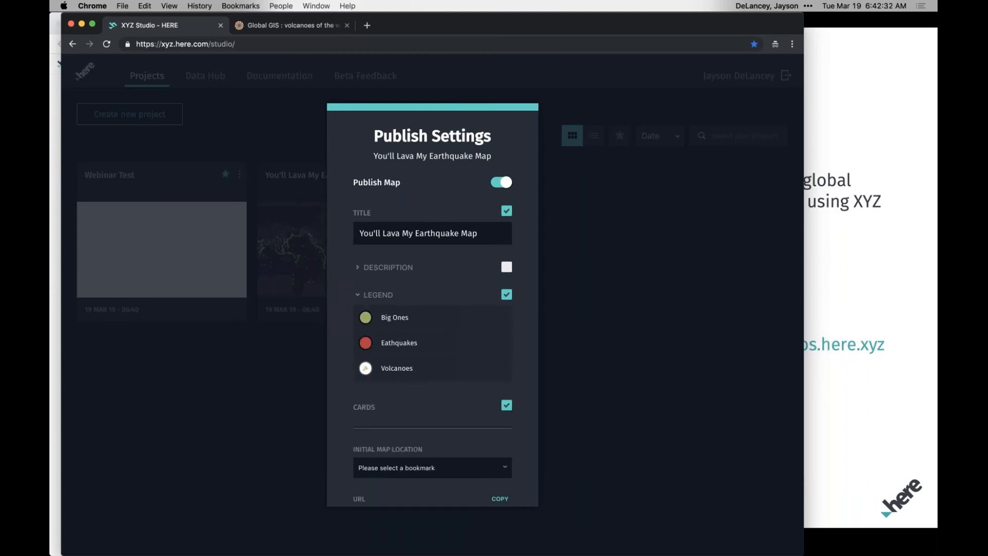
{"action": "left_click", "coordinate": [358, 297]}
{"action": "left_click", "coordinate": [508, 267]}
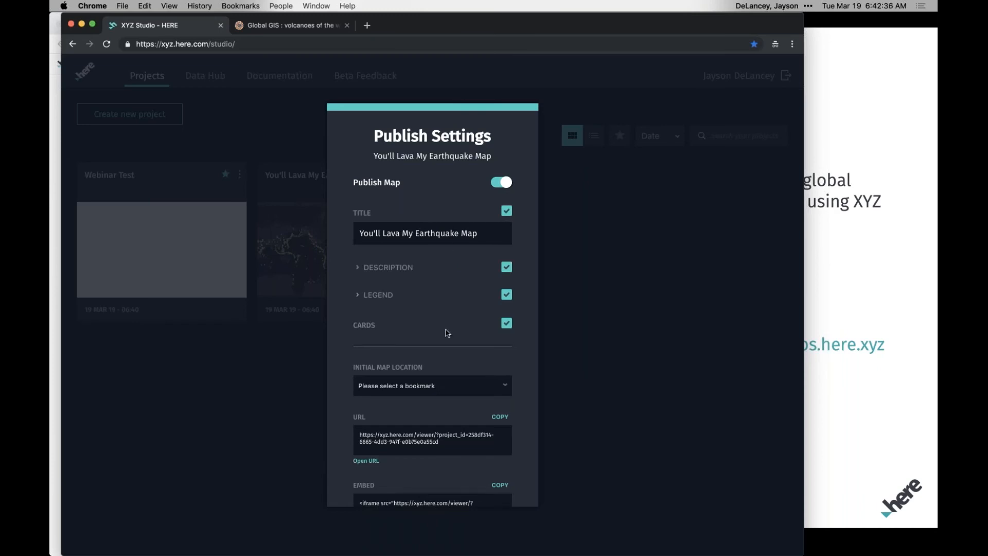
Set the published map's initial location to the Bay Area bookmark.
{"action": "scroll", "coordinate": [445, 331], "scroll_direction": "down", "scroll_amount": 3}
{"action": "left_click", "coordinate": [504, 311]}
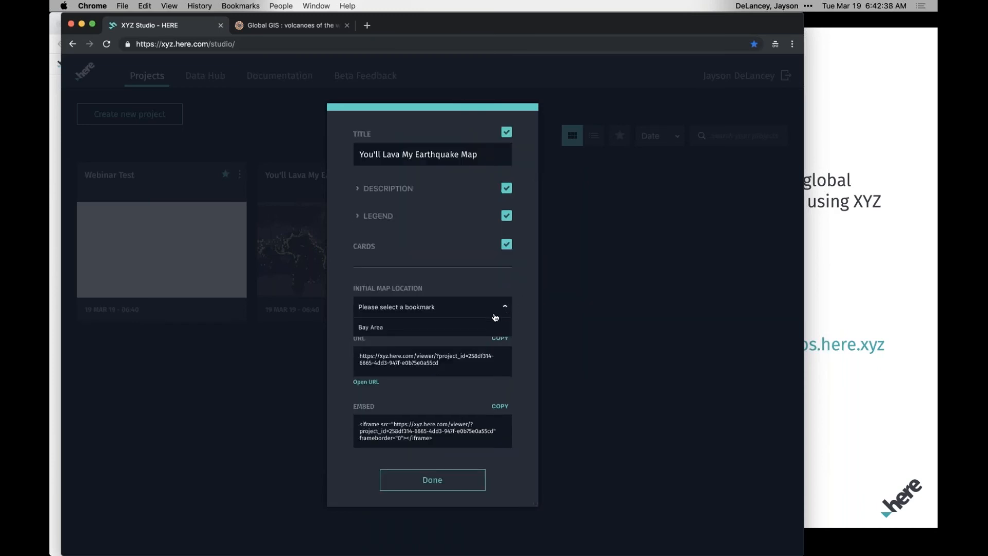
{"action": "left_click", "coordinate": [436, 334]}
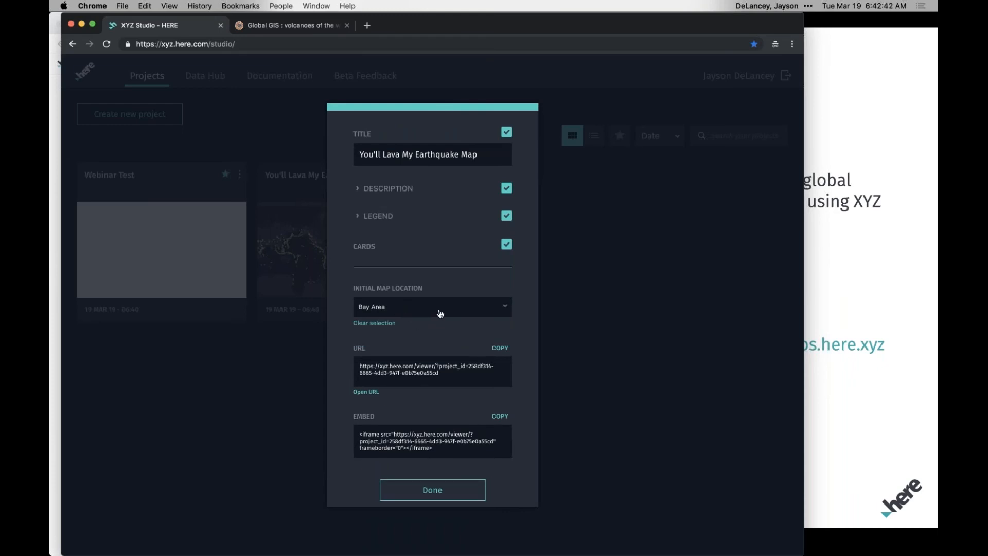
{"action": "scroll", "coordinate": [437, 342], "scroll_direction": "down", "scroll_amount": 1}
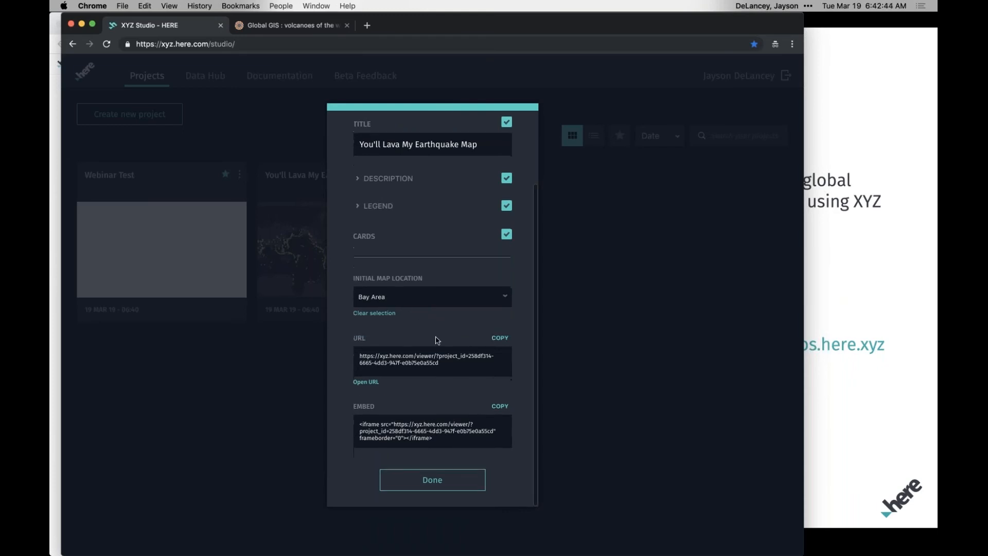
Close the publish settings of You'll Lava My Earthquake Map, reopen them and copy the published map's URL.
{"action": "left_click", "coordinate": [443, 368]}
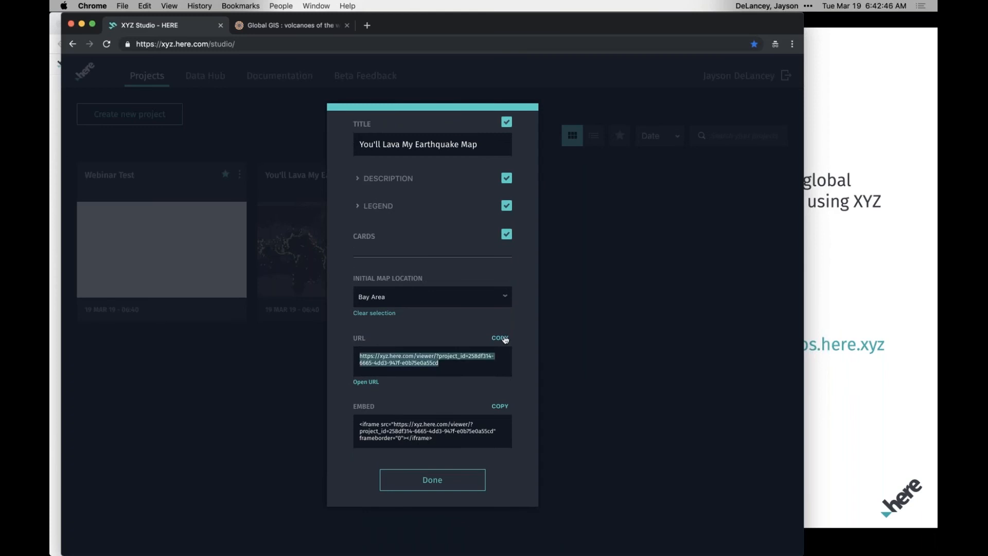
{"action": "left_click", "coordinate": [433, 487]}
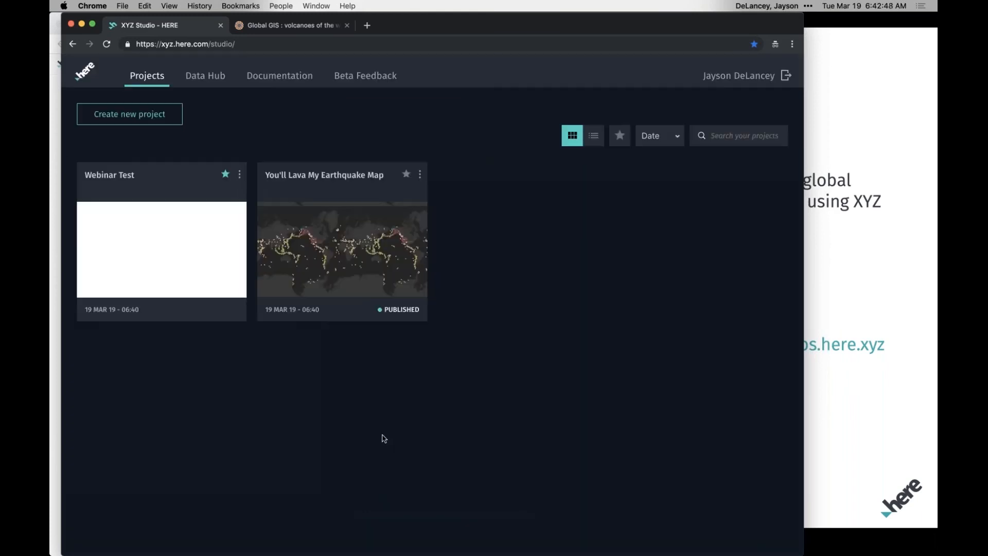
{"action": "left_click", "coordinate": [420, 174]}
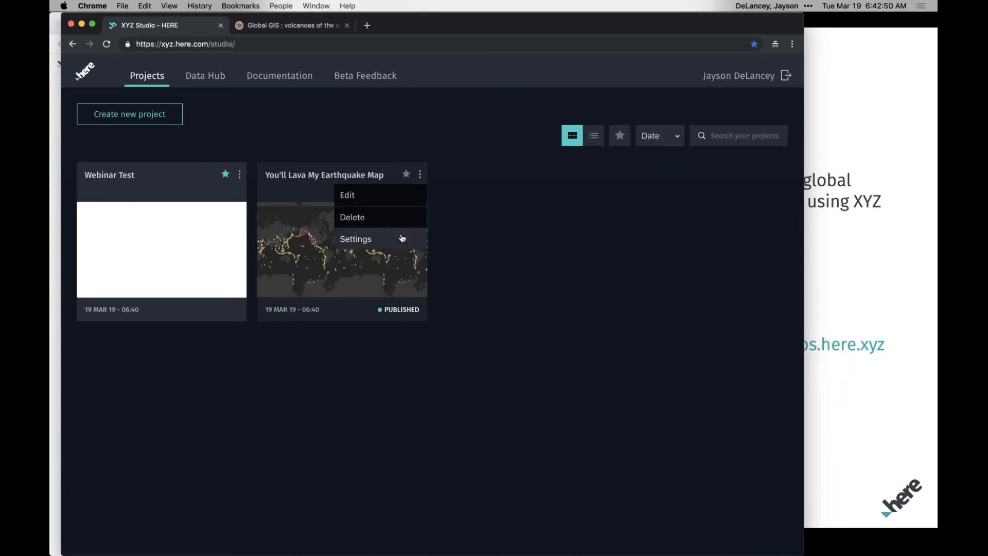
{"action": "left_click", "coordinate": [402, 237]}
{"action": "left_click", "coordinate": [502, 430]}
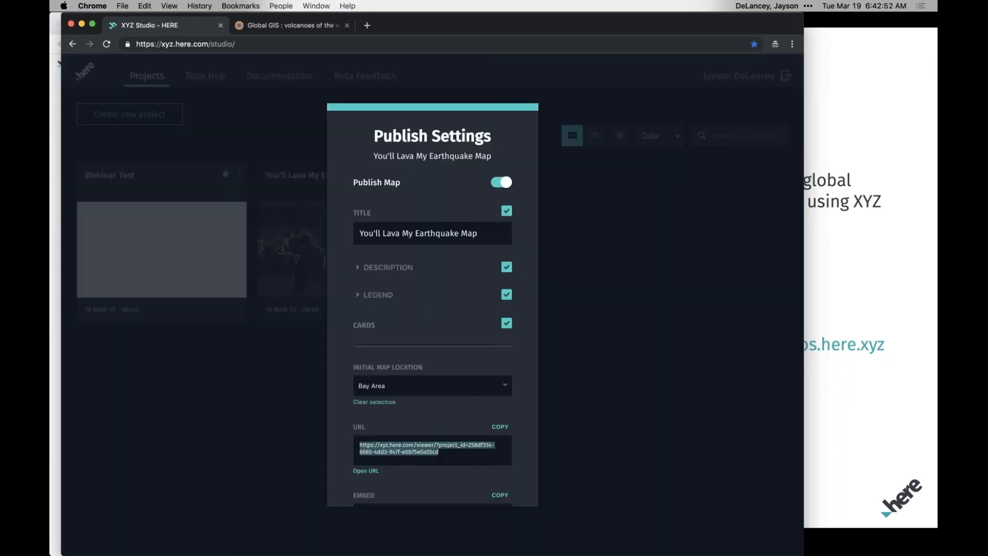
Open the copied viewer URL in a new browser tab and collapse the map's title and legend box.
{"action": "left_click", "coordinate": [367, 25]}
{"action": "key", "text": "super+v"}
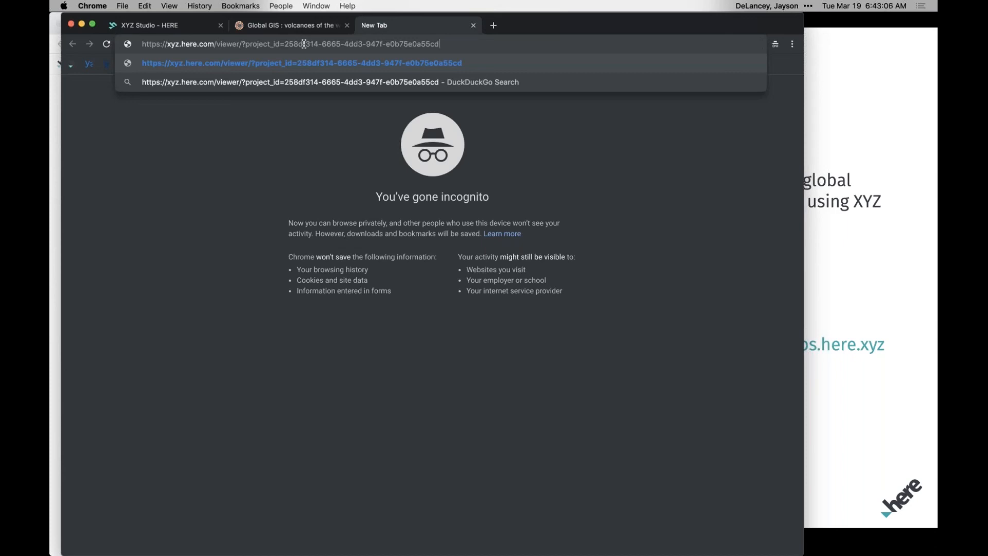
{"action": "key", "text": "Return"}
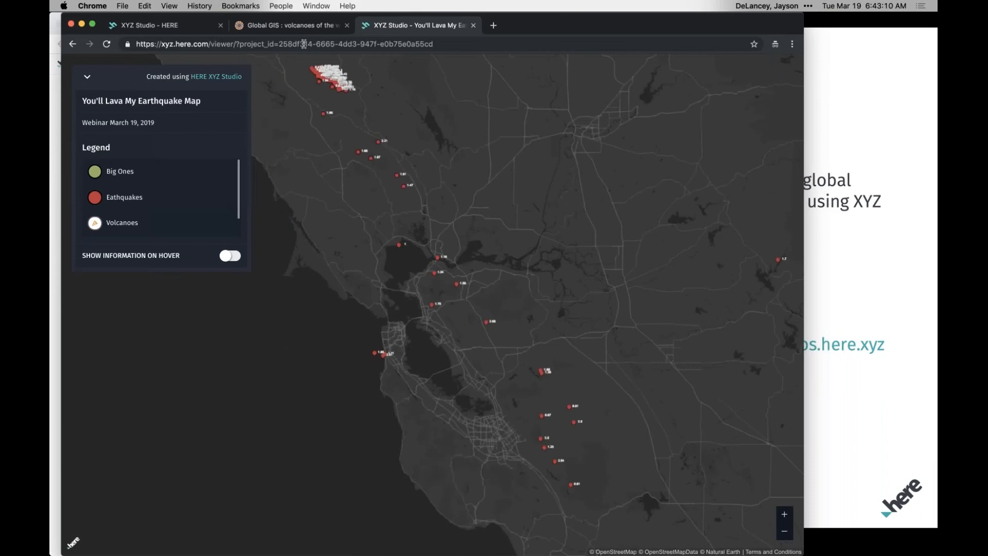
{"action": "left_click", "coordinate": [87, 77]}
{"action": "left_click", "coordinate": [87, 77]}
{"action": "left_click", "coordinate": [88, 79]}
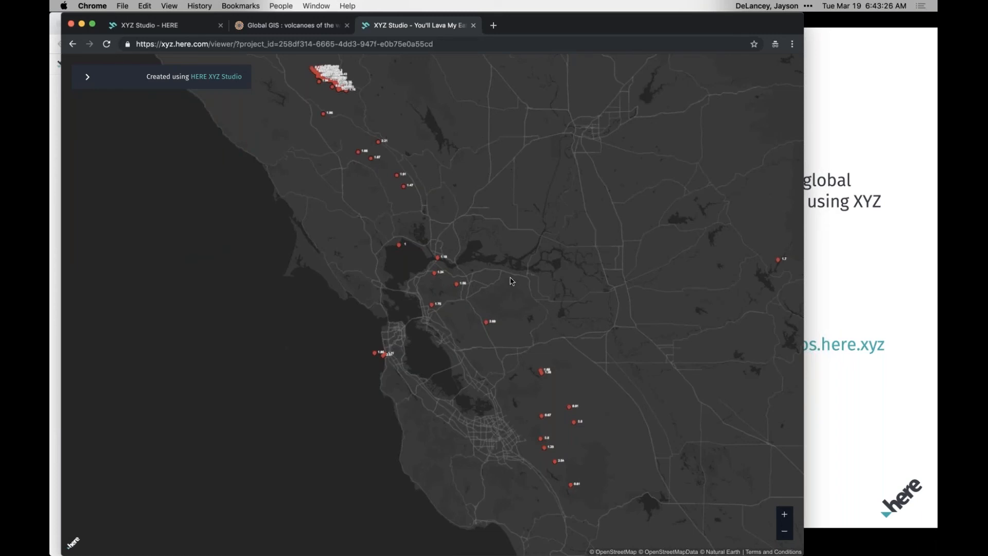
Examine all attributes of the earthquake 3km NNE of San Ramon, CA on the published map and close its details.
{"action": "double_click", "coordinate": [523, 322]}
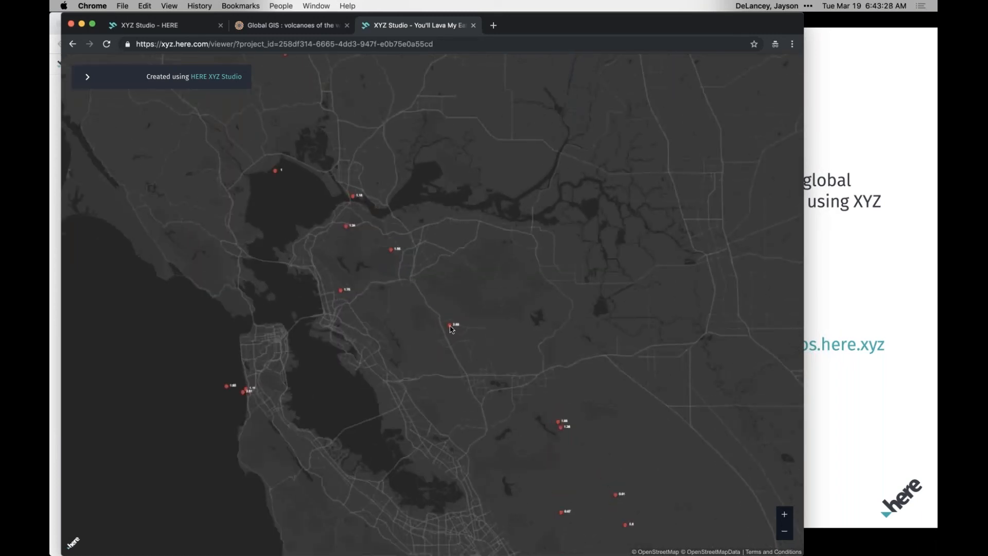
{"action": "left_click", "coordinate": [451, 326]}
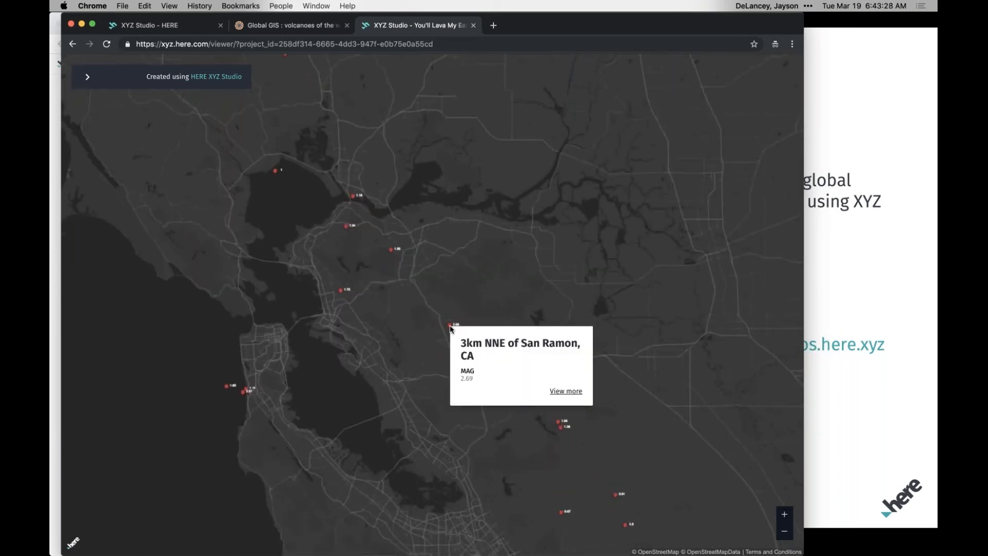
{"action": "left_click", "coordinate": [563, 392]}
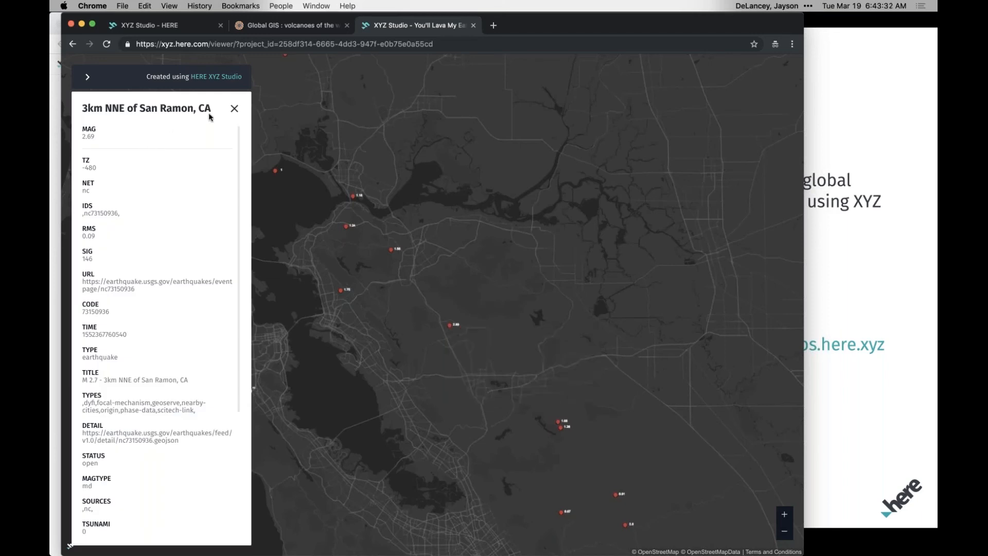
{"action": "scroll", "coordinate": [185, 341], "scroll_direction": "down", "scroll_amount": 5}
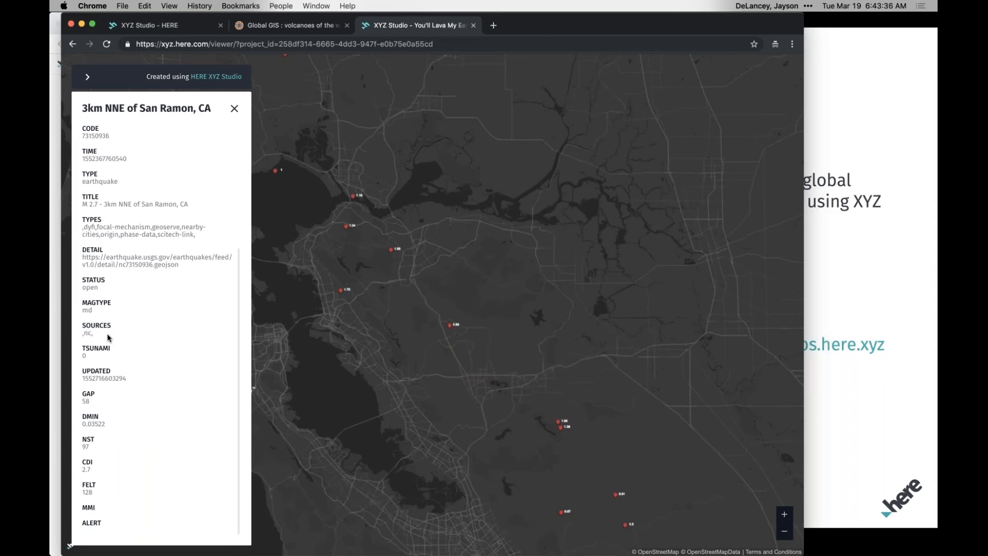
{"action": "scroll", "coordinate": [107, 332], "scroll_direction": "up", "scroll_amount": 5}
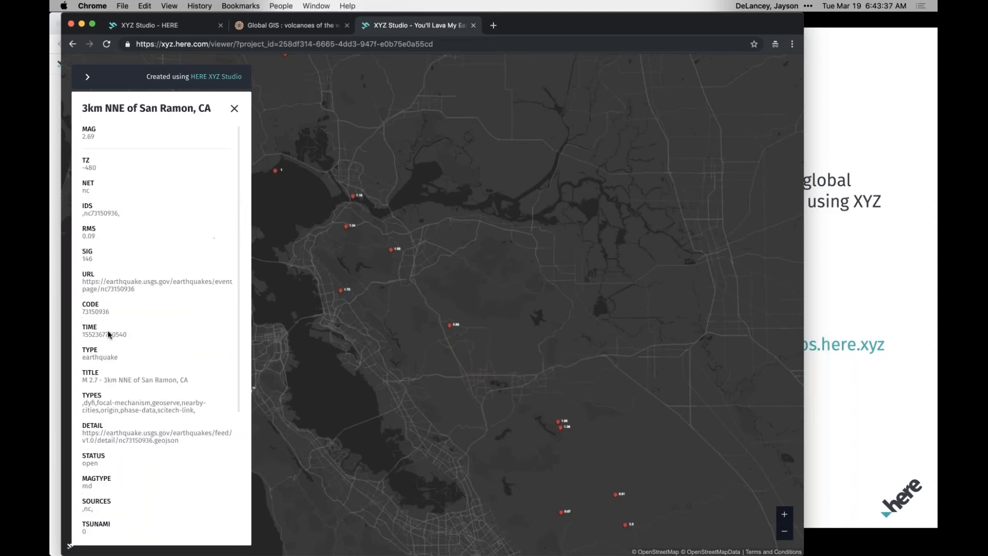
{"action": "left_click", "coordinate": [235, 109]}
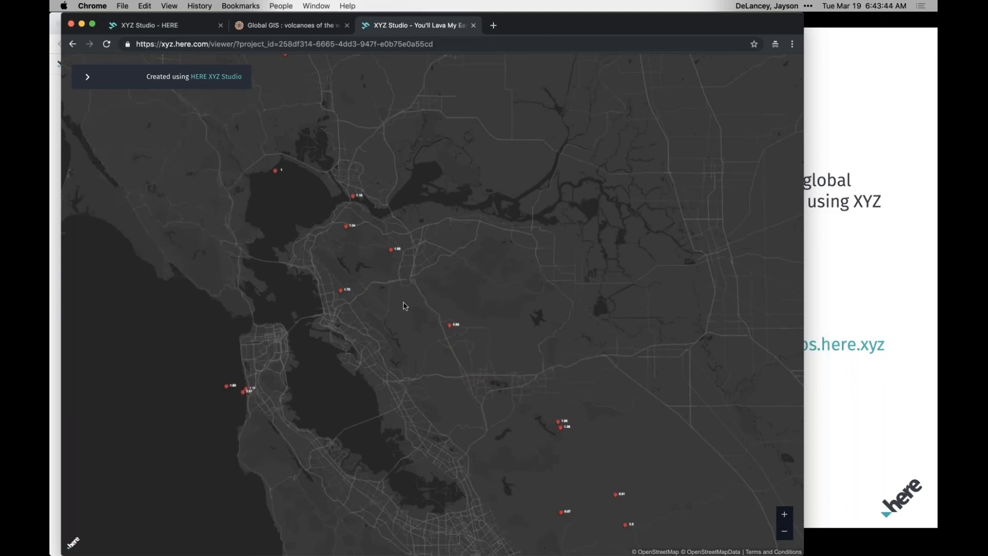
{"action": "left_click_drag", "start_coordinate": [357, 337], "coordinate": [493, 225]}
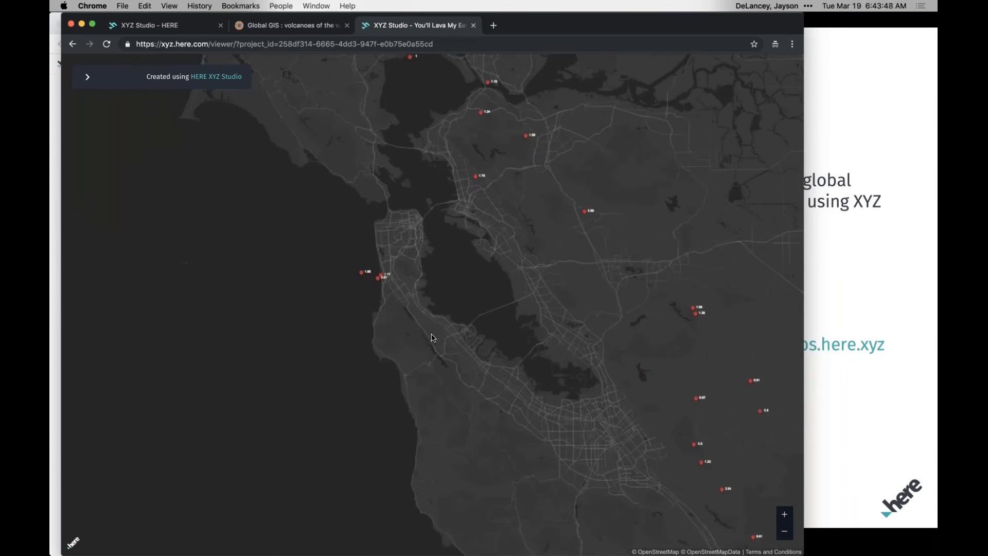
Return to the XYZ Studio publish settings and copy the map's iframe embed code.
{"action": "left_click", "coordinate": [148, 30]}
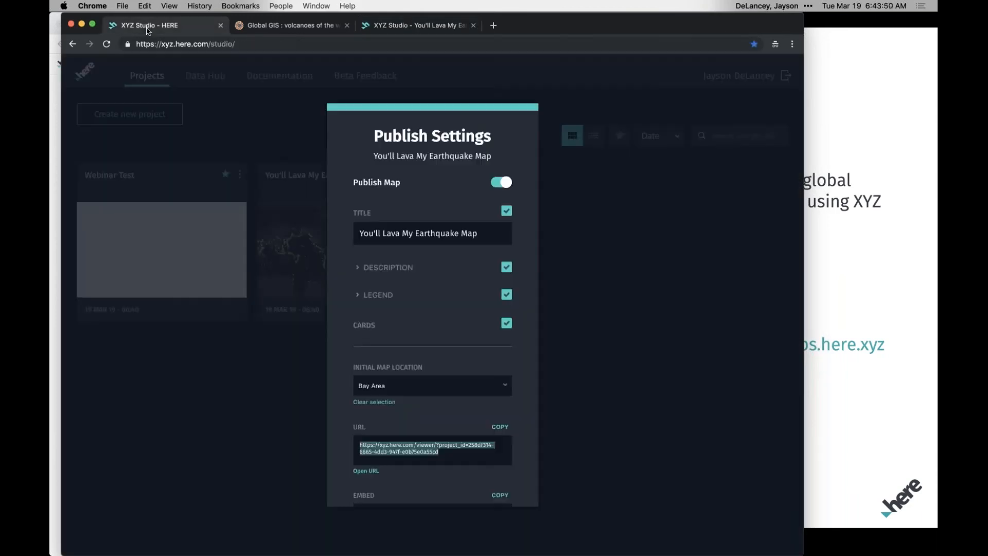
{"action": "scroll", "coordinate": [419, 360], "scroll_direction": "down", "scroll_amount": 3}
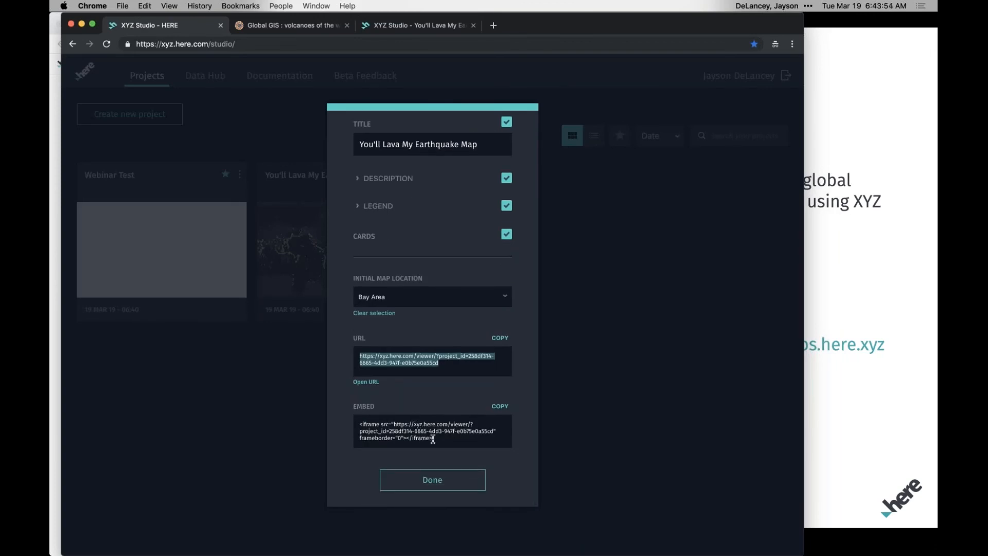
{"action": "left_click", "coordinate": [499, 406]}
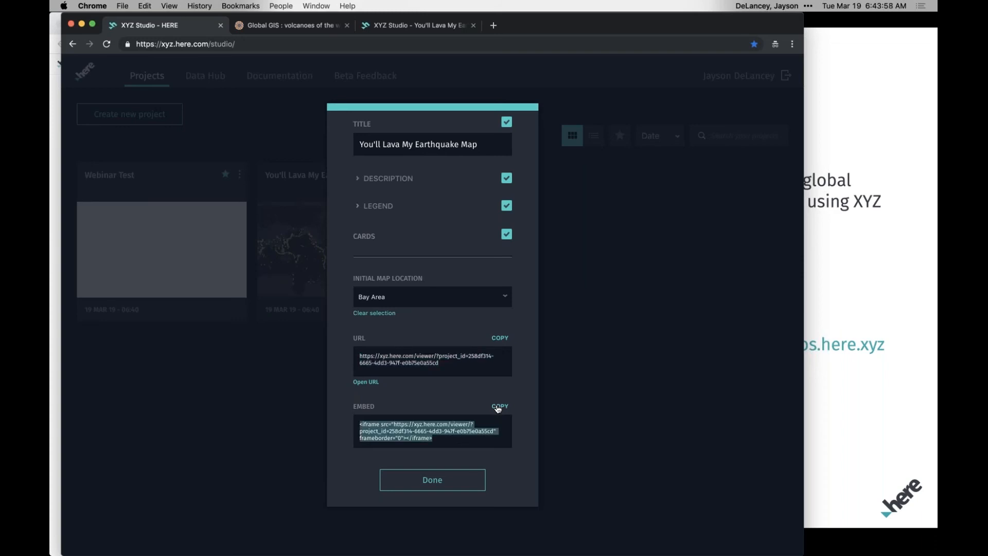
Switch to iTerm2 and change from the data folder to the web folder of mapping-seismic-activity.
{"action": "key", "text": "super+Tab"}
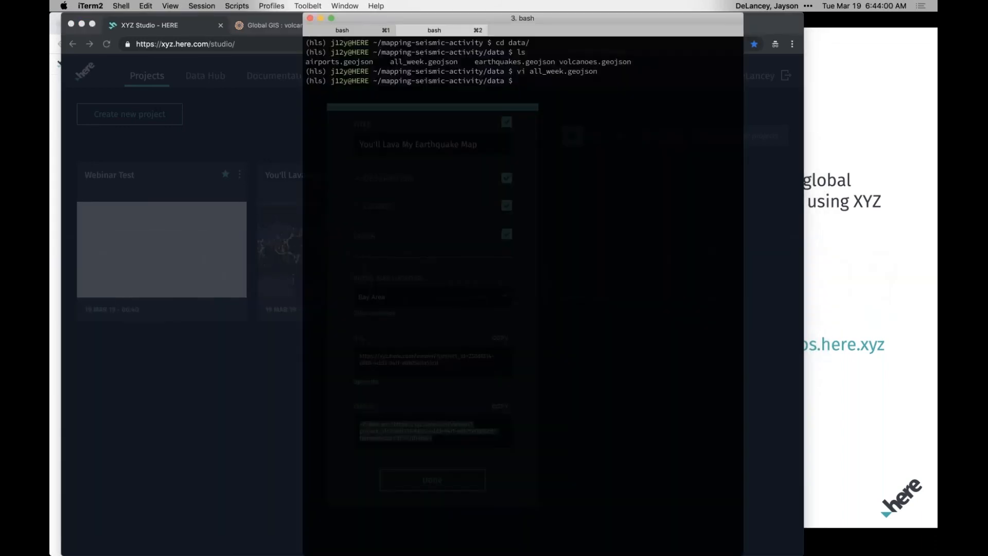
{"action": "type", "text": "cd .."}
{"action": "key", "text": "Return"}
{"action": "type", "text": "ls"}
{"action": "key", "text": "Return"}
{"action": "type", "text": "cd w"}
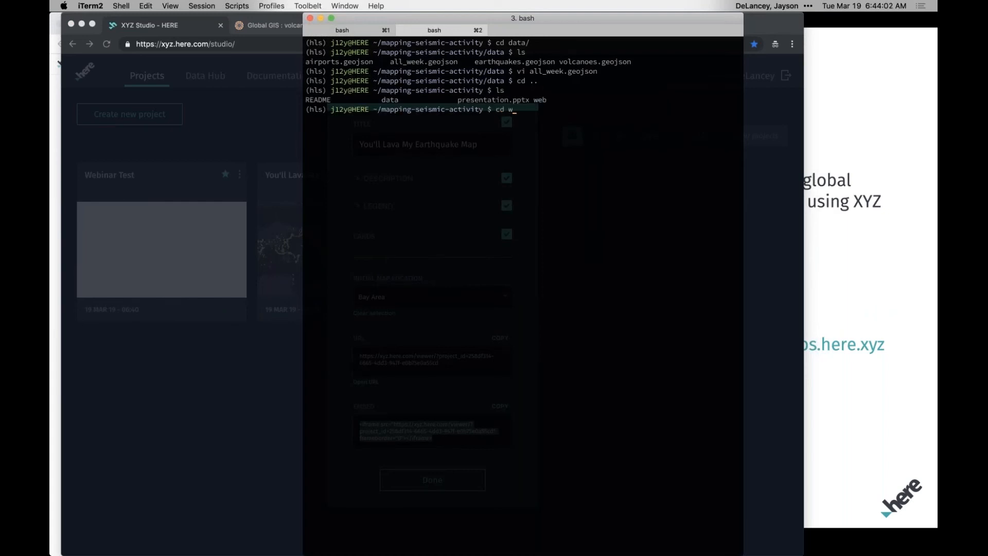
{"action": "key", "text": "Tab"}
{"action": "key", "text": "Return"}
List the web folder's files, view index.html in vi and quit without editing it.
{"action": "type", "text": "ls"}
{"action": "key", "text": "Return"}
{"action": "type", "text": "vi i"}
{"action": "key", "text": "Tab"}
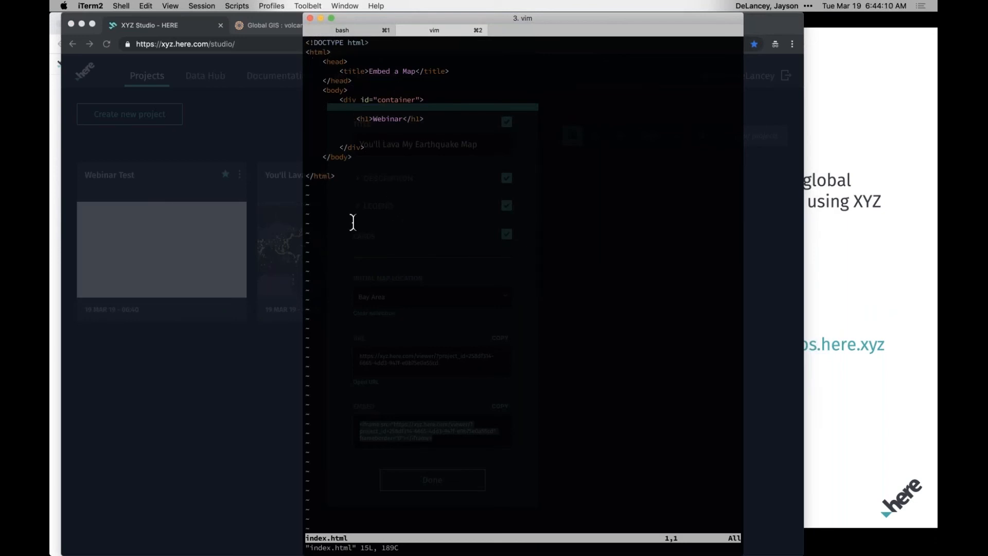
{"action": "type", "text": ":q"}
{"action": "key", "text": "Return"}
Start a local web server in the background with python -m SimpleHTTPServer &.
{"action": "type", "text": "pyt"}
{"action": "key", "text": "Up"}
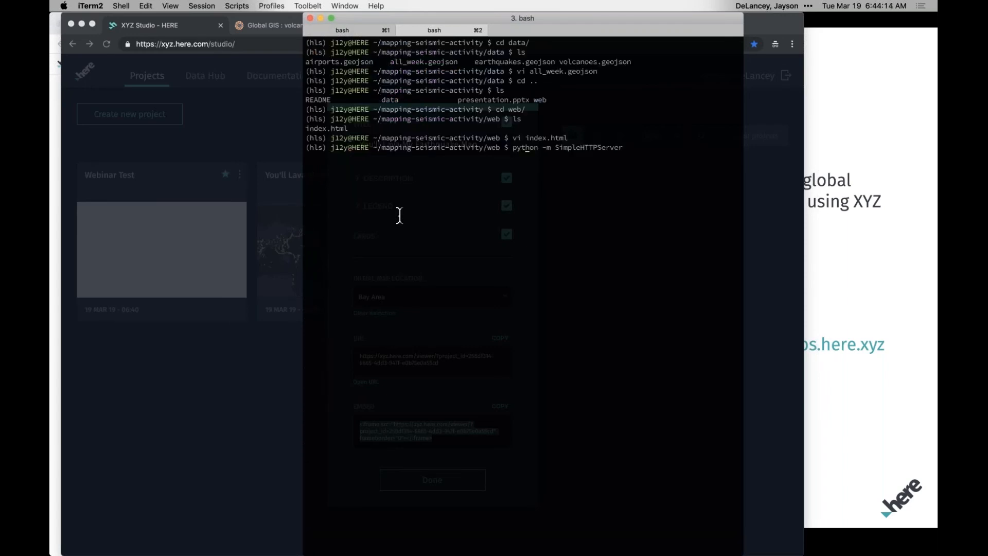
{"action": "type", "text": "&"}
{"action": "key", "text": "Return"}
{"action": "key", "text": "Return"}
Switch to Chrome, load localhost:8000 in a new tab and check the page's Webinar heading.
{"action": "left_click", "coordinate": [230, 143]}
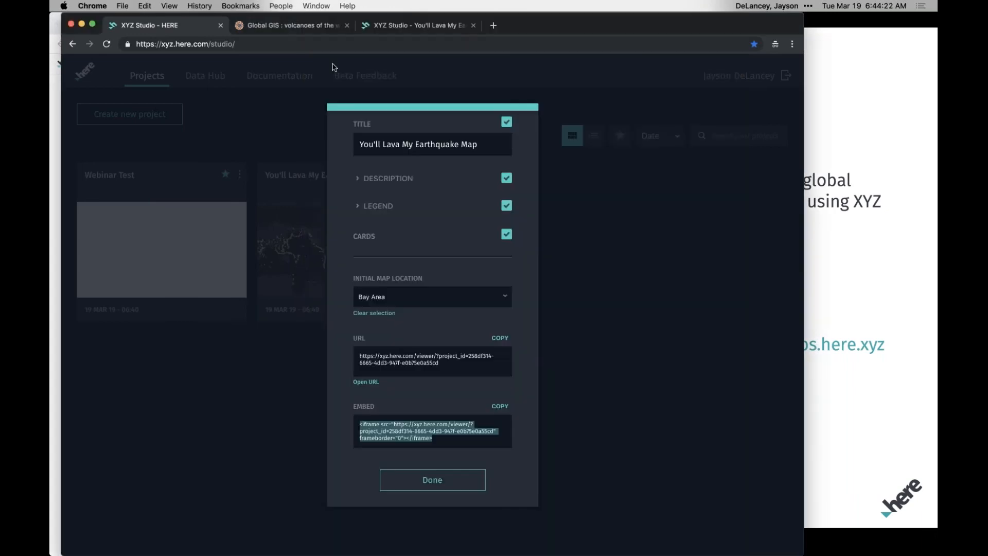
{"action": "left_click", "coordinate": [493, 25]}
{"action": "type", "text": "localhost:8000"}
{"action": "key", "text": "Return"}
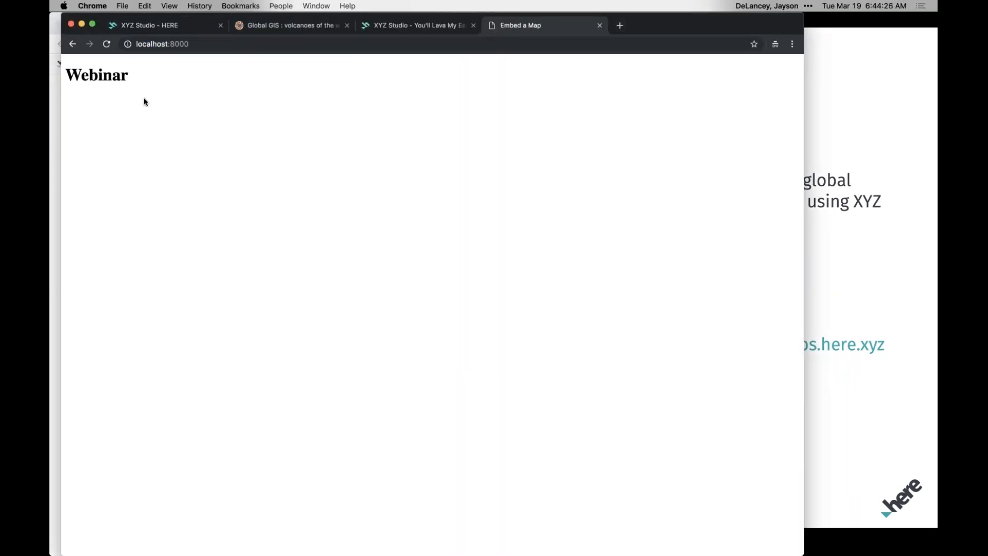
{"action": "left_click_drag", "start_coordinate": [81, 74], "coordinate": [157, 104]}
{"action": "left_click", "coordinate": [157, 104]}
Back in iTerm2, reopen index.html in vi and paste the map's iframe embed code beneath the Webinar heading.
{"action": "key", "text": "super+Tab"}
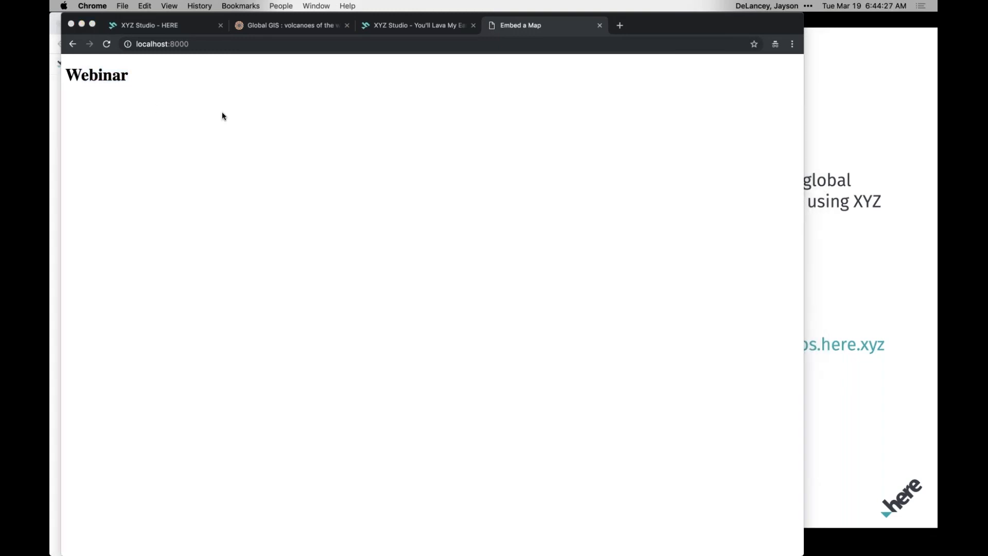
{"action": "key", "text": "Return"}
{"action": "type", "text": "vi index.html"}
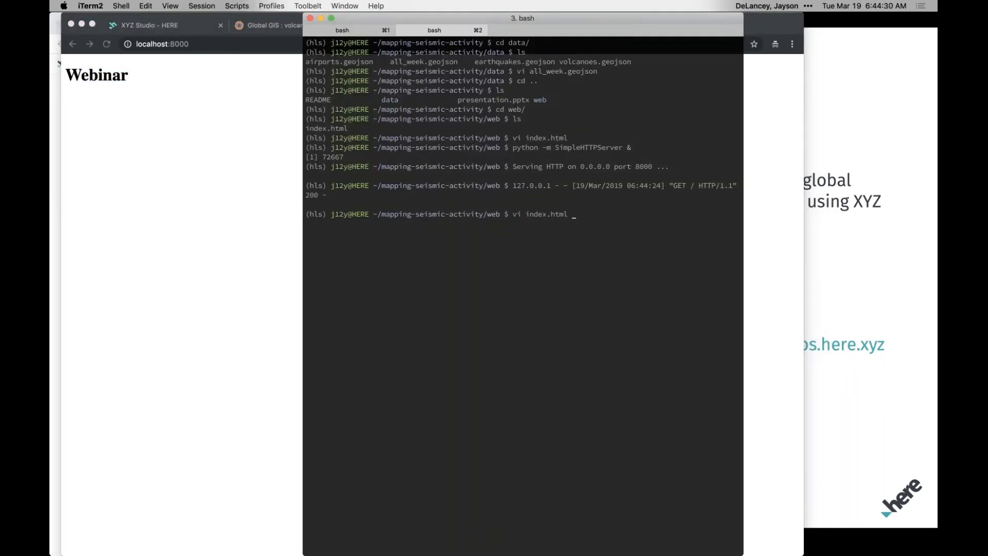
{"action": "key", "text": "Return"}
{"action": "key", "text": "j"}
{"action": "key", "text": "j"}
{"action": "key", "text": "j"}
{"action": "key", "text": "j"}
{"action": "key", "text": "j"}
{"action": "key", "text": "j"}
{"action": "key", "text": "j"}
{"action": "key", "text": "j"}
{"action": "key", "text": "o"}
{"action": "key", "text": "super+v"}
{"action": "key", "text": "Escape"}
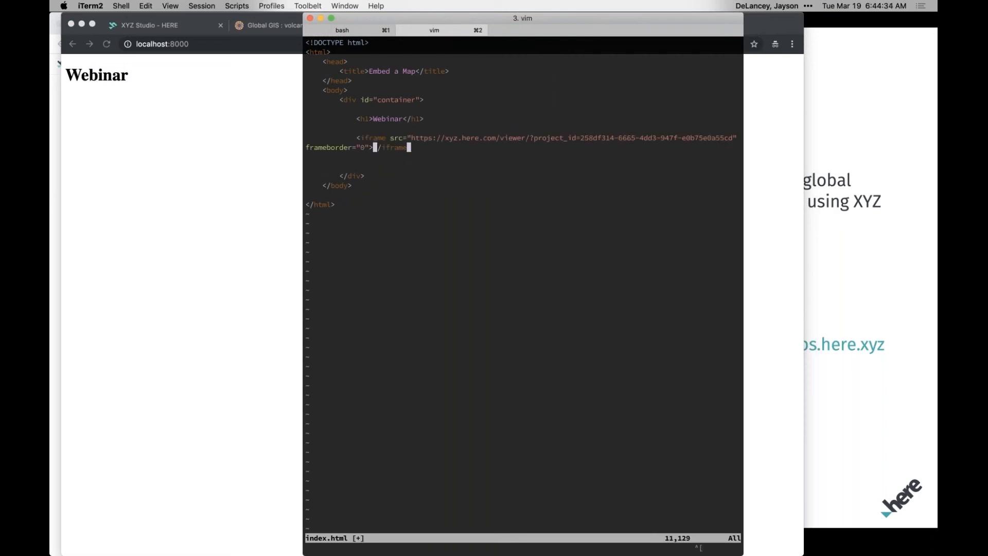
{"action": "key", "text": "j"}
Save index.html with the pasted iframe and quit vi.
{"action": "left_click_drag", "start_coordinate": [411, 138], "coordinate": [357, 141]}
{"action": "left_click", "coordinate": [403, 171]}
{"action": "type", "text": "wq"}
{"action": "key", "text": "Return"}
Switch to Chrome, reload localhost:8000 and collapse the info box of the embedded map.
{"action": "left_click", "coordinate": [129, 97]}
{"action": "left_click", "coordinate": [107, 44]}
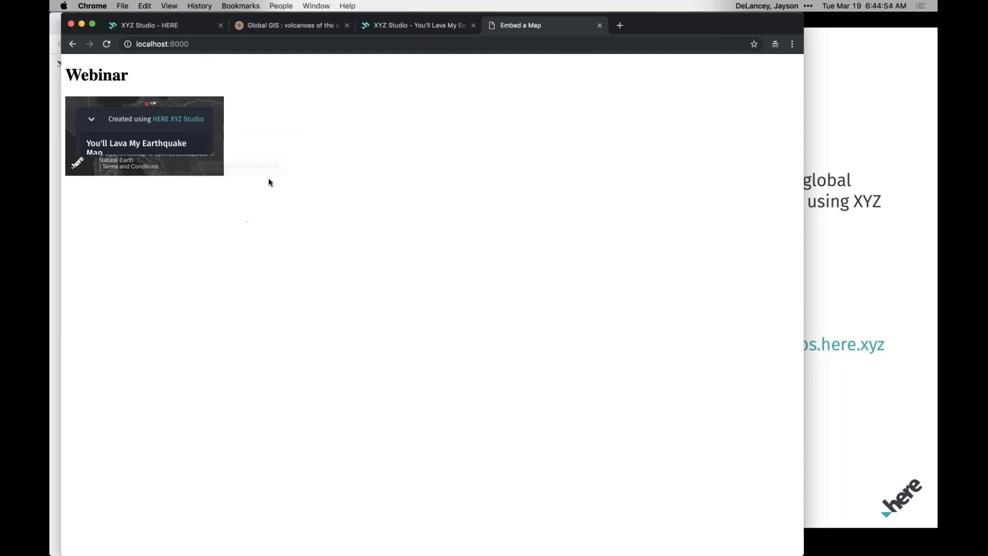
{"action": "left_click", "coordinate": [92, 119]}
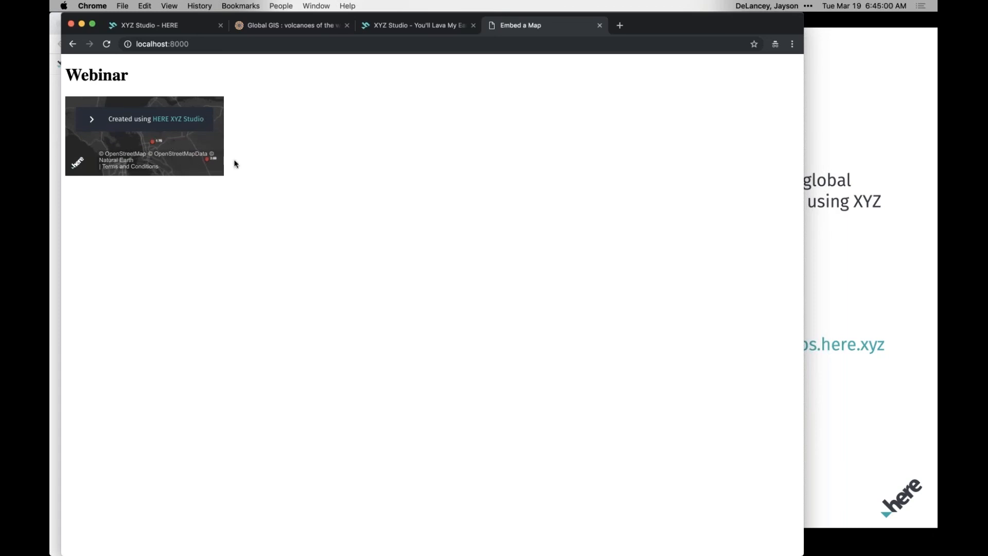
Return to iTerm2, reopen index.html in vi and add width="100%" to the iframe tag after frameborder.
{"action": "key", "text": "super+Tab"}
{"action": "key", "text": "Return"}
{"action": "type", "text": "vi index.html"}
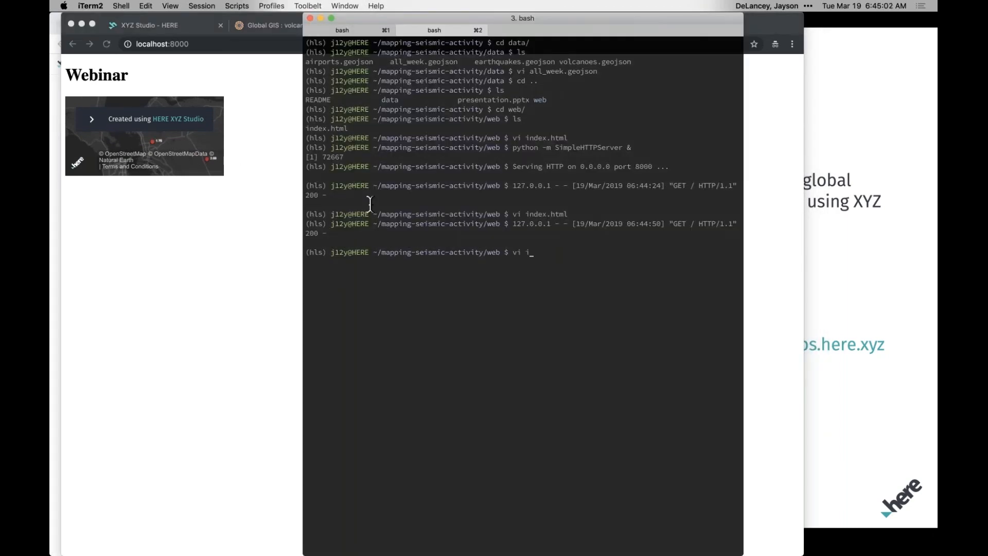
{"action": "key", "text": "Return"}
{"action": "key", "text": "j"}
{"action": "key", "text": "j"}
{"action": "key", "text": "j"}
{"action": "key", "text": "j"}
{"action": "key", "text": "j"}
{"action": "key", "text": "j"}
{"action": "key", "text": "j"}
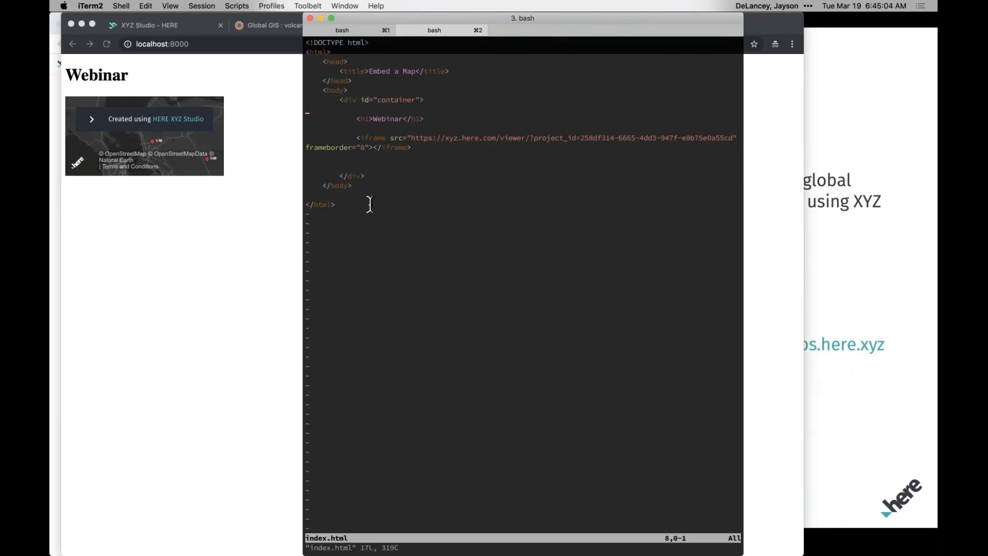
{"action": "key", "text": "shift+w"}
{"action": "key", "text": "shift+w"}
{"action": "key", "text": "shift+w"}
{"action": "key", "text": "w"}
{"action": "key", "text": "w"}
{"action": "type", "text": "li width"}
{"action": "type", "text": "=\"100%\""}
{"action": "key", "text": "Escape"}
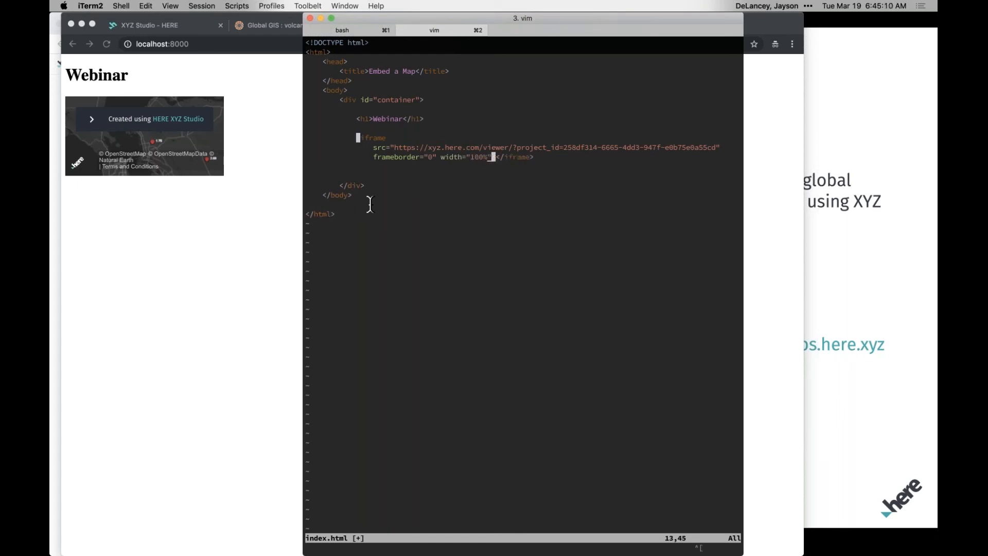
Turn the iframe's width attribute into style="width:100%" and save index.html.
{"action": "key", "text": "b"}
{"action": "key", "text": "b"}
{"action": "key", "text": "b"}
{"action": "type", "text": "wstyle"}
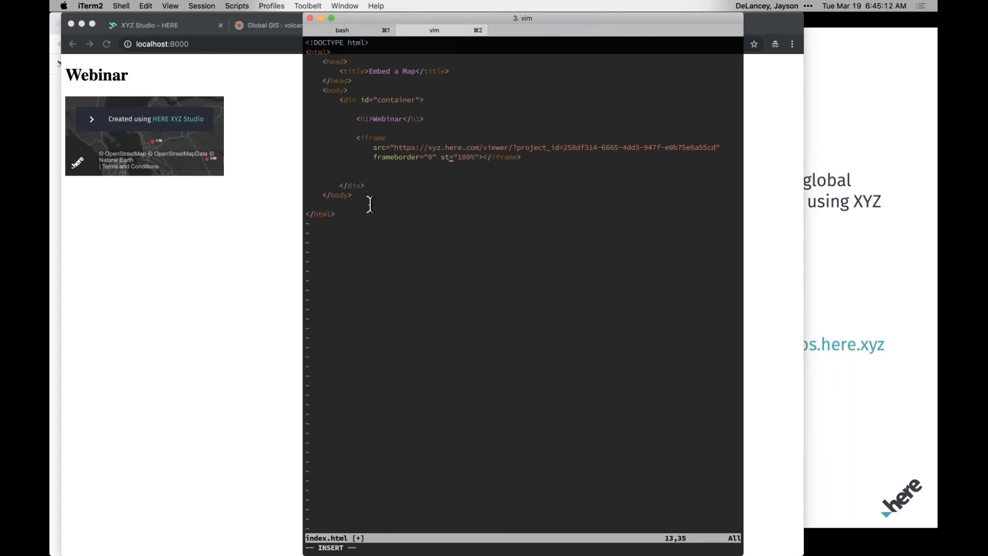
{"action": "key", "text": "Escape"}
{"action": "key", "text": "w"}
{"action": "key", "text": "w"}
{"action": "type", "text": "iwidth:"}
{"action": "key", "text": "Escape"}
{"action": "type", "text": "::w"}
{"action": "key", "text": "Return"}
Switch to Chrome, reload localhost:8000 to check the embedded map's new width, and close that tab.
{"action": "key", "text": "super+1"}
{"action": "left_click", "coordinate": [117, 214]}
{"action": "left_click", "coordinate": [107, 44]}
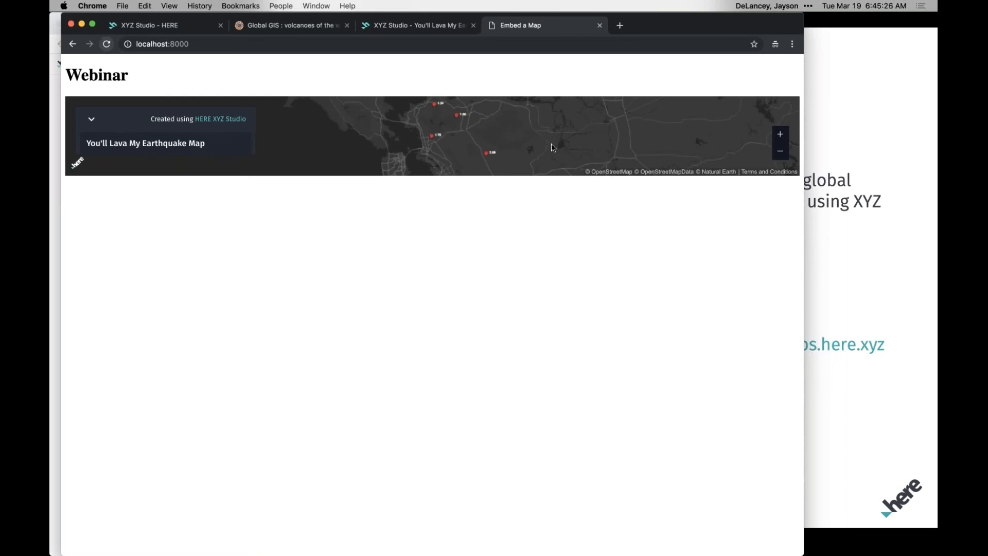
{"action": "left_click_drag", "start_coordinate": [532, 135], "coordinate": [517, 135]}
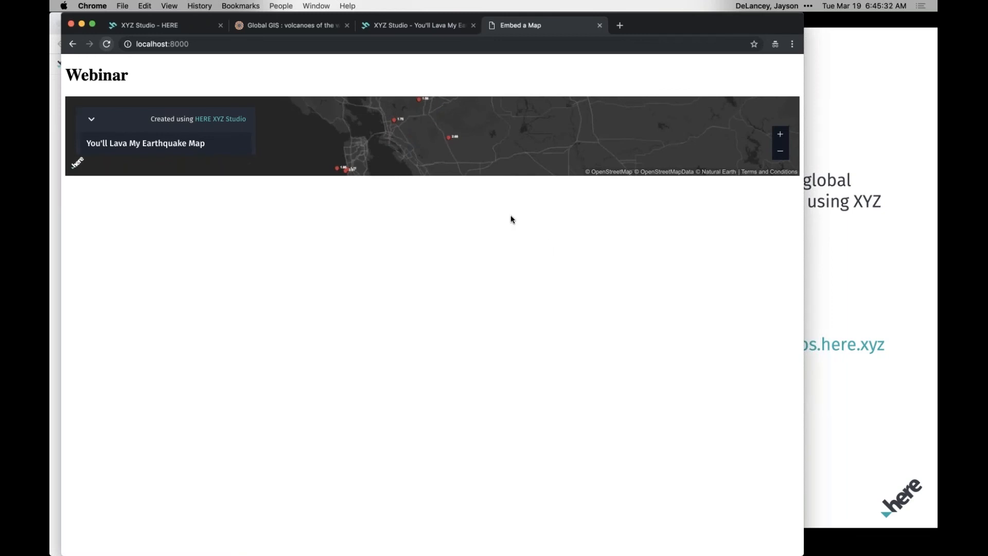
{"action": "left_click", "coordinate": [599, 26]}
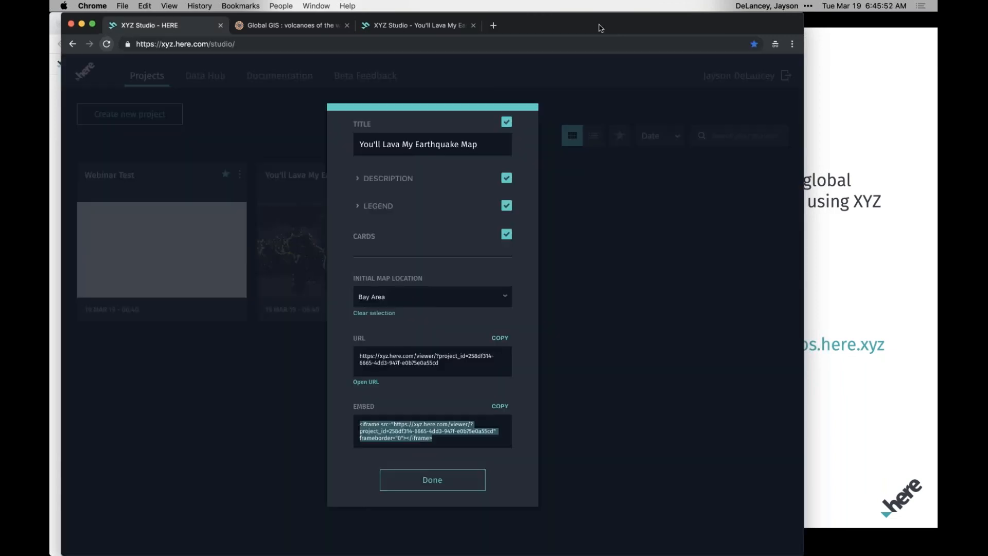
Finish the publishing settings of You'll Lava My Earthquake Map and open the XYZ Studio documentation.
{"action": "left_click", "coordinate": [440, 484]}
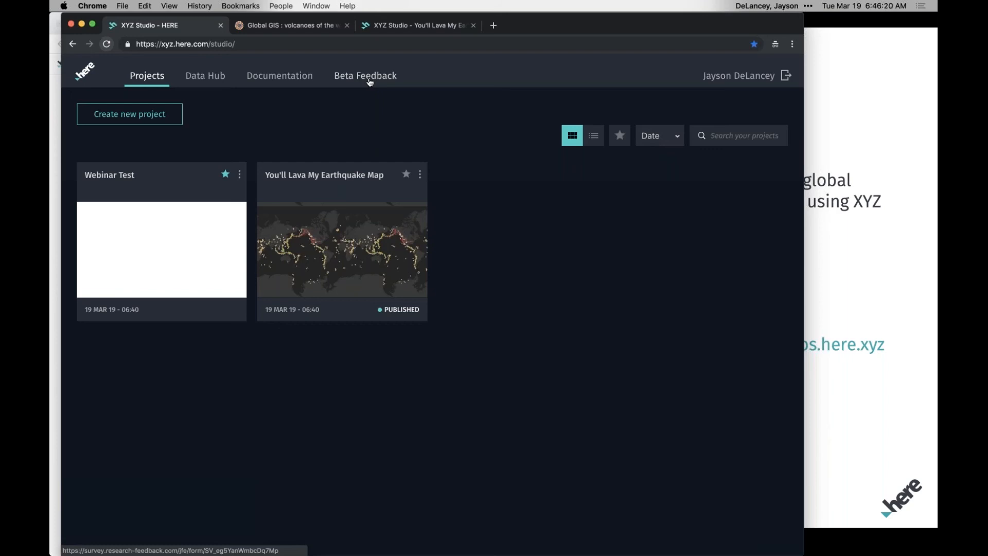
{"action": "left_click", "coordinate": [277, 78]}
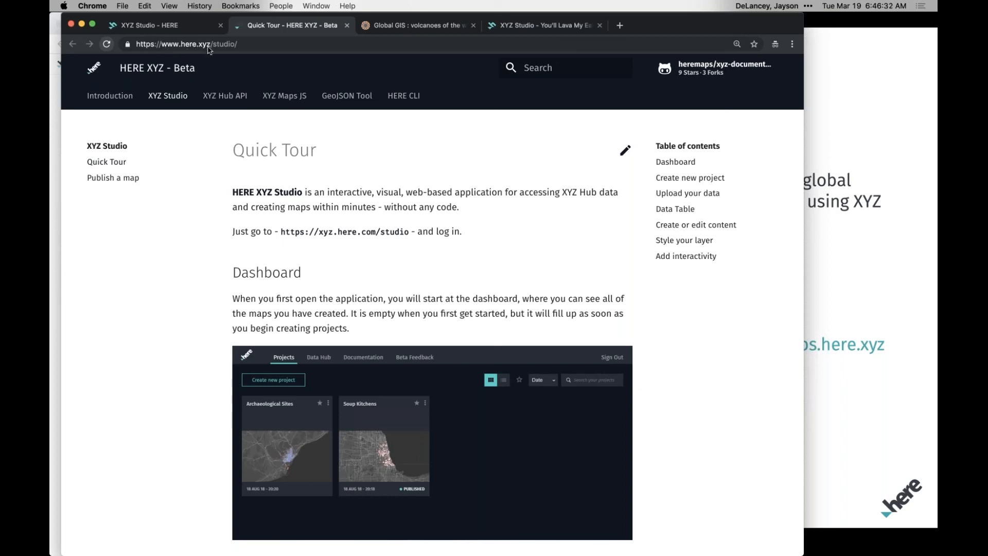
Open the here.xyz documentation home page in a new browser tab.
{"action": "left_click", "coordinate": [620, 27]}
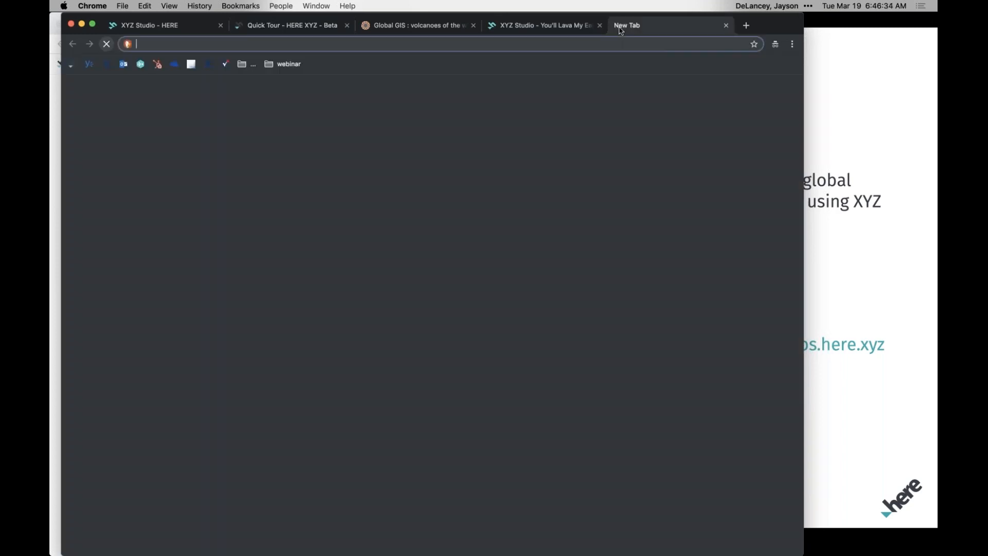
{"action": "type", "text": "here.xyz"}
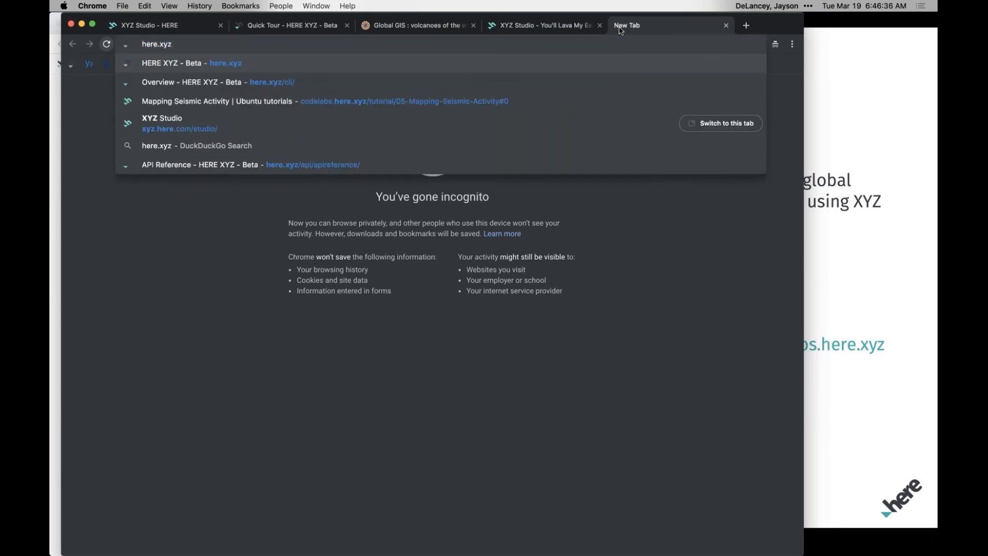
{"action": "key", "text": "Return"}
Return to the Quick Tour page and skim its sections on creating projects, uploading data, editing content and styling layers.
{"action": "key", "text": "super+2"}
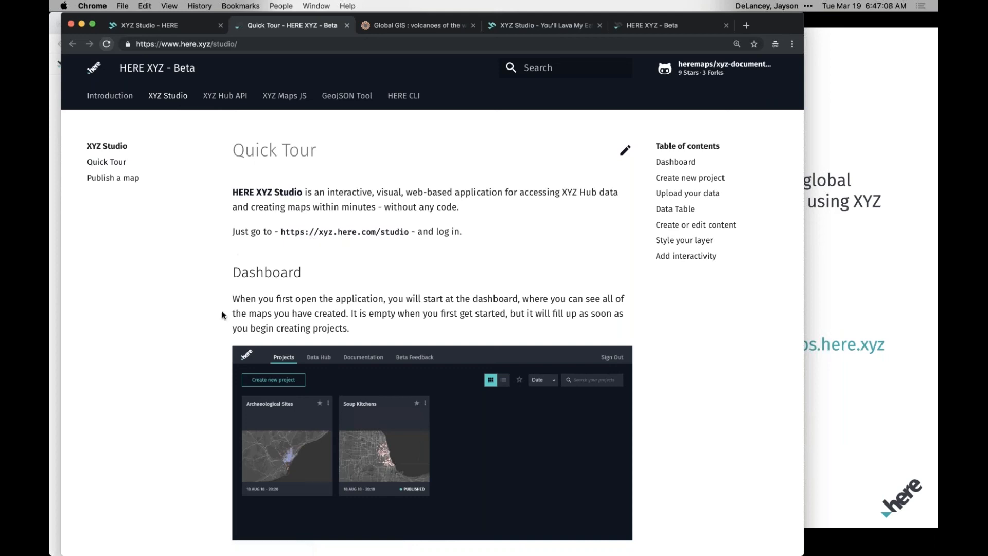
{"action": "scroll", "coordinate": [223, 315], "scroll_direction": "down", "scroll_amount": 1}
{"action": "scroll", "coordinate": [222, 315], "scroll_direction": "down", "scroll_amount": 15}
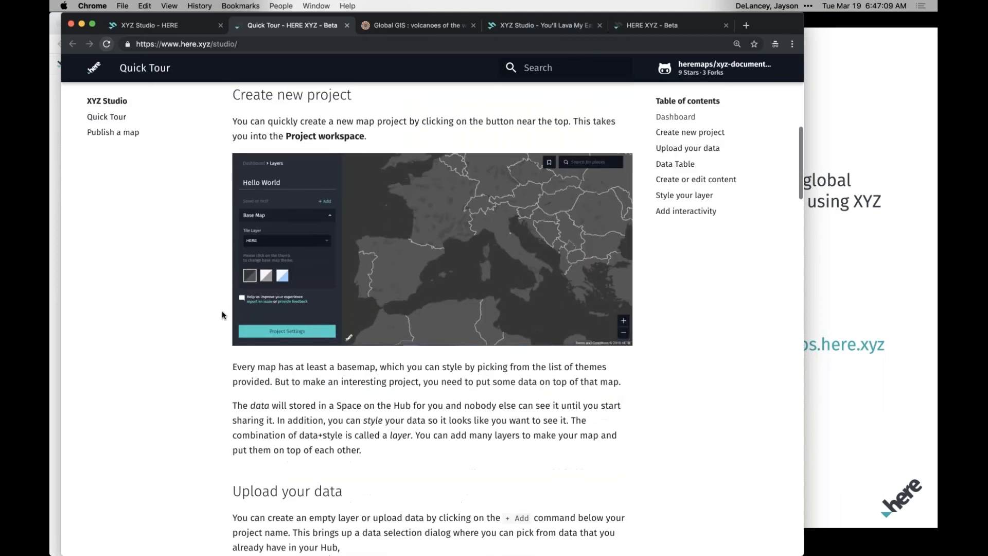
{"action": "scroll", "coordinate": [222, 315], "scroll_direction": "down", "scroll_amount": 10}
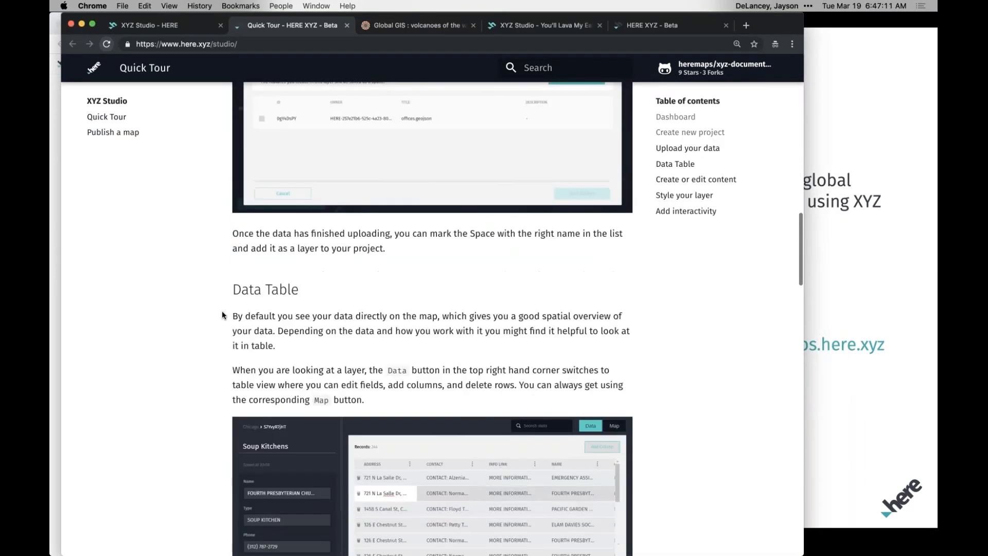
{"action": "scroll", "coordinate": [222, 314], "scroll_direction": "down", "scroll_amount": 11}
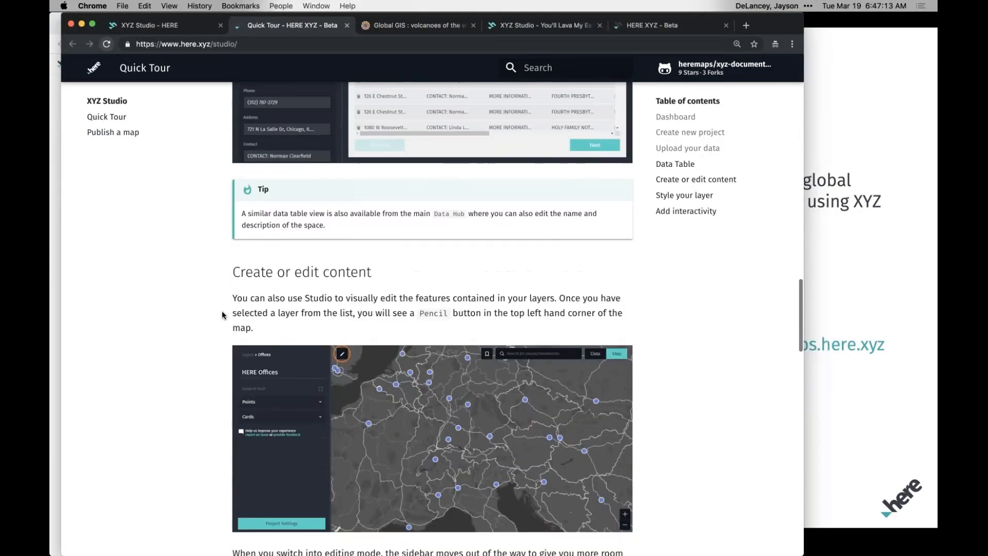
{"action": "scroll", "coordinate": [222, 315], "scroll_direction": "down", "scroll_amount": 10}
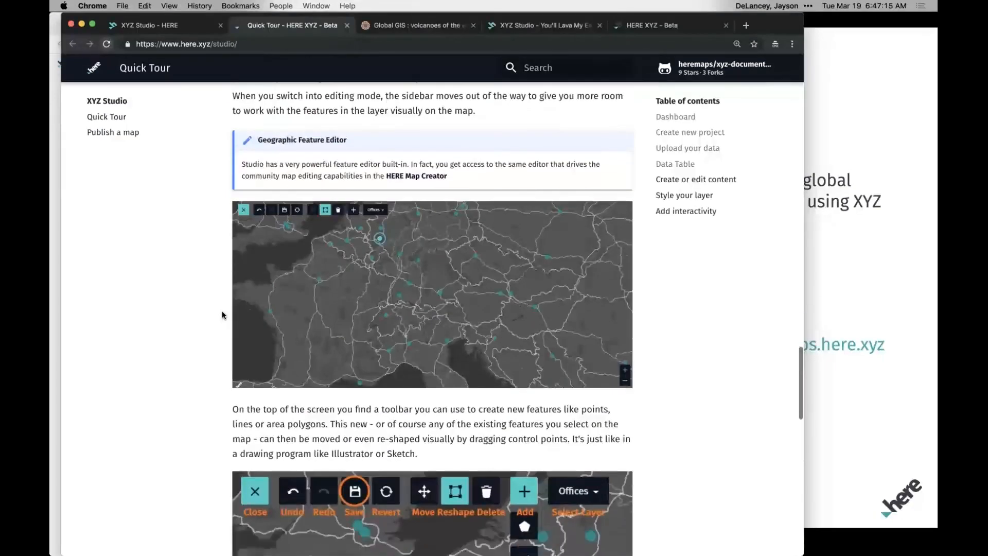
{"action": "scroll", "coordinate": [222, 315], "scroll_direction": "down", "scroll_amount": 7}
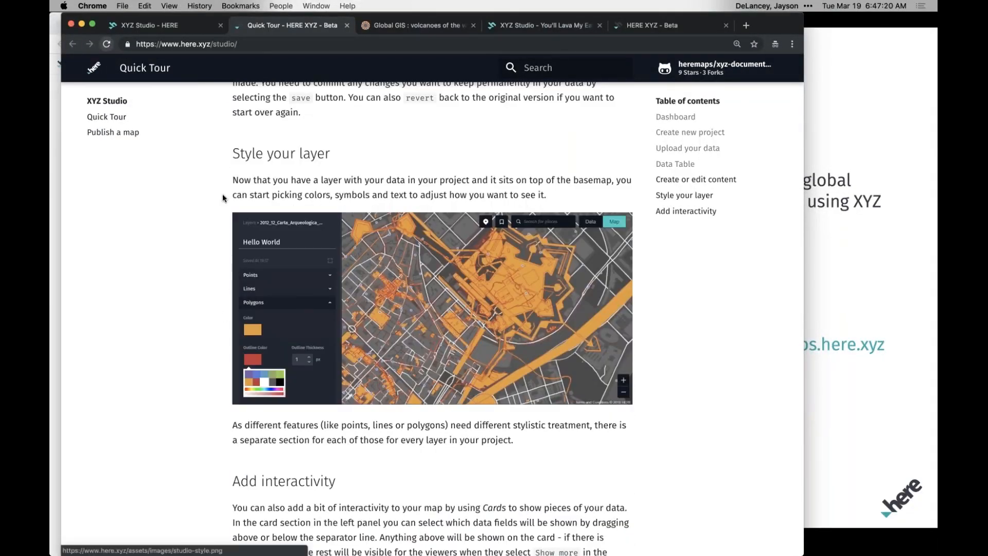
{"action": "scroll", "coordinate": [222, 194], "scroll_direction": "up", "scroll_amount": 20}
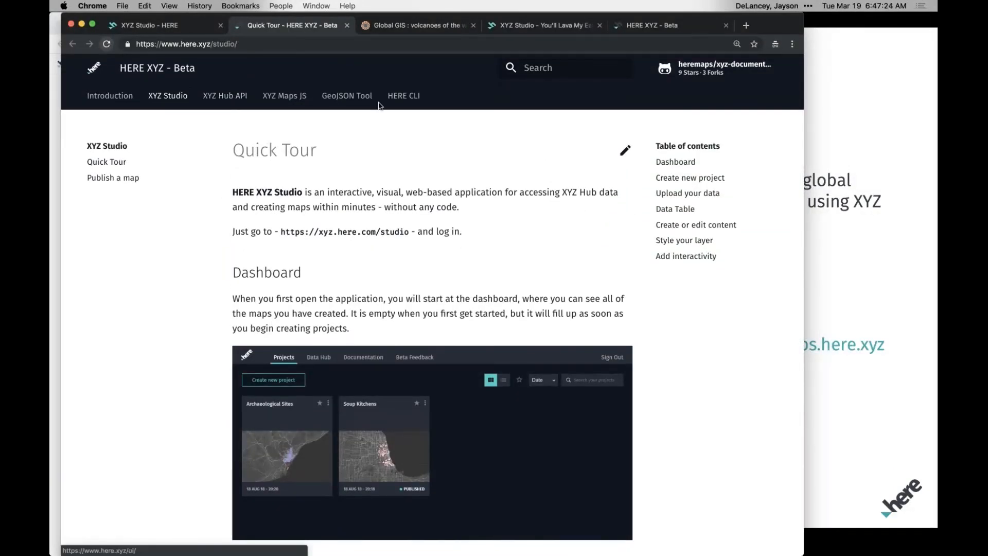
Open the HERE CLI documentation and skim its overview page.
{"action": "left_click", "coordinate": [397, 101]}
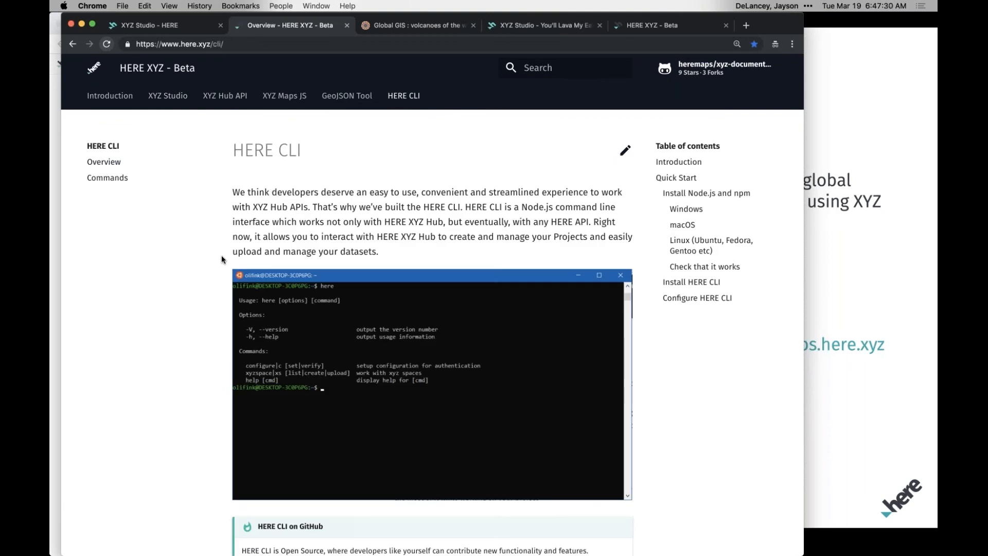
{"action": "scroll", "coordinate": [221, 255], "scroll_direction": "down", "scroll_amount": 3}
{"action": "scroll", "coordinate": [221, 255], "scroll_direction": "up", "scroll_amount": 3}
Open the XYZ Hub API overview and read through its sections on authentication, data, tags and iterating.
{"action": "left_click", "coordinate": [212, 103]}
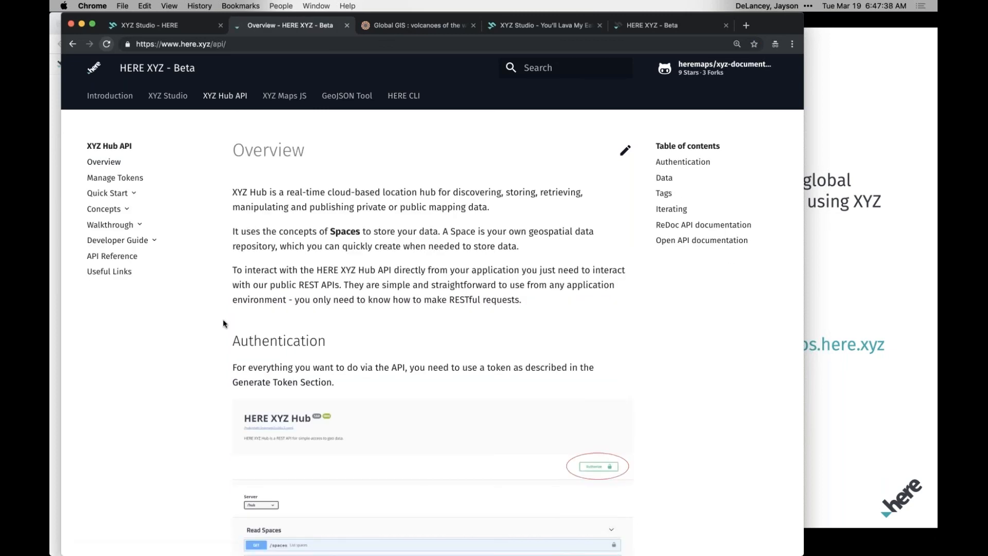
{"action": "scroll", "coordinate": [220, 350], "scroll_direction": "down", "scroll_amount": 10}
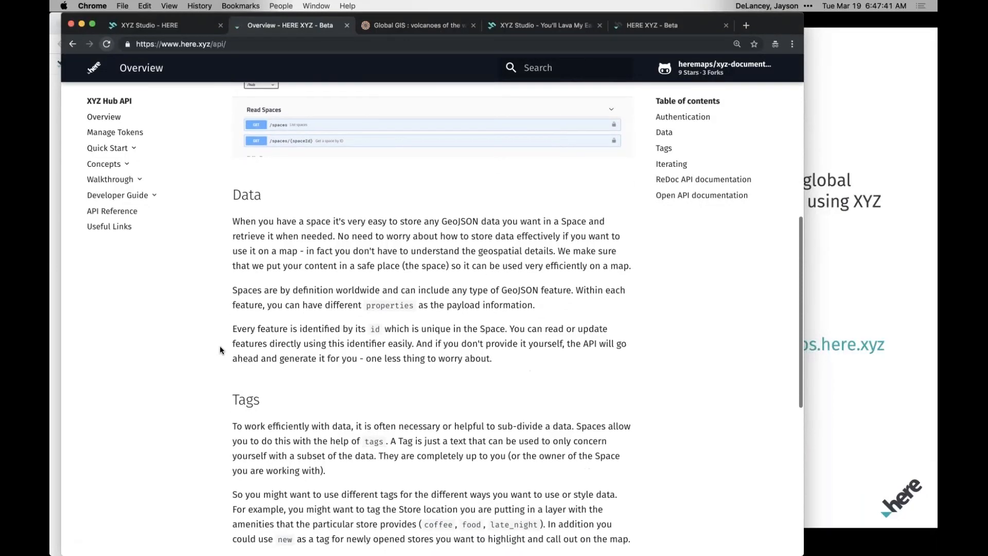
{"action": "scroll", "coordinate": [221, 350], "scroll_direction": "down", "scroll_amount": 5}
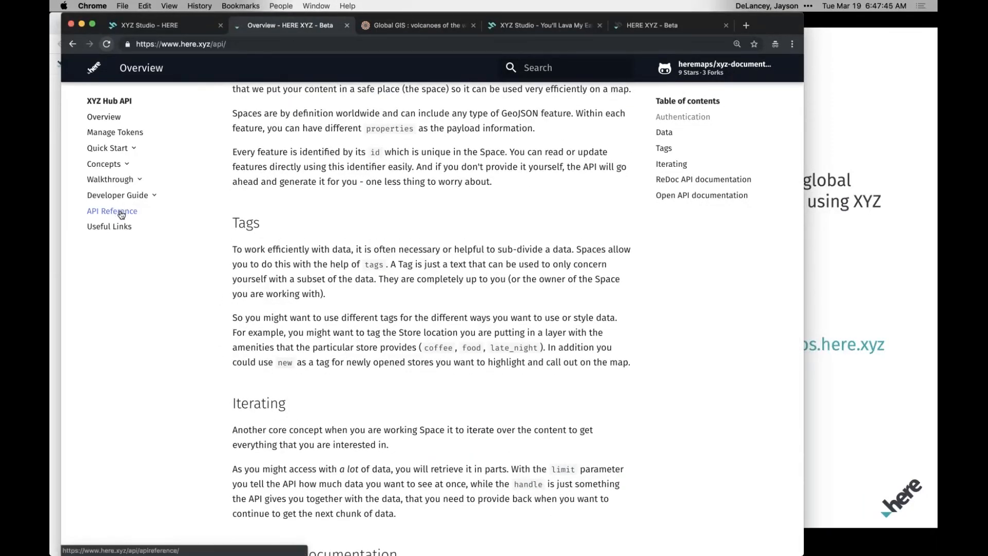
Open the XYZ Hub API Reference and bring up its Swagger API documentation.
{"action": "left_click", "coordinate": [121, 212]}
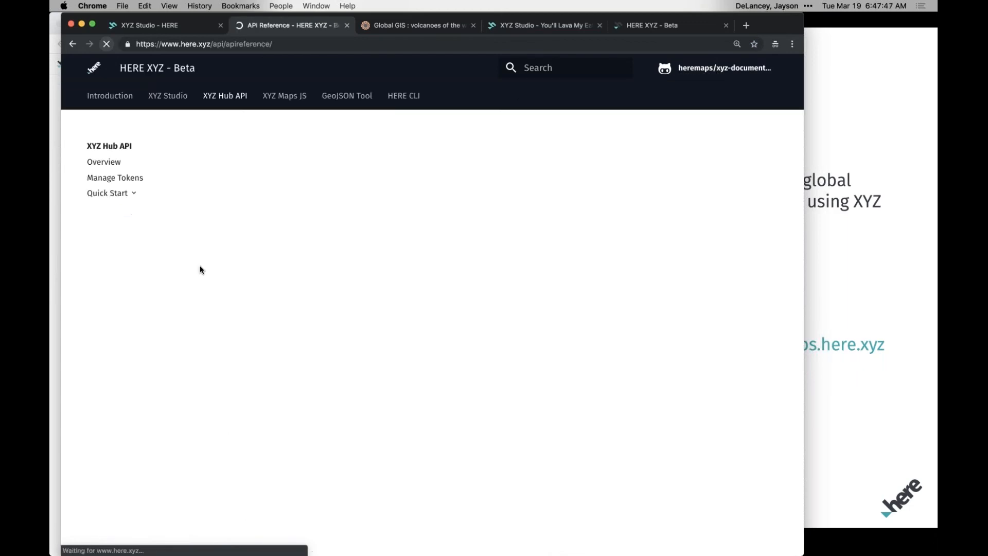
{"action": "left_click", "coordinate": [261, 223], "text": "super"}
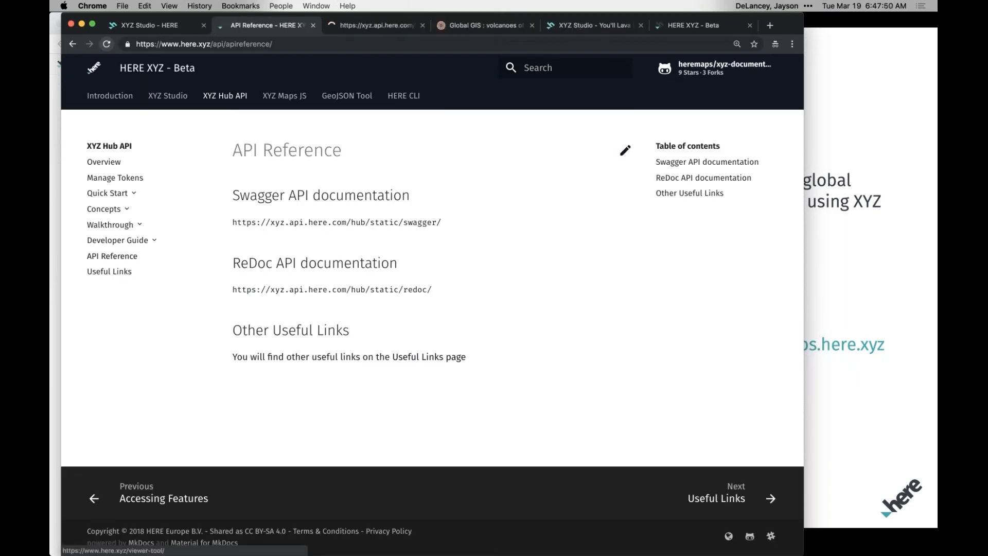
{"action": "left_click", "coordinate": [362, 26]}
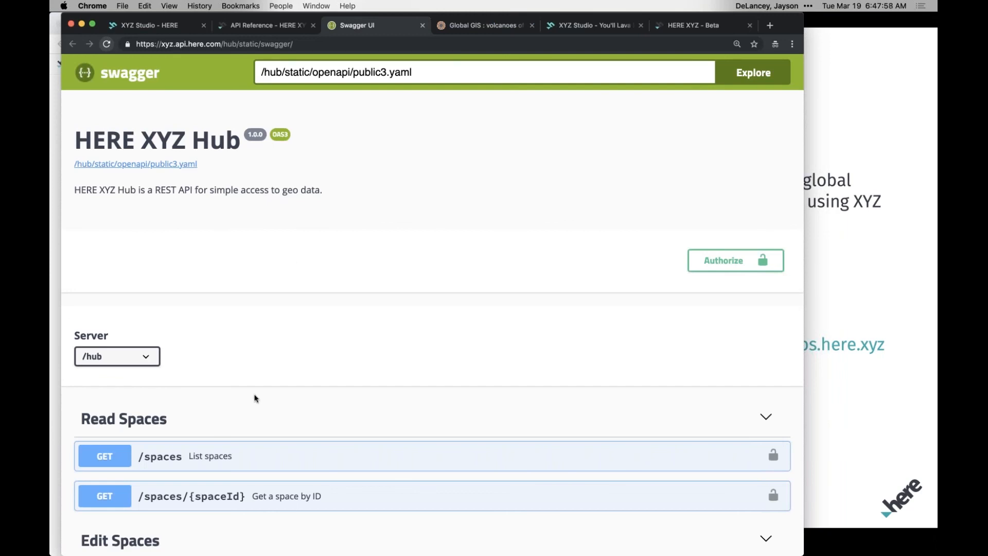
Review the Swagger endpoints for reading and editing spaces and features, and close the Swagger page.
{"action": "scroll", "coordinate": [254, 398], "scroll_direction": "down", "scroll_amount": 5}
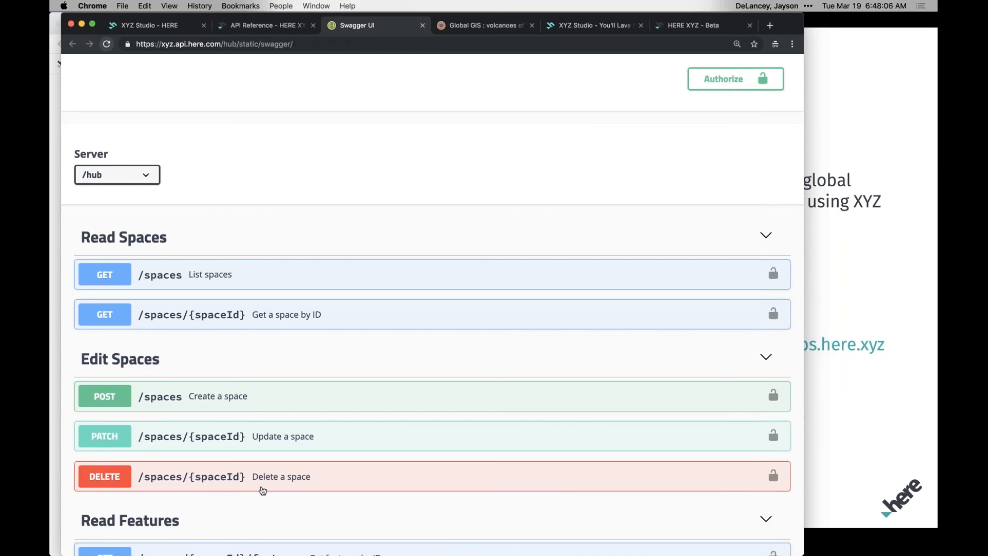
{"action": "scroll", "coordinate": [263, 490], "scroll_direction": "down", "scroll_amount": 7}
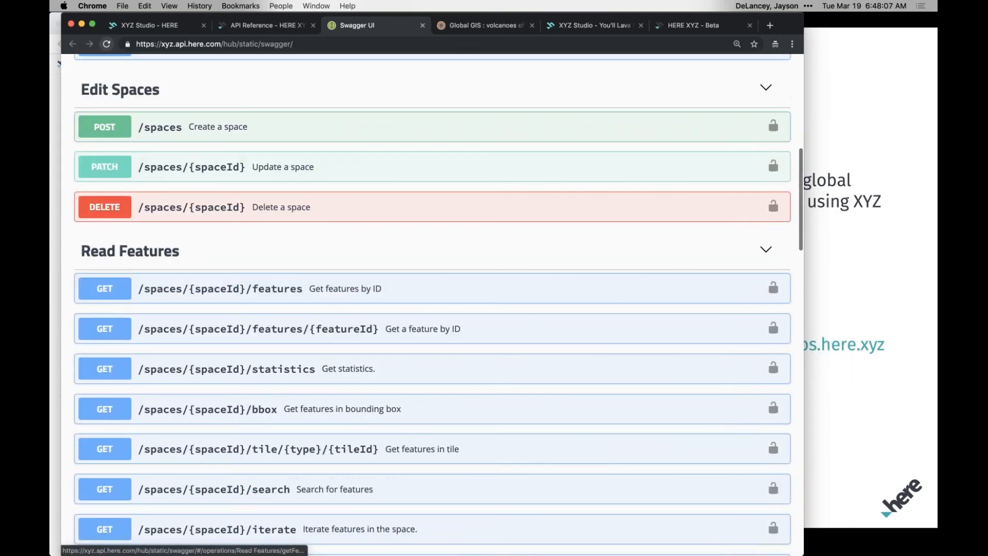
{"action": "scroll", "coordinate": [319, 410], "scroll_direction": "down", "scroll_amount": 3}
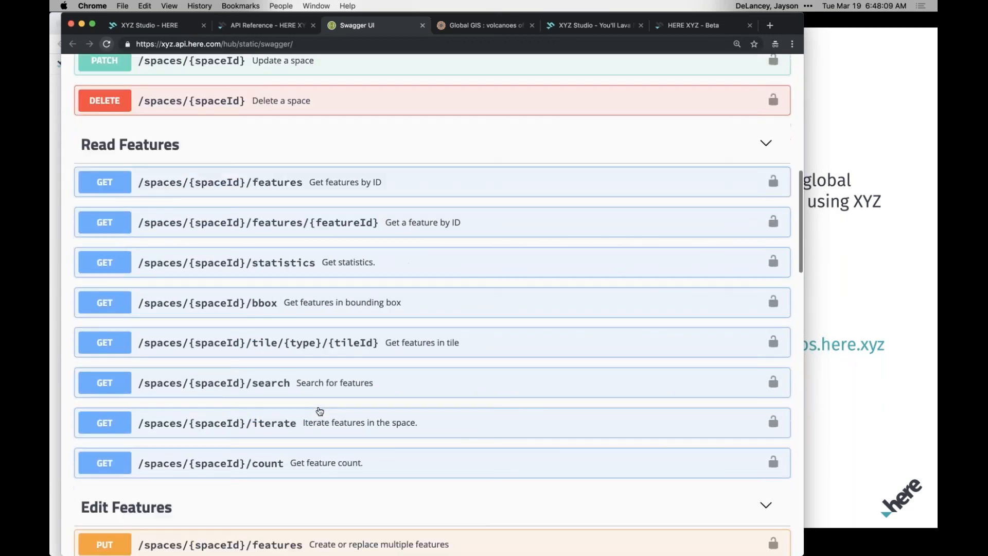
{"action": "scroll", "coordinate": [337, 449], "scroll_direction": "down", "scroll_amount": 5}
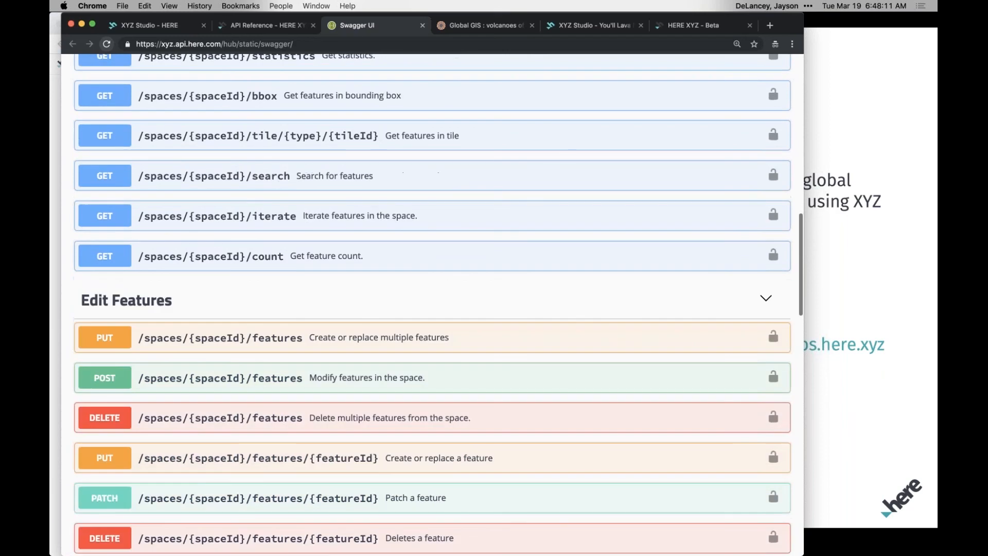
{"action": "left_click", "coordinate": [422, 26]}
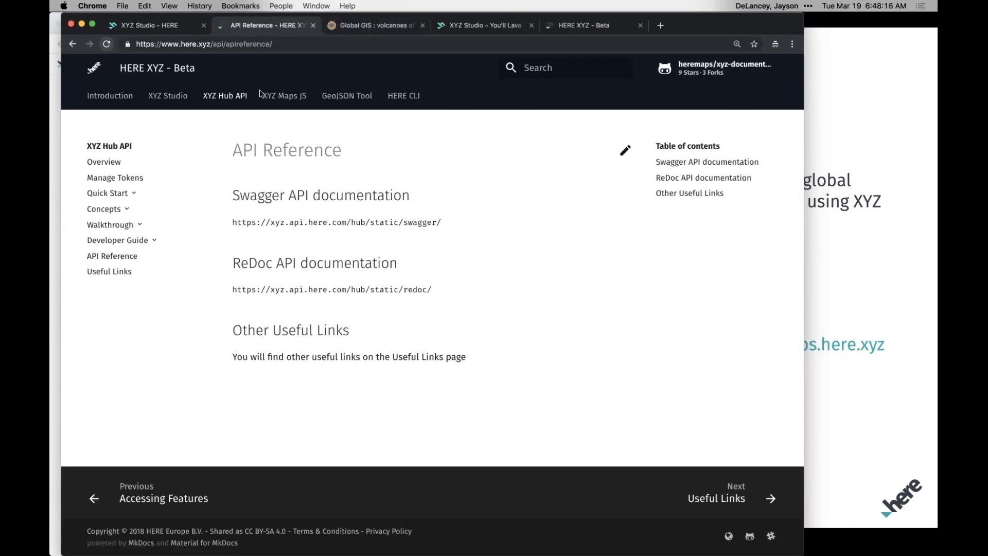
Open the XYZ Maps JS overview and review the Maps Playground section and the tip about using a sample as a template.
{"action": "left_click", "coordinate": [282, 96]}
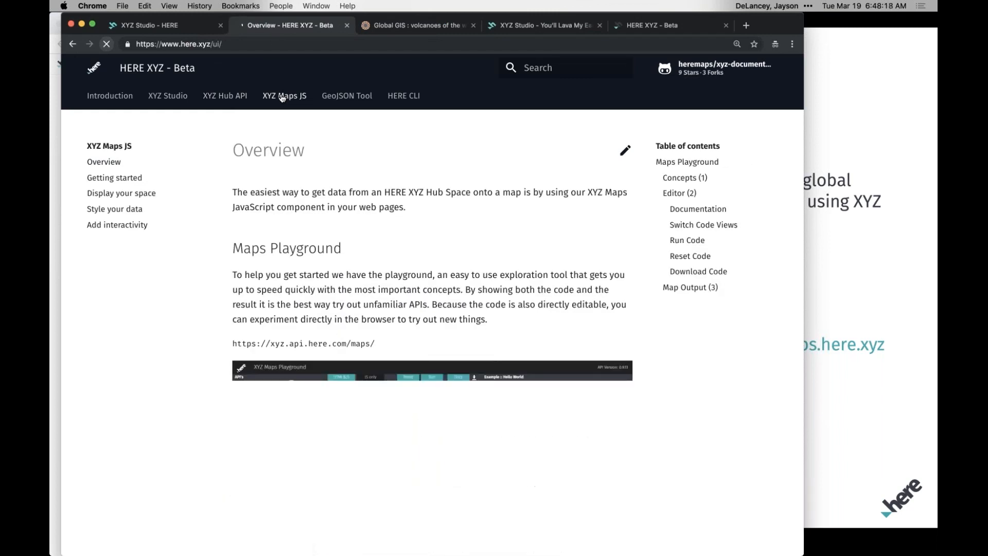
{"action": "scroll", "coordinate": [168, 333], "scroll_direction": "down", "scroll_amount": 2}
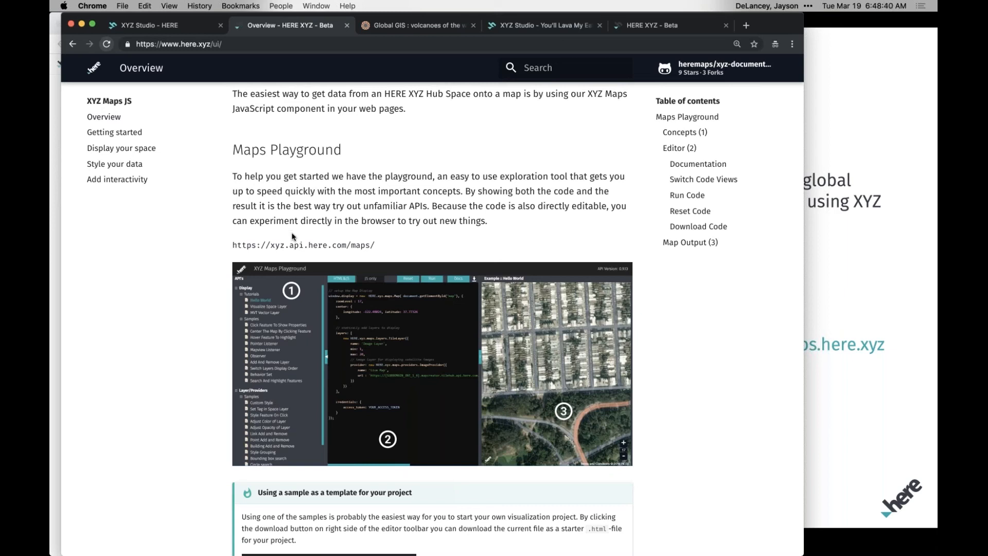
{"action": "scroll", "coordinate": [292, 237], "scroll_direction": "up", "scroll_amount": 3}
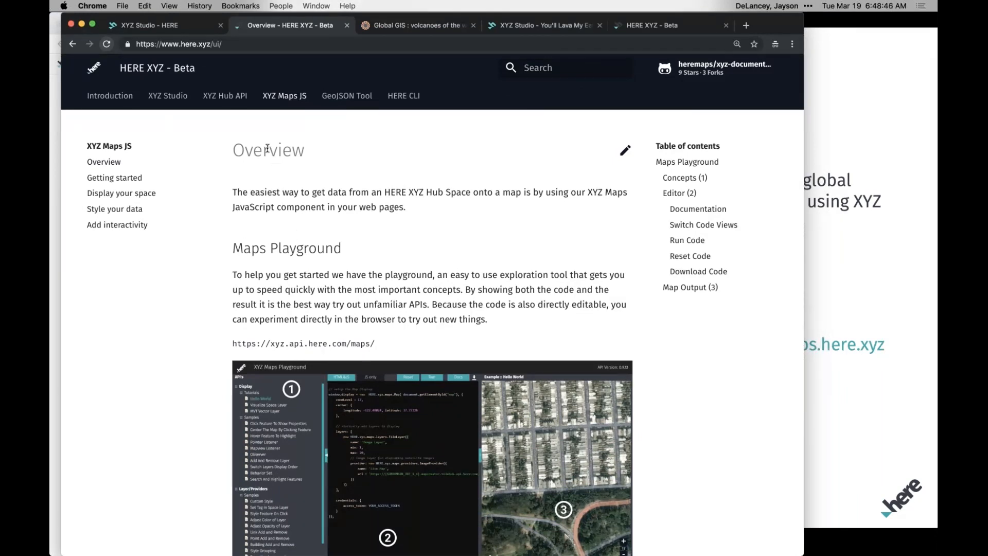
{"action": "scroll", "coordinate": [239, 228], "scroll_direction": "down", "scroll_amount": 10}
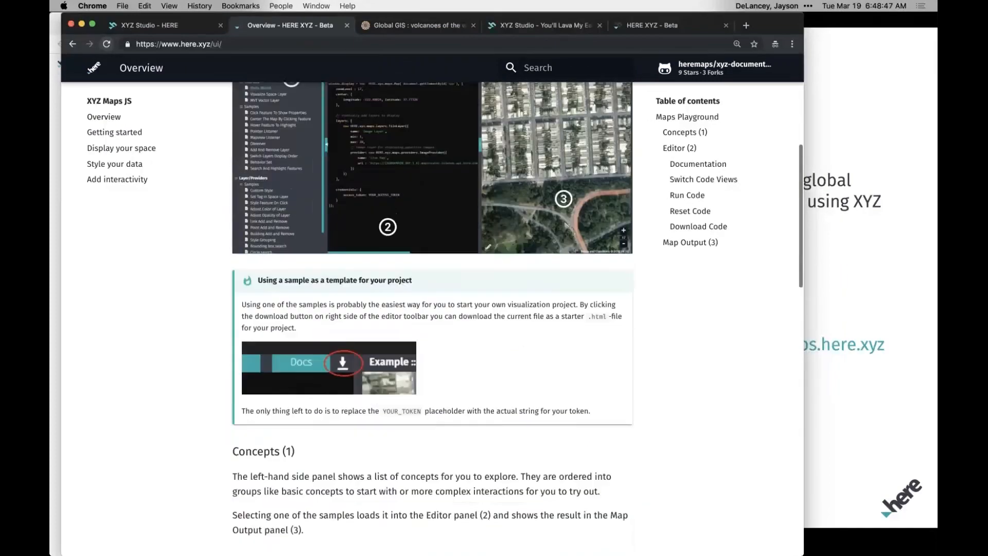
{"action": "scroll", "coordinate": [224, 163], "scroll_direction": "up", "scroll_amount": 10}
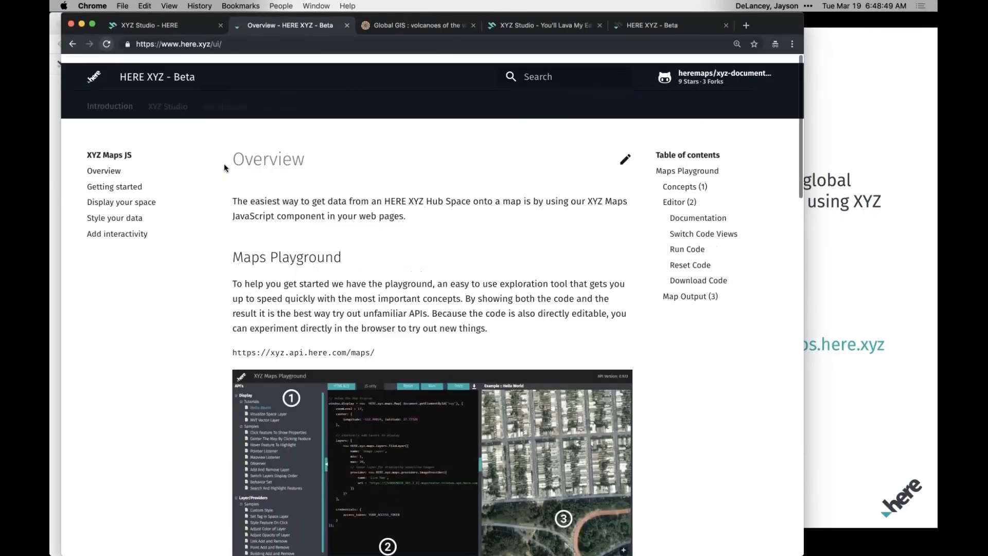
Open the GeoJSON Tool documentation, follow its link to geojson.tools and place the cursor on the editor's "features" line.
{"action": "left_click", "coordinate": [347, 97]}
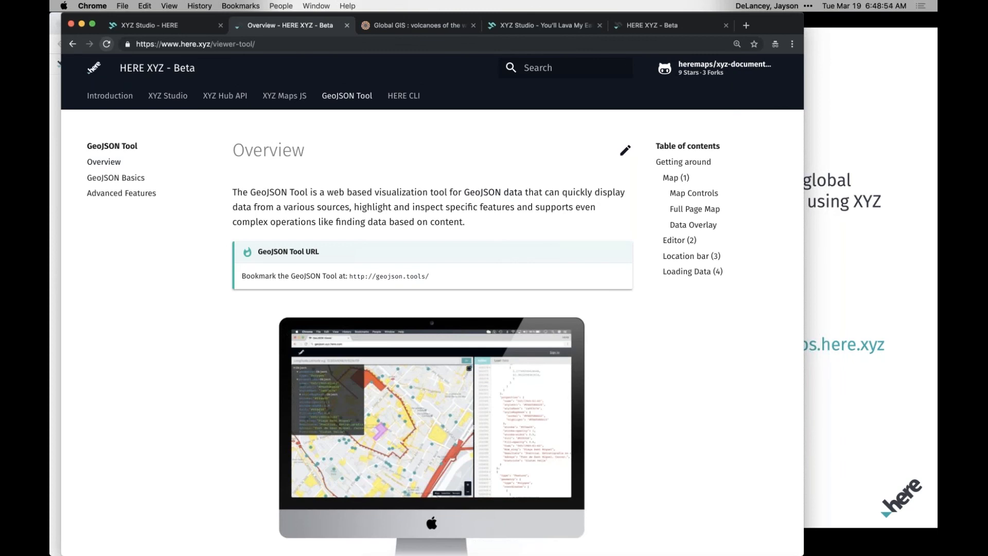
{"action": "left_click", "coordinate": [393, 281]}
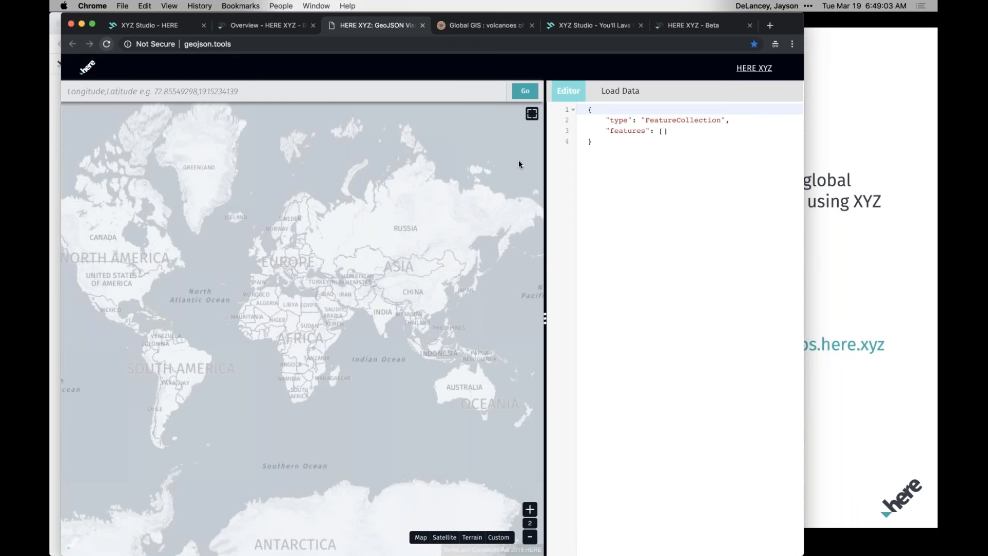
{"action": "left_click", "coordinate": [638, 130]}
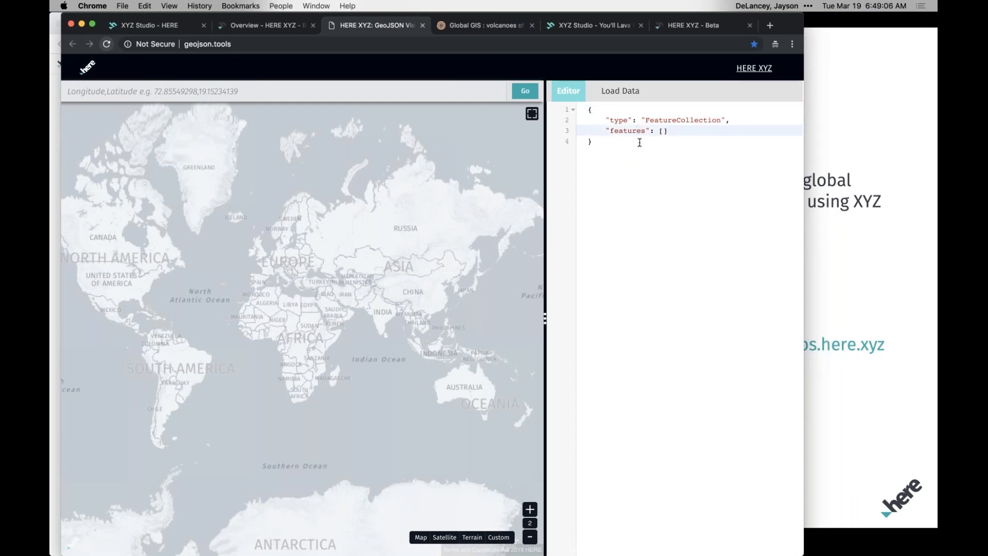
Upload the earthquake GeoJSON file from the data folder into the GeoJSON tool and look over its points on the map.
{"action": "left_click", "coordinate": [623, 93]}
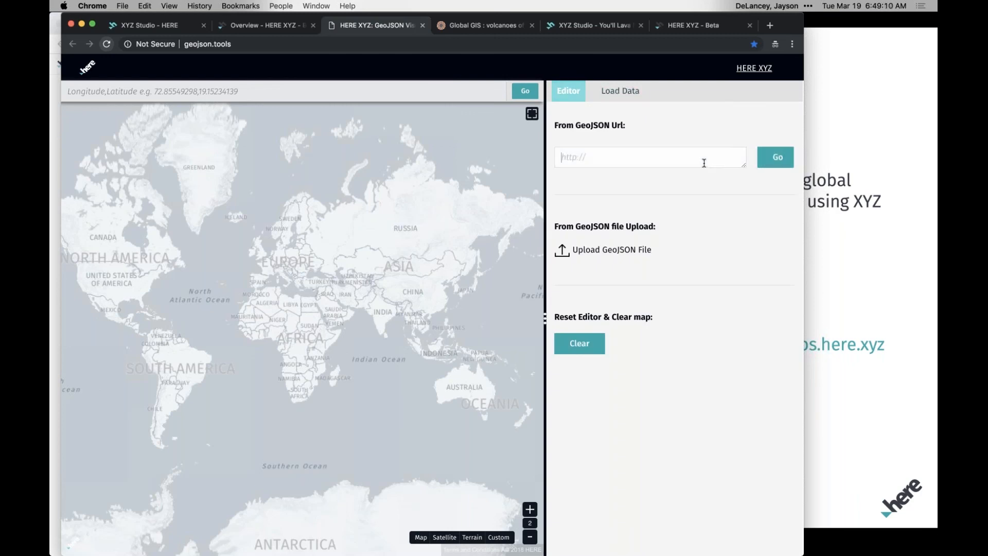
{"action": "left_click", "coordinate": [597, 250]}
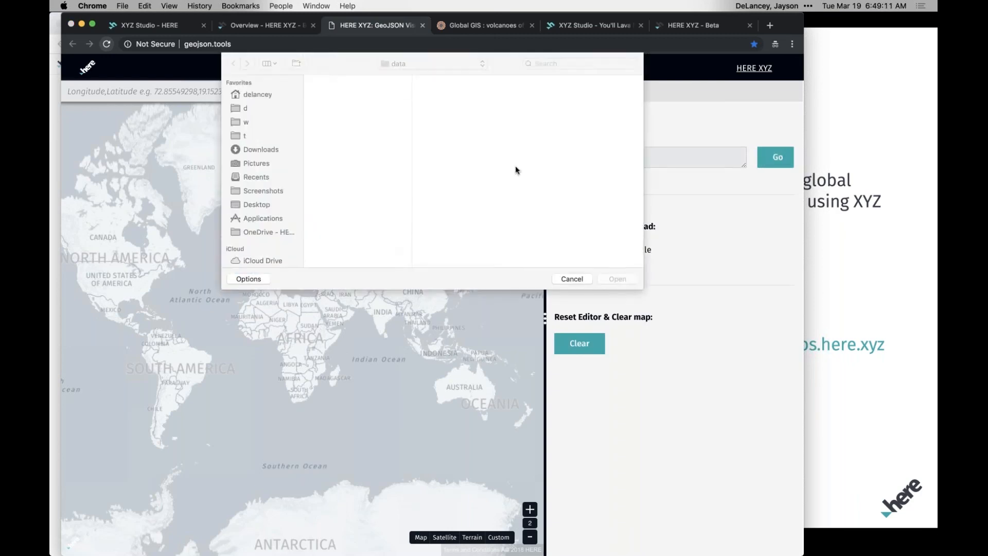
{"action": "double_click", "coordinate": [338, 116]}
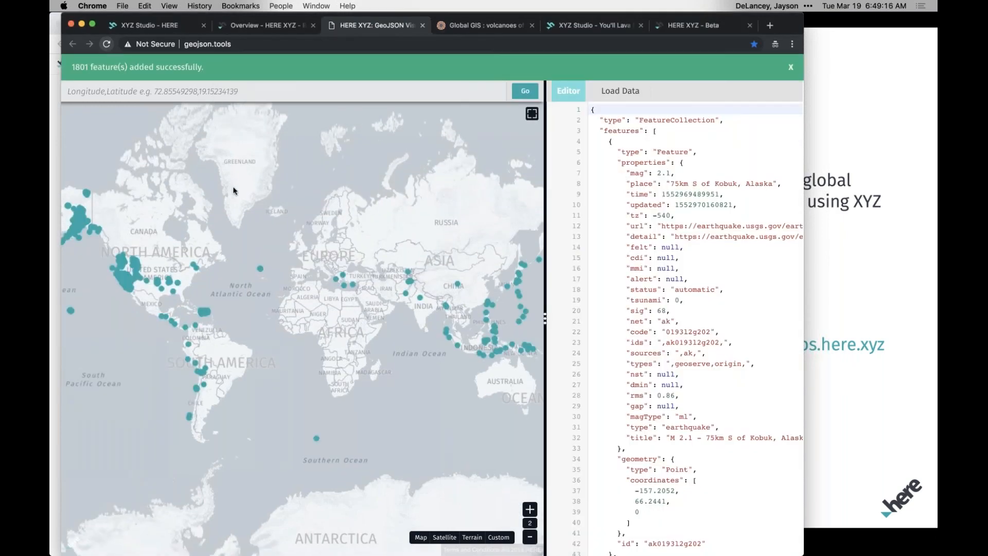
{"action": "left_click_drag", "start_coordinate": [261, 336], "coordinate": [315, 280]}
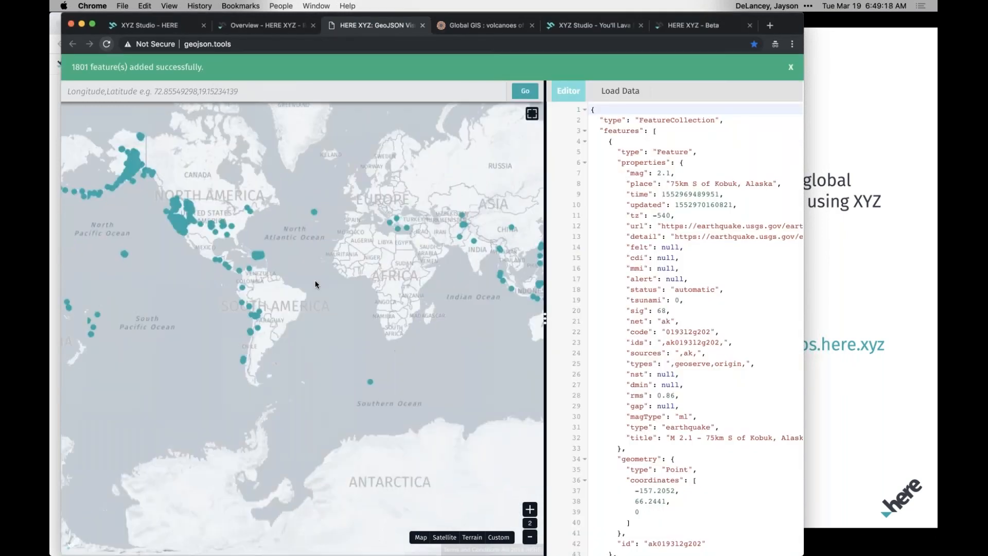
Read through the earthquake features' properties and point coordinates in the GeoJSON editor.
{"action": "scroll", "coordinate": [662, 370], "scroll_direction": "down", "scroll_amount": 10}
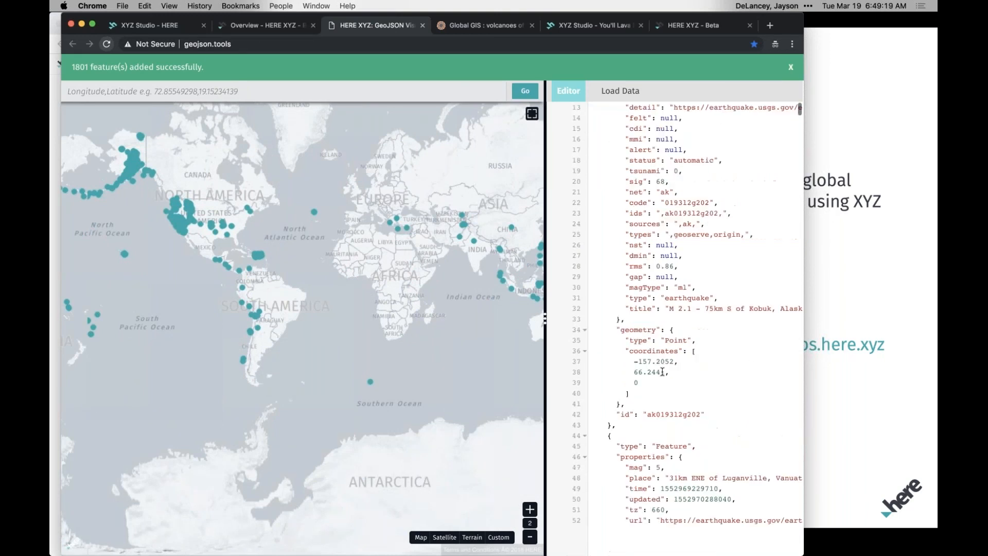
{"action": "left_click", "coordinate": [631, 359]}
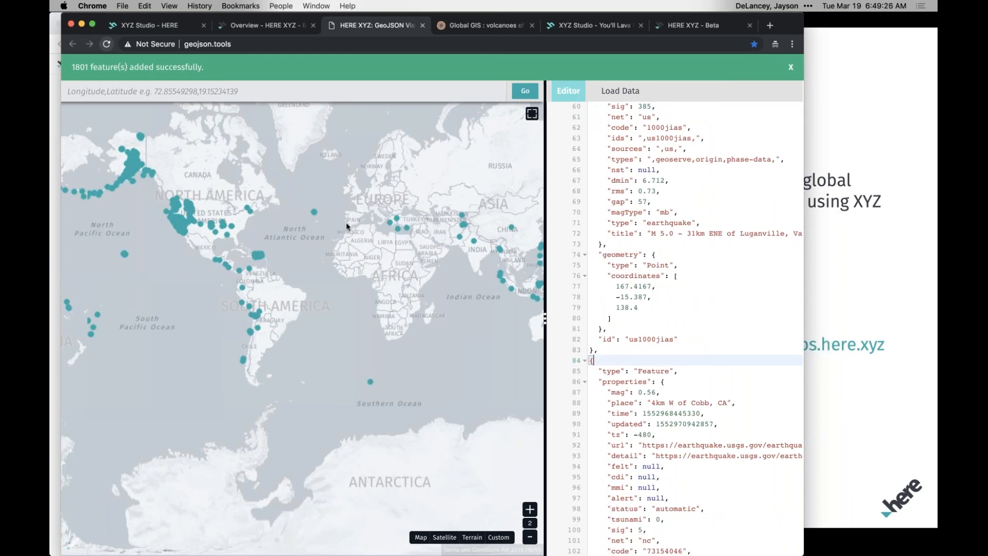
Open the GeoJSON Basics page in the HERE XYZ documentation and review the Point and MultiPoint sections with their examples.
{"action": "left_click", "coordinate": [265, 25]}
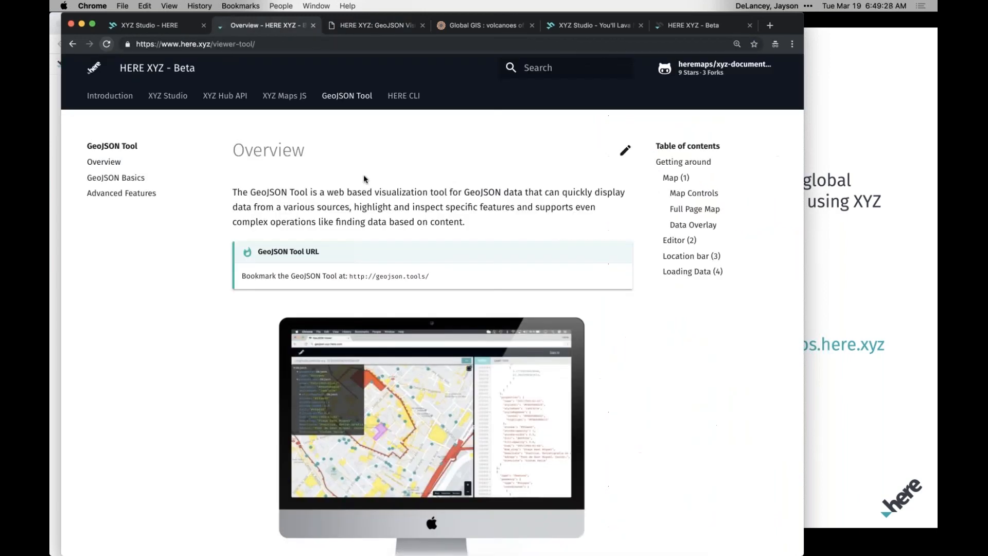
{"action": "left_click", "coordinate": [134, 180]}
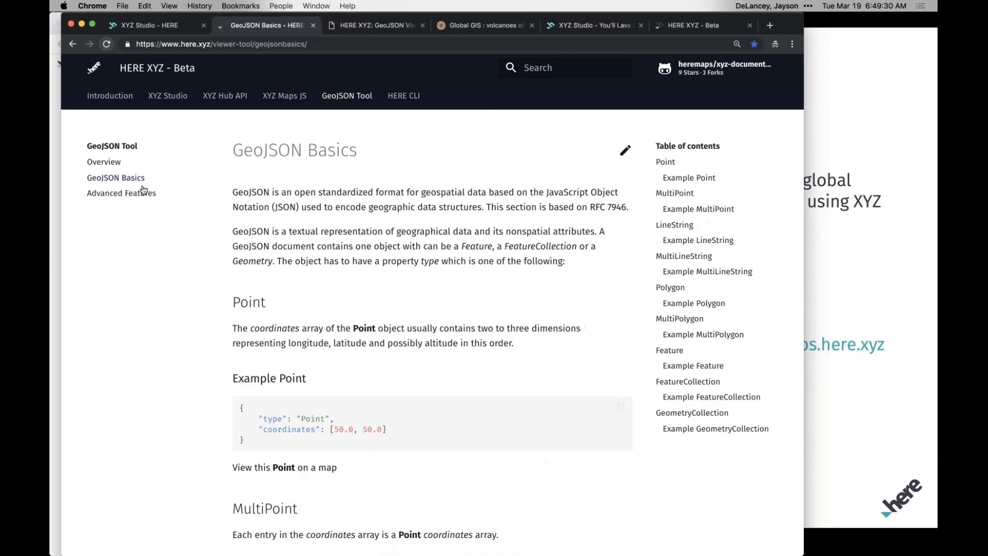
{"action": "scroll", "coordinate": [227, 400], "scroll_direction": "down", "scroll_amount": 3}
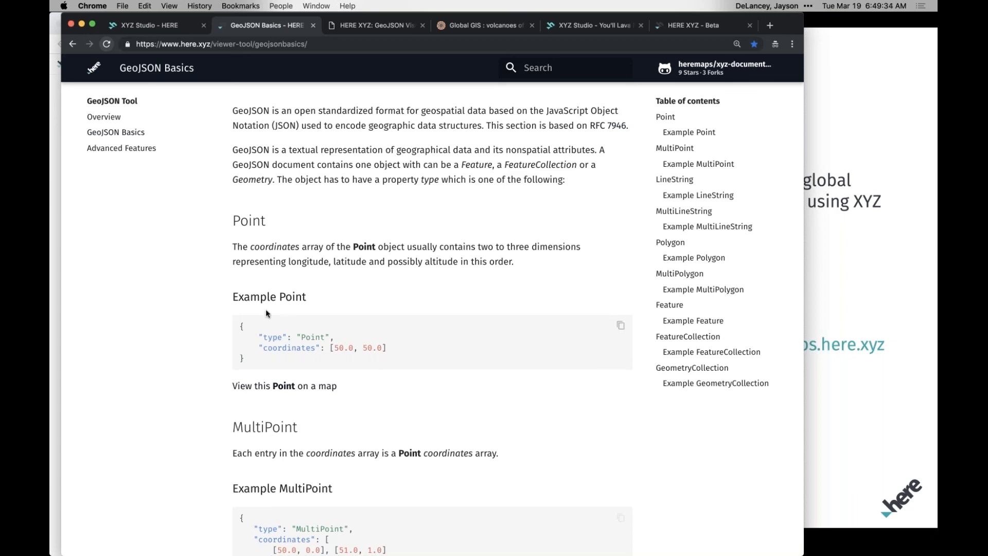
{"action": "left_click_drag", "start_coordinate": [232, 220], "coordinate": [276, 221]}
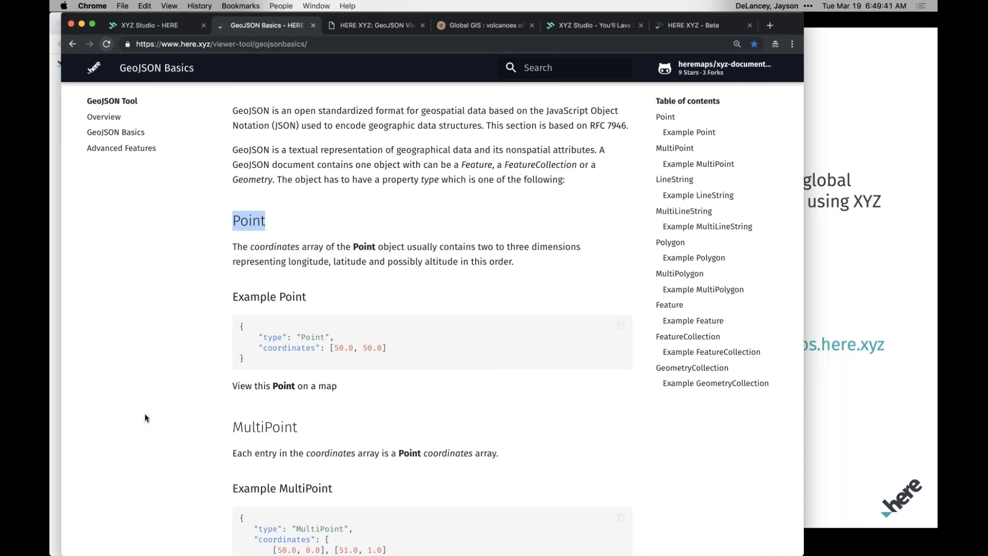
{"action": "scroll", "coordinate": [226, 375], "scroll_direction": "down", "scroll_amount": 5}
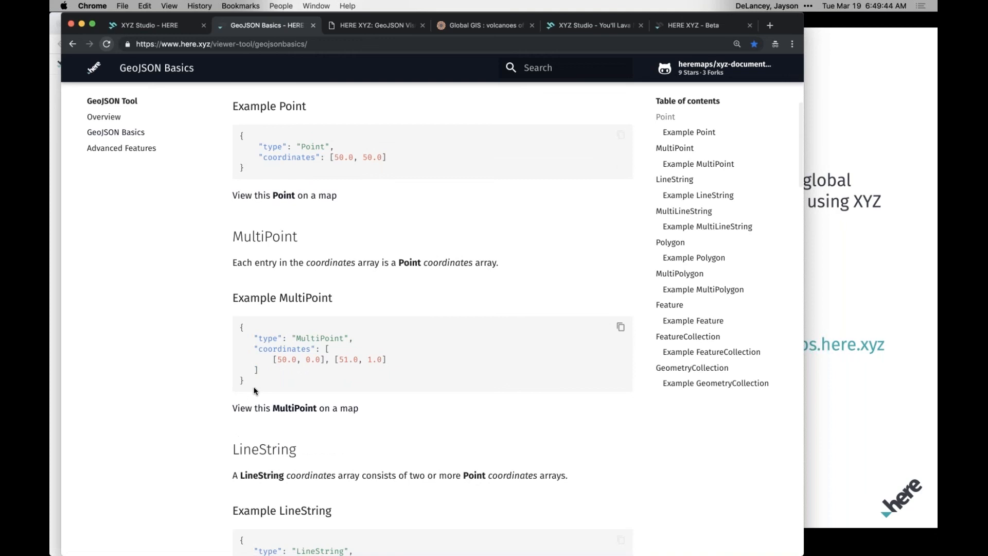
{"action": "triple_click", "coordinate": [259, 390]}
{"action": "left_click", "coordinate": [215, 418]}
{"action": "scroll", "coordinate": [215, 418], "scroll_direction": "down", "scroll_amount": 2}
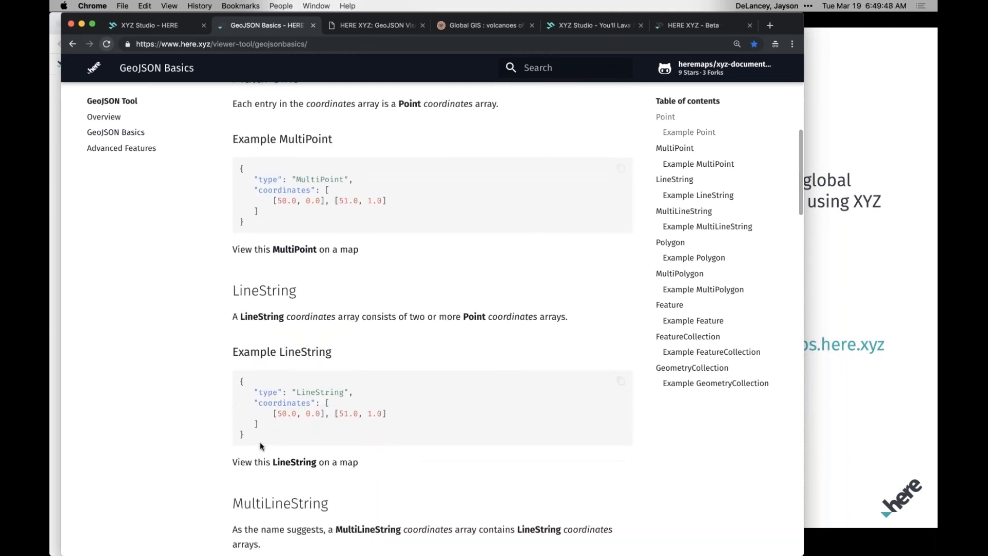
Review the remaining GeoJSON geometry types from LineString and Polygon down to GeometryCollection.
{"action": "left_click_drag", "start_coordinate": [277, 413], "coordinate": [303, 415]}
{"action": "left_click", "coordinate": [316, 415]}
{"action": "scroll", "coordinate": [228, 436], "scroll_direction": "down", "scroll_amount": 5}
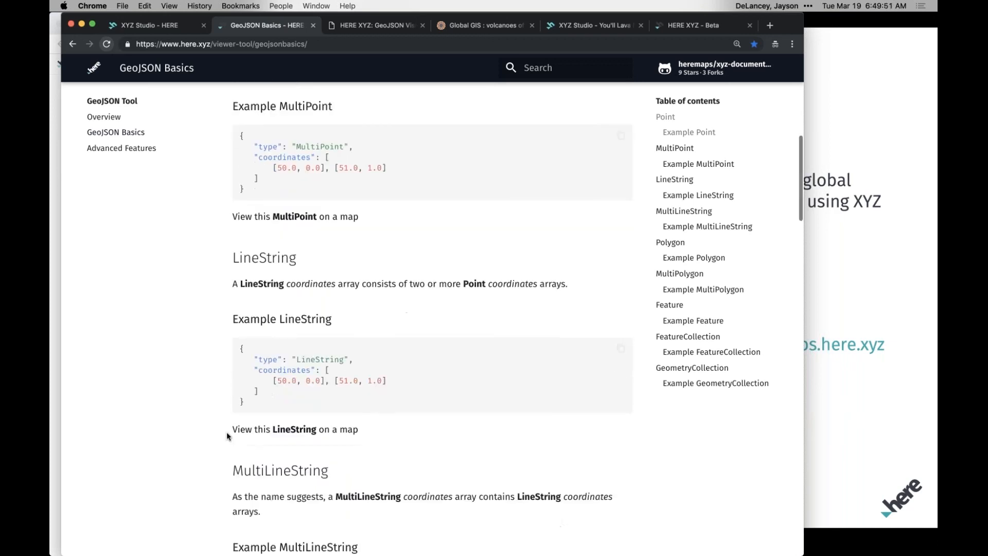
{"action": "scroll", "coordinate": [234, 378], "scroll_direction": "down", "scroll_amount": 2}
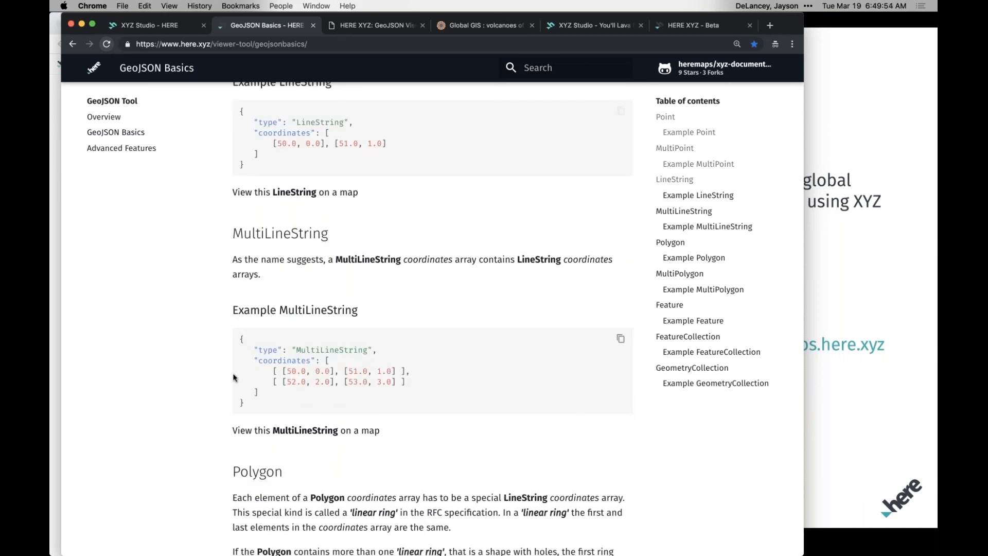
{"action": "scroll", "coordinate": [220, 385], "scroll_direction": "down", "scroll_amount": 3}
{"action": "scroll", "coordinate": [220, 385], "scroll_direction": "down", "scroll_amount": 15}
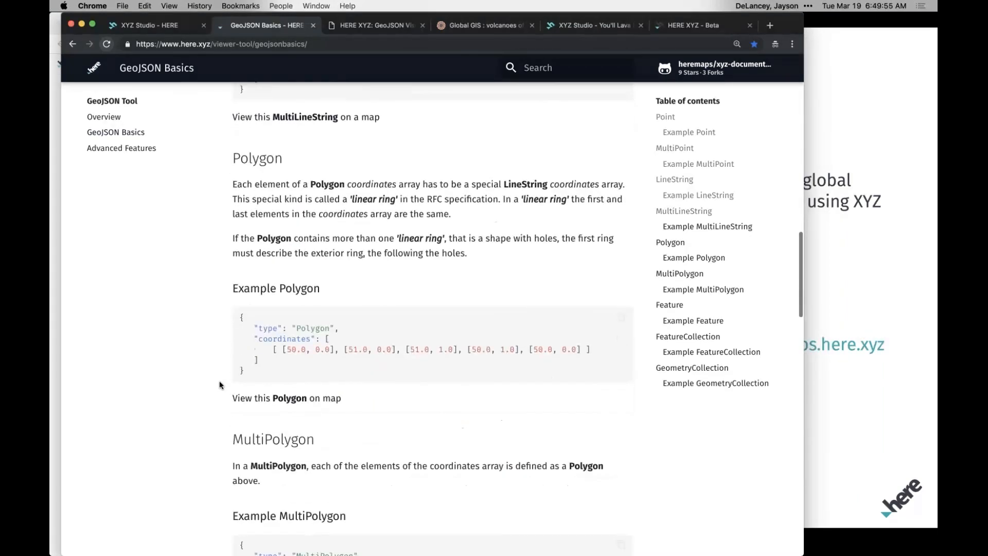
{"action": "scroll", "coordinate": [221, 385], "scroll_direction": "down", "scroll_amount": 15}
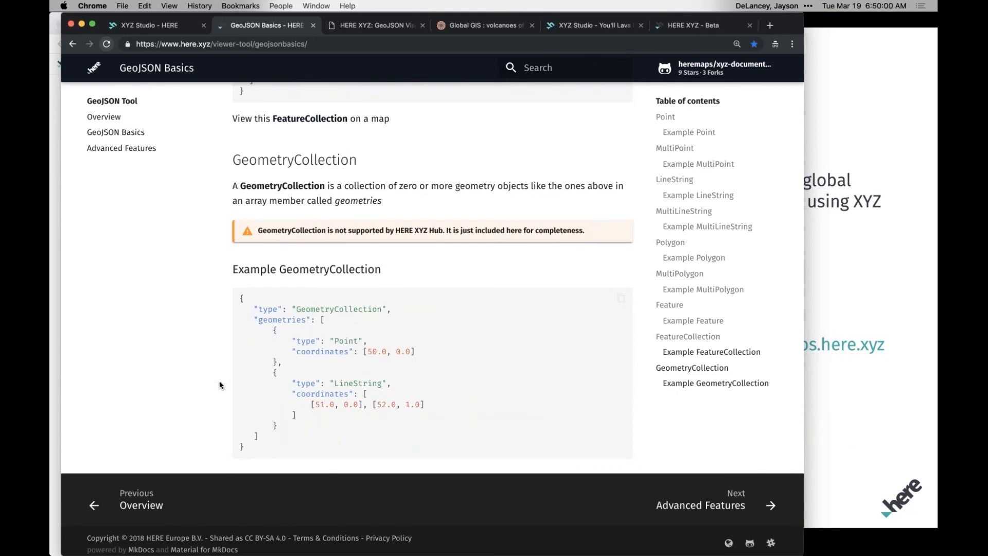
Open developer.here.com/blog in a new browser tab.
{"action": "key", "text": "super+t"}
{"action": "type", "text": "developer.here.com/blog"}
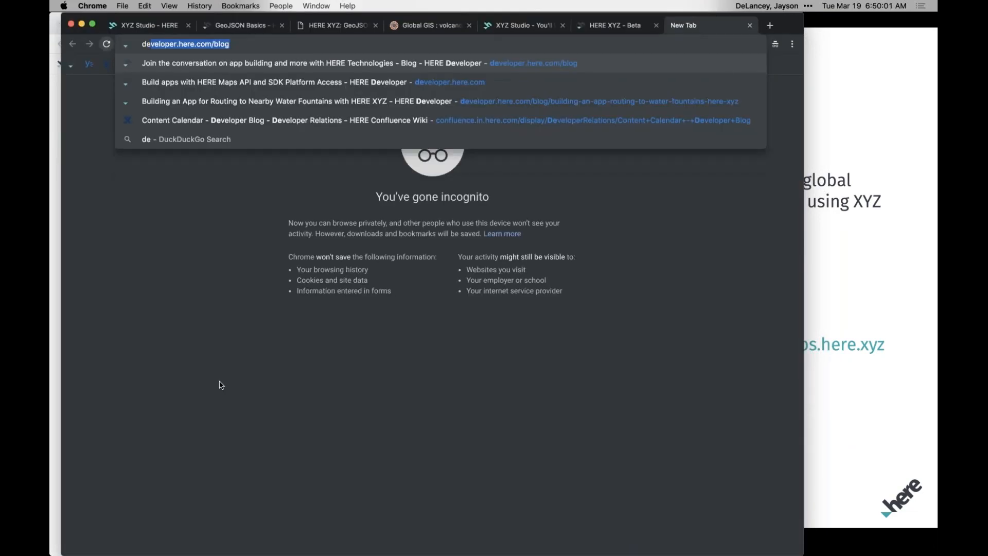
{"action": "key", "text": "Return"}
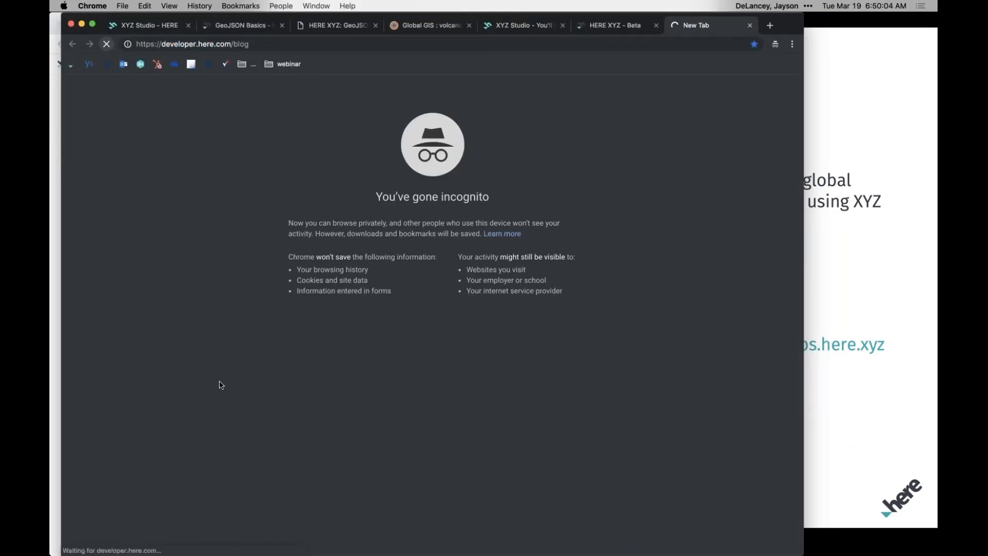
{"action": "left_click", "coordinate": [265, 44]}
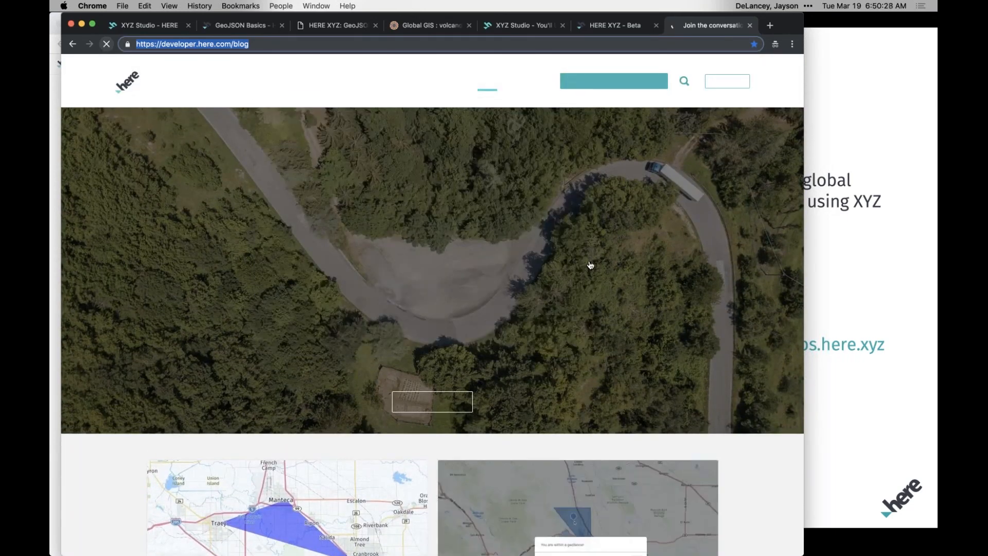
Browse the blog's recent posts and open the XYZ topic page from the Splunk logs article's tag.
{"action": "scroll", "coordinate": [432, 329], "scroll_direction": "down", "scroll_amount": 15}
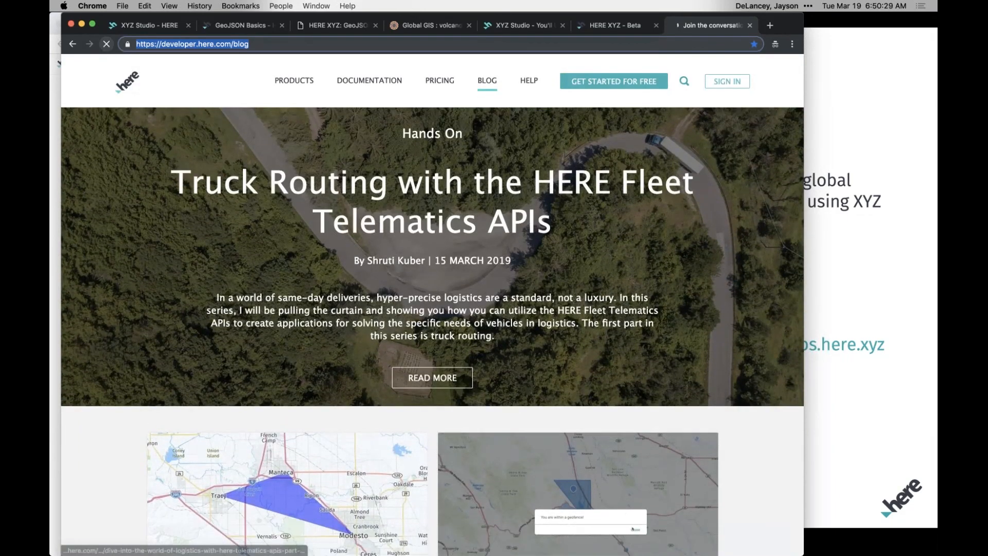
{"action": "scroll", "coordinate": [432, 329], "scroll_direction": "down", "scroll_amount": 8}
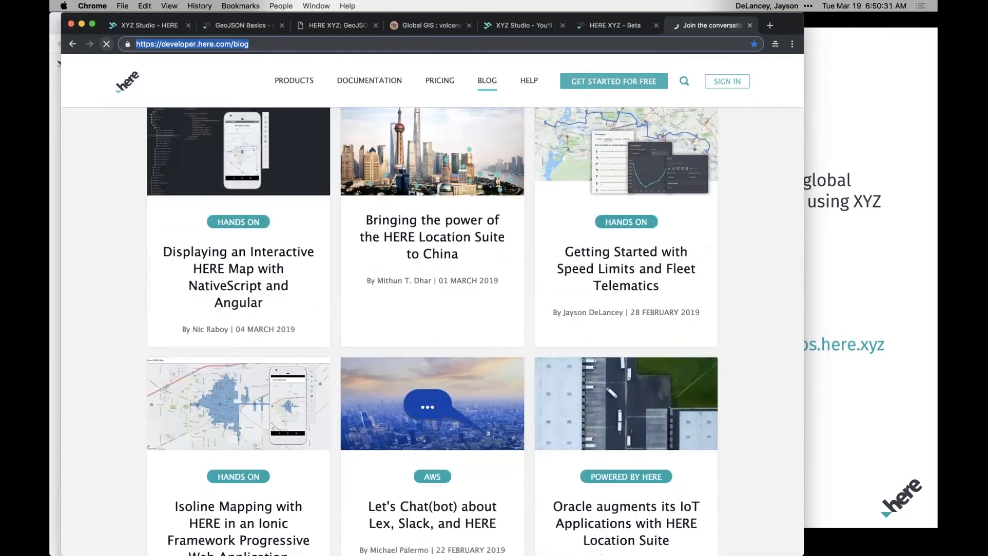
{"action": "scroll", "coordinate": [626, 281], "scroll_direction": "down", "scroll_amount": 10}
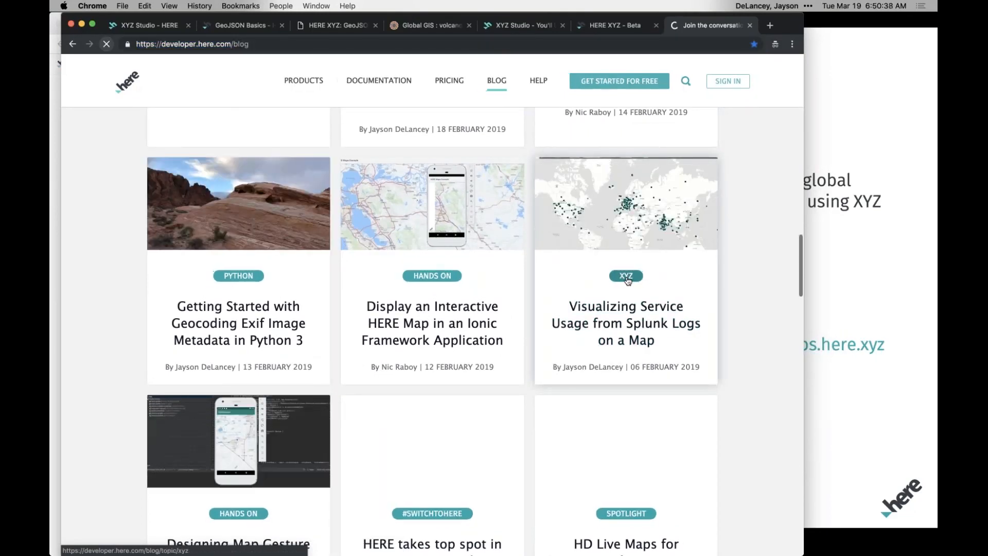
{"action": "left_click", "coordinate": [626, 277]}
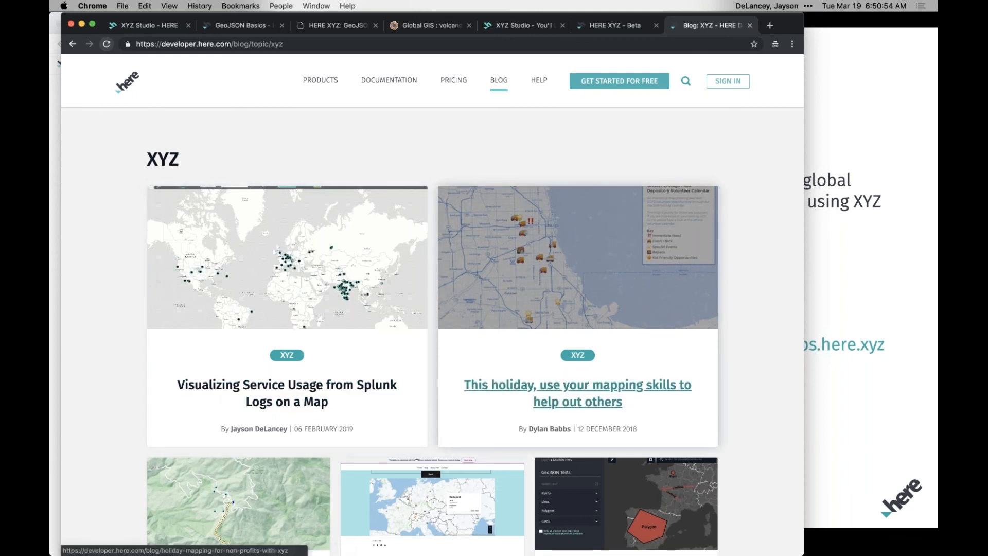
Look over the articles listed under the XYZ blog topic.
{"action": "scroll", "coordinate": [733, 412], "scroll_direction": "down", "scroll_amount": 3}
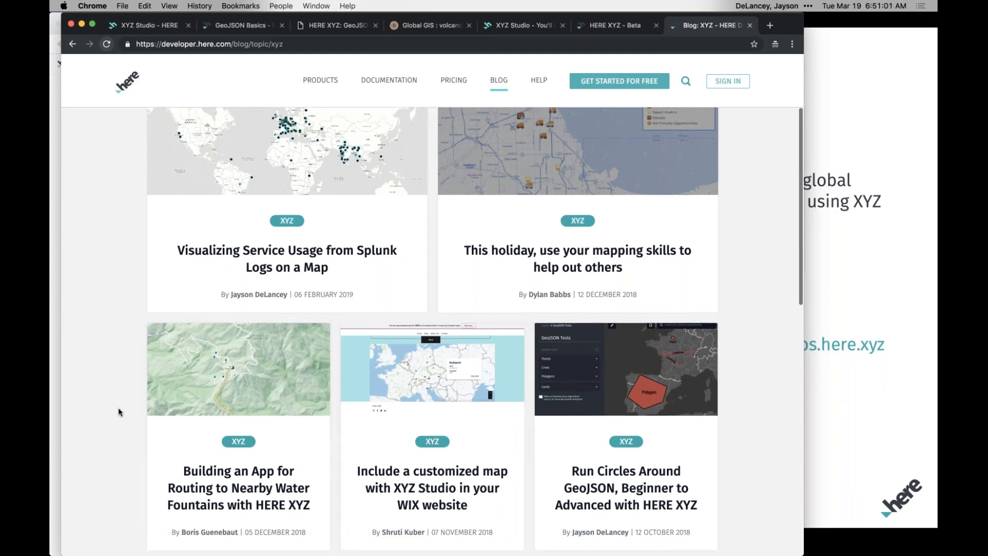
{"action": "scroll", "coordinate": [165, 381], "scroll_direction": "down", "scroll_amount": 2}
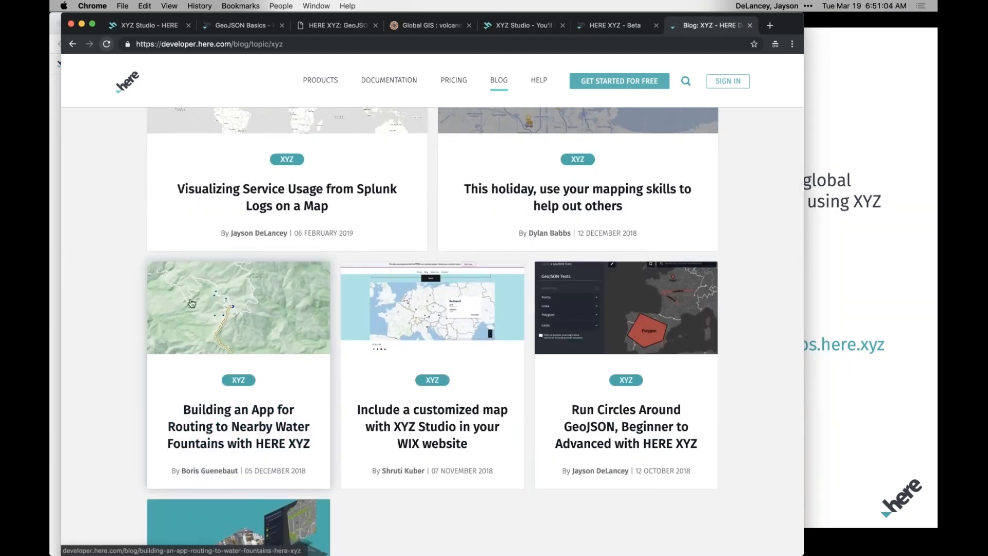
{"action": "scroll", "coordinate": [125, 404], "scroll_direction": "down", "scroll_amount": 4}
{"action": "scroll", "coordinate": [125, 404], "scroll_direction": "up", "scroll_amount": 6}
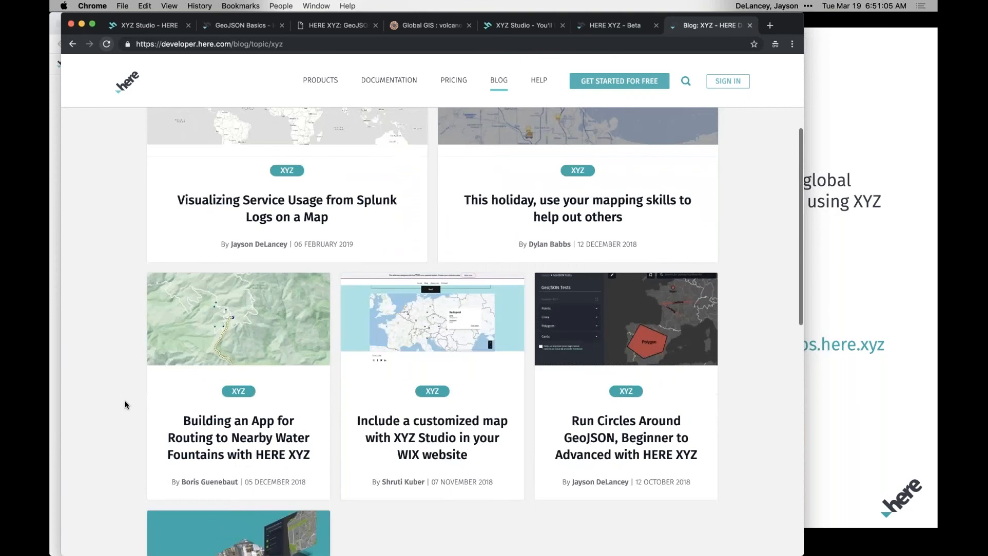
{"action": "scroll", "coordinate": [124, 404], "scroll_direction": "up", "scroll_amount": 2}
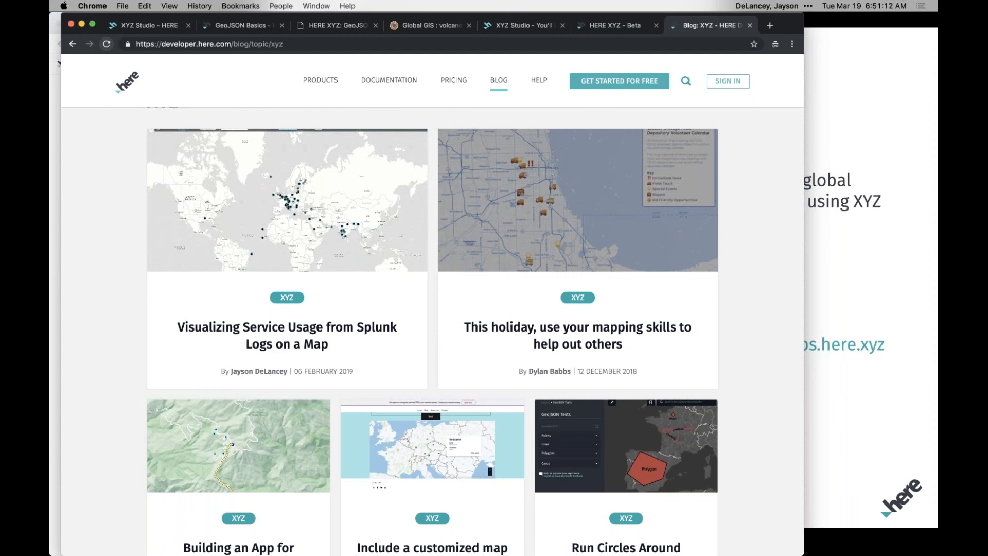
Return to the GeoJSON Basics page and switch to the XYZ Studio projects overview.
{"action": "left_click", "coordinate": [248, 30]}
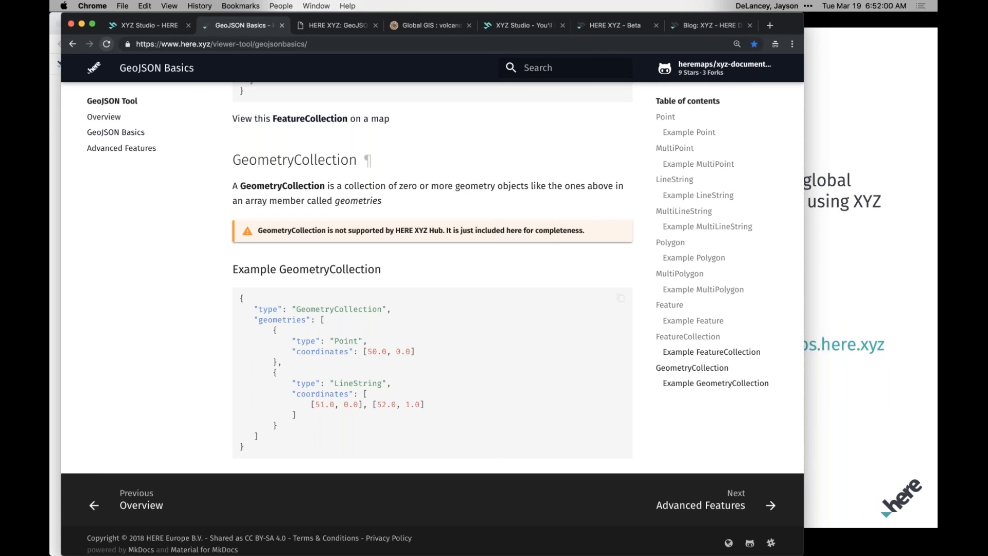
{"action": "left_click", "coordinate": [154, 27]}
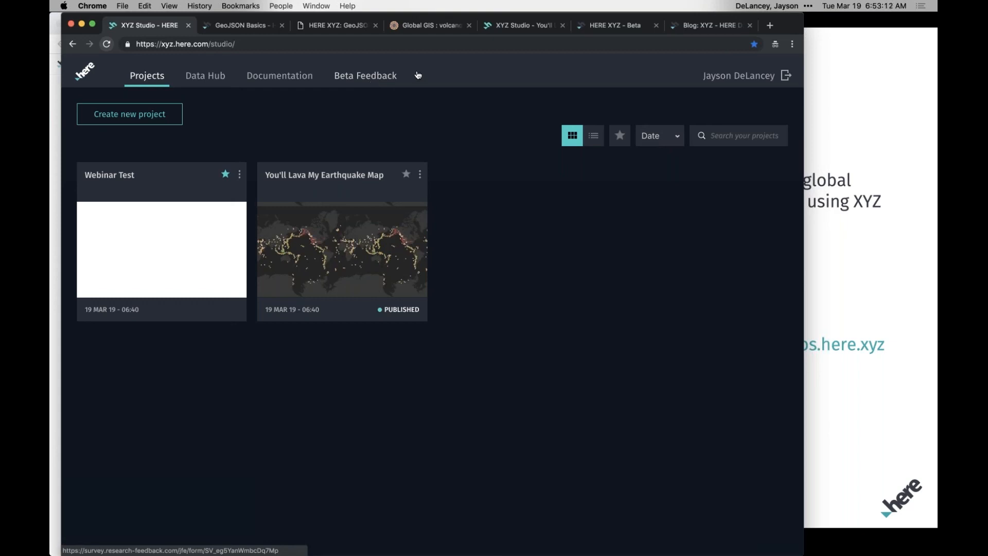
{"action": "key", "text": "super+grave"}
{"action": "left_click", "coordinate": [286, 67]}
{"action": "key", "text": "Escape"}
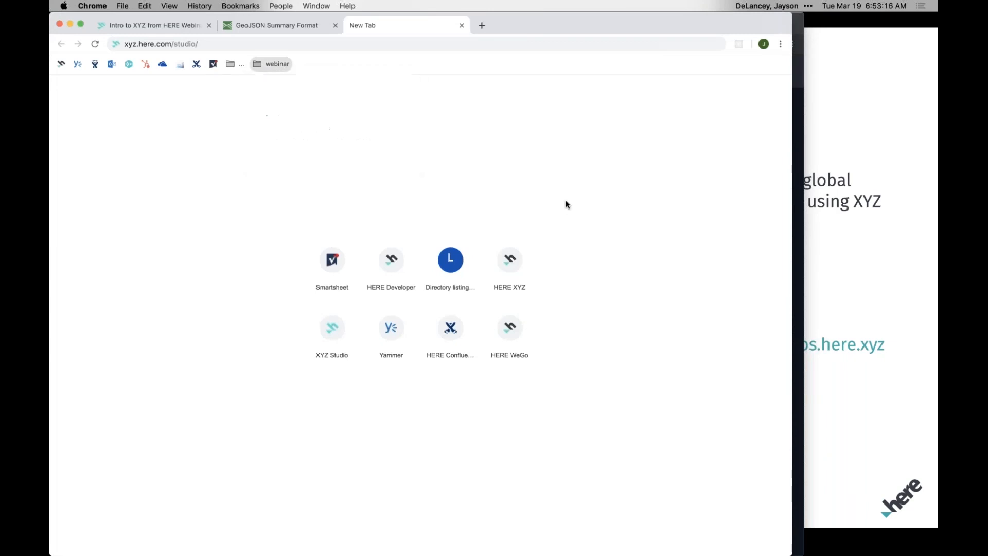
{"action": "key", "text": "super+Tab"}
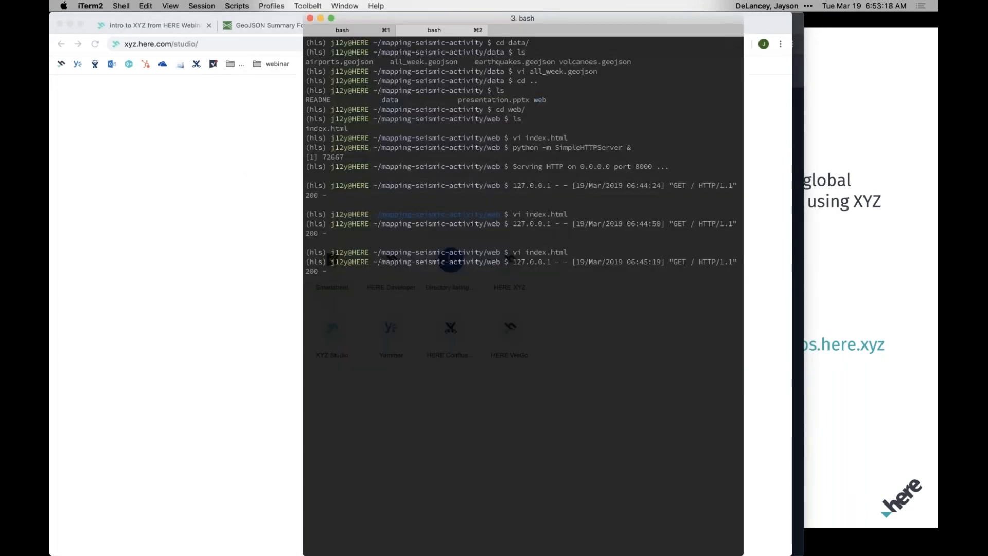
{"action": "key", "text": "super+Tab"}
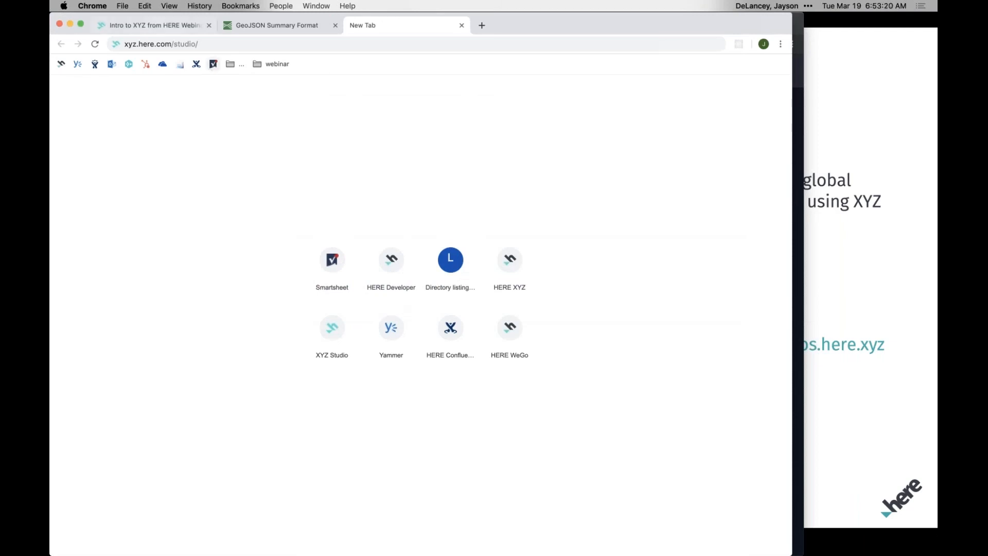
{"action": "key", "text": "super+grave"}
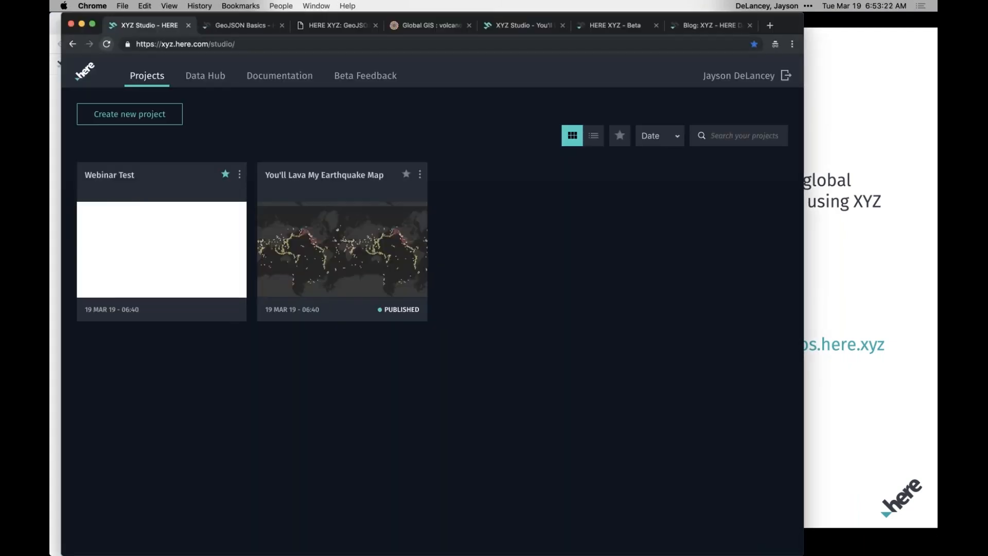
Open codelabs.here.xyz in a new tab, find the Global Flight Tracker tutorial and view its introduction with the 3D globe demo.
{"action": "key", "text": "super+t"}
{"action": "type", "text": "code"}
{"action": "key", "text": "Return"}
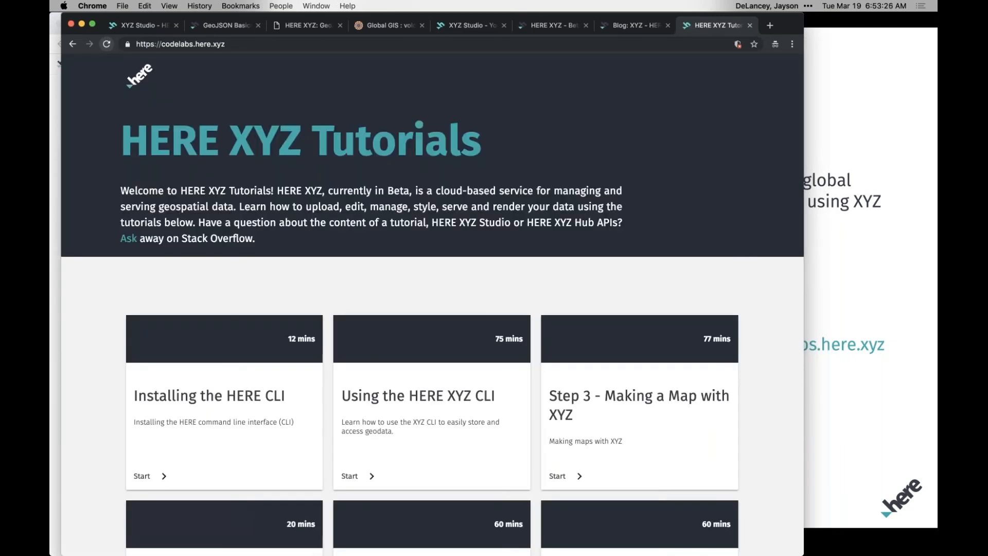
{"action": "scroll", "coordinate": [115, 316], "scroll_direction": "down", "scroll_amount": 5}
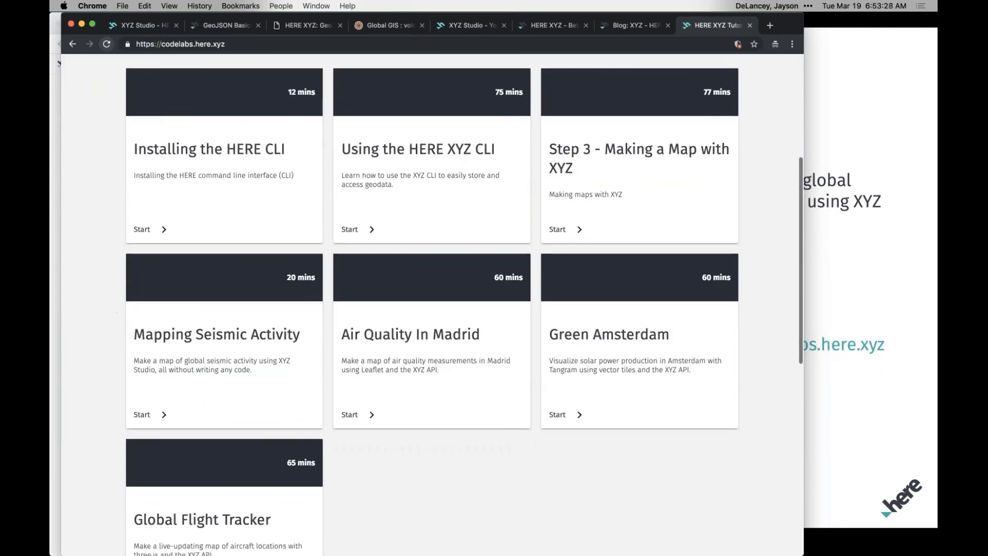
{"action": "scroll", "coordinate": [115, 316], "scroll_direction": "down", "scroll_amount": 3}
{"action": "left_click", "coordinate": [230, 379]}
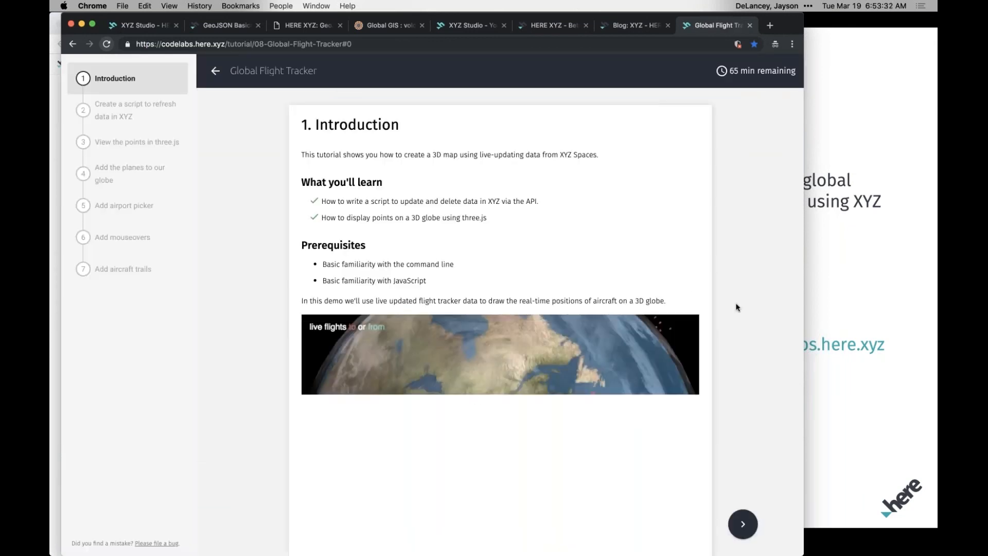
{"action": "scroll", "coordinate": [737, 306], "scroll_direction": "down", "scroll_amount": 2}
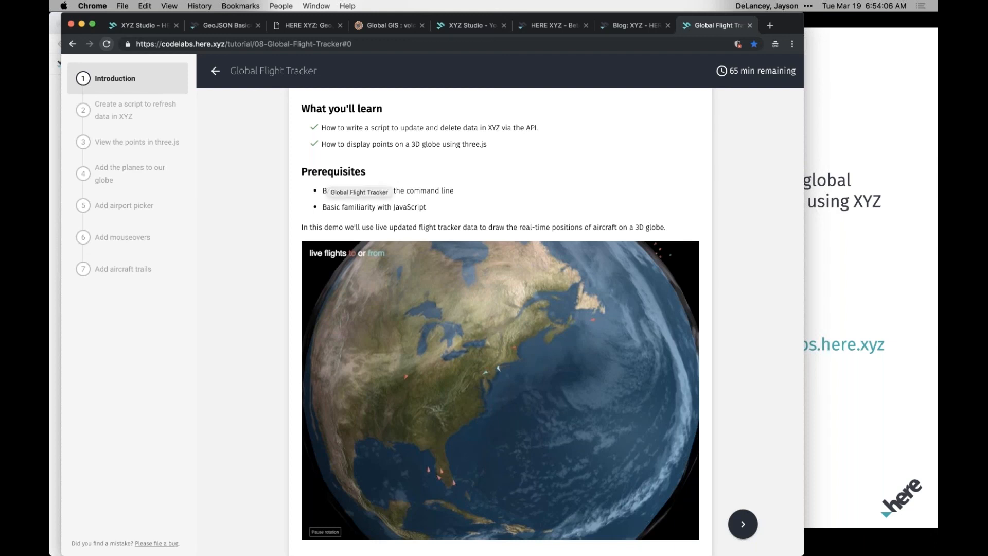
Switch back to XYZ Studio and open the Webinar Test project.
{"action": "left_click", "coordinate": [146, 25]}
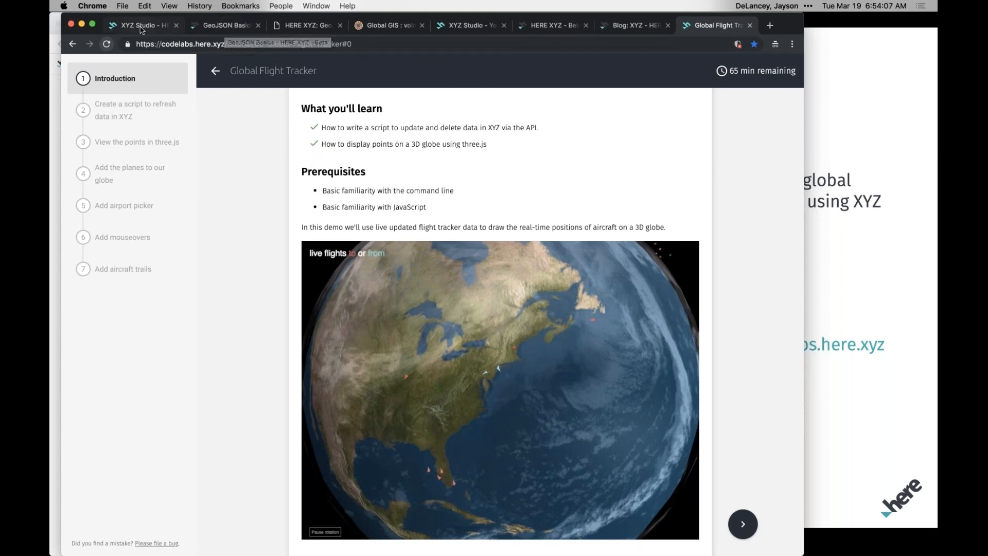
{"action": "left_click", "coordinate": [148, 185]}
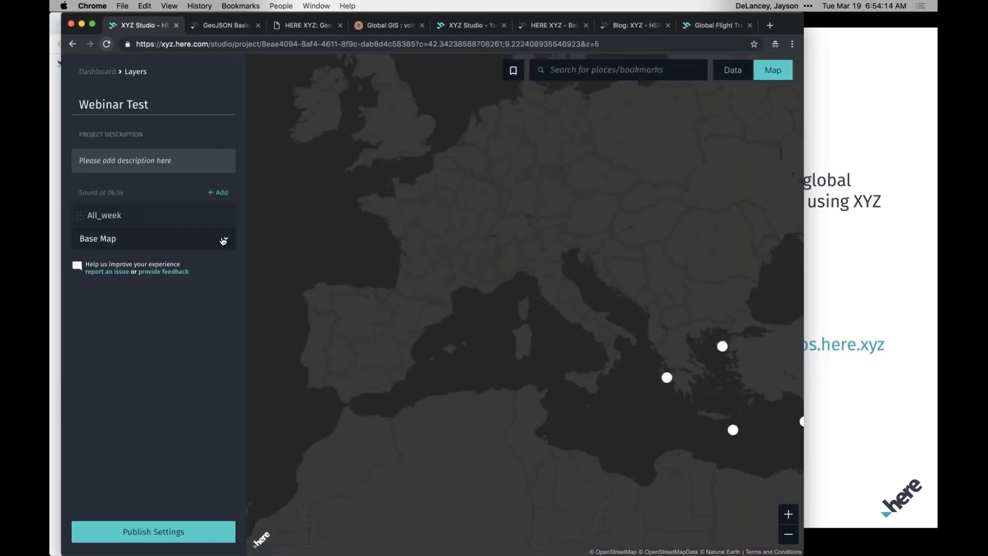
Expand the Base Map settings of the Webinar Test project and list the available tile layers.
{"action": "left_click", "coordinate": [223, 240]}
{"action": "left_click", "coordinate": [221, 281]}
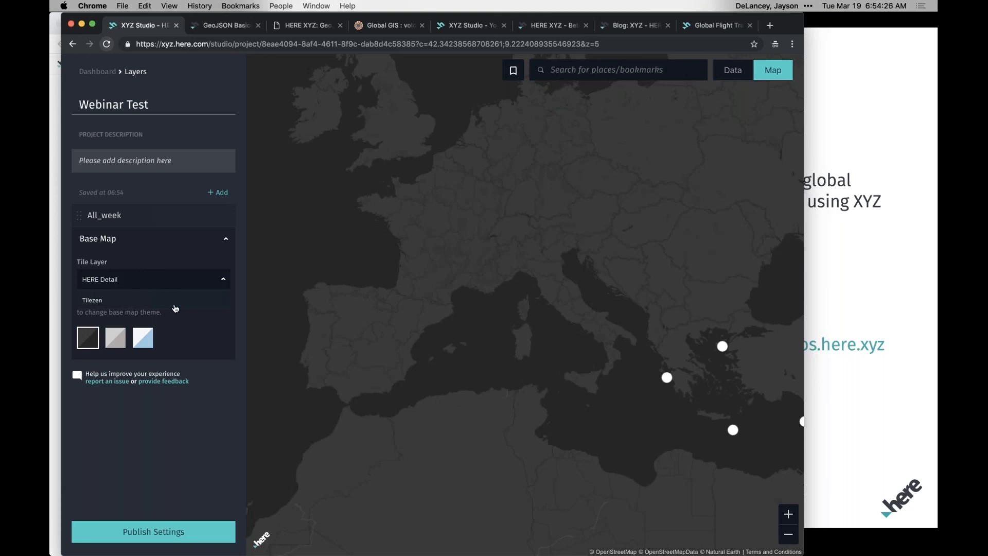
Search the web for "tilezen" in a new tab and open the Tilezen GitHub page from the results.
{"action": "left_click", "coordinate": [769, 26]}
{"action": "type", "text": "tilezen"}
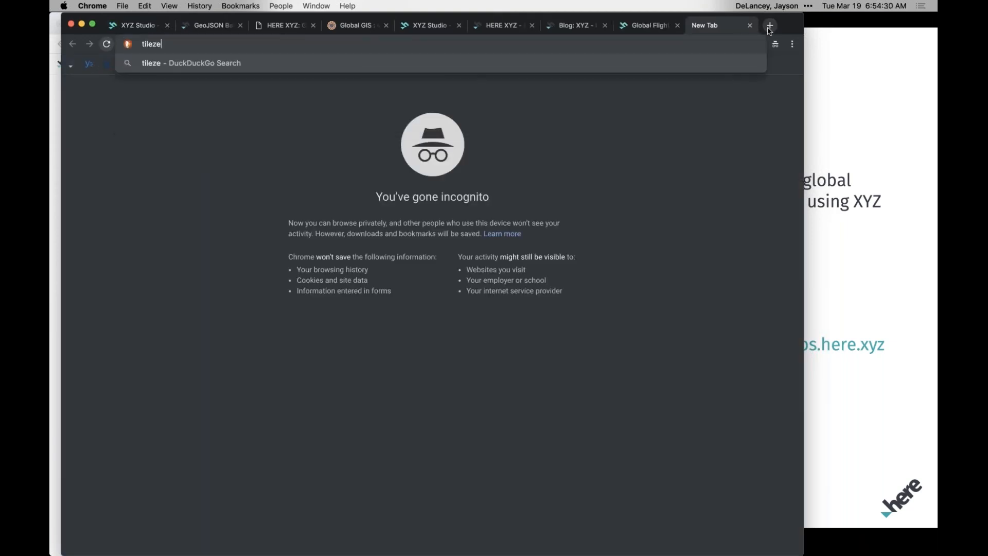
{"action": "key", "text": "Return"}
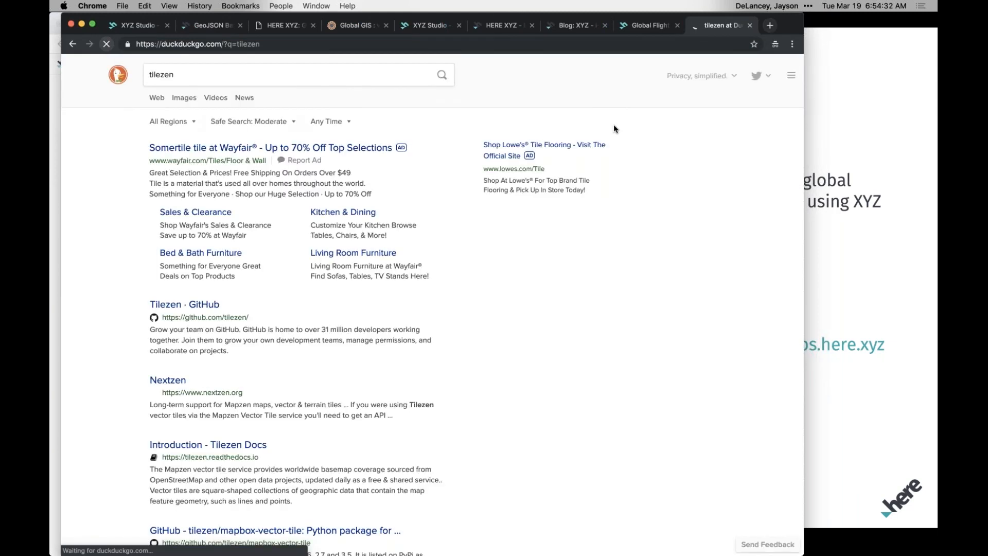
{"action": "left_click", "coordinate": [160, 369]}
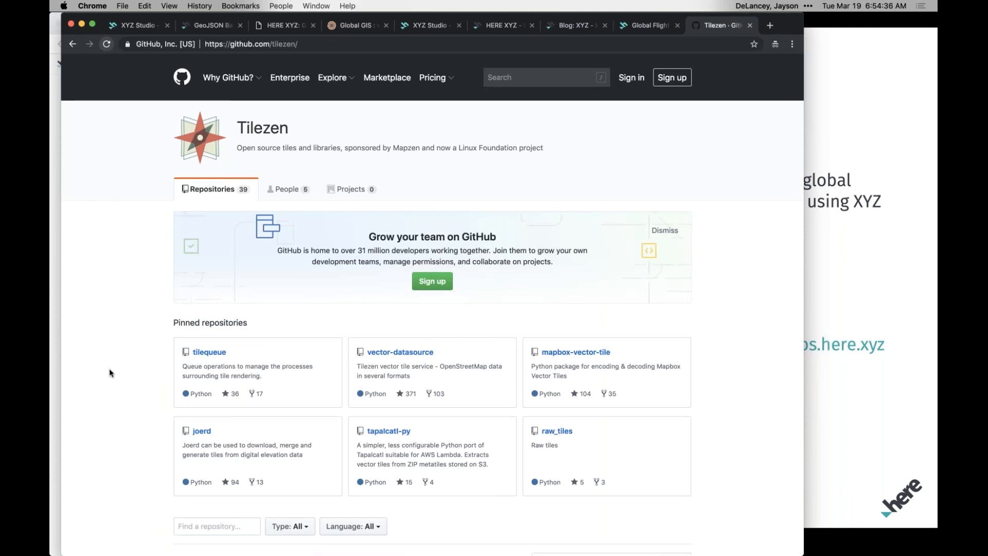
Look over Tilezen's pinned and listed repositories on GitHub and highlight the Linux Foundation wording in its description.
{"action": "scroll", "coordinate": [118, 385], "scroll_direction": "down", "scroll_amount": 2}
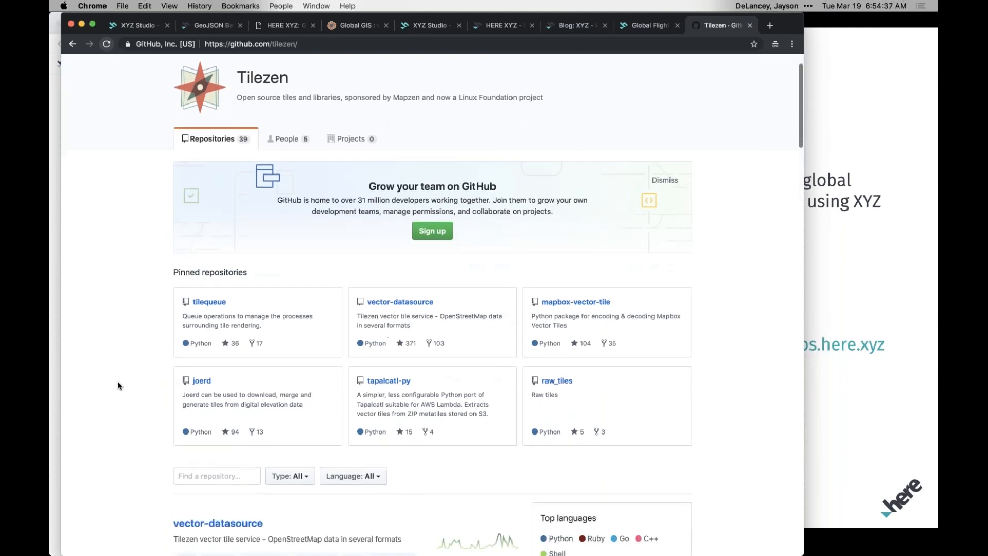
{"action": "scroll", "coordinate": [117, 385], "scroll_direction": "up", "scroll_amount": 2}
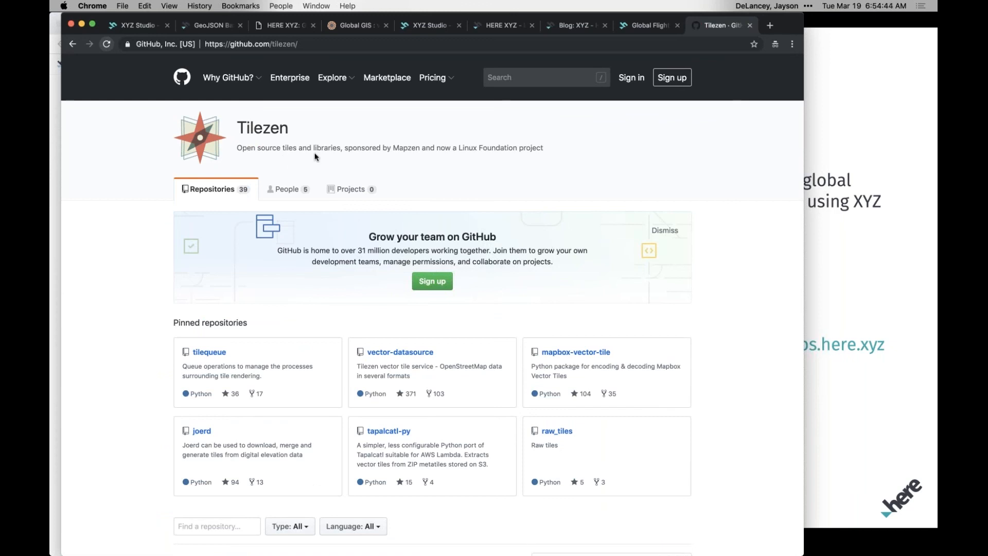
{"action": "scroll", "coordinate": [162, 412], "scroll_direction": "down", "scroll_amount": 3}
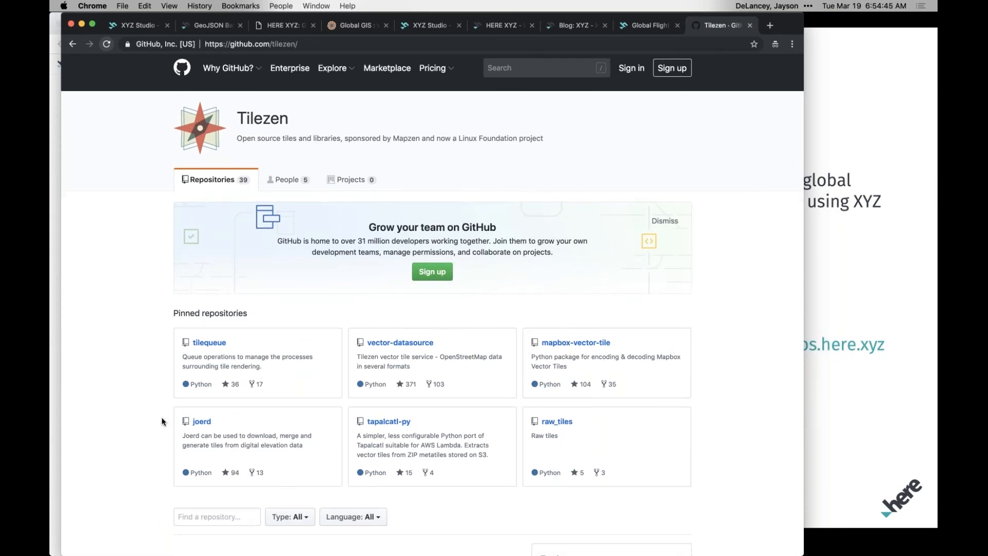
{"action": "scroll", "coordinate": [162, 421], "scroll_direction": "down", "scroll_amount": 2}
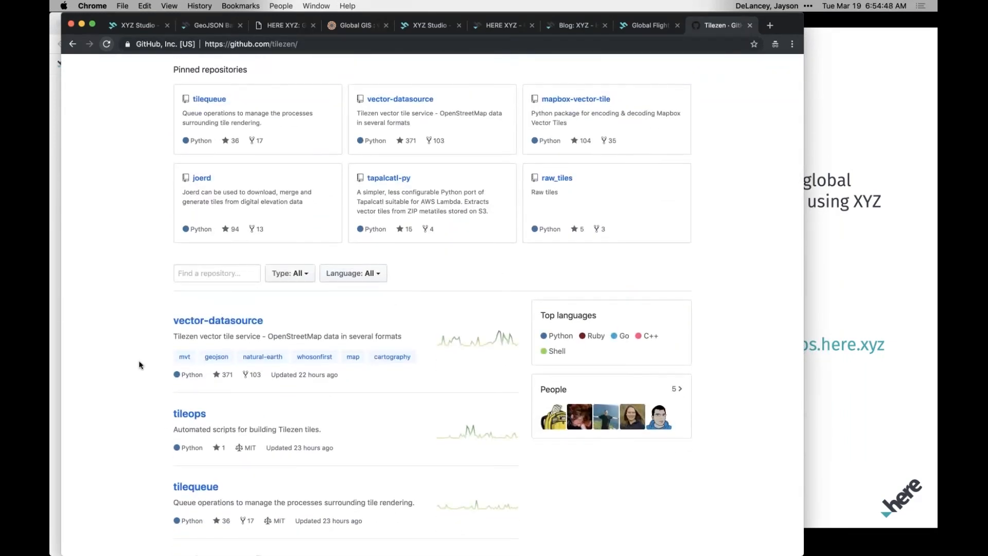
{"action": "scroll", "coordinate": [151, 427], "scroll_direction": "down", "scroll_amount": 4}
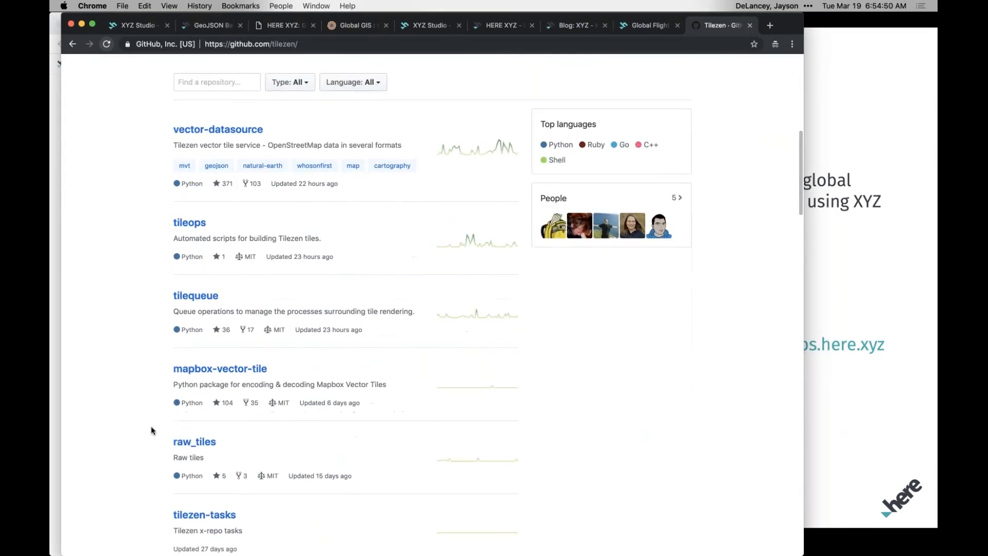
{"action": "scroll", "coordinate": [150, 425], "scroll_direction": "up", "scroll_amount": 2}
{"action": "scroll", "coordinate": [385, 164], "scroll_direction": "up", "scroll_amount": 7}
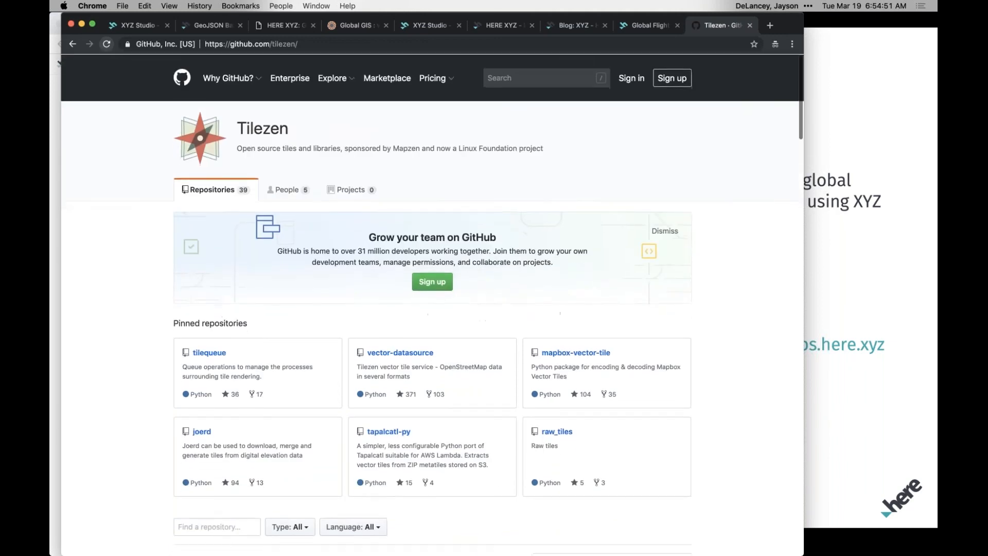
{"action": "left_click_drag", "start_coordinate": [444, 149], "coordinate": [543, 149]}
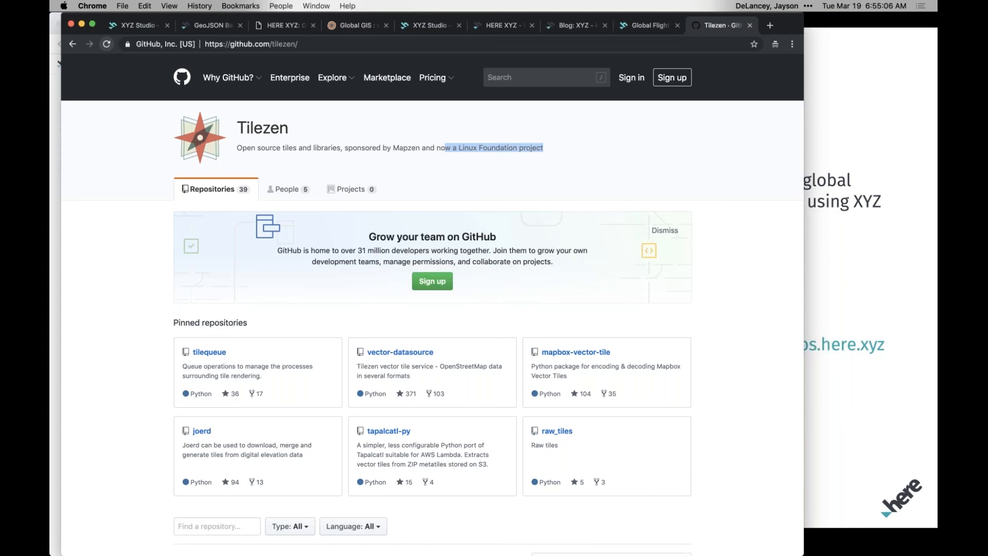
Return to the Webinar Test project in XYZ Studio and close the tile layer list without choosing another layer.
{"action": "left_click", "coordinate": [646, 28]}
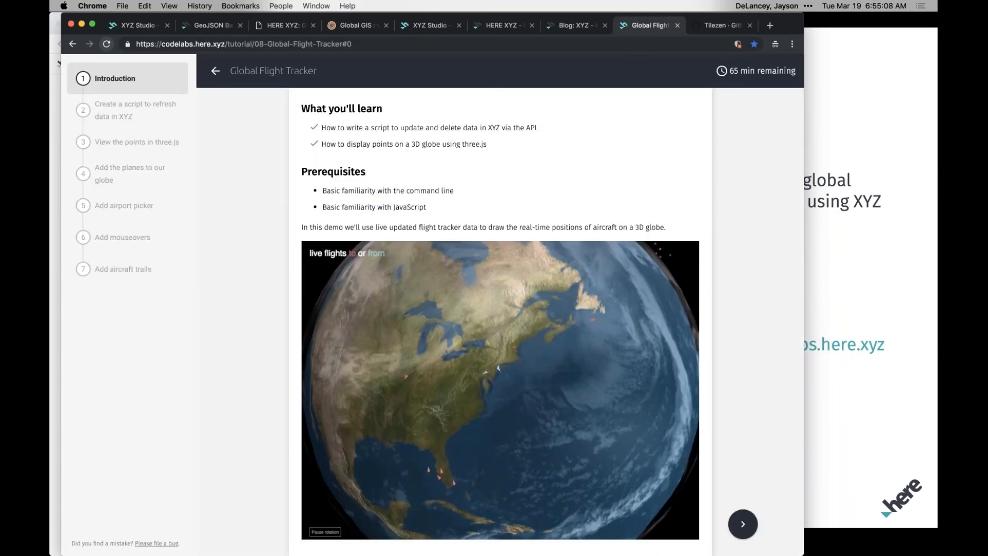
{"action": "left_click", "coordinate": [128, 31]}
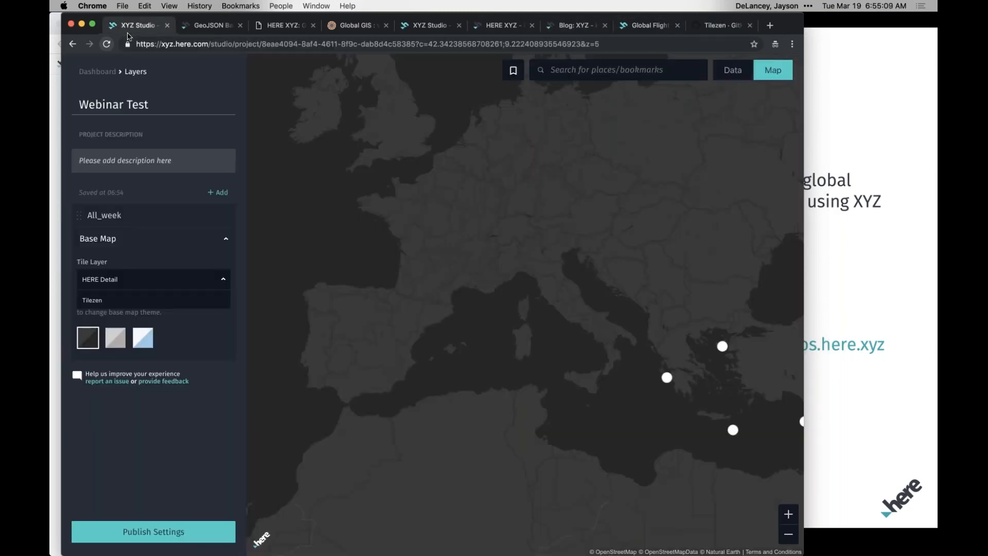
{"action": "left_click", "coordinate": [241, 335]}
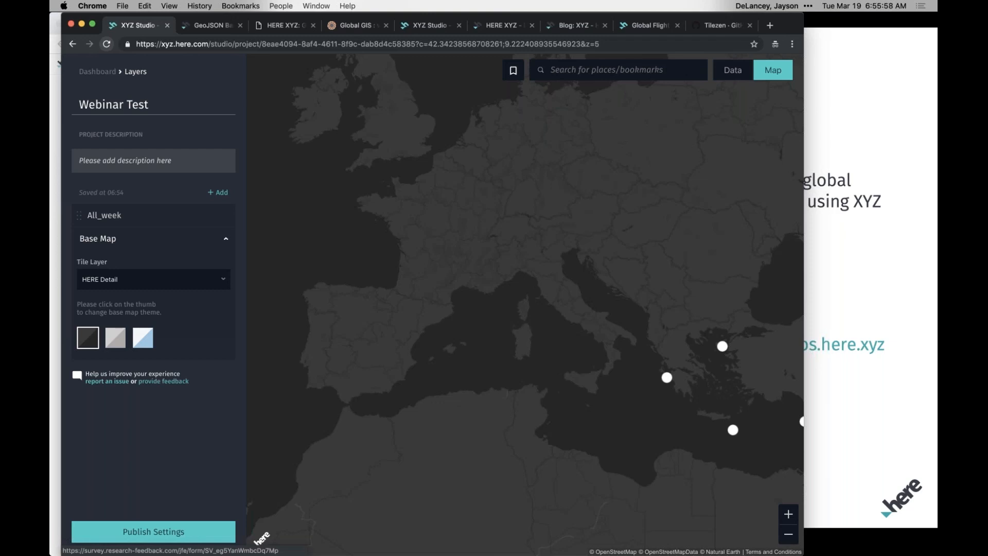
Switch to the slide presentation and advance from the Mapping Seismic Activity slide to the closing Thank you slide.
{"action": "key", "text": "super+Tab"}
{"action": "key", "text": "super+Tab"}
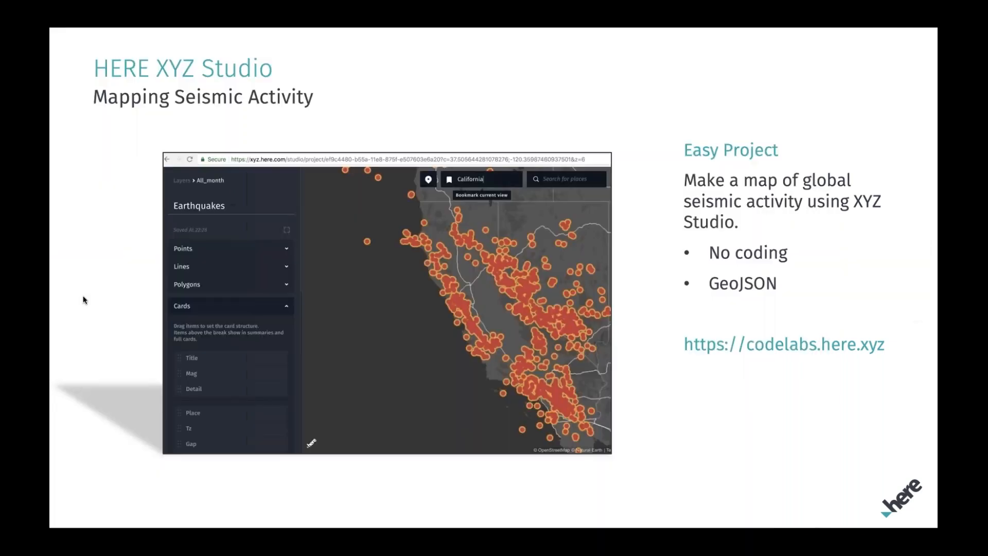
{"action": "key", "text": "Right"}
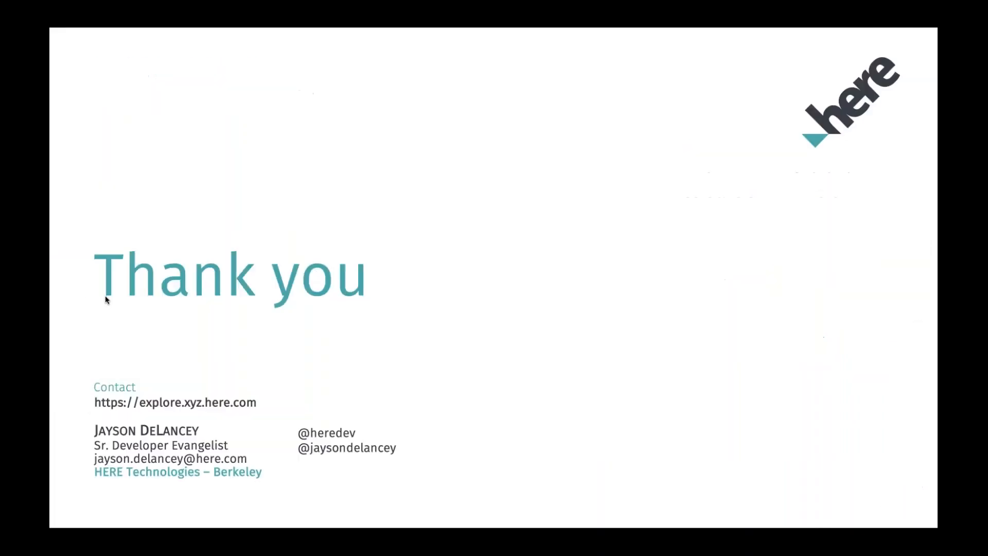